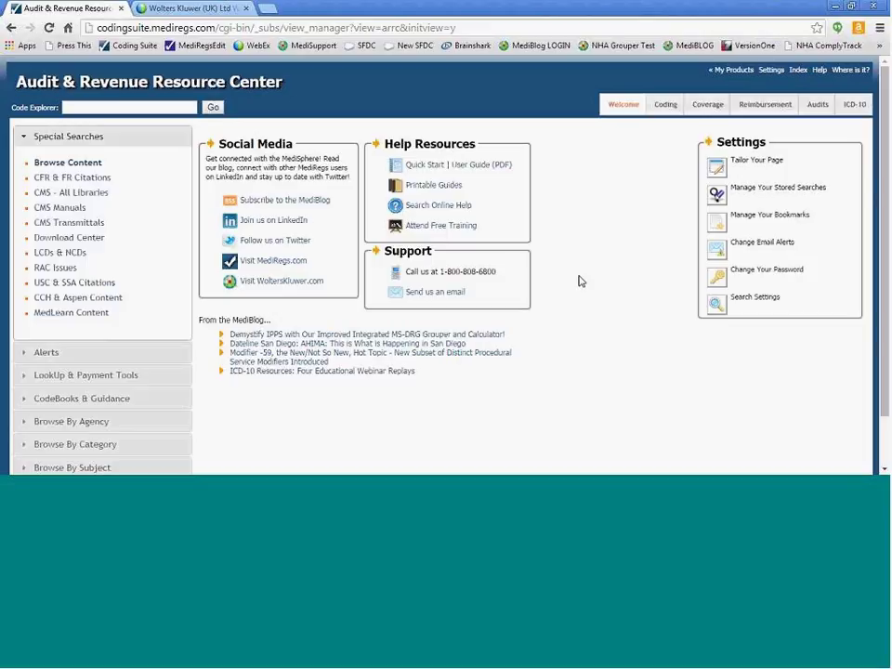
- Open the full content listing and examine its libraries, from Guidance for Coders to Outpatient Hospital Library and the state entries
click(84, 167)
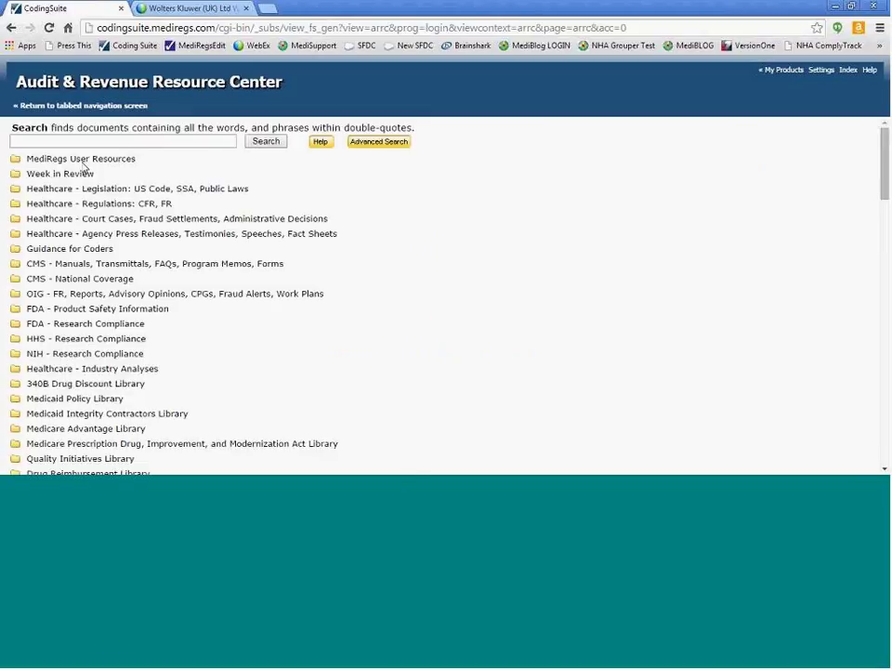
mouse_move(887, 180)
mouse_down()
mouse_move(887, 224)
mouse_move(888, 179)
mouse_up()
drag(119, 259, 23, 253)
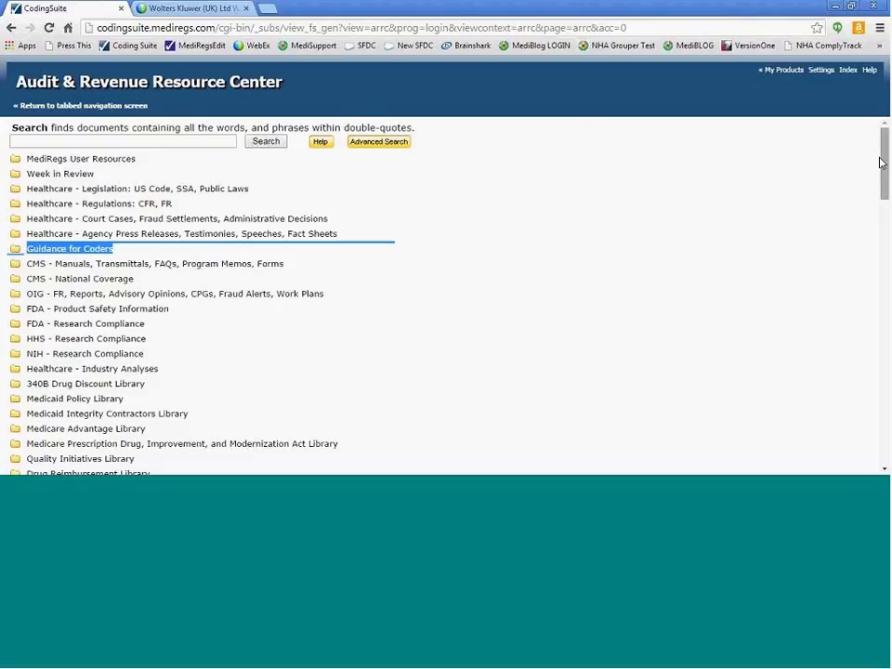
scroll(446, 279, down, 3)
scroll(447, 296, down, 2)
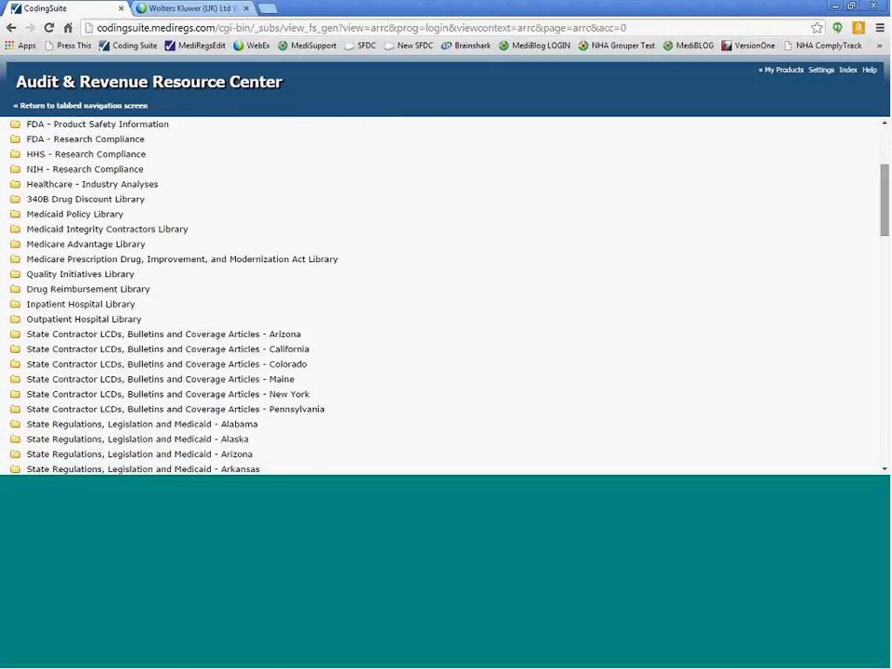
scroll(174, 272, down, 2)
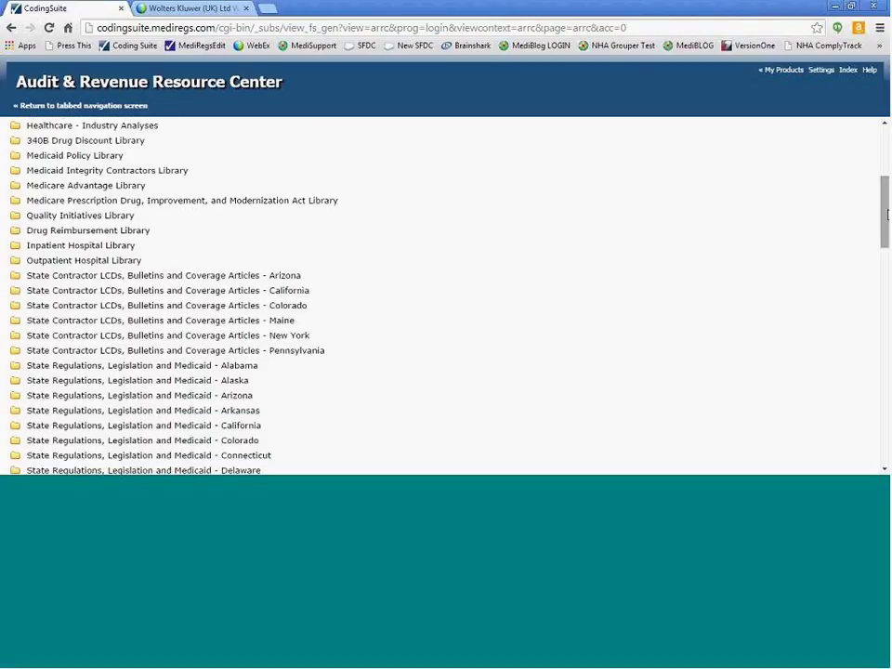
drag(140, 260, 25, 261)
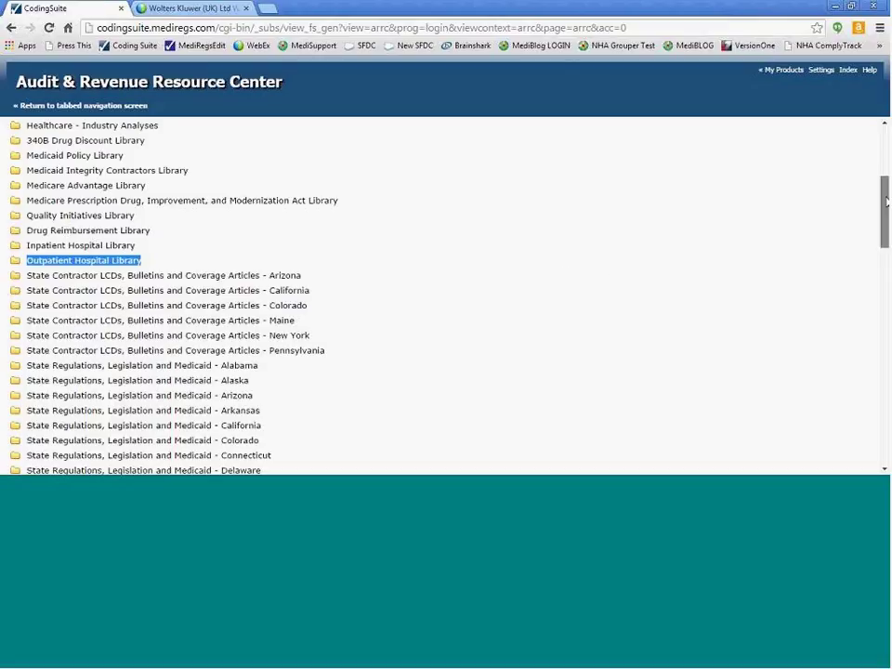
scroll(888, 220, down, 1)
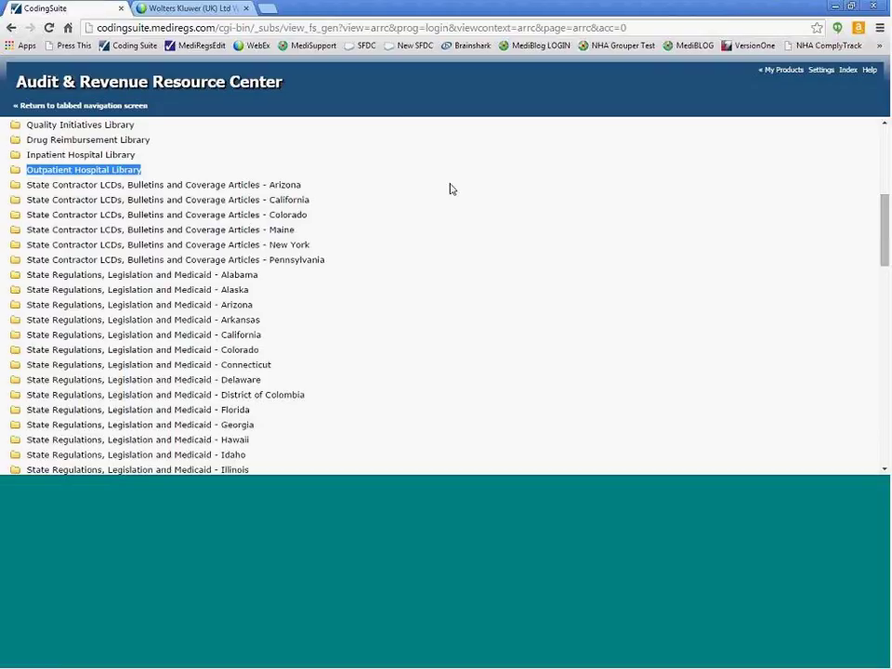
- Review the contents of the State Contractor LCDs, Bulletins and Coverage Articles library for Arizona, and return to the library list
click(16, 189)
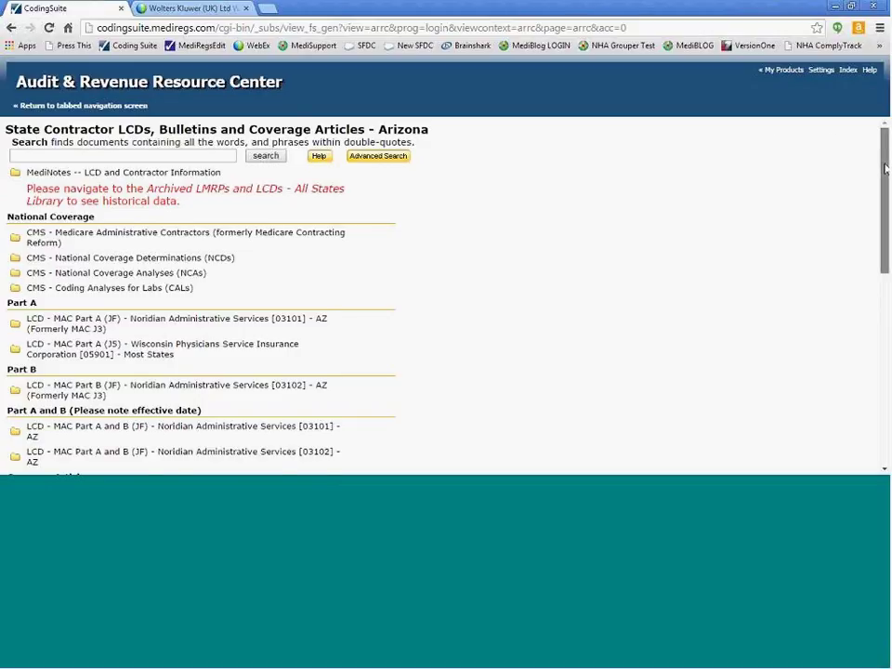
scroll(831, 141, down, 1)
scroll(446, 295, down, 4)
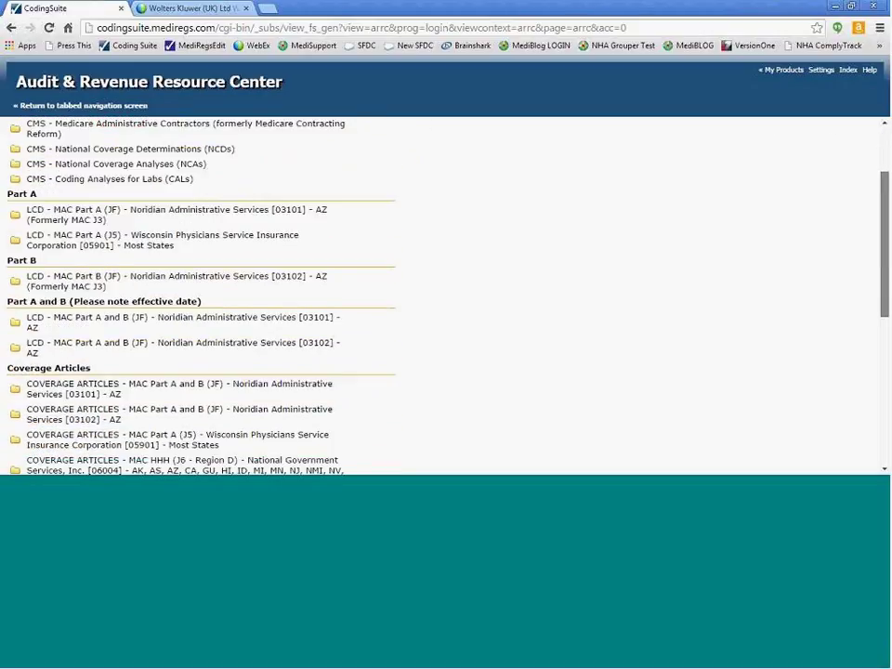
scroll(93, 220, down, 5)
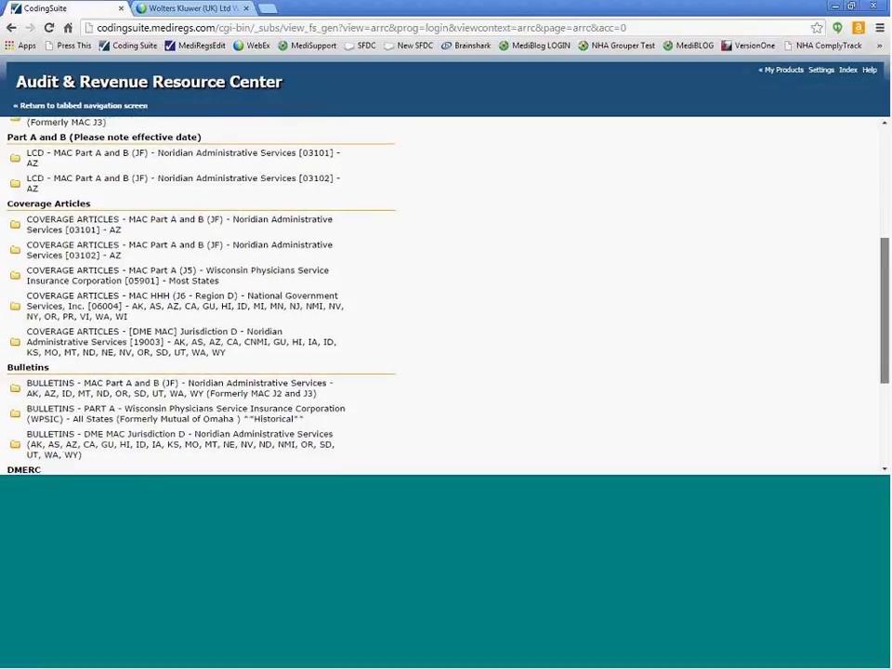
scroll(200, 296, down, 5)
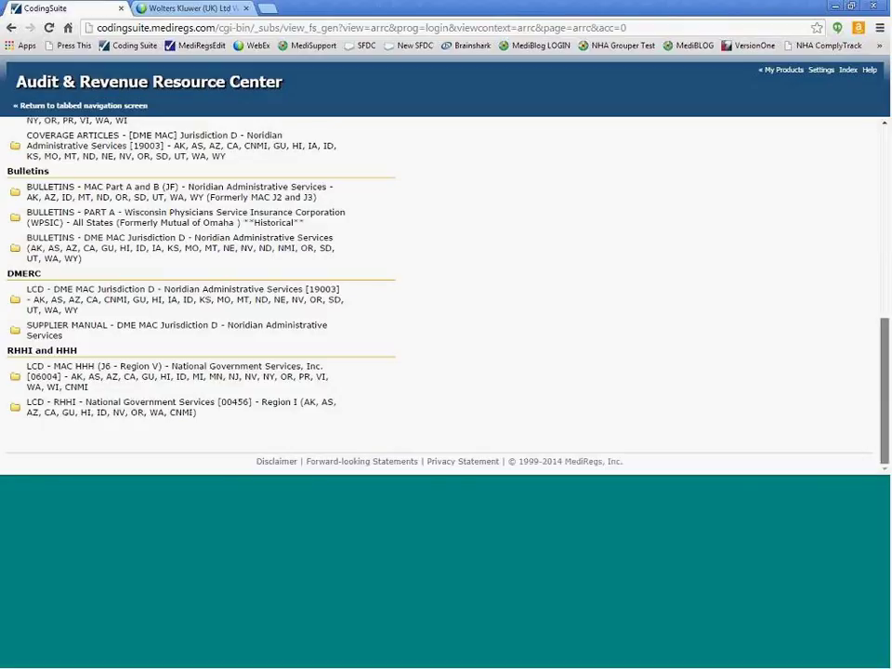
drag(884, 356, 884, 186)
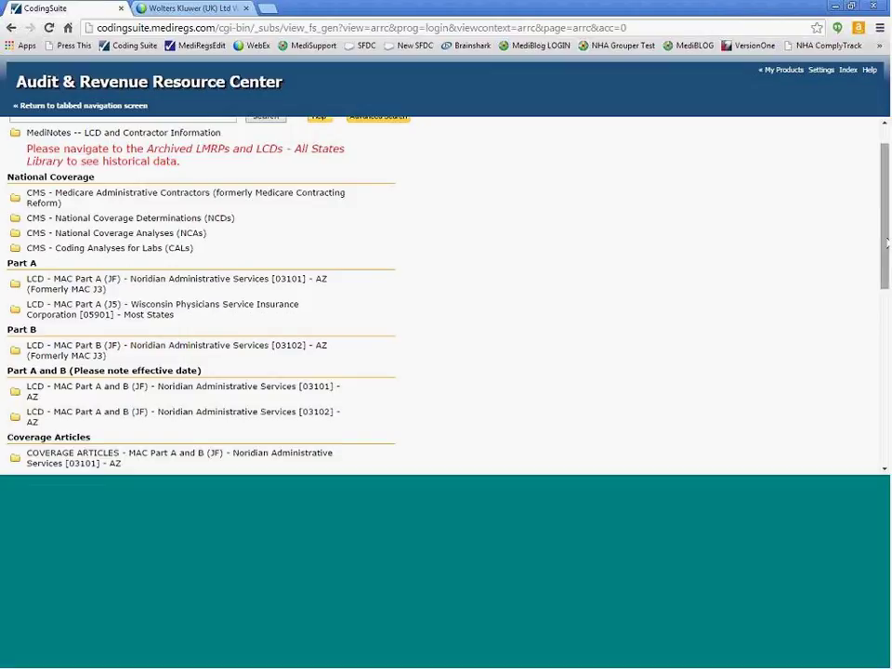
drag(884, 246, 887, 217)
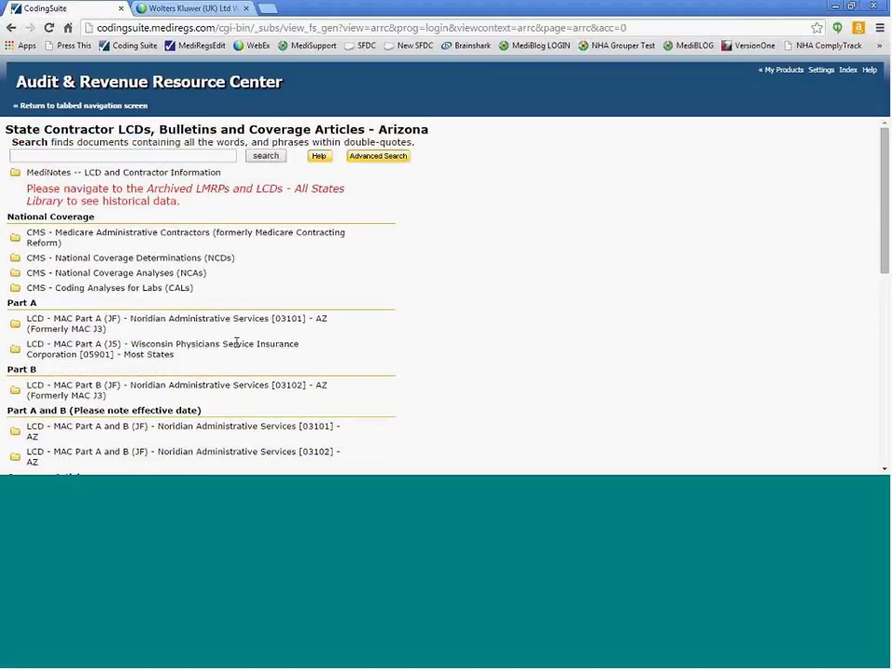
click(9, 32)
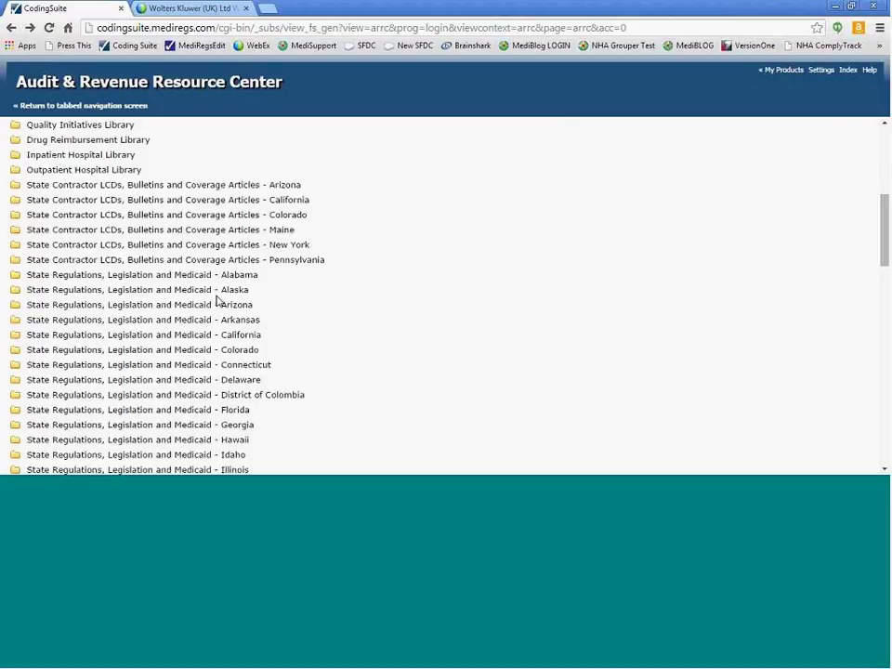
- Review the Medicaid information in the State Regulations, Legislation and Medicaid library for Arizona, and return to the tabbed navigation screen
click(15, 306)
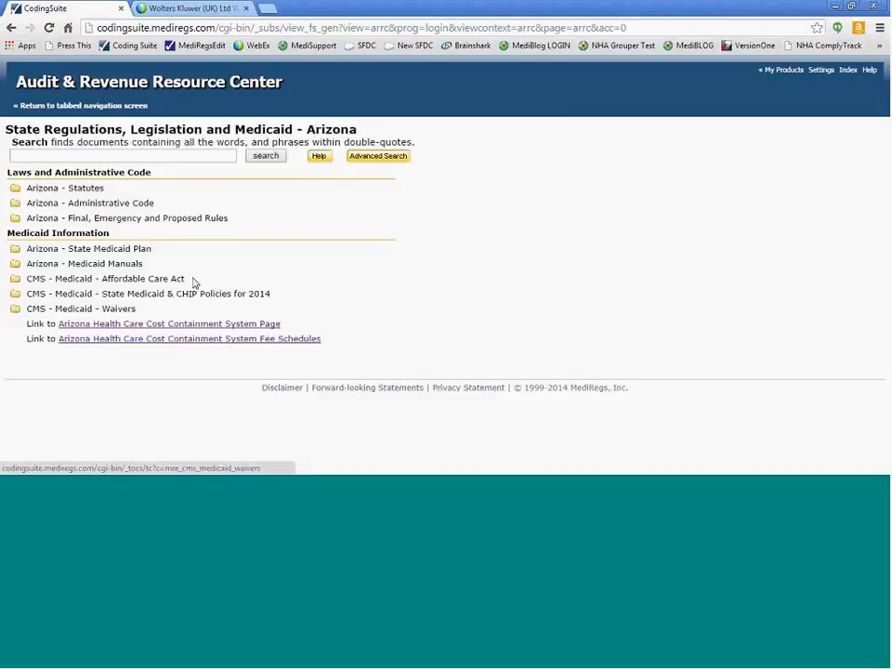
drag(144, 263, 26, 268)
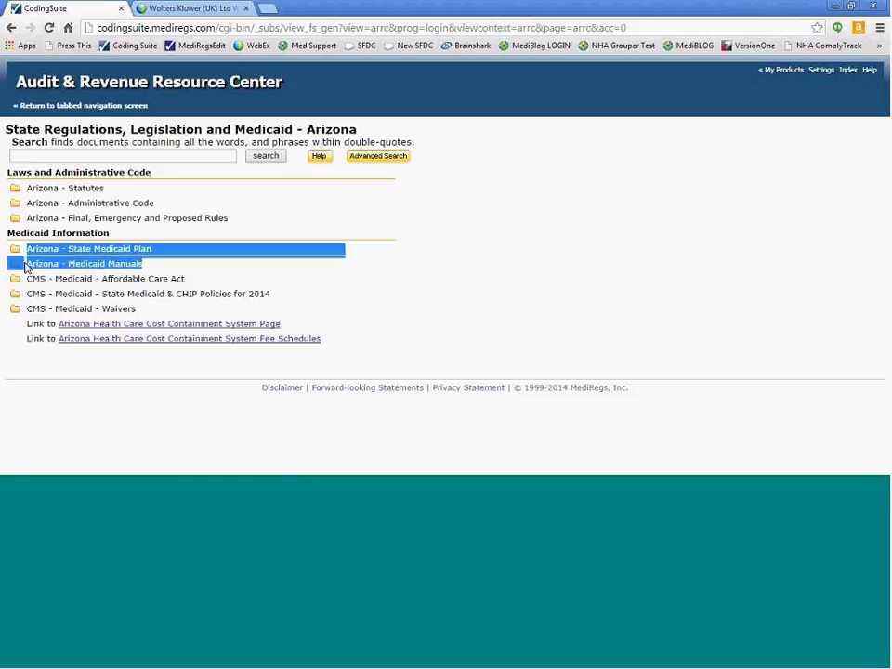
click(11, 27)
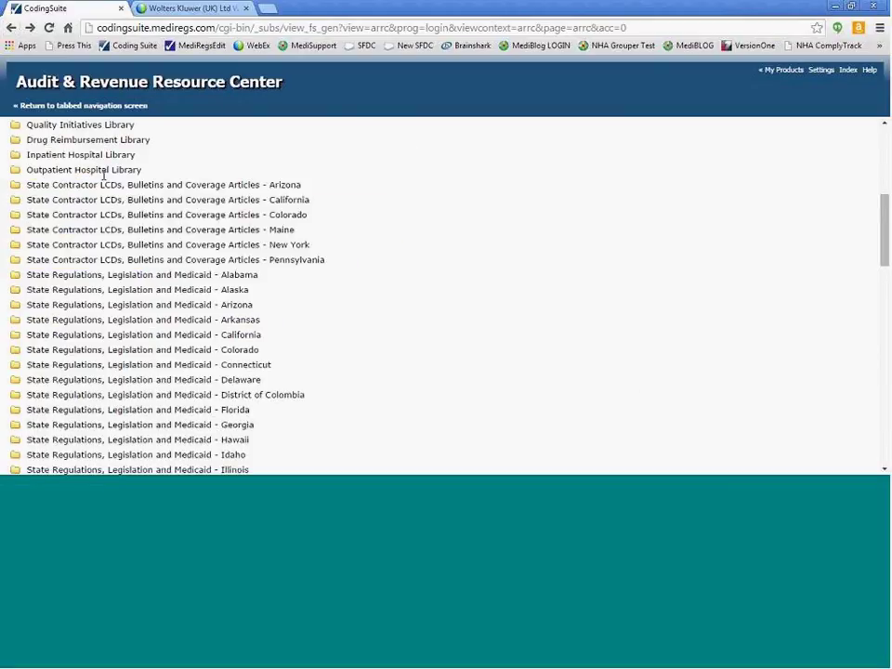
click(79, 108)
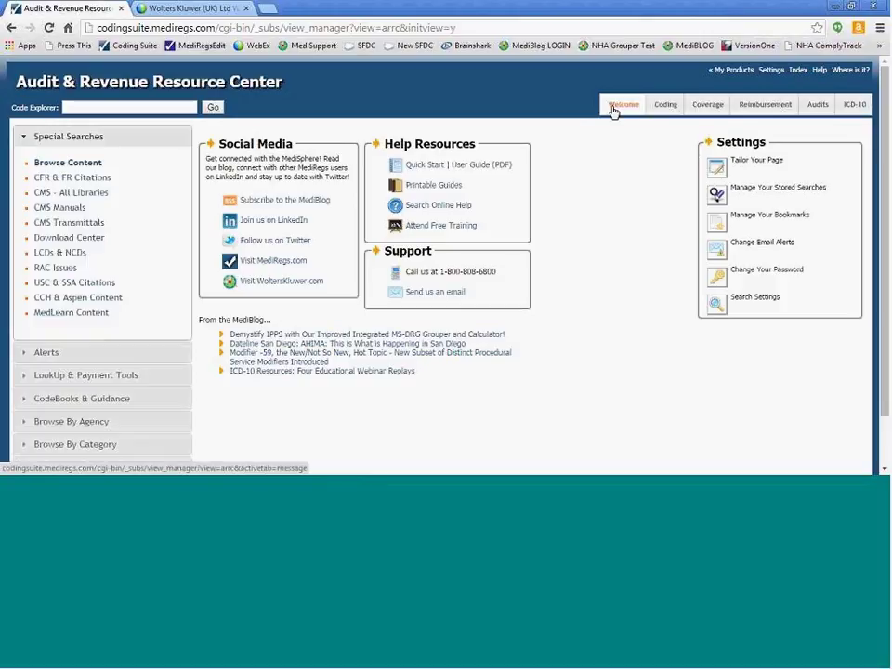
- Open the page tailoring settings and uncheck the Healthcare - Agency Press Releases and CMS - Manuals, Transmittals, FAQs, Program Memos, Forms libraries
click(724, 166)
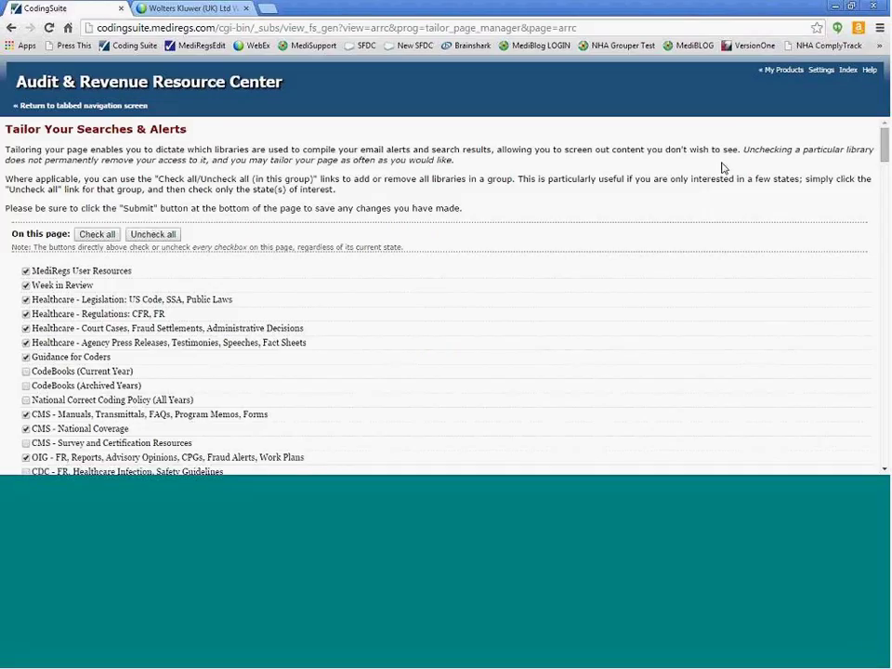
drag(886, 149, 886, 164)
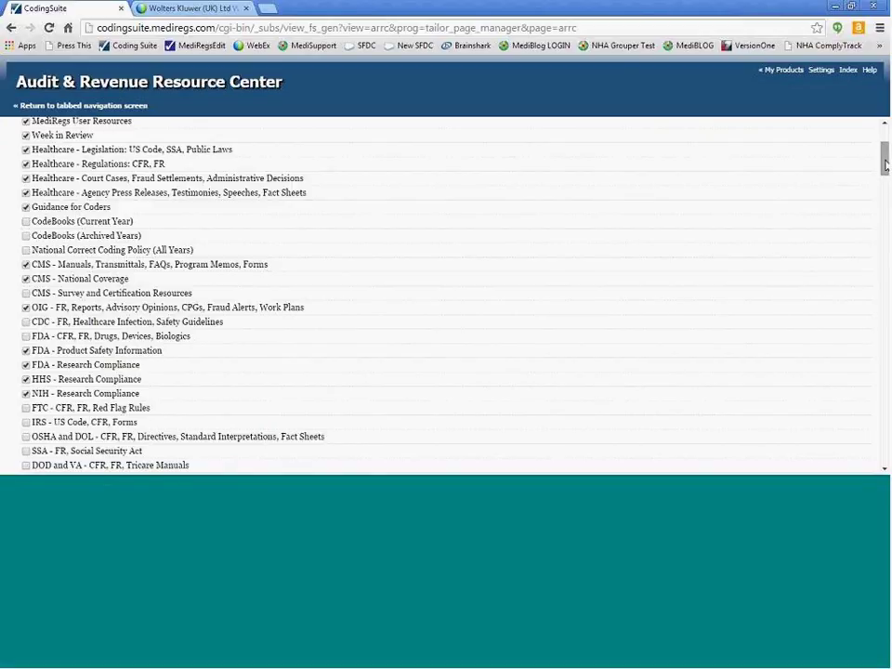
click(26, 194)
drag(33, 222, 200, 250)
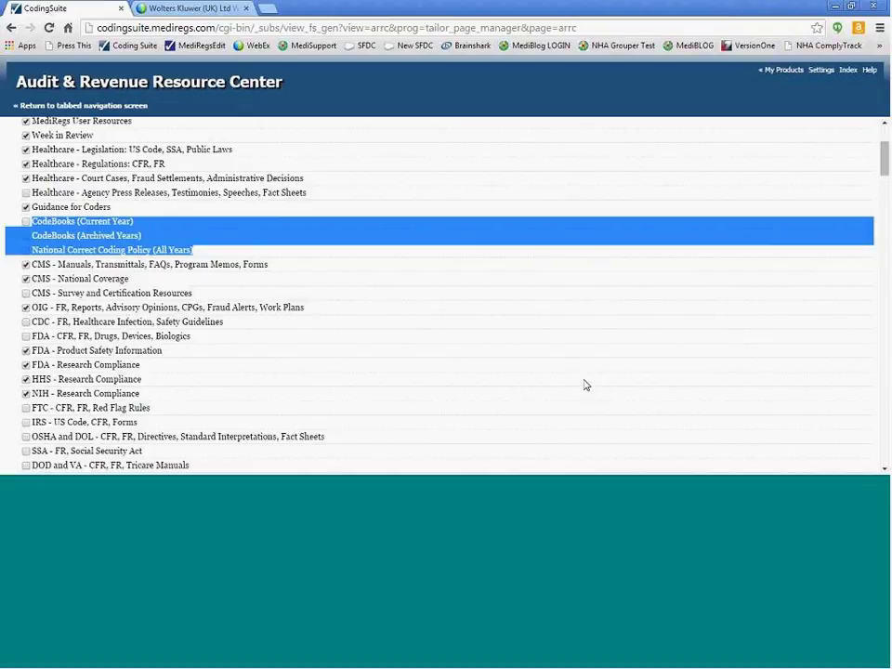
drag(281, 269, 25, 265)
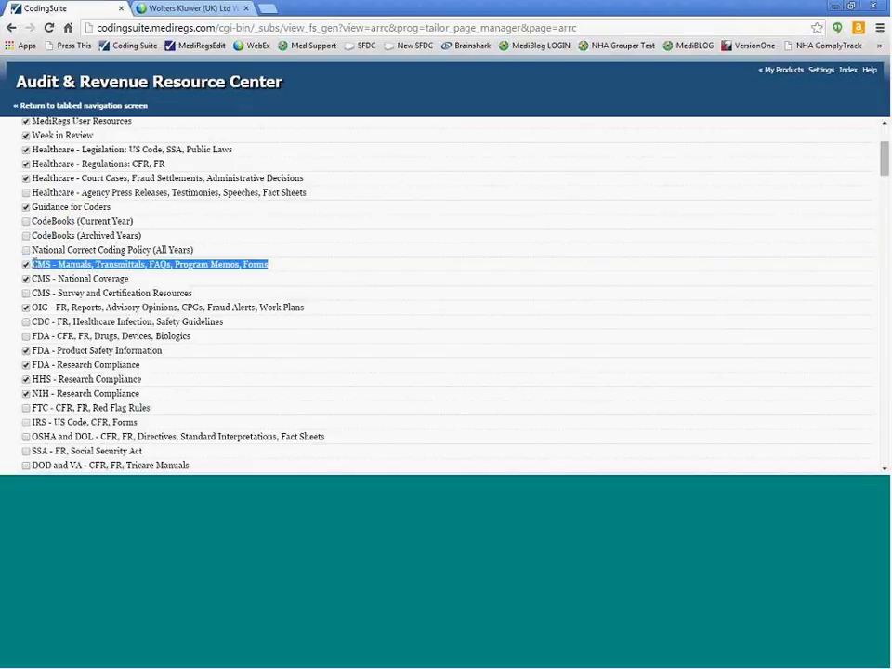
drag(112, 207, 33, 207)
click(26, 264)
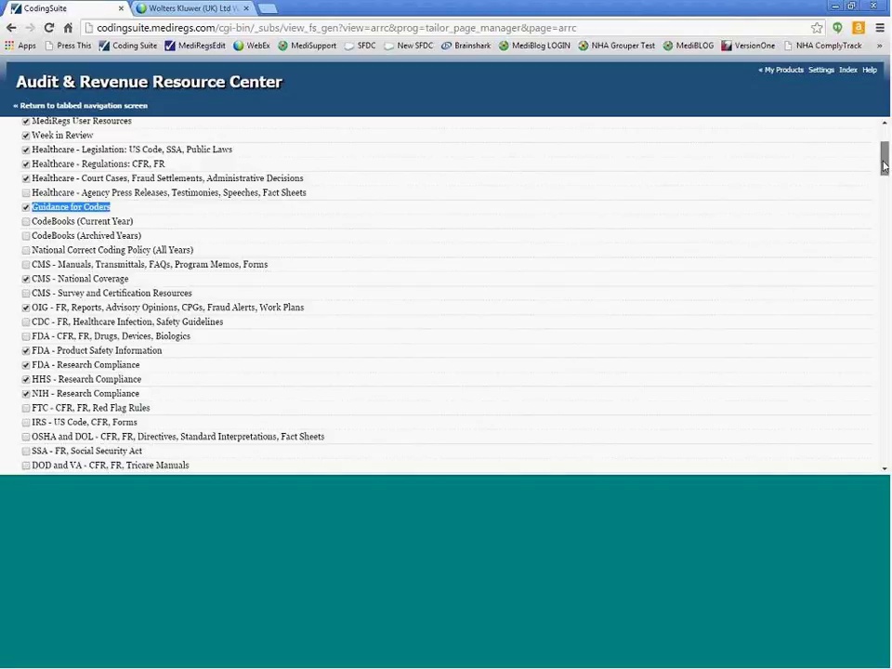
- Clear every selection in the State Contractors Libraries group and select only the California library
scroll(641, 149, down, 1)
drag(29, 211, 324, 211)
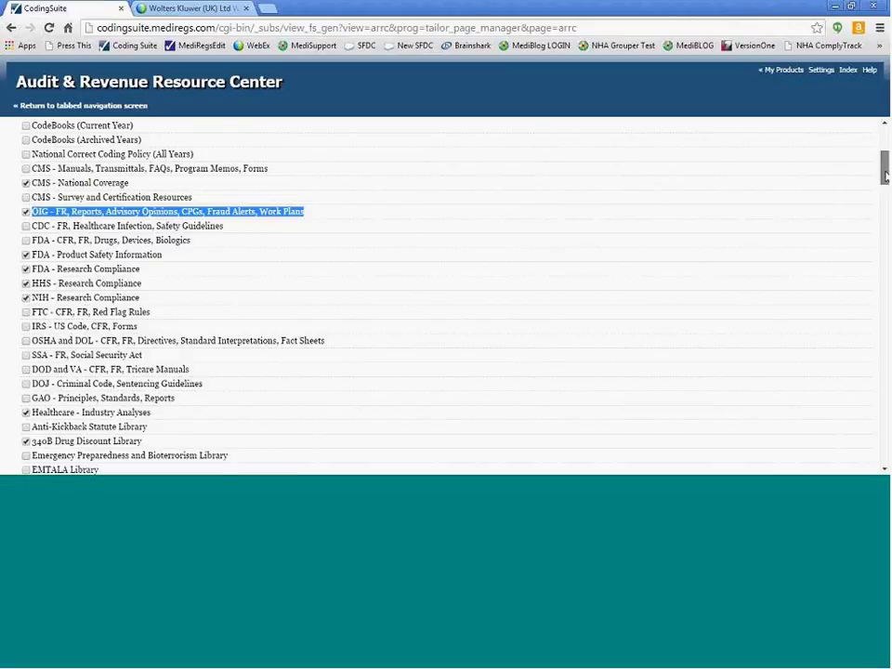
scroll(406, 223, down, 3)
scroll(406, 296, down, 3)
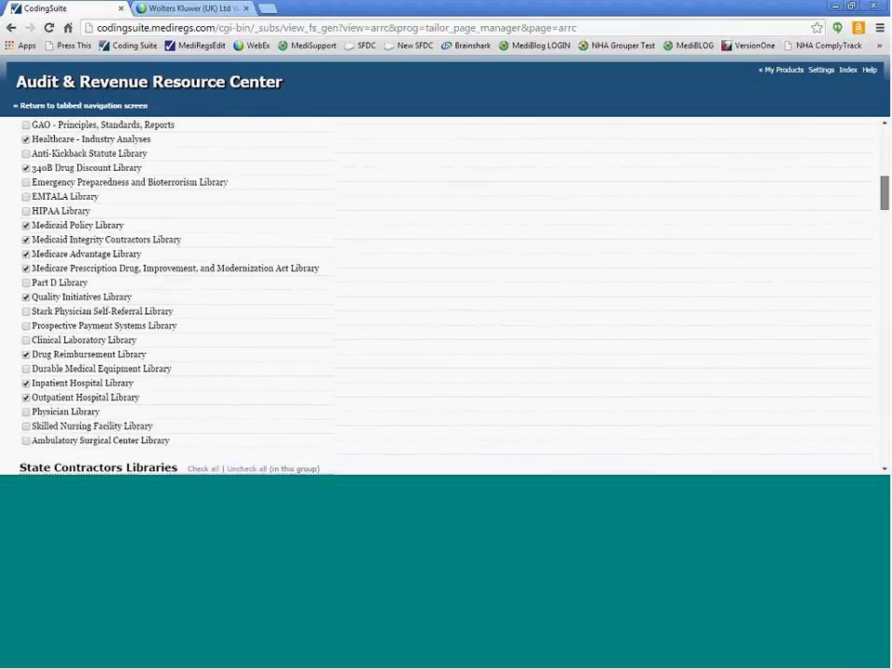
scroll(446, 295, down, 1)
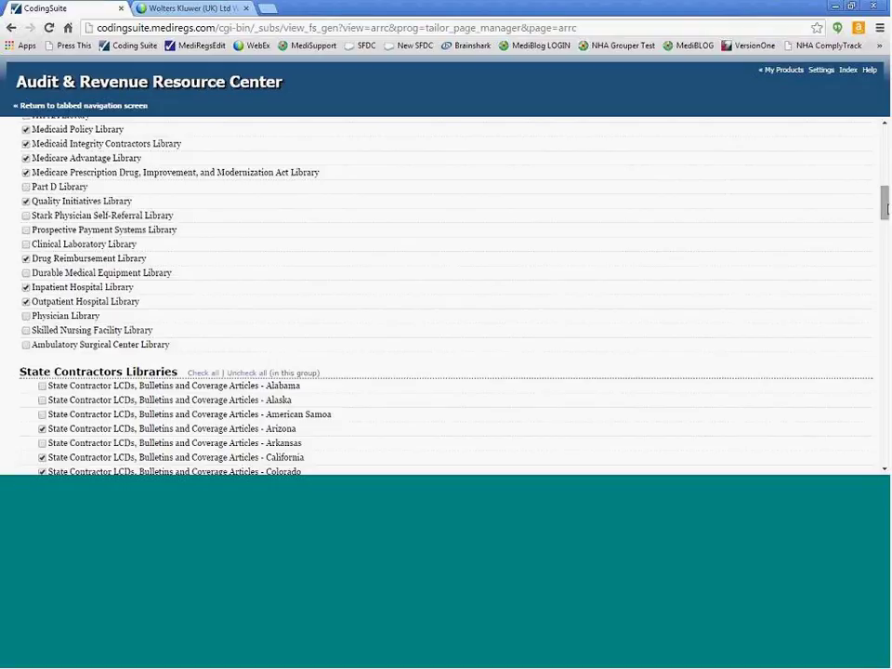
drag(886, 208, 886, 232)
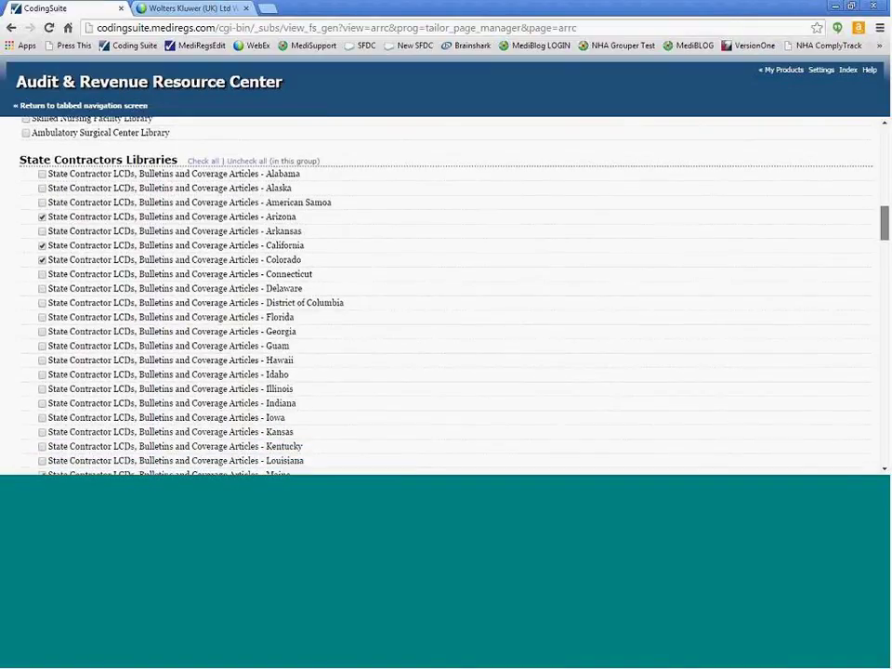
click(248, 163)
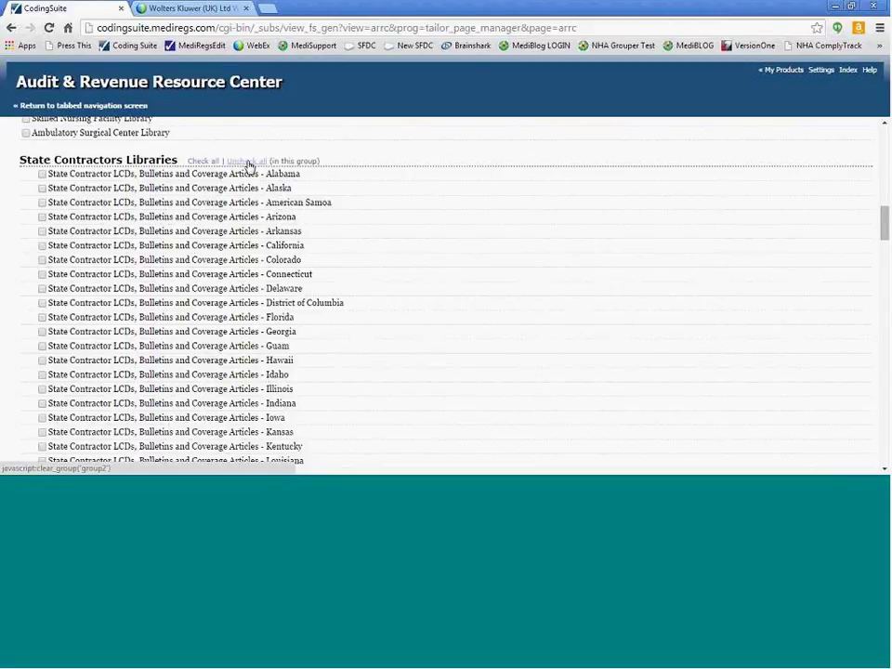
click(42, 246)
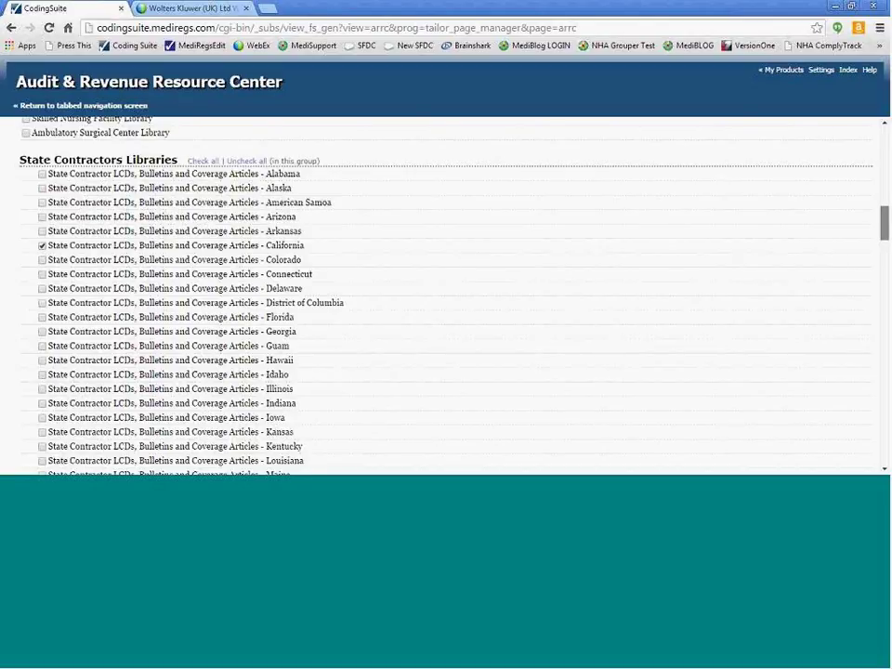
- Clear every selection in the State Regulations Libraries group and select only the California library
scroll(826, 279, down, 4)
scroll(446, 296, down, 3)
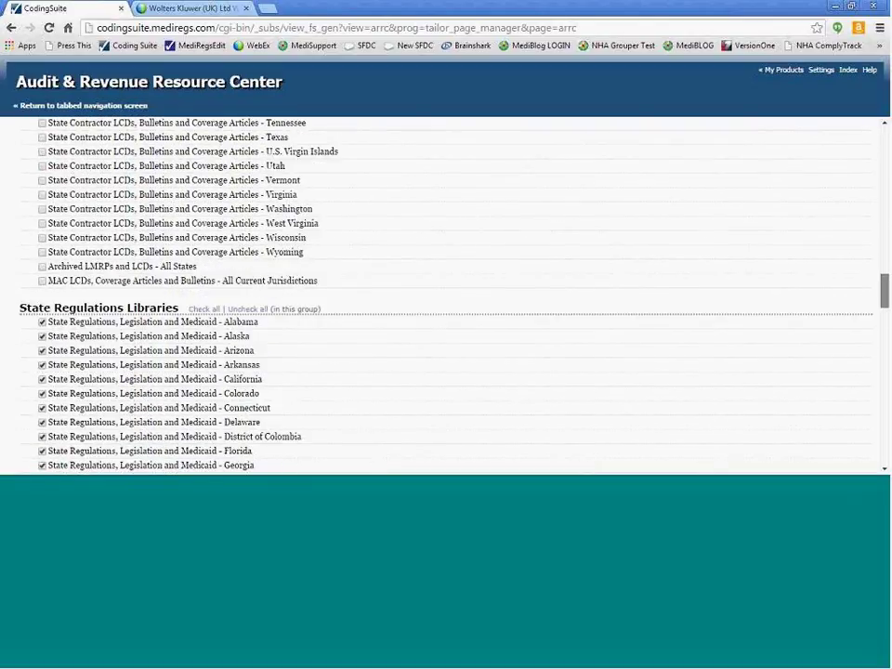
scroll(255, 254, down, 1)
click(249, 248)
click(41, 318)
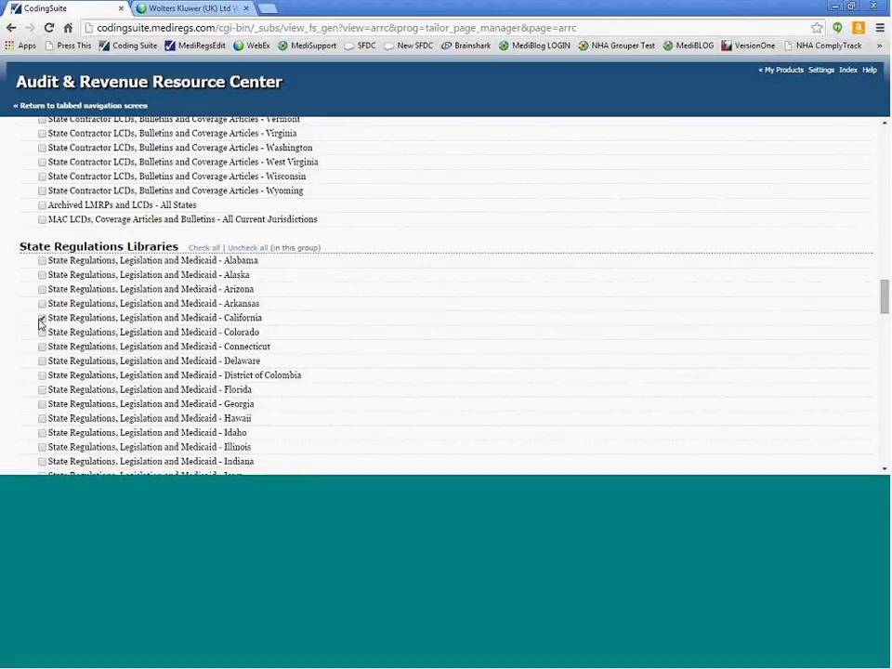
- Uncheck the Medicare Prescription Drug, Improvement, and Modernization Act Library and the FDA, HHS and NIH Research Compliance libraries
drag(882, 295, 817, 197)
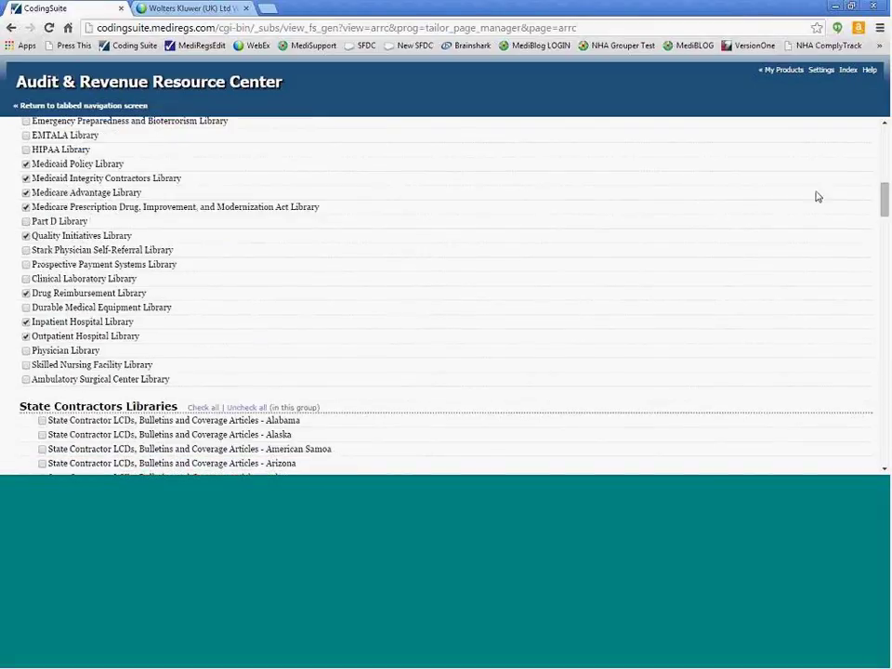
click(26, 206)
click(25, 235)
click(25, 235)
drag(885, 198, 352, 223)
click(25, 229)
drag(883, 187, 885, 177)
click(25, 180)
click(26, 194)
click(25, 209)
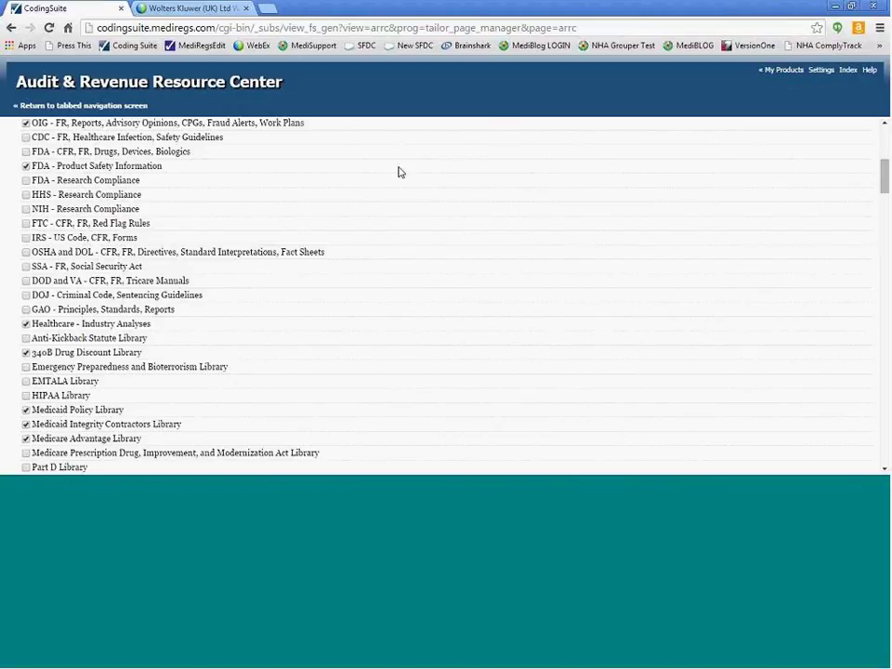
- Submit the tailored library selection and return to the tabbed navigation screen
scroll(400, 172, up, 3)
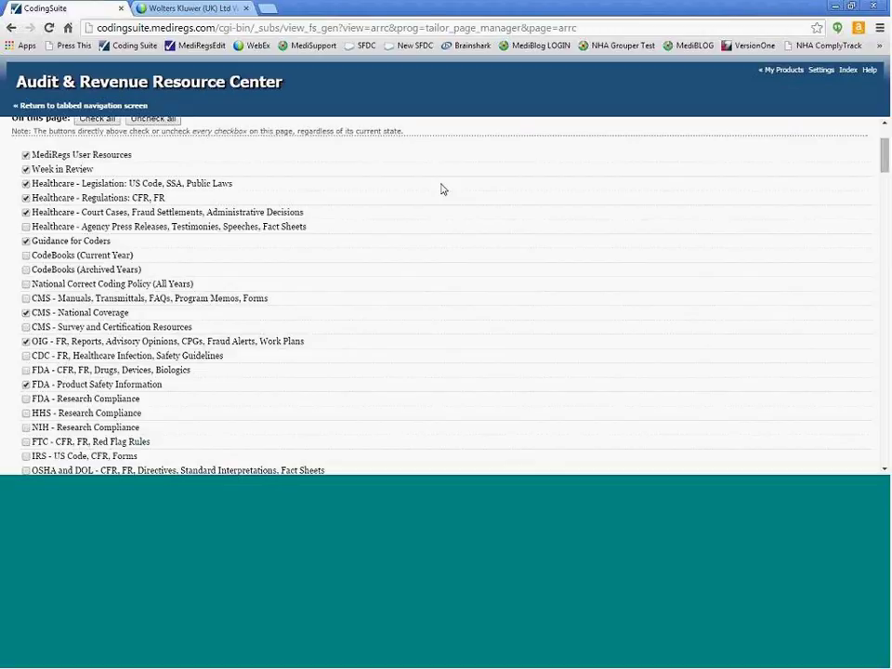
scroll(442, 189, down, 15)
click(26, 457)
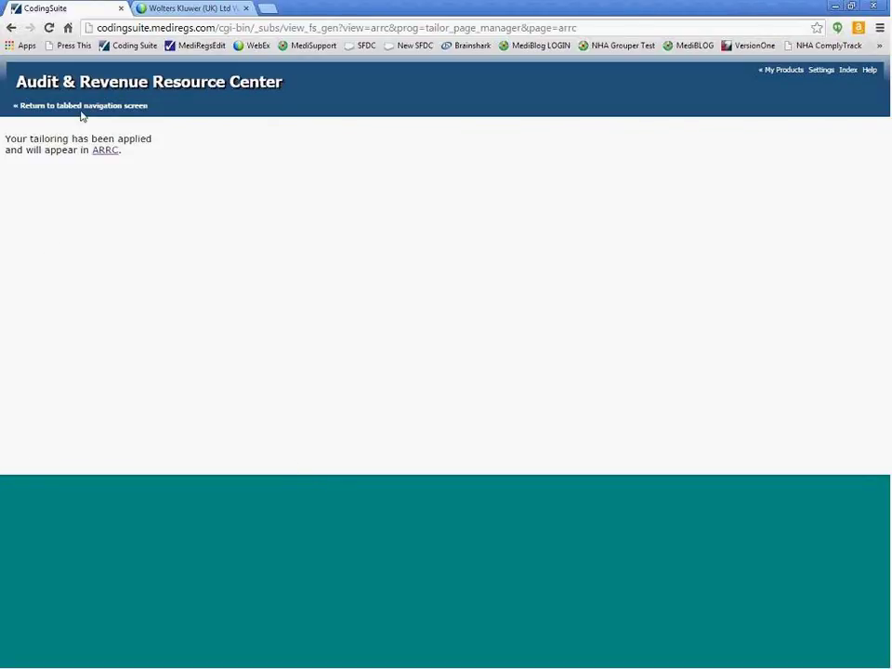
click(83, 108)
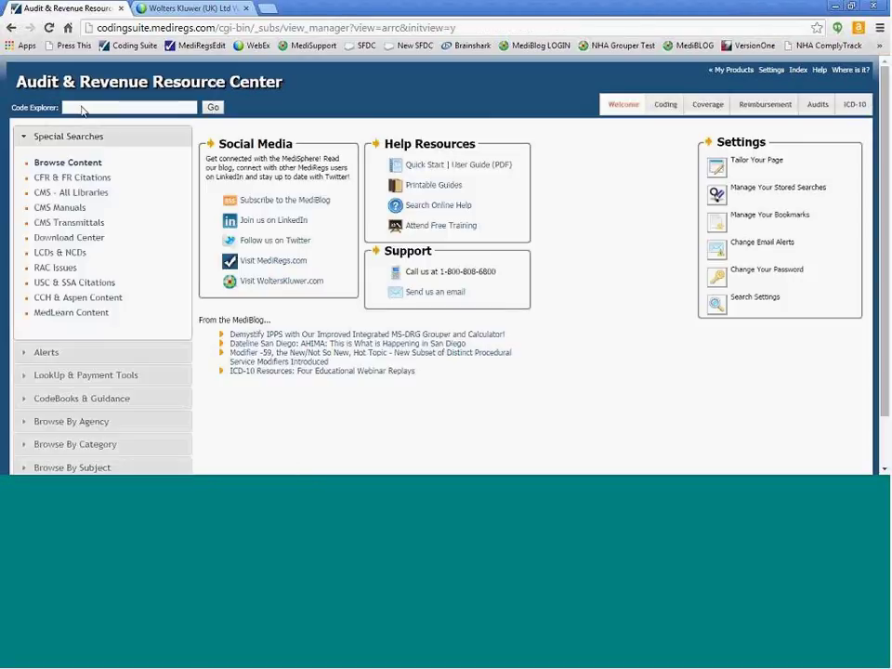
- Browse all content to check the tailored library list, including the California state libraries and Additional Content, and return to the tabbed navigation screen
click(67, 165)
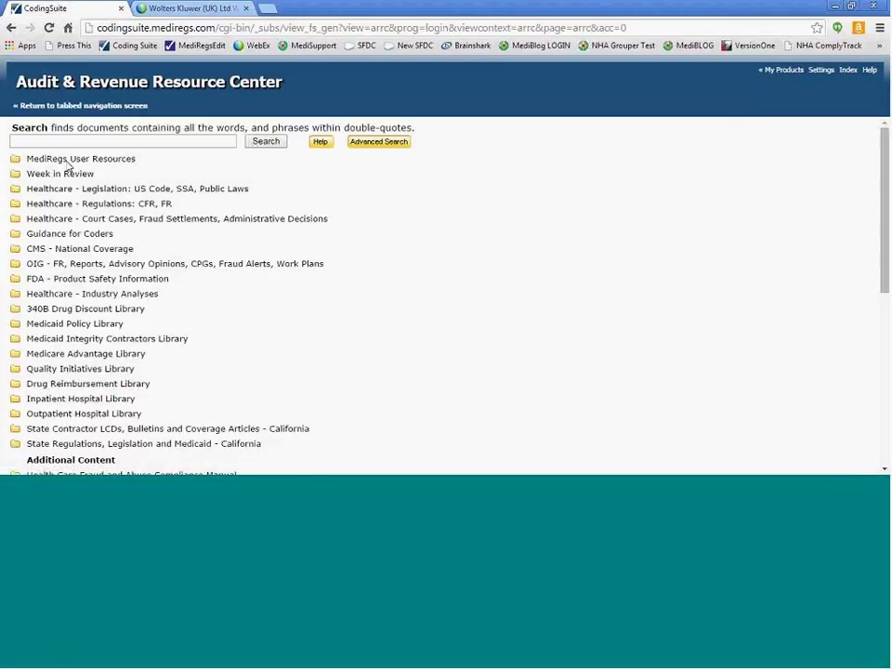
click(66, 142)
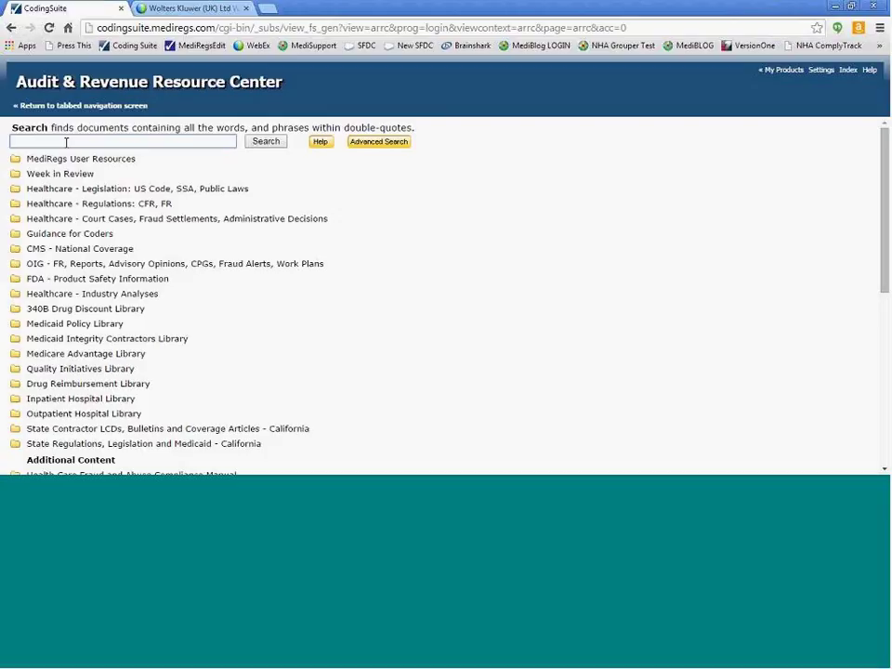
drag(264, 444, 9, 430)
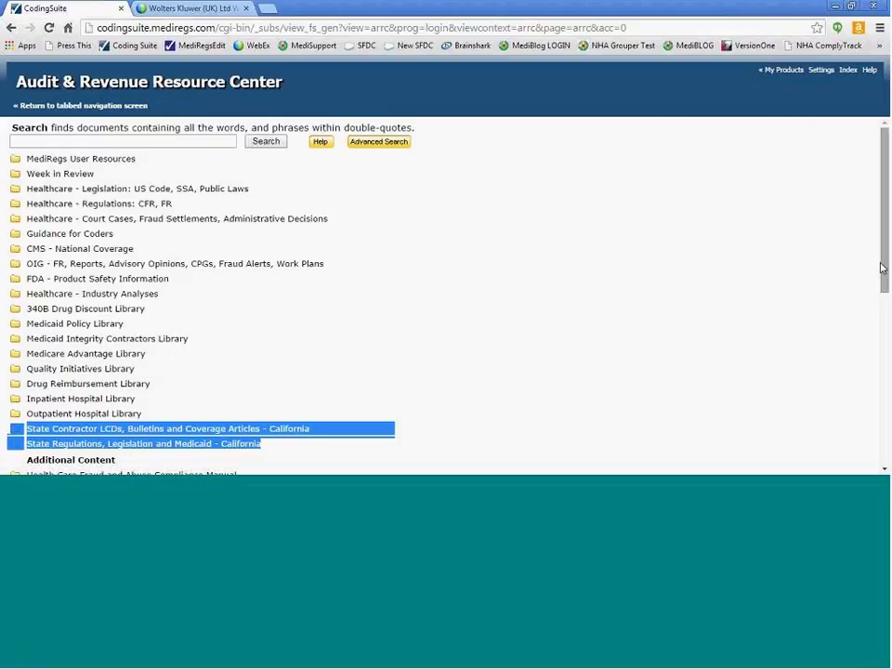
scroll(658, 209, down, 2)
scroll(446, 296, down, 3)
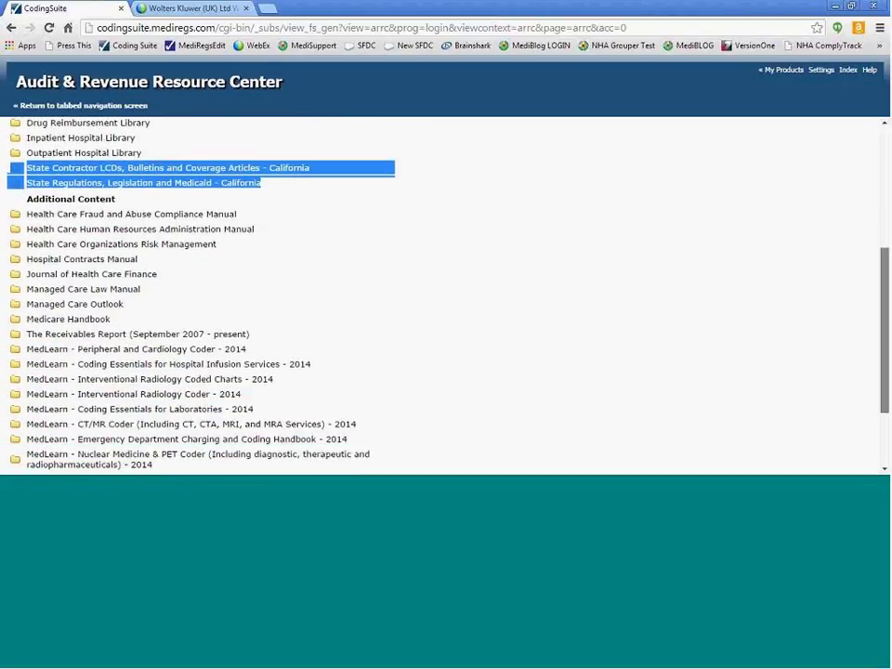
scroll(887, 414, down, 1)
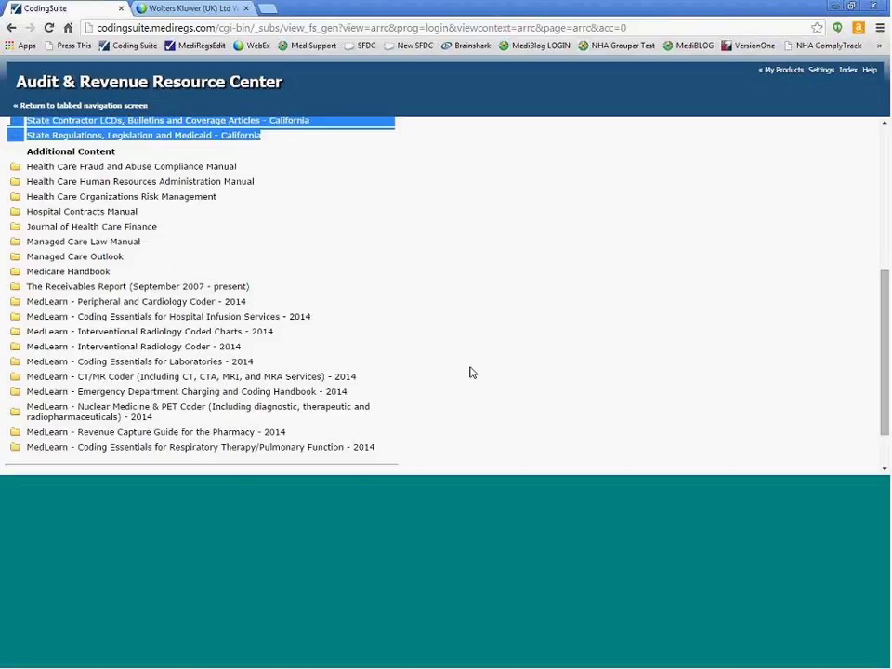
drag(887, 383, 876, 254)
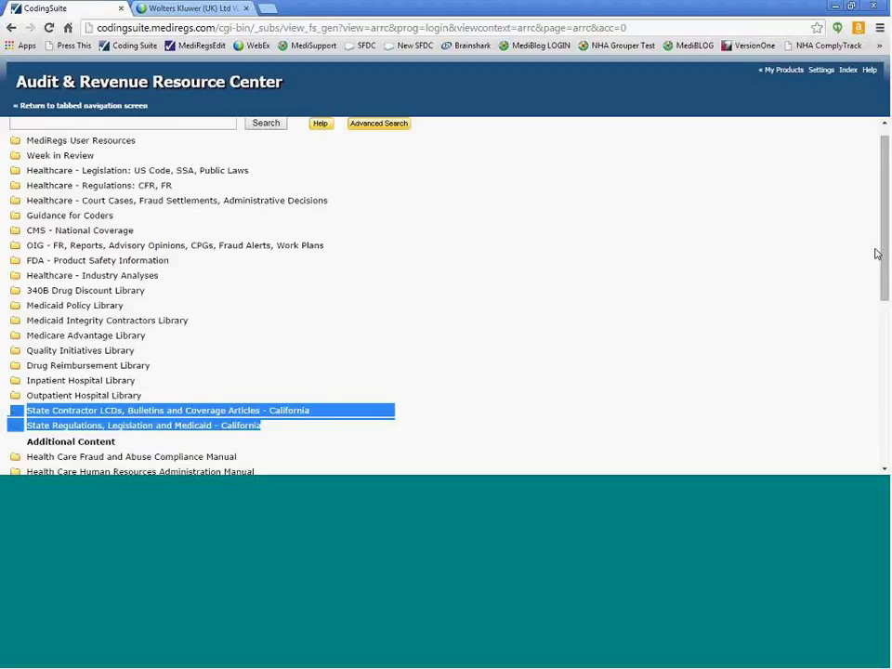
click(53, 105)
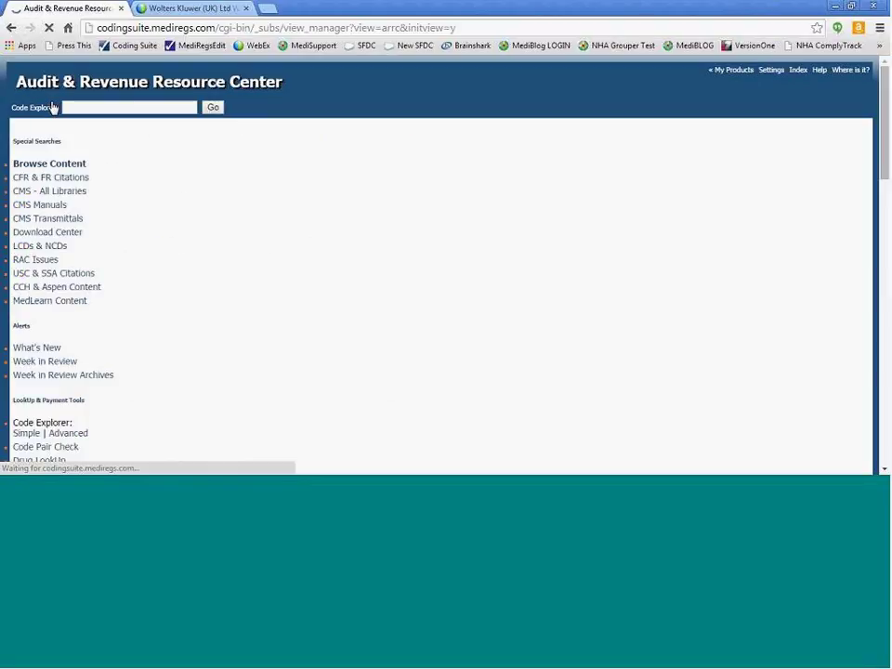
- Review the What's New alerts for the last 14 days, checking the Saturday, October 11, 2014 updates, and return to the Welcome page
click(65, 358)
click(59, 187)
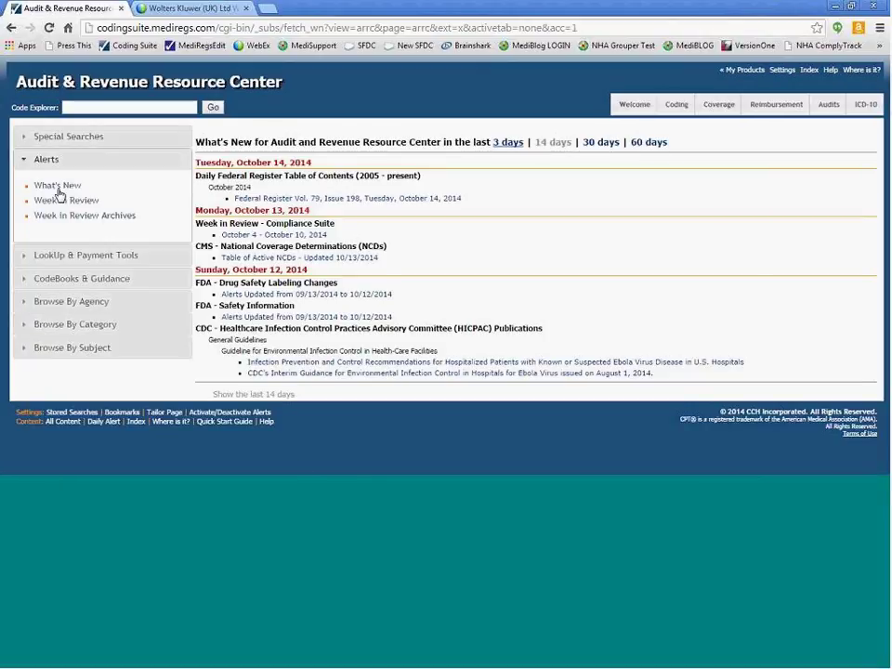
click(549, 143)
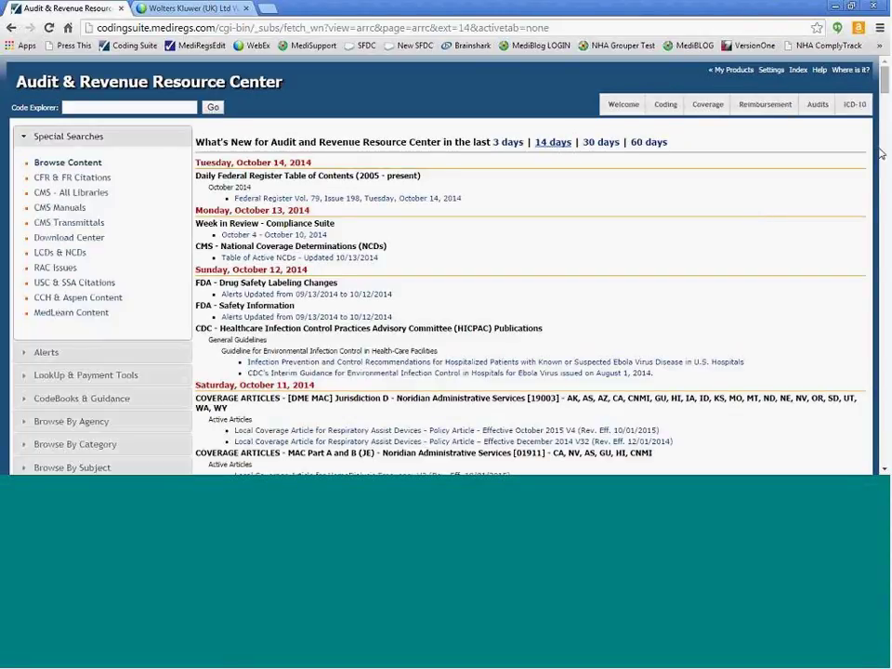
scroll(663, 59, down, 2)
scroll(530, 264, down, 3)
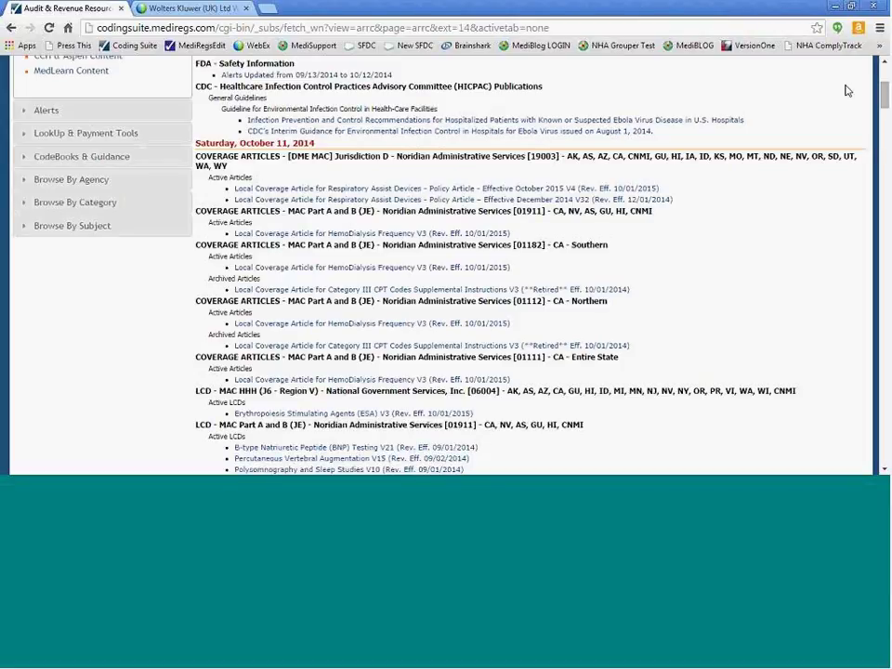
drag(315, 144, 197, 143)
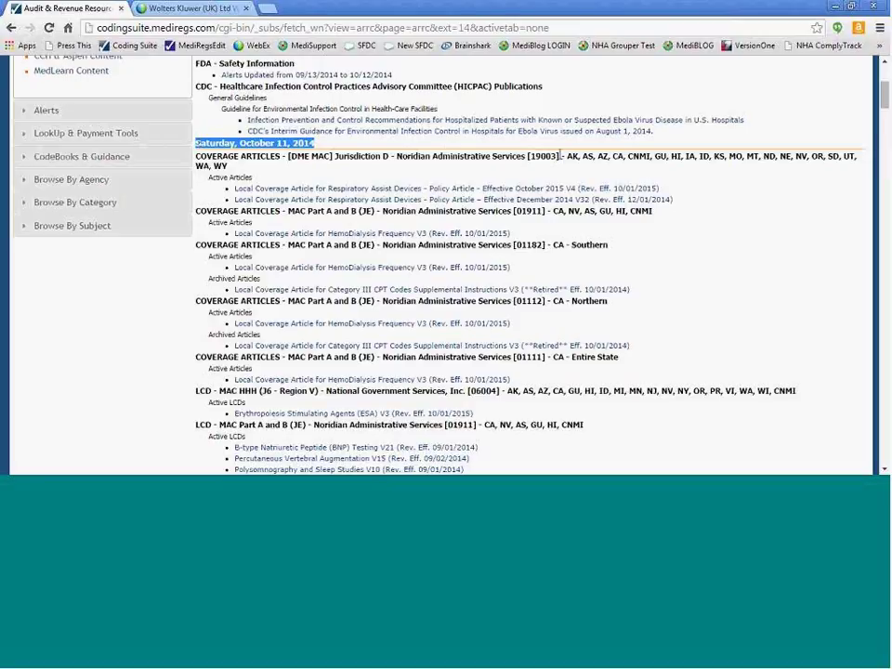
drag(884, 102, 884, 185)
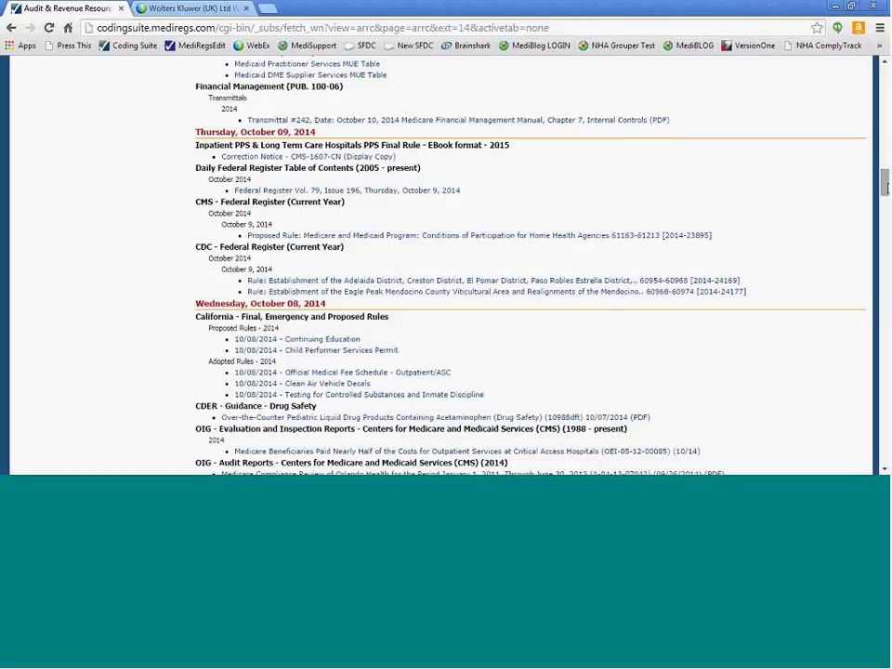
drag(886, 186, 883, 74)
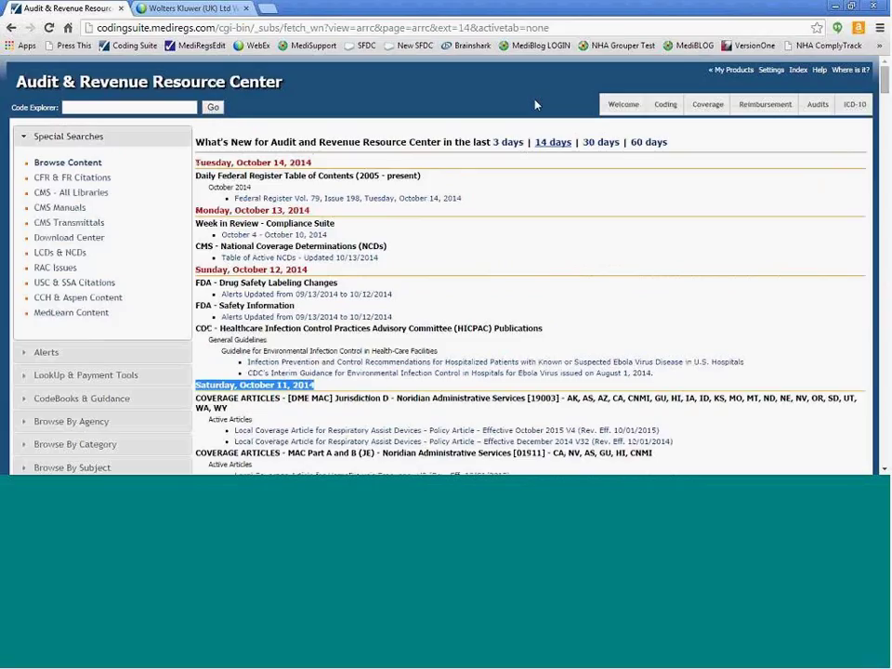
click(617, 105)
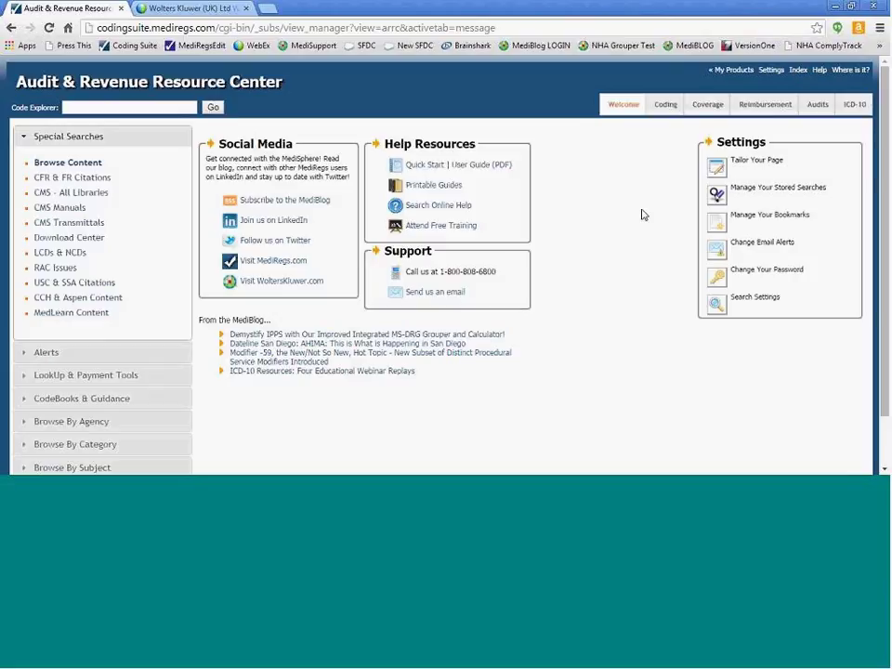
- Open What's New and the latest Week in Review, examine its regulatory, OIG and court case sections, and return to the tabbed navigation screen
click(74, 359)
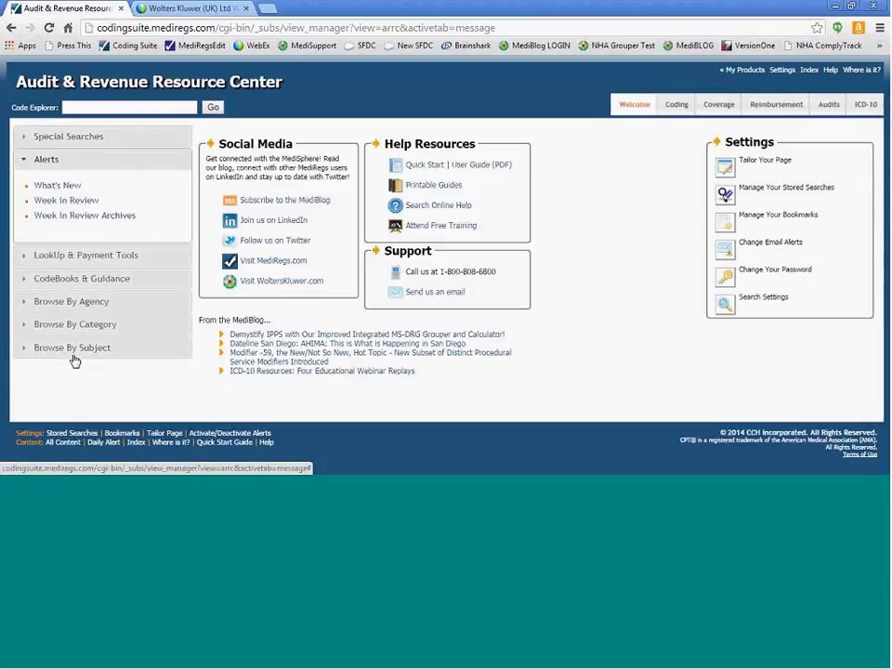
click(73, 189)
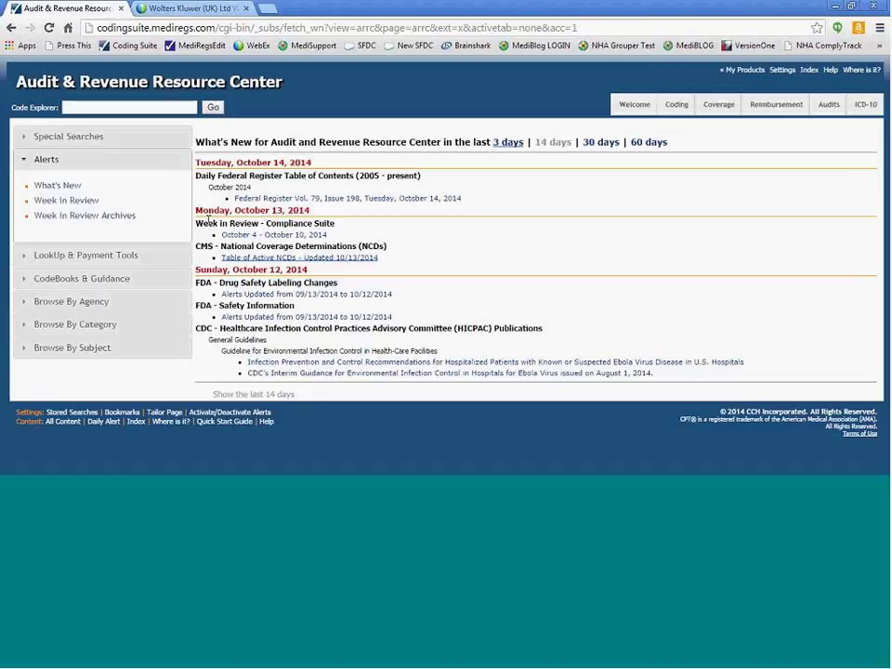
click(78, 202)
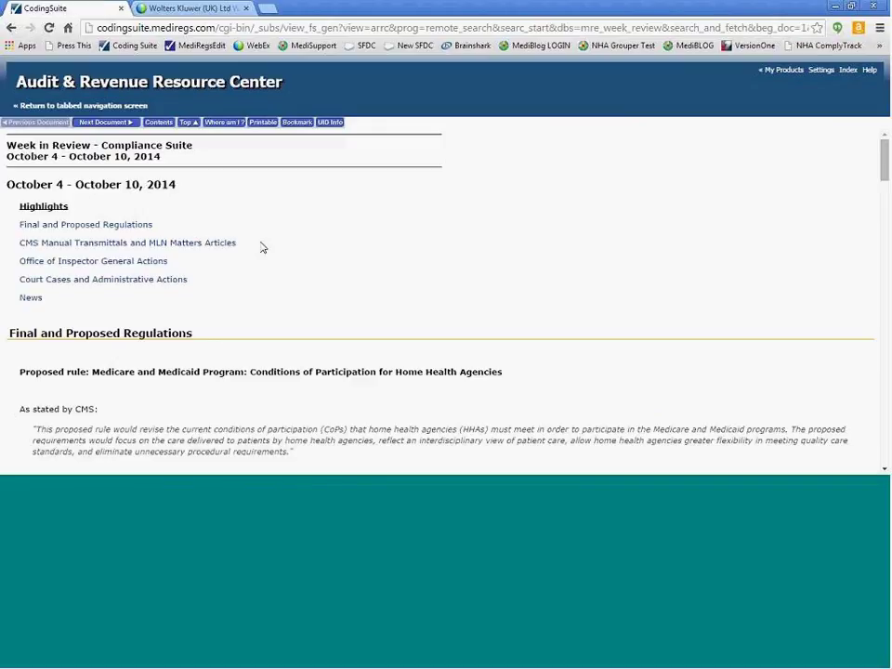
drag(886, 170, 886, 354)
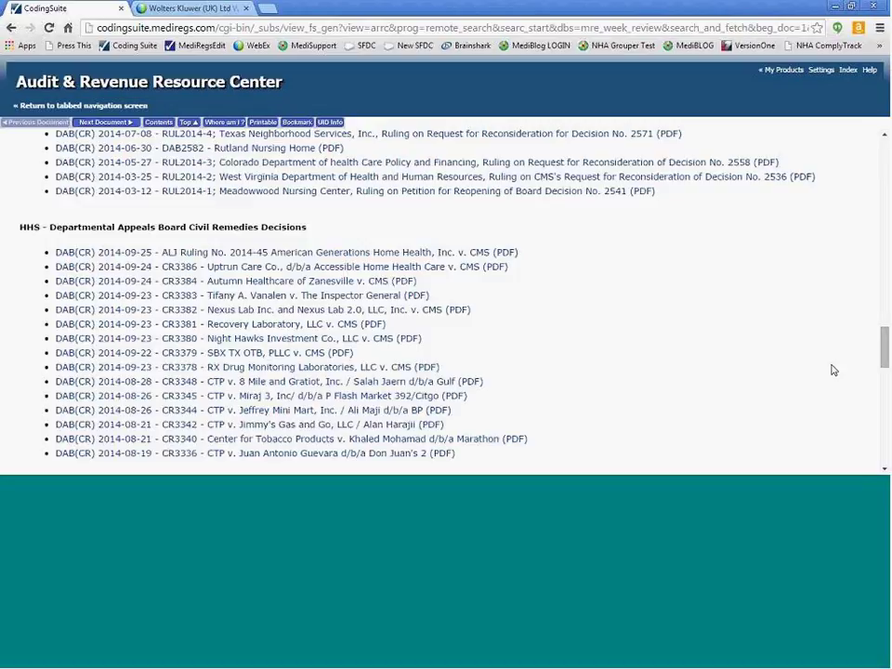
drag(884, 354, 885, 335)
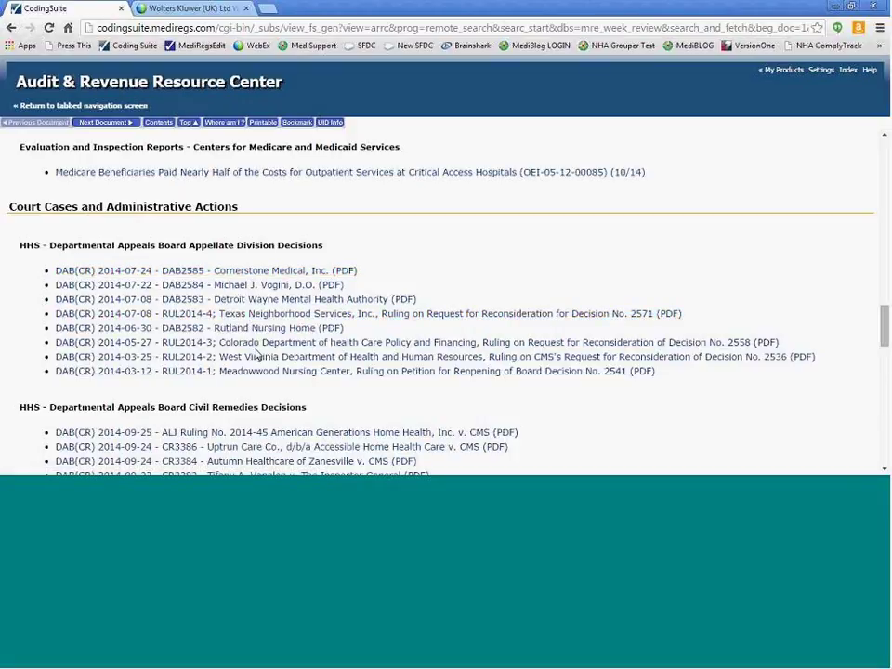
drag(884, 324, 886, 310)
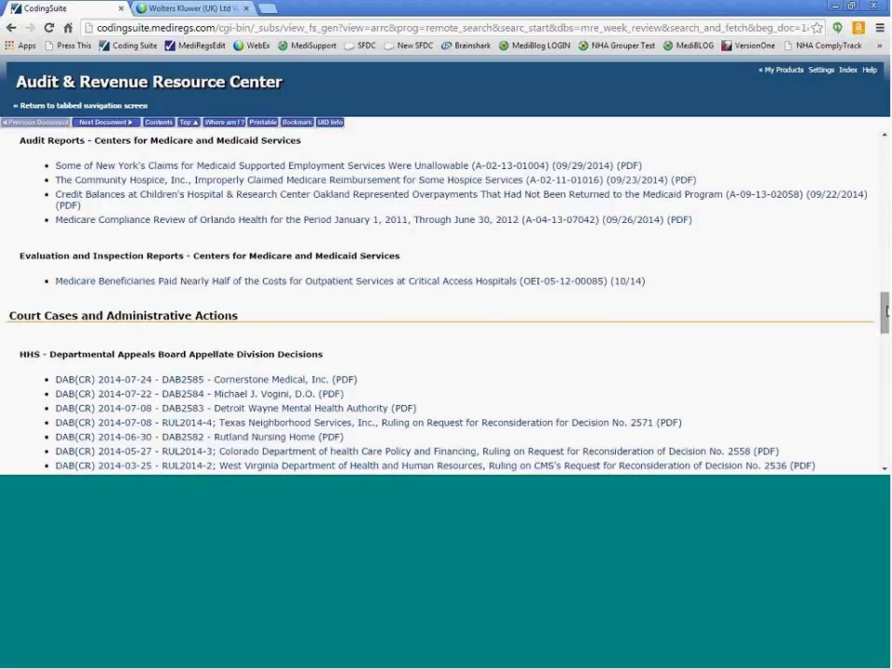
drag(886, 310, 886, 267)
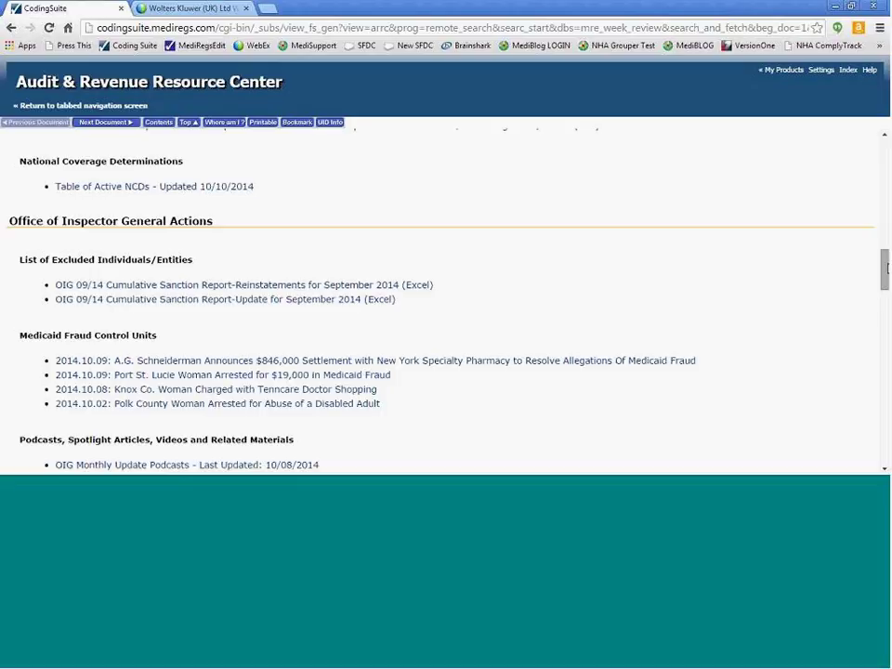
drag(886, 268, 640, 116)
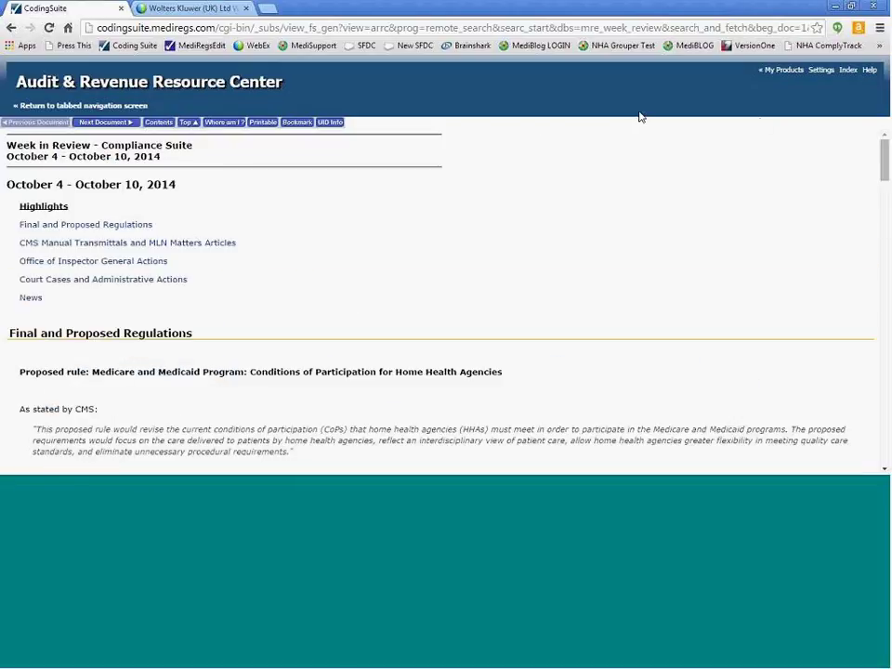
click(80, 106)
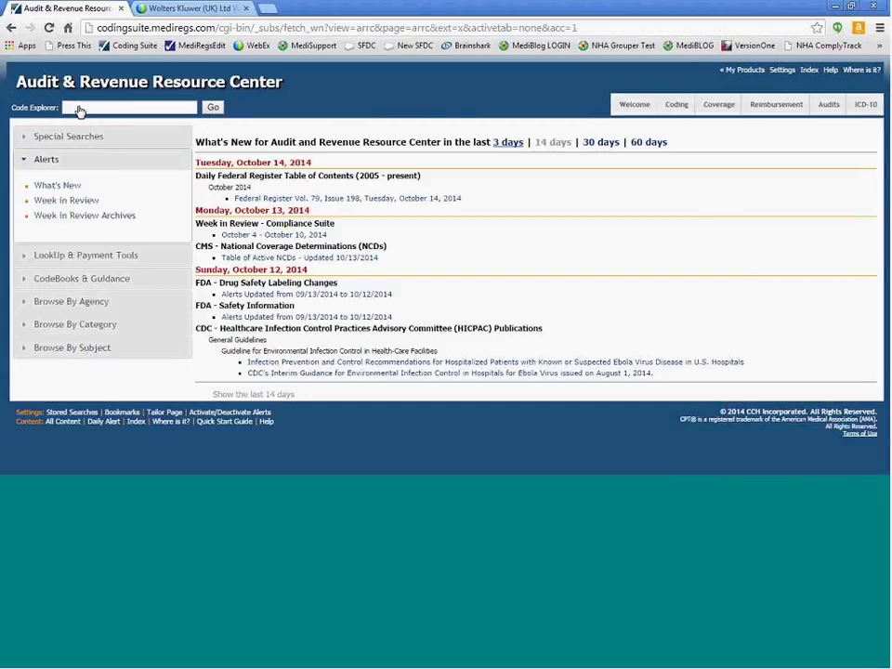
- Open the CodeBook Updates and Changes Report from the HCPCS and CPT CodeBook - 2015 Pre-Release under Guidance for Coders and review its appendix list
click(76, 136)
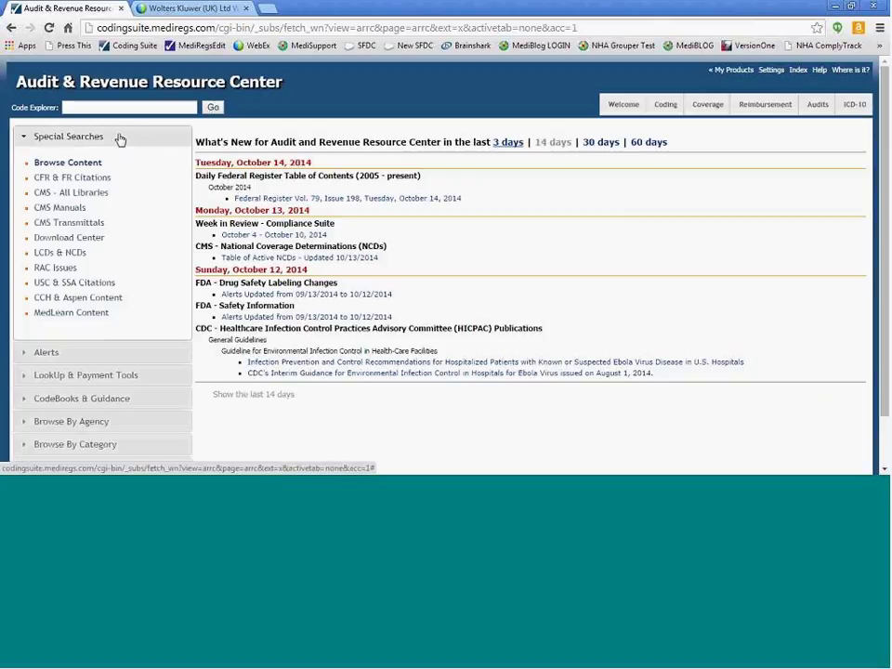
click(88, 165)
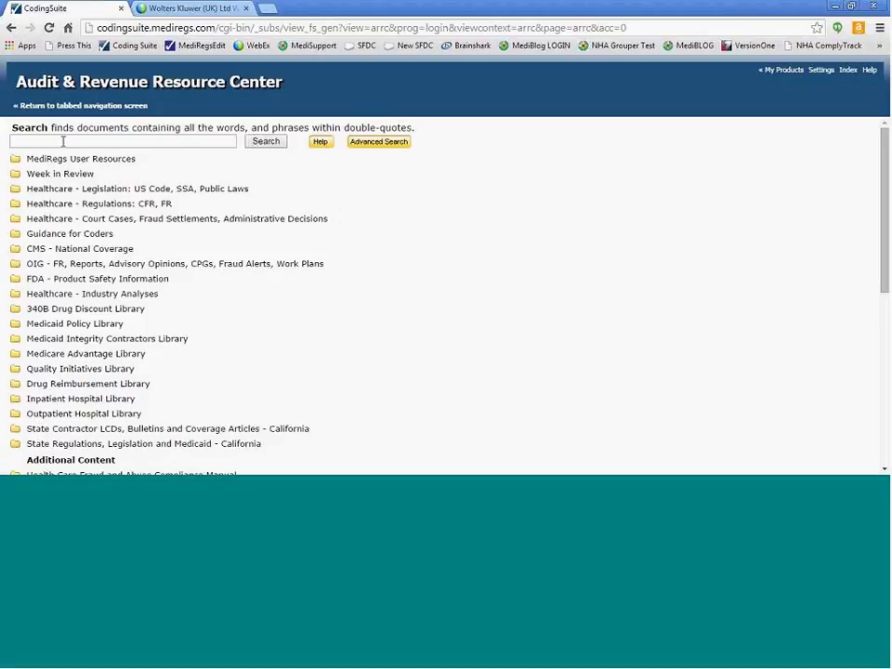
click(16, 234)
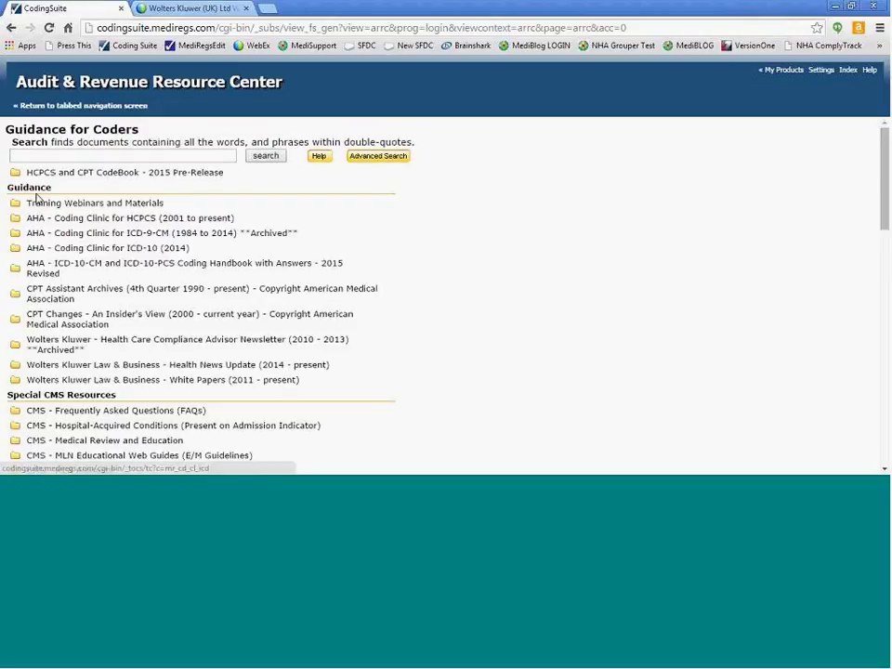
click(16, 173)
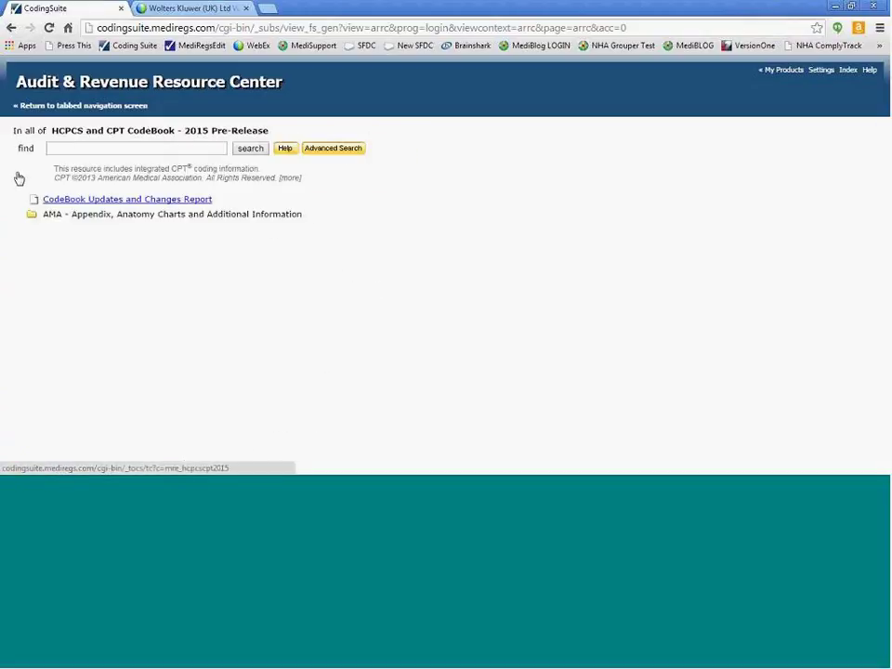
click(65, 207)
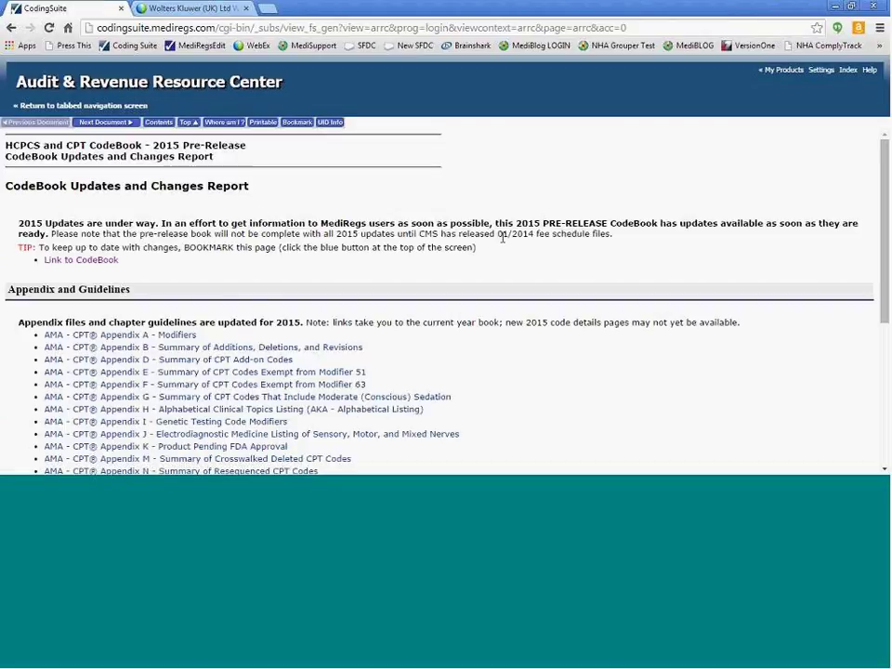
drag(886, 168, 826, 251)
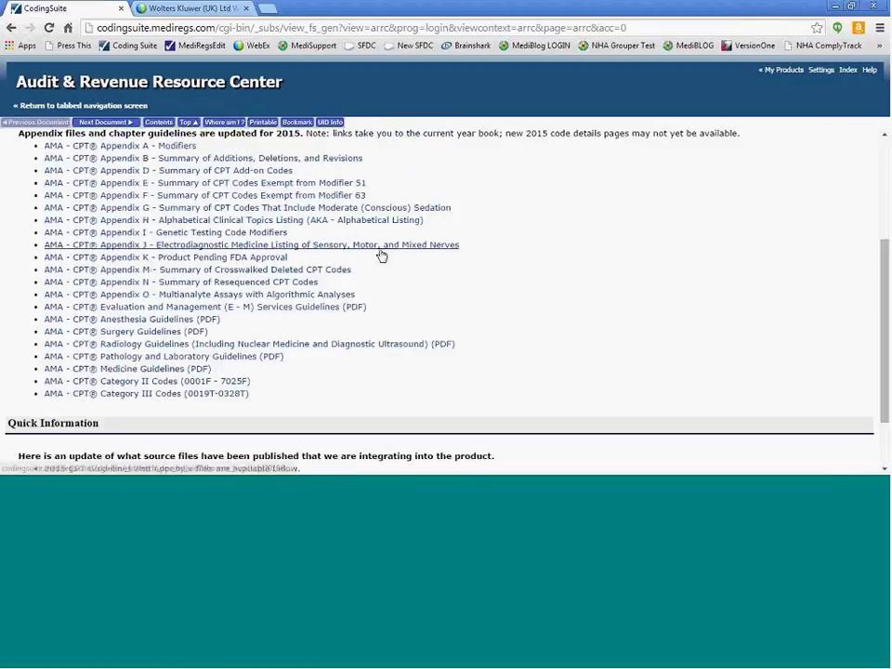
- Open CPT Appendix B - Summary of Additions, Deletions, and Revisions and examine the added and revised codes
click(302, 159)
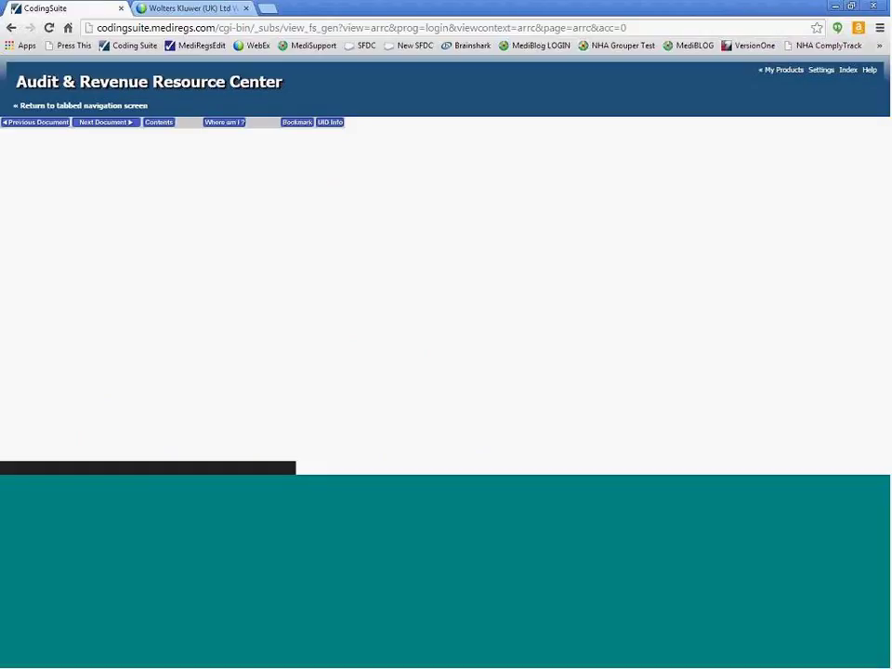
scroll(339, 242, down, 5)
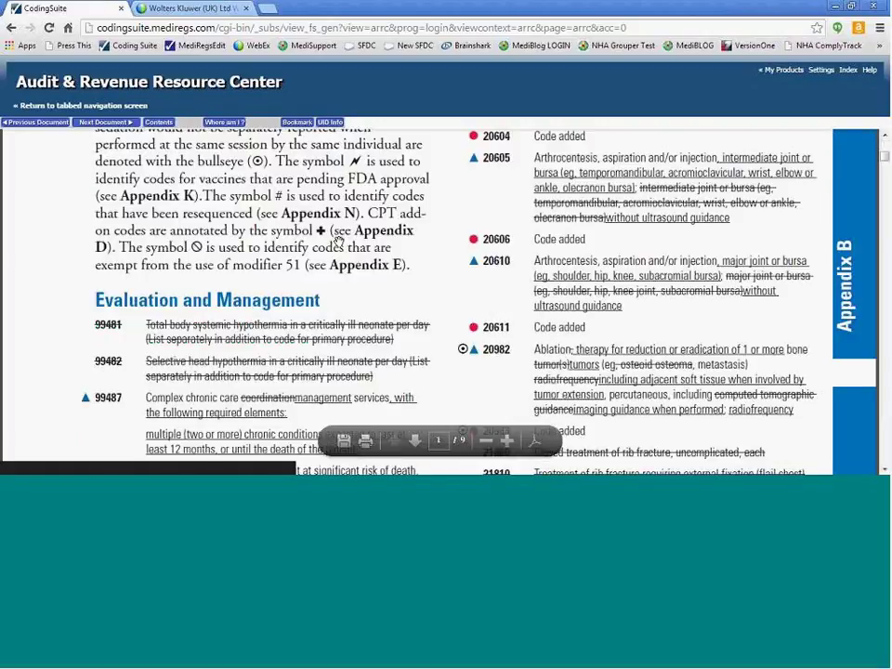
scroll(339, 241, up, 1)
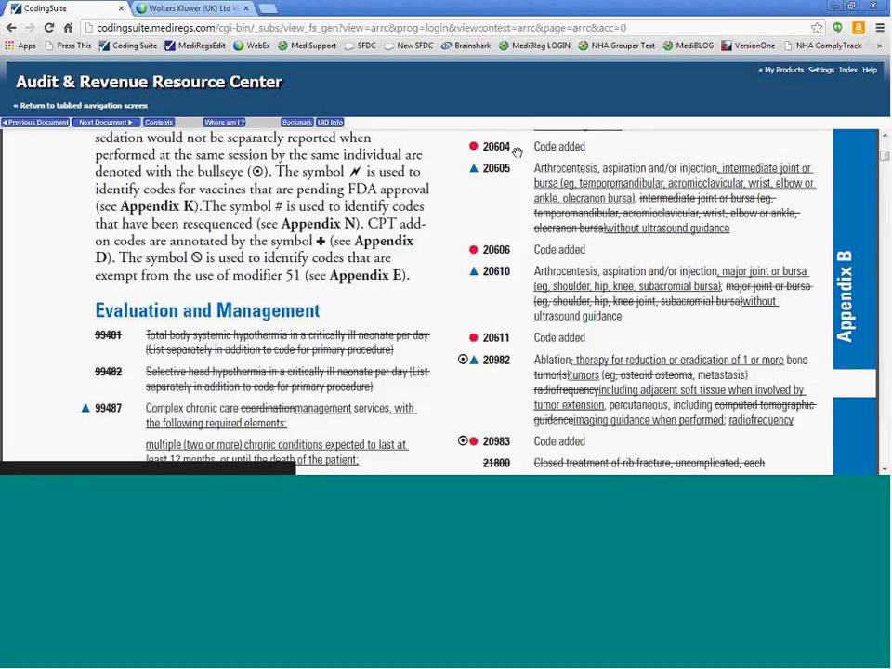
- Return to the full content listing and search all libraries for code 20605
click(86, 107)
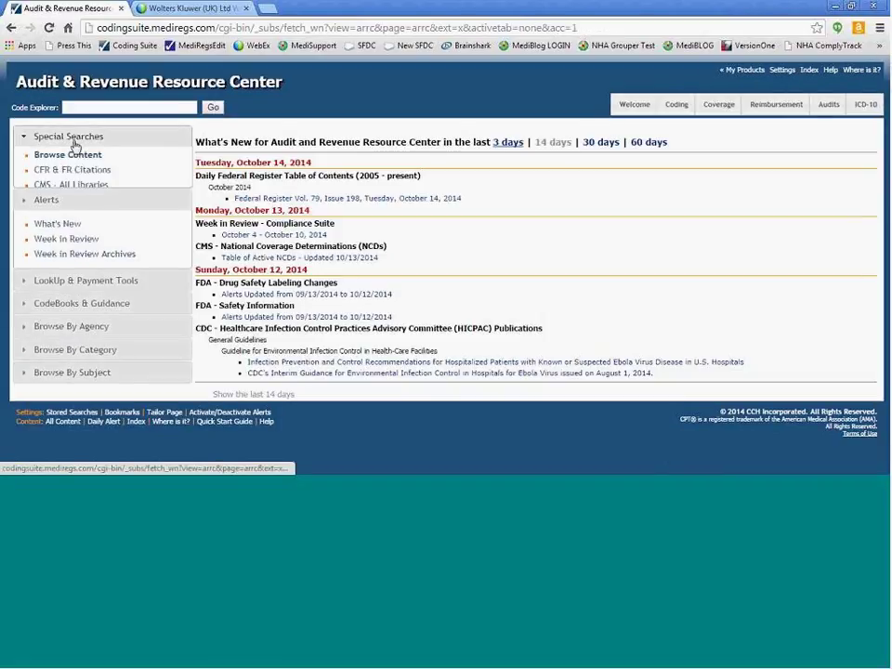
click(69, 163)
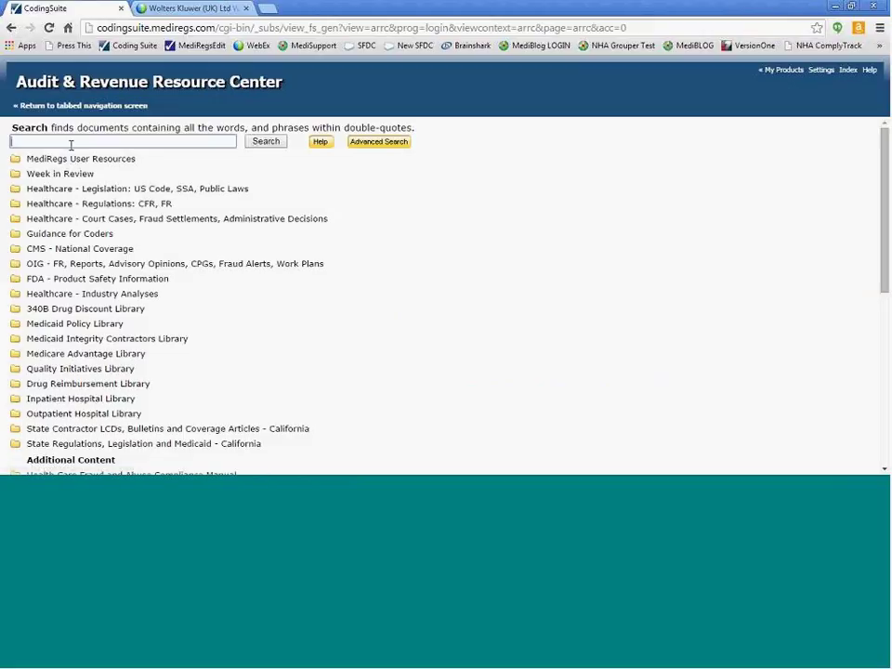
click(70, 145)
text(20605)
click(265, 142)
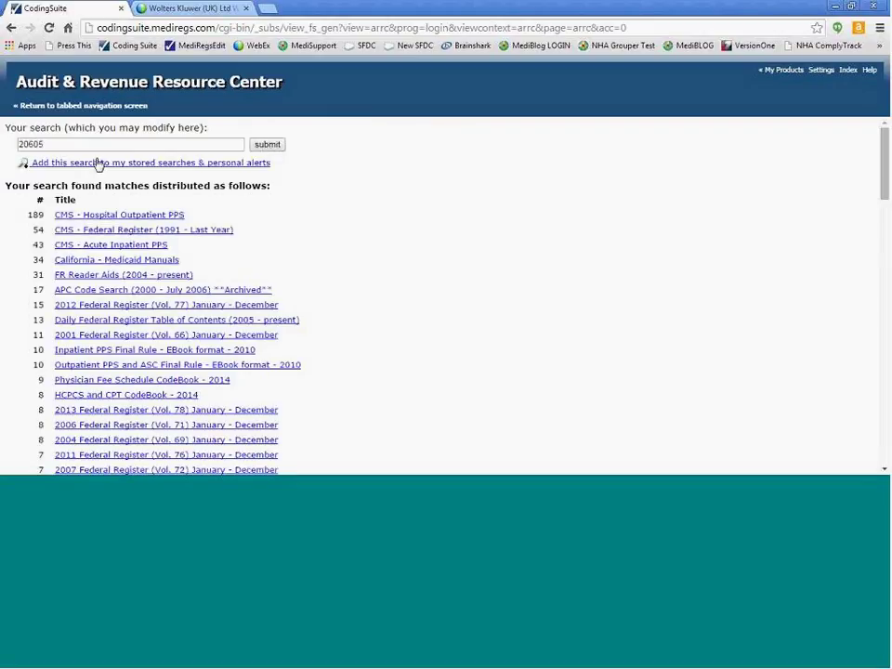
- Refine the search to 20605 arthro, and go back to the tabbed navigation screen
click(70, 141)
text(arthro)
key(Return)
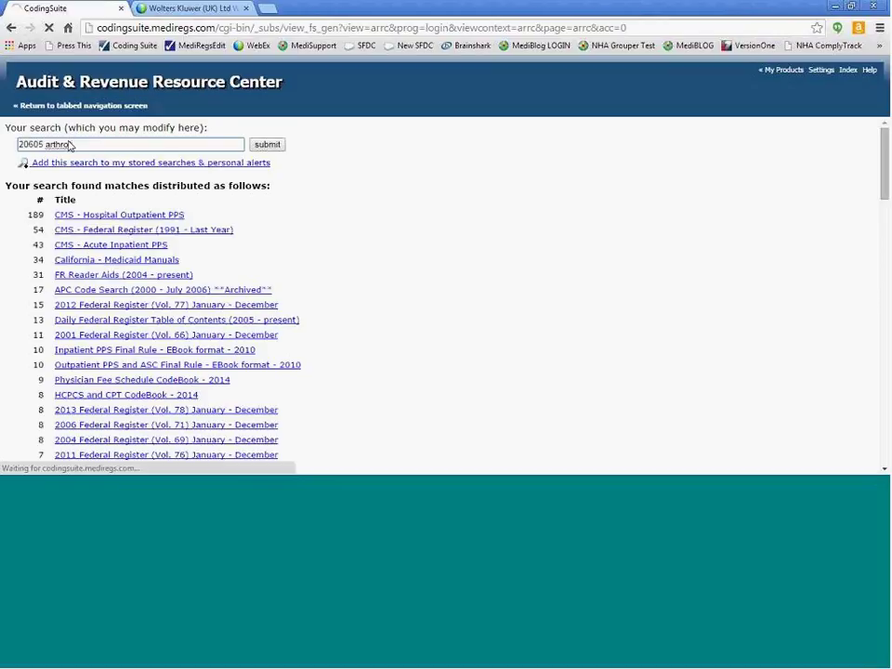
click(11, 27)
click(11, 28)
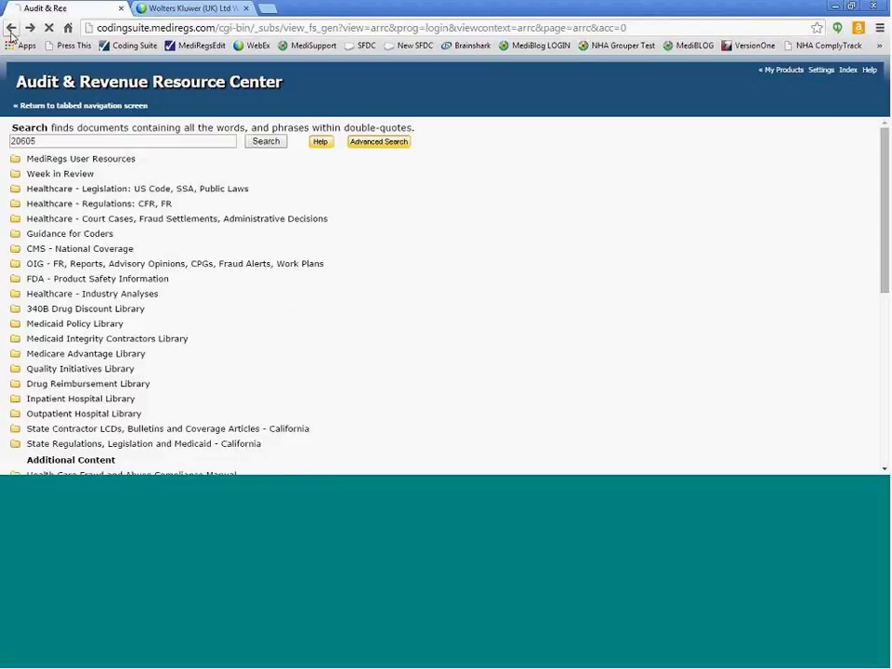
click(11, 28)
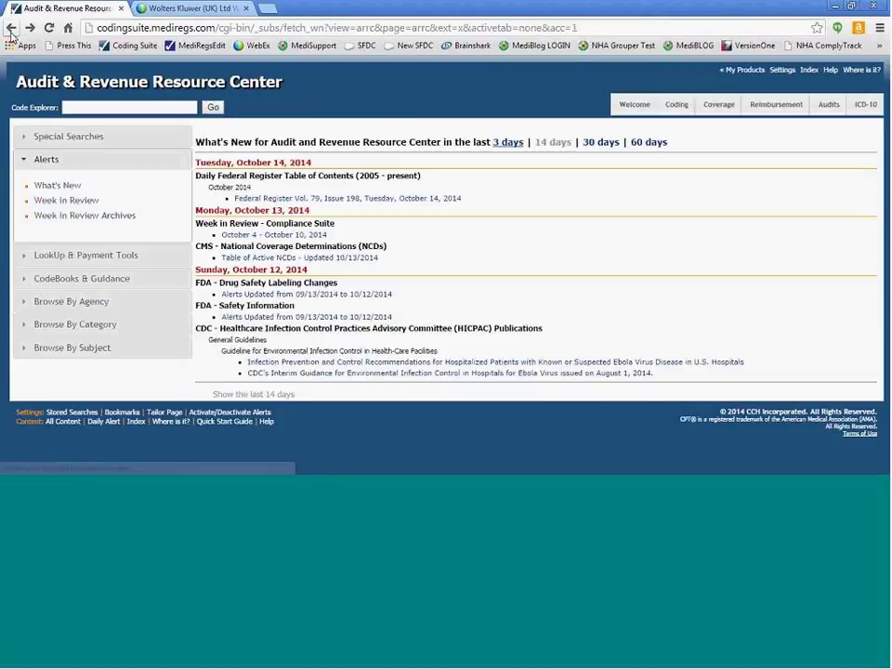
- Open CPT Appendix B - Summary of Additions, Deletions, and Revisions from the HCPCS and CPT CodeBook - 2015 Pre-Release to look up the new code
click(71, 277)
click(74, 389)
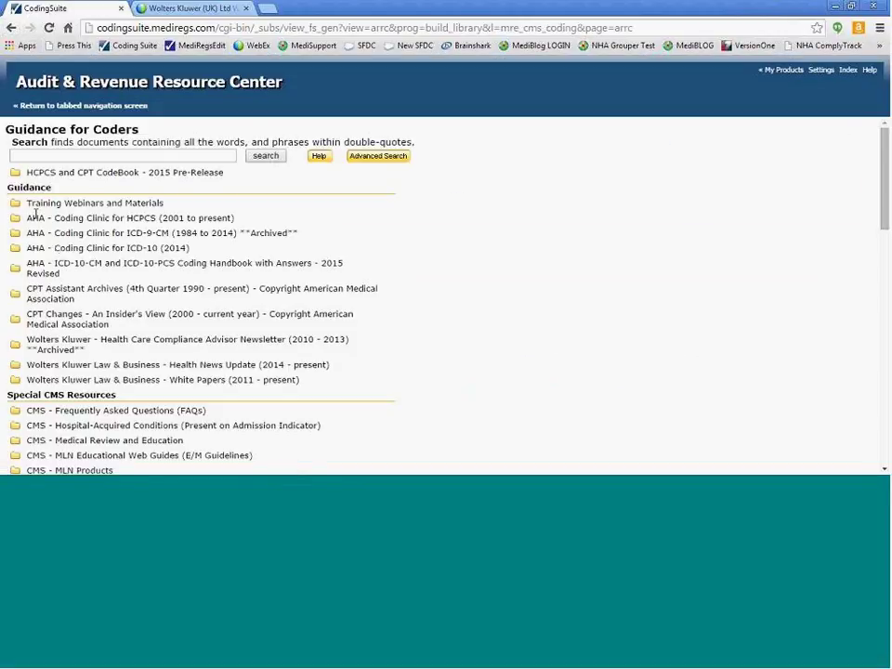
click(22, 174)
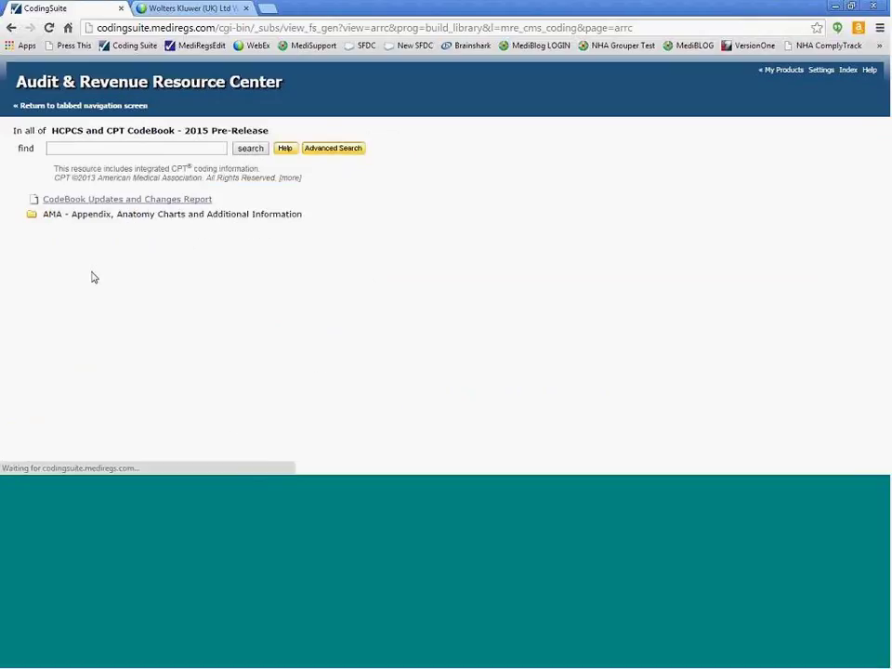
click(35, 216)
click(111, 232)
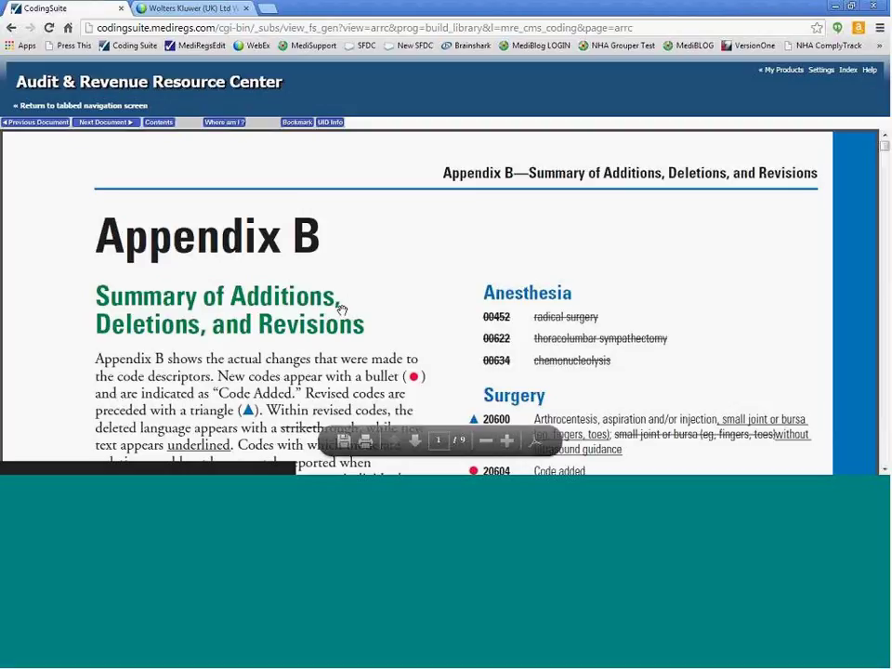
- Return to the full content listing, search all libraries for code 20604 and review the matches
click(82, 105)
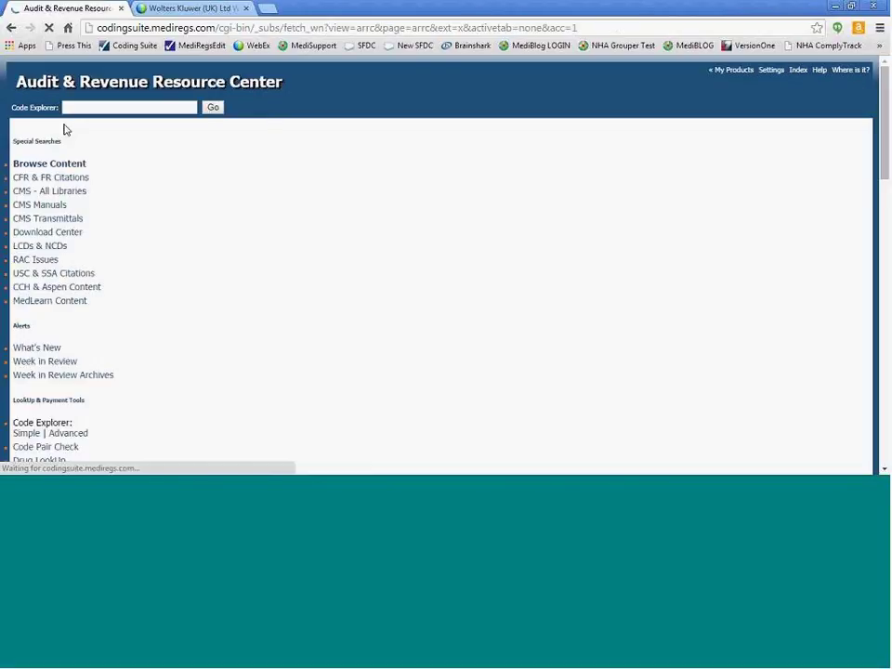
click(51, 138)
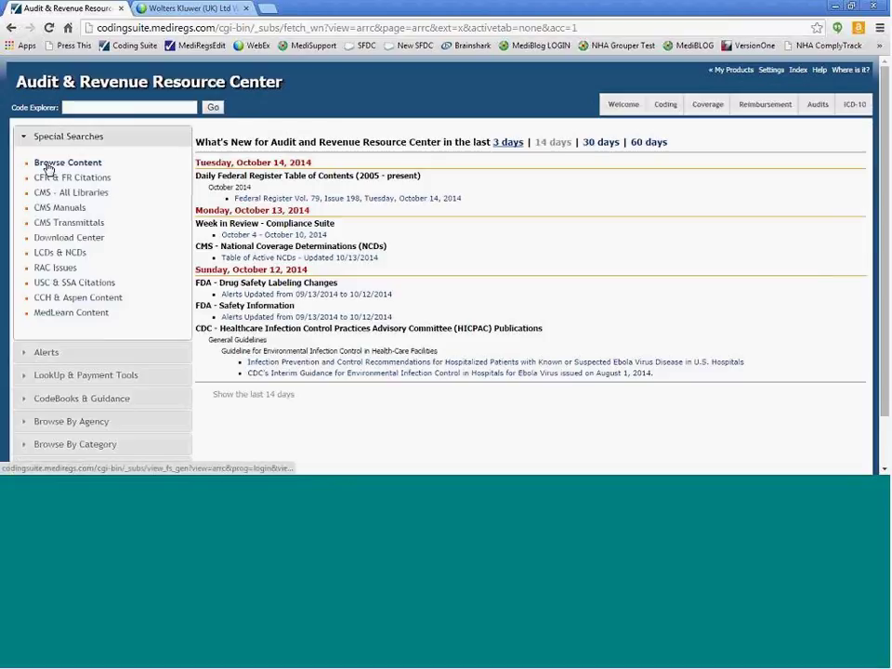
click(50, 166)
click(104, 143)
text(20604)
key(Return)
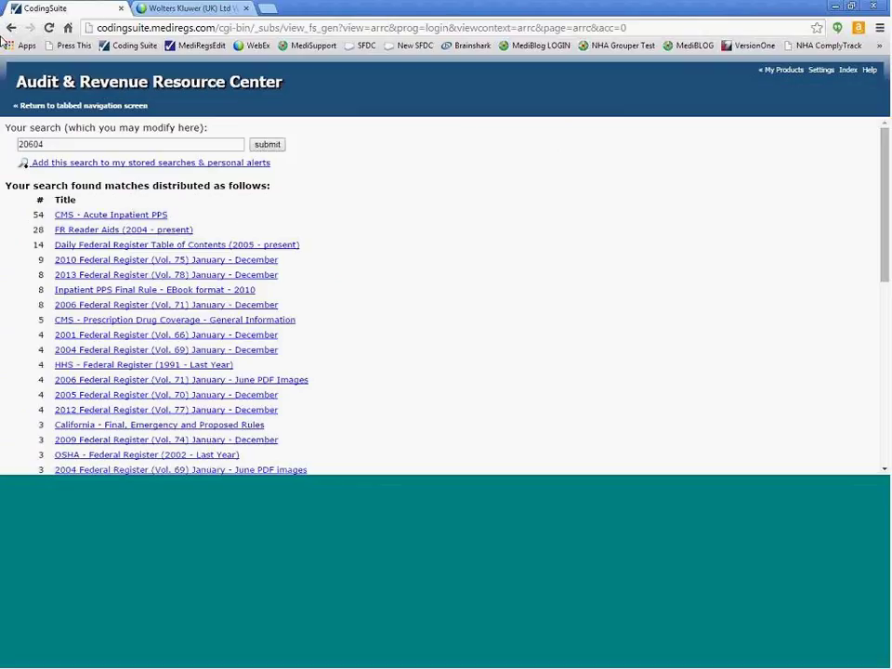
drag(887, 195, 295, 135)
- Go back to the content listing, open the advanced search and enter 20604 as the first search term
click(11, 28)
click(401, 144)
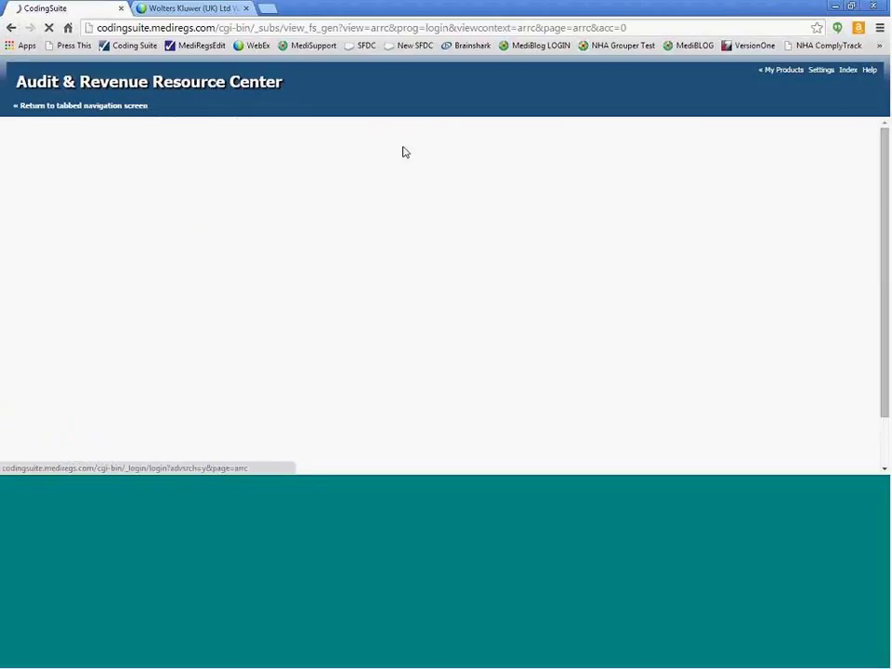
click(183, 153)
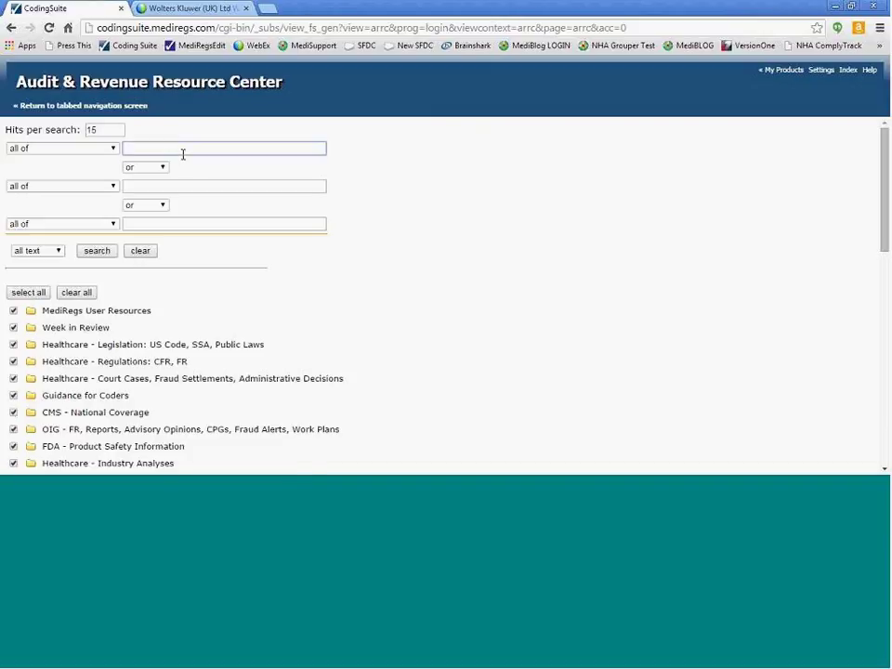
text(20604)
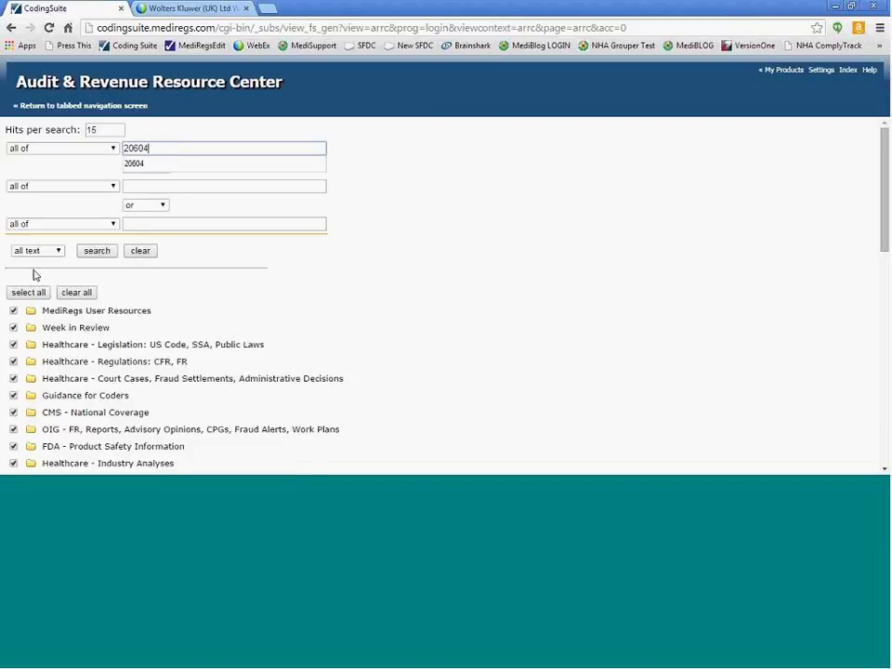
click(14, 363)
click(14, 361)
click(14, 378)
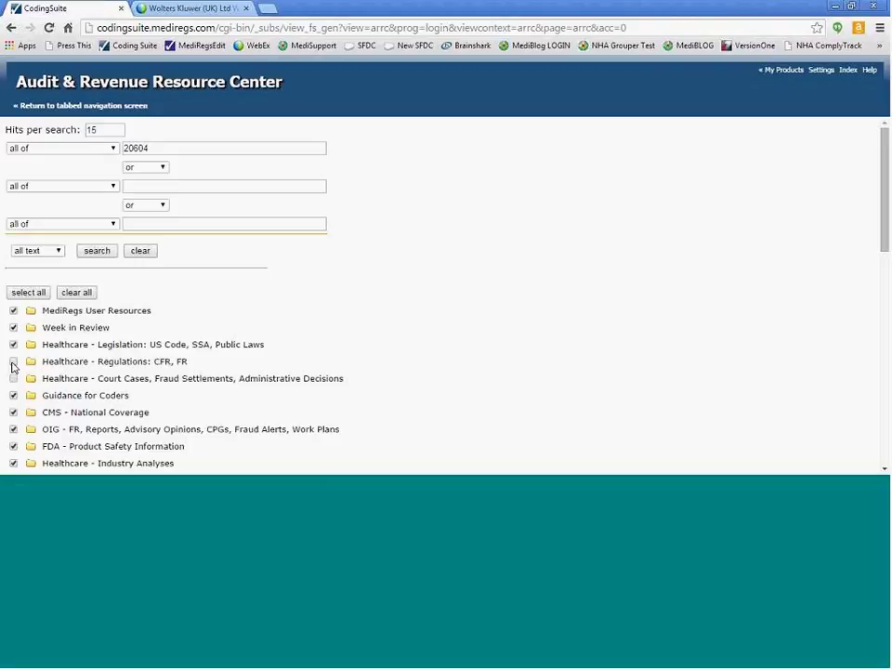
click(13, 345)
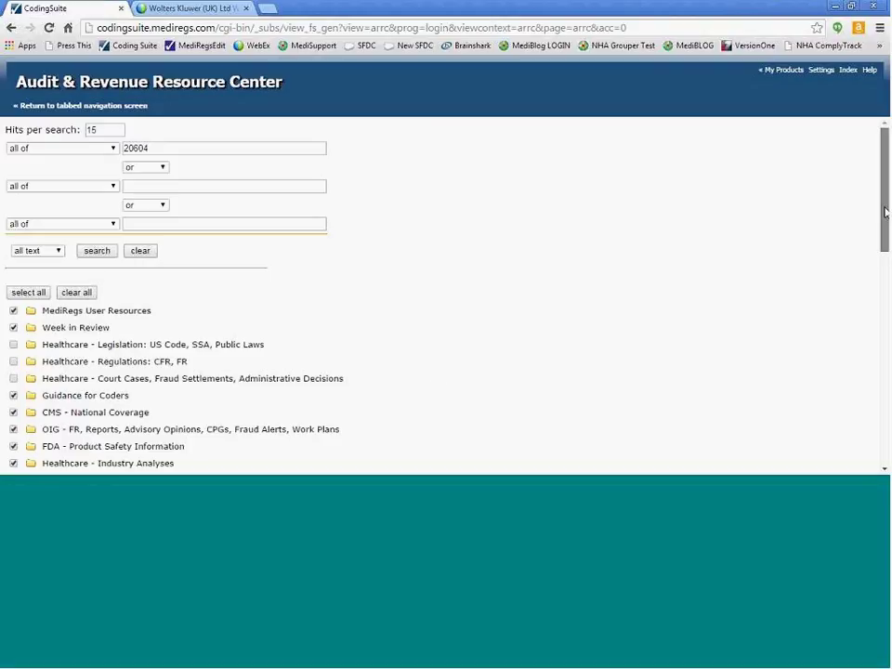
- Limit the advanced search to Guidance for Coders and the California state libraries, and run it
drag(884, 186, 883, 228)
click(76, 182)
click(13, 285)
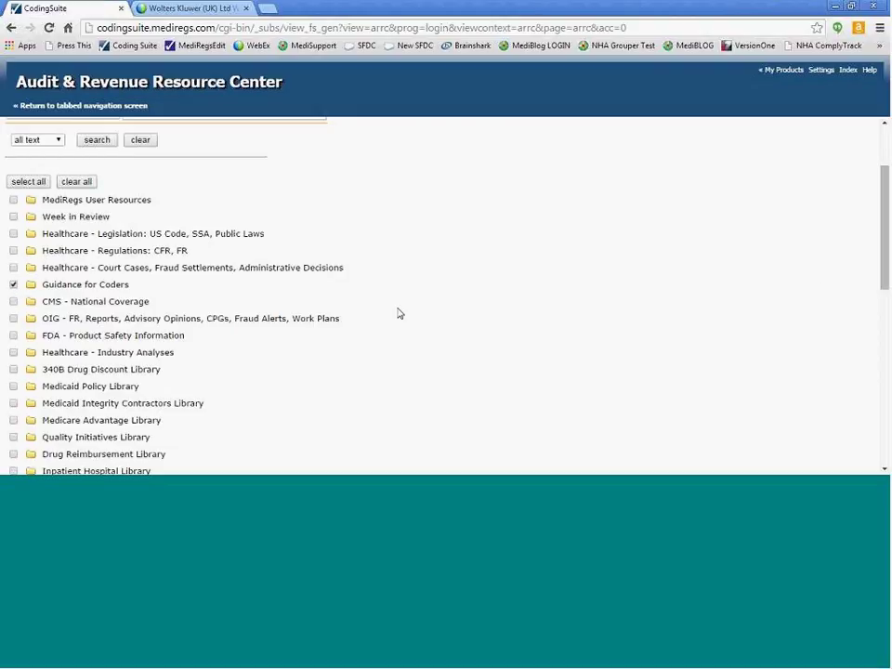
drag(884, 227, 884, 281)
click(13, 345)
click(13, 362)
scroll(59, 345, up, 3)
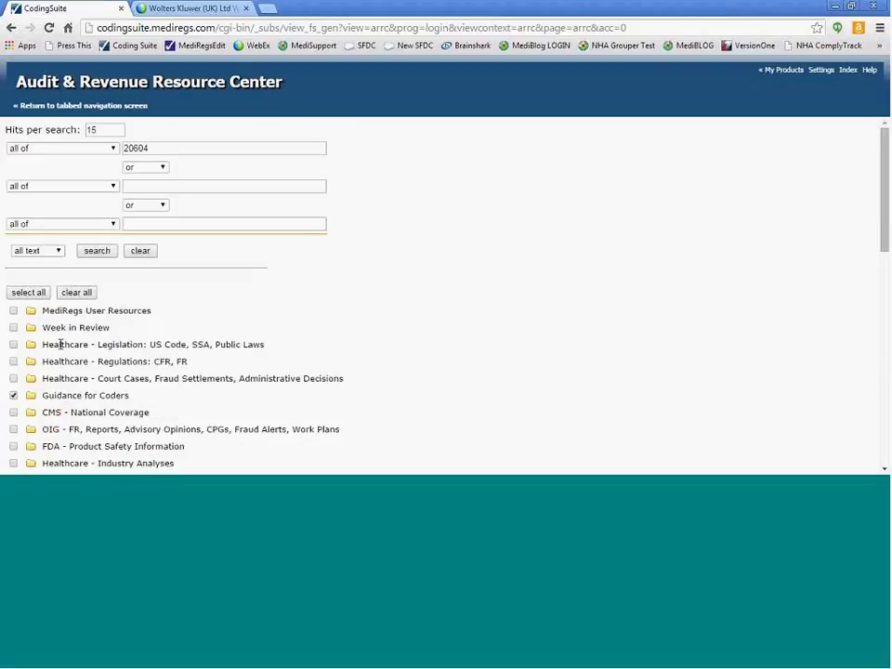
click(102, 251)
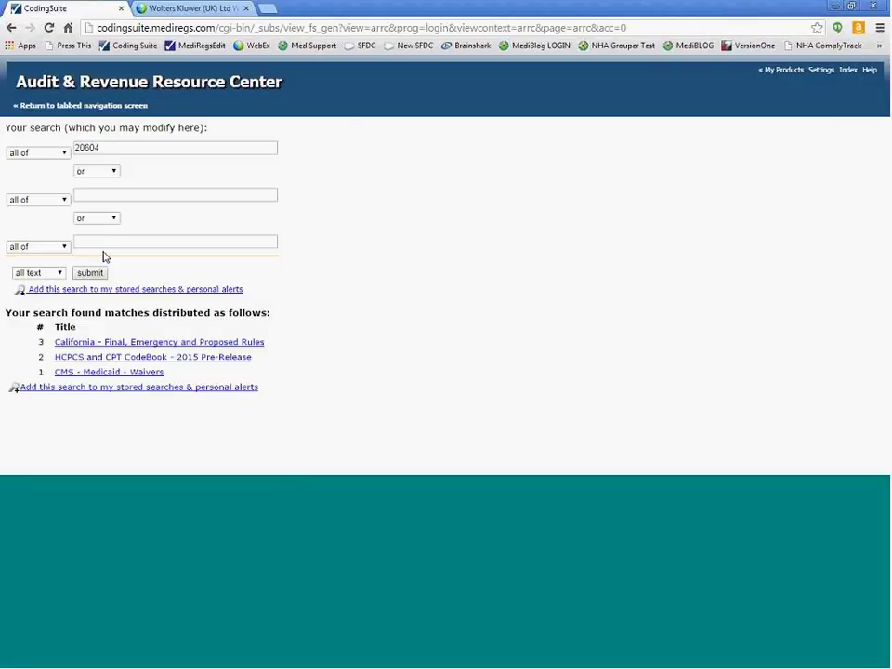
- Examine the matches in HCPCS and CPT CodeBook - 2015 Pre-Release and California - Final, Emergency and Proposed Rules, and return to the result distribution
click(105, 173)
click(153, 185)
click(112, 368)
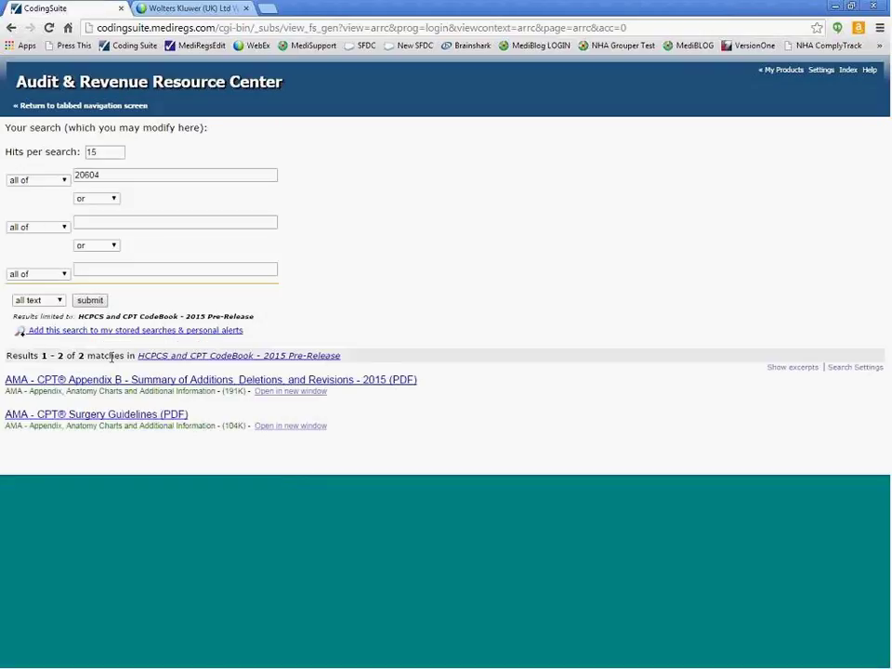
click(11, 27)
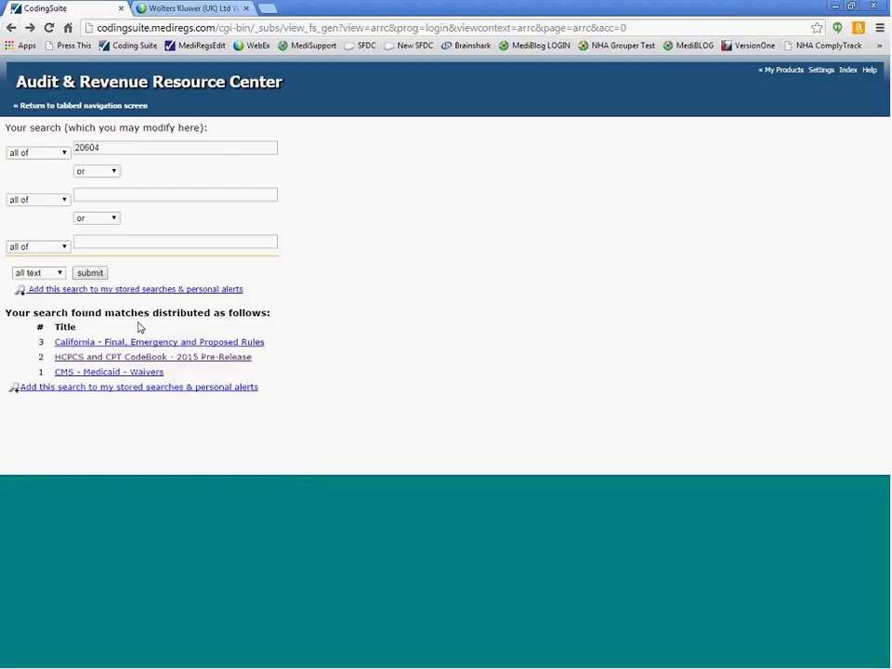
click(135, 344)
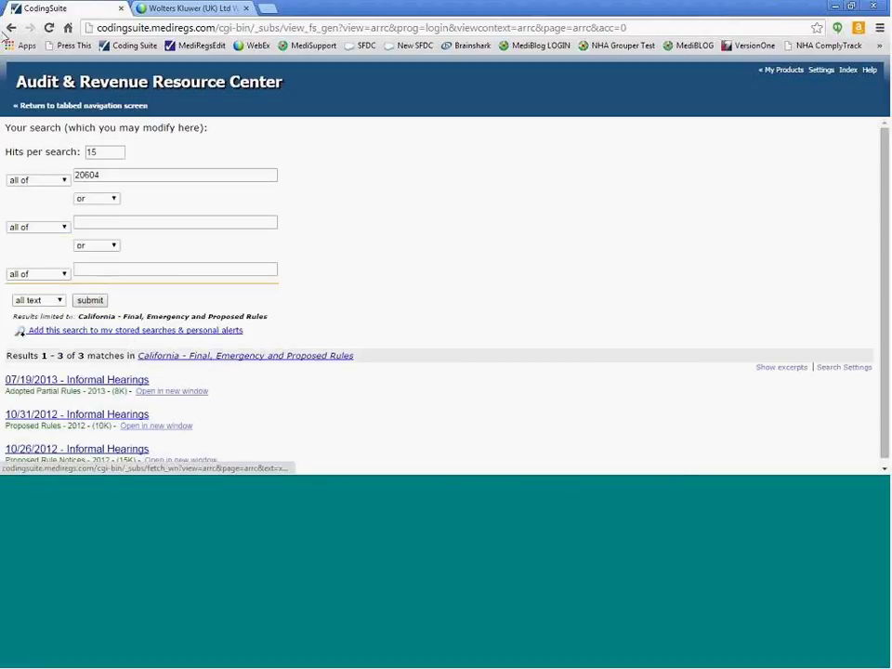
click(12, 27)
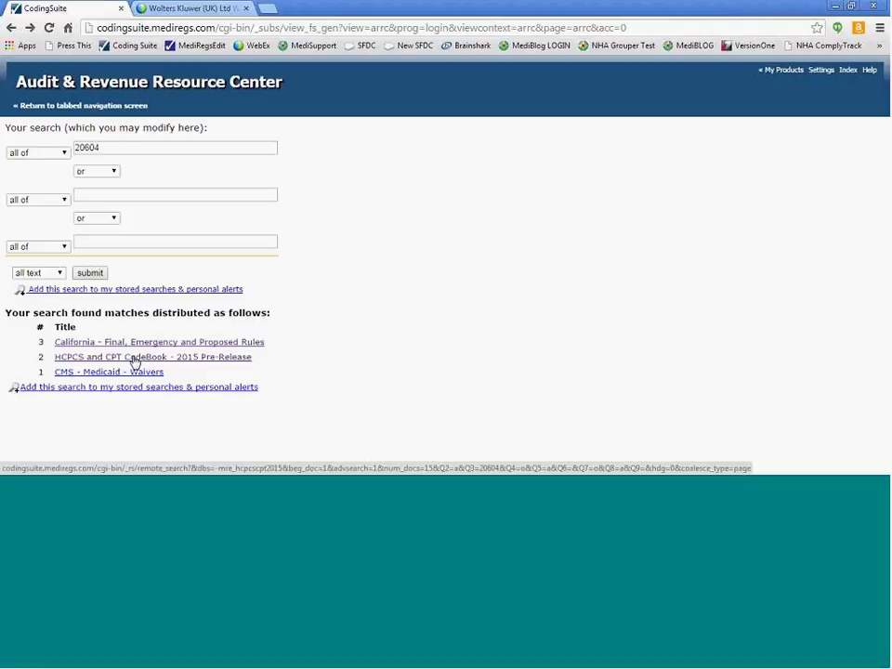
- Add the 20604 search to the stored searches and personal alerts, choosing the existing Coding Issues folder
click(115, 292)
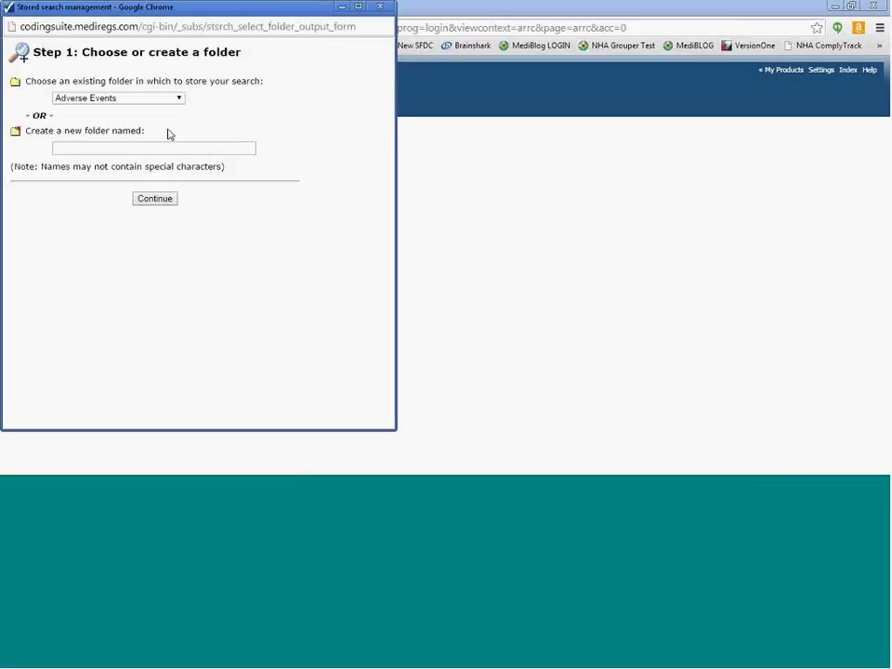
click(179, 98)
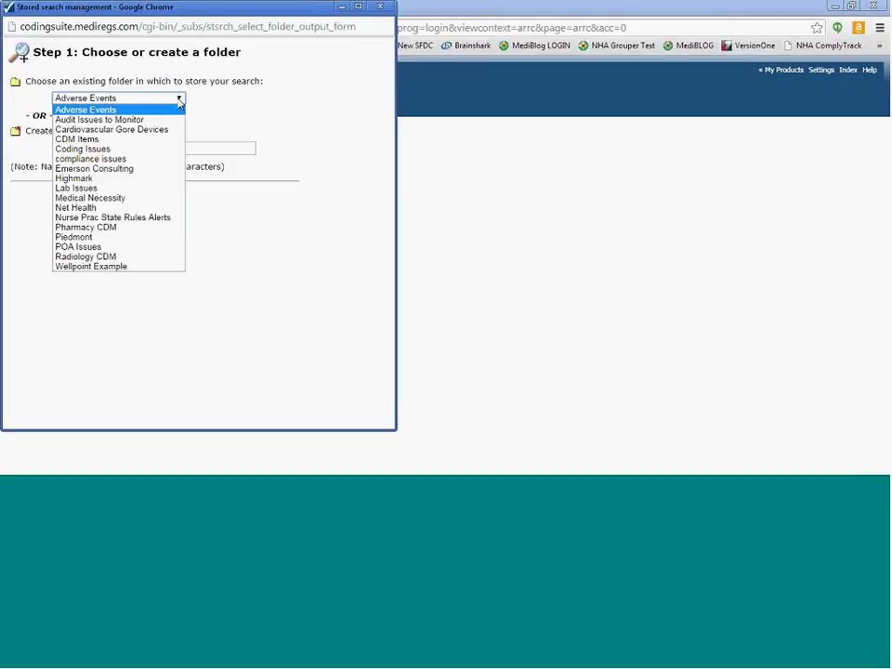
click(128, 148)
click(126, 148)
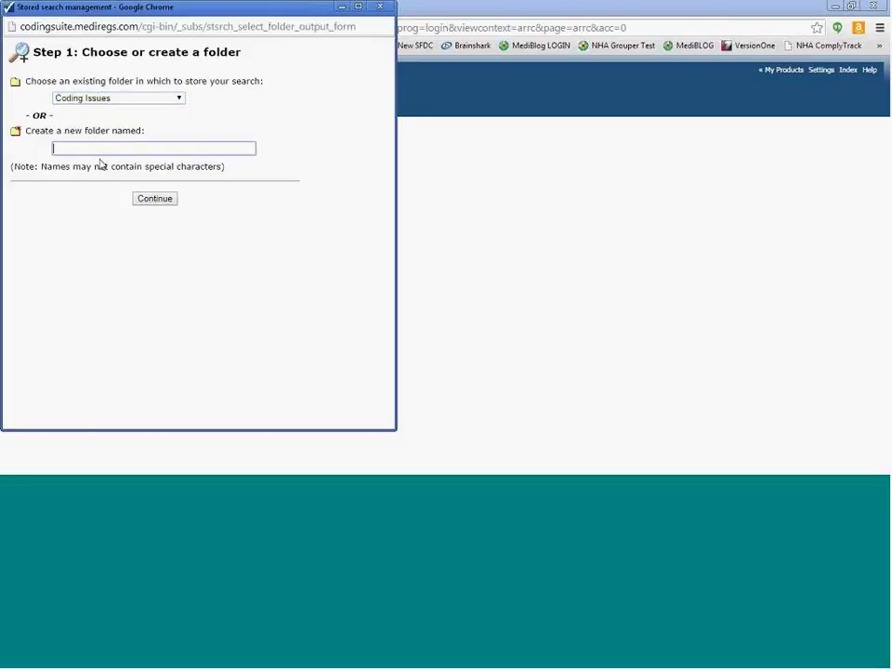
click(146, 200)
- Name the stored search New CPT code for Arthro 20604, set weekly e-mail alerts, store it and close the confirmation window
click(112, 151)
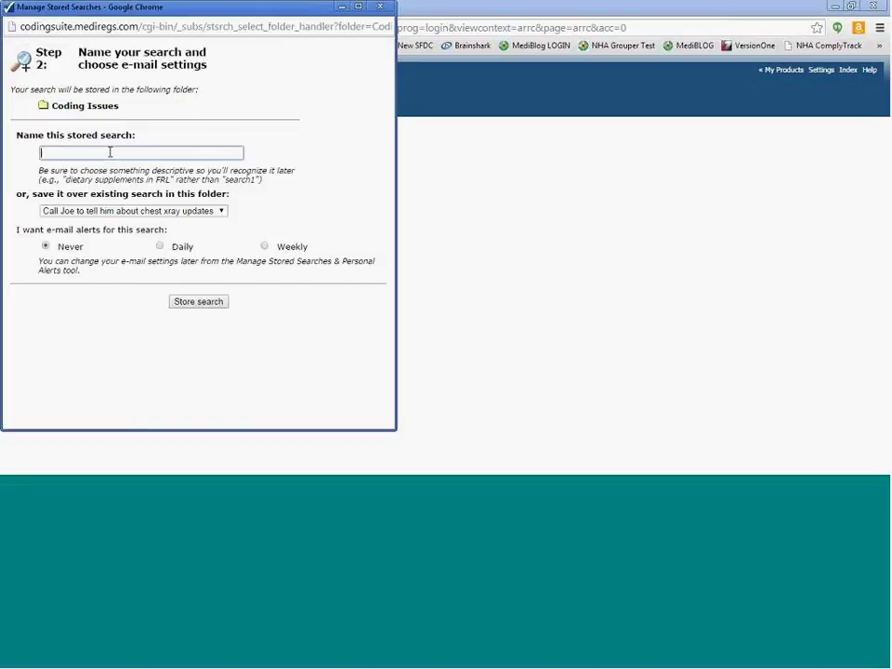
text(New CP)
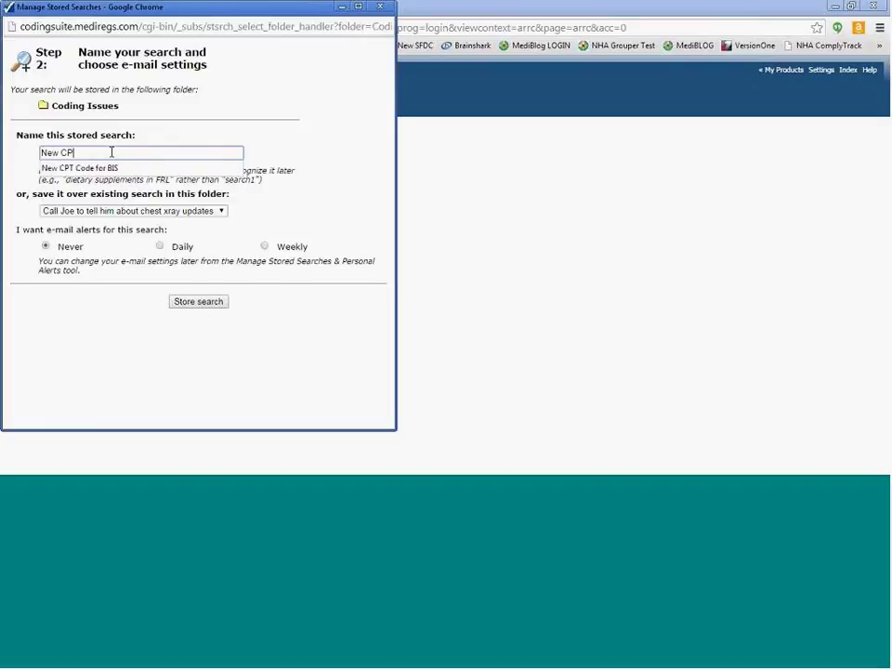
text(T code for Arthr)
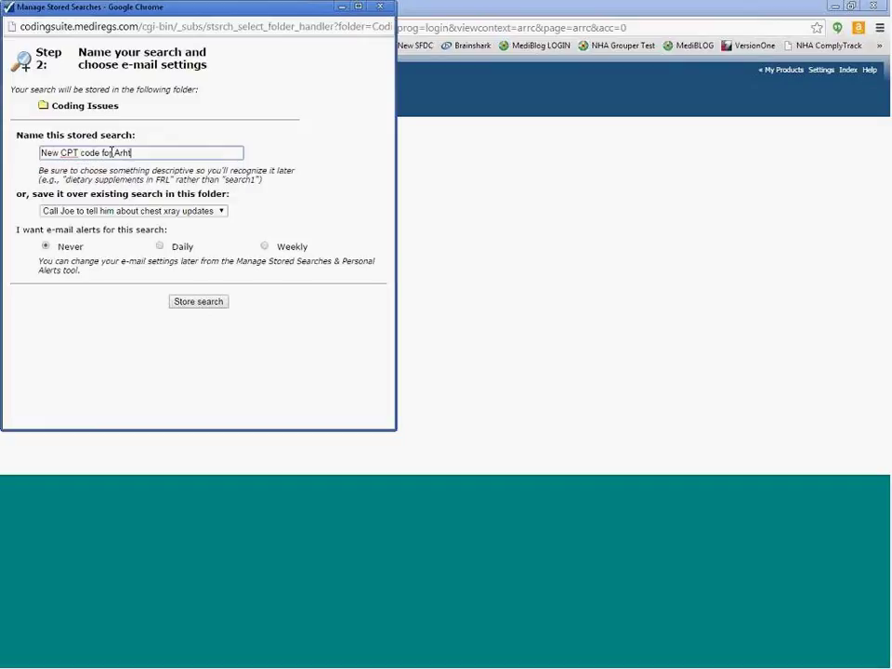
key(BackSpace)
key(BackSpace)
key(BackSpace)
text(thro 20604)
click(265, 246)
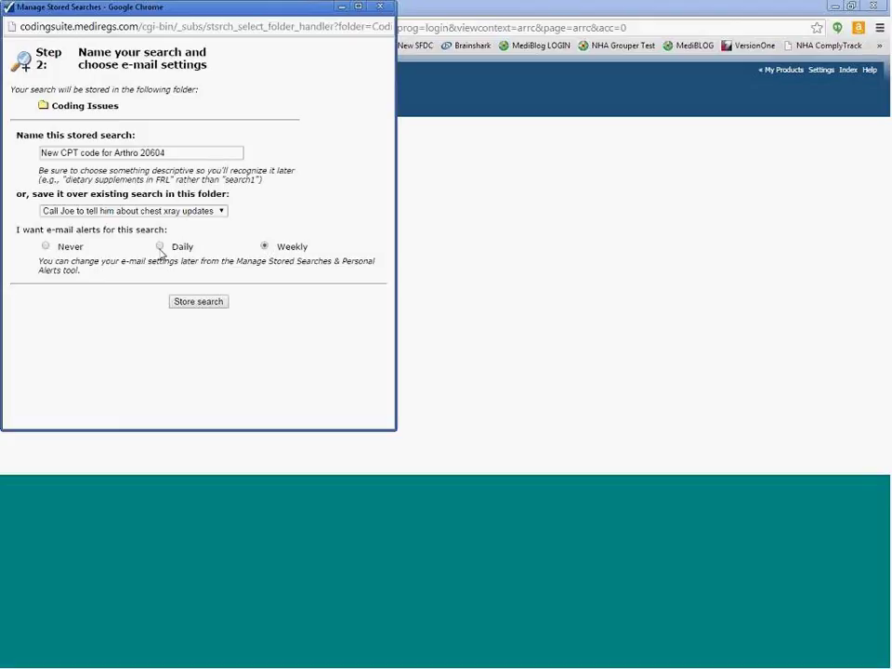
click(208, 311)
drag(161, 18, 209, 67)
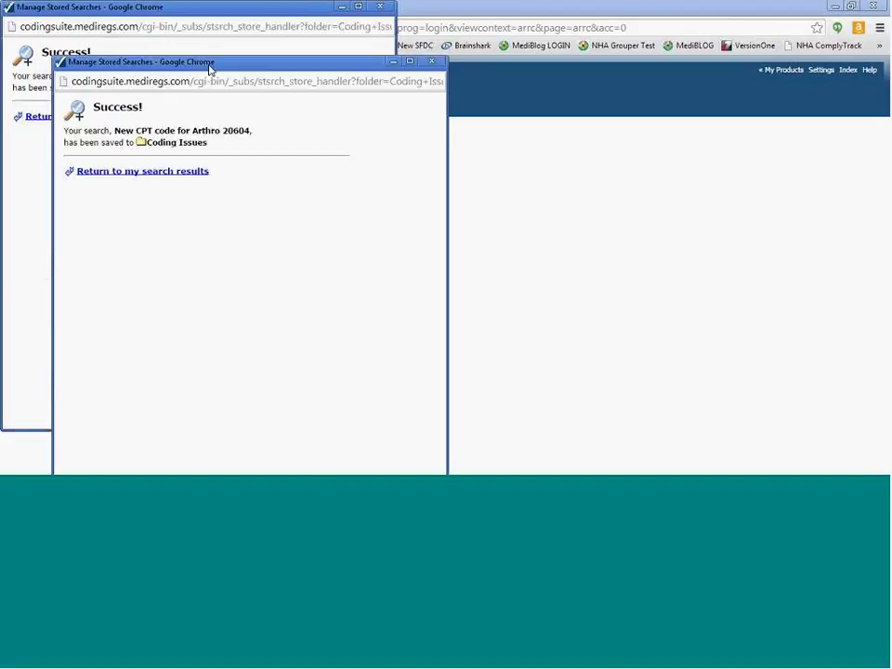
click(432, 62)
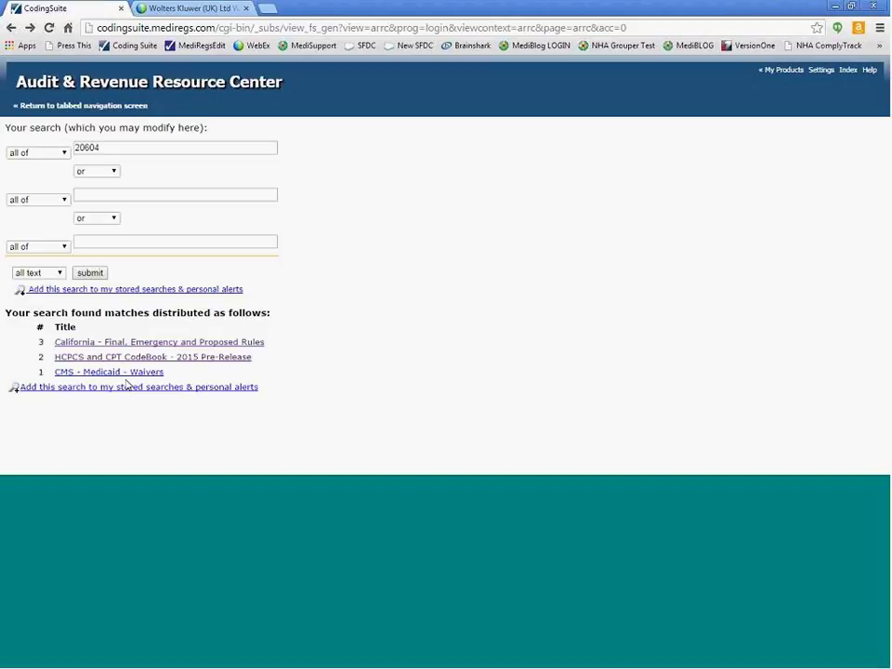
- Open the Coding Issues folder in the stored search manager and locate the New CPT code for Arthro 20604 search
click(89, 106)
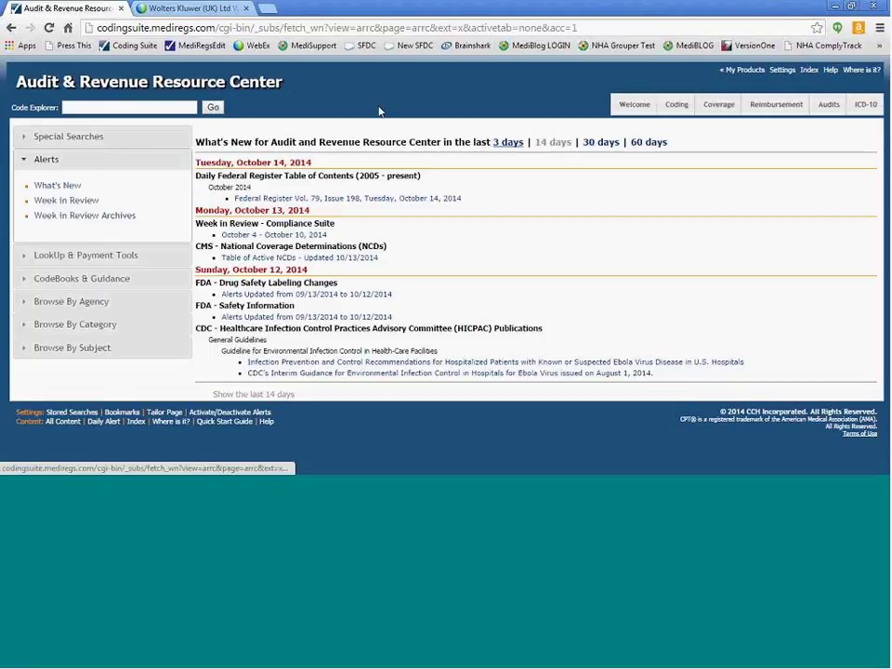
click(636, 107)
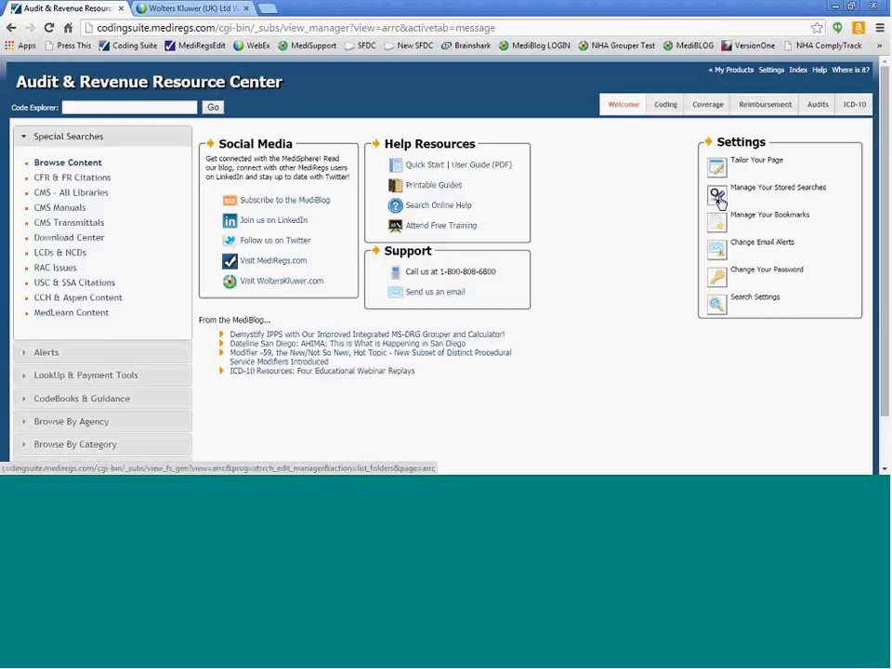
click(717, 197)
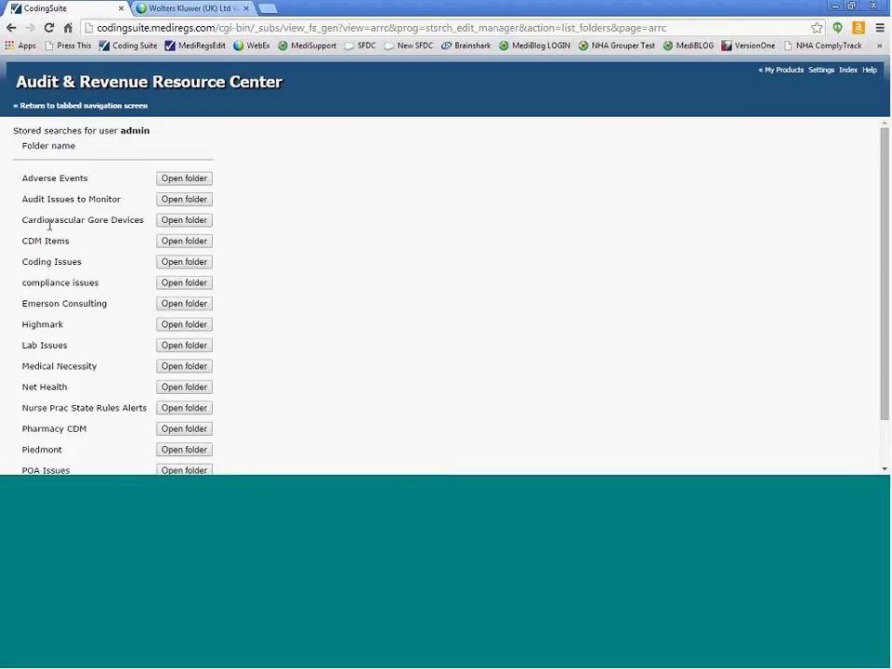
click(160, 267)
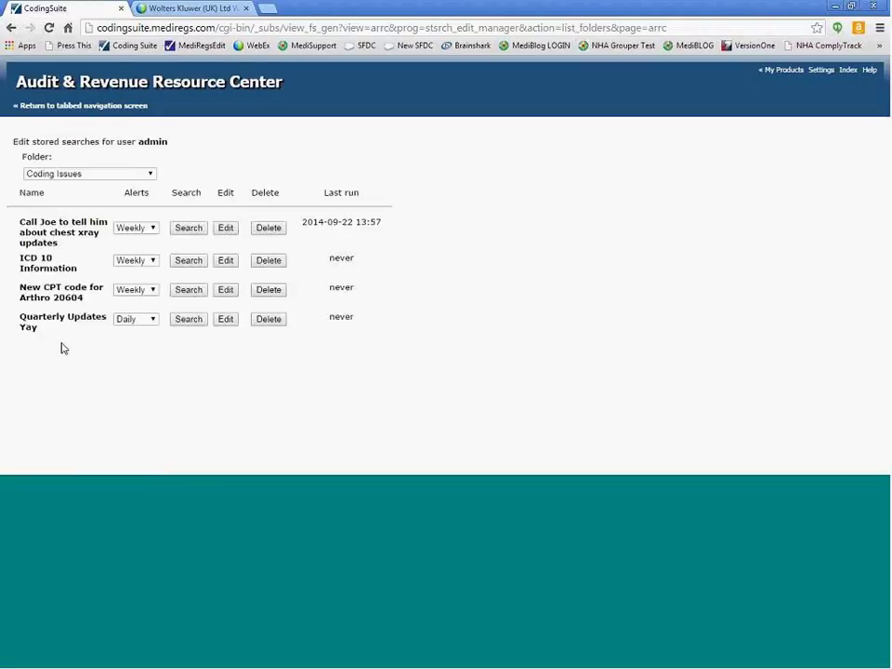
drag(109, 298, 11, 284)
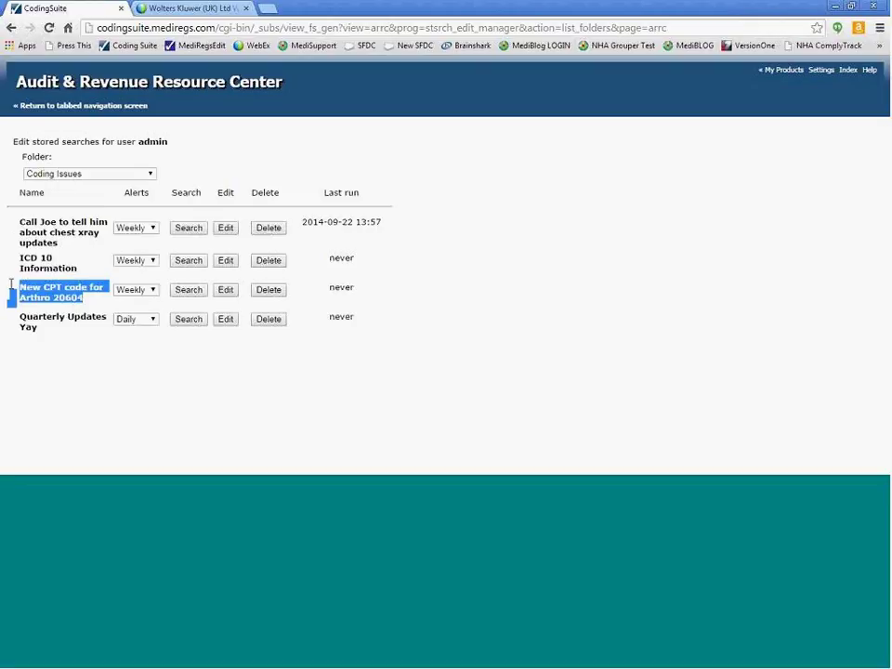
- Open the New CPT code for Arthro 20604 stored search for editing and add arthrocentesis as an "or" term in the second row
click(231, 292)
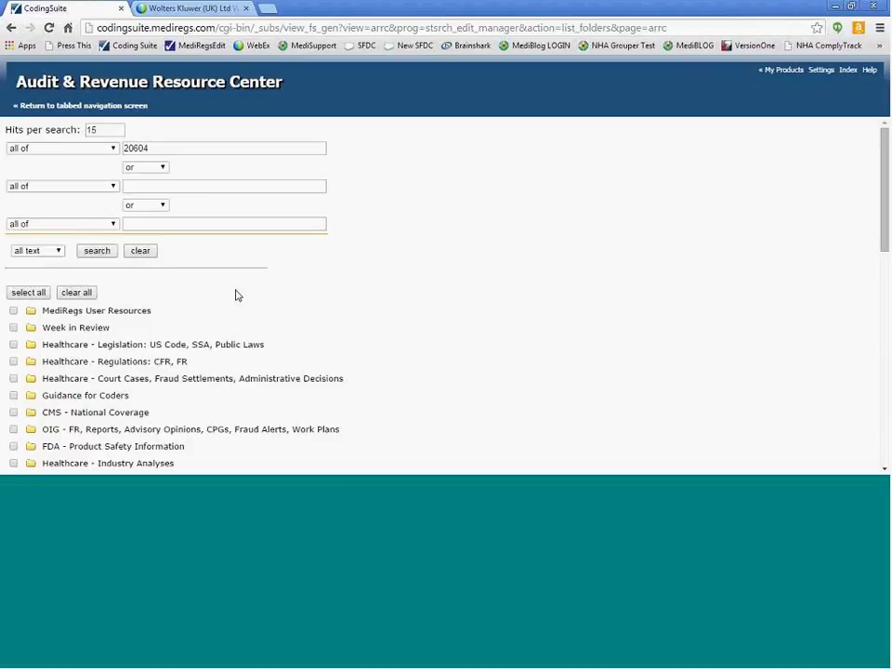
click(141, 181)
text(arthros)
text(entesis)
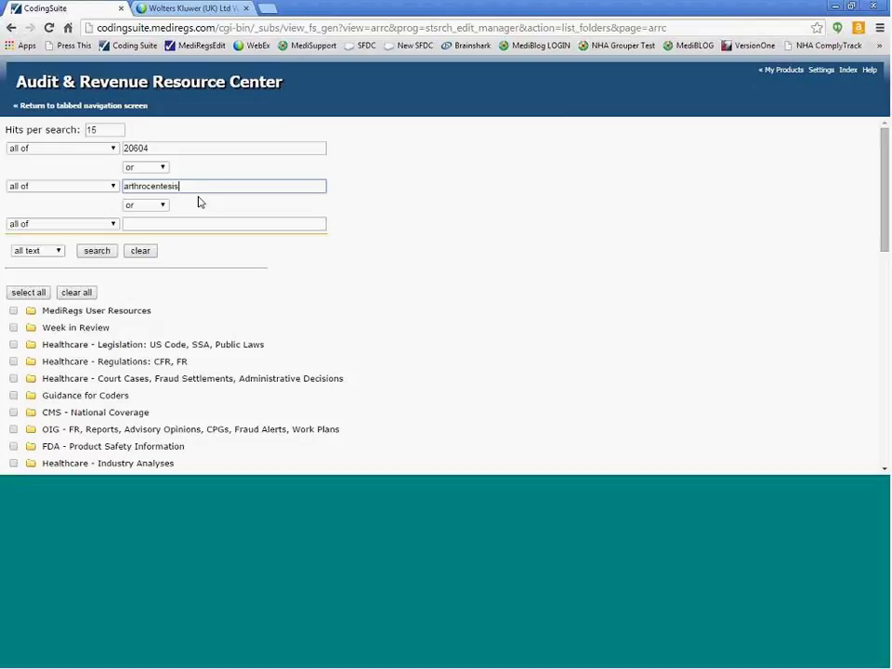
click(163, 171)
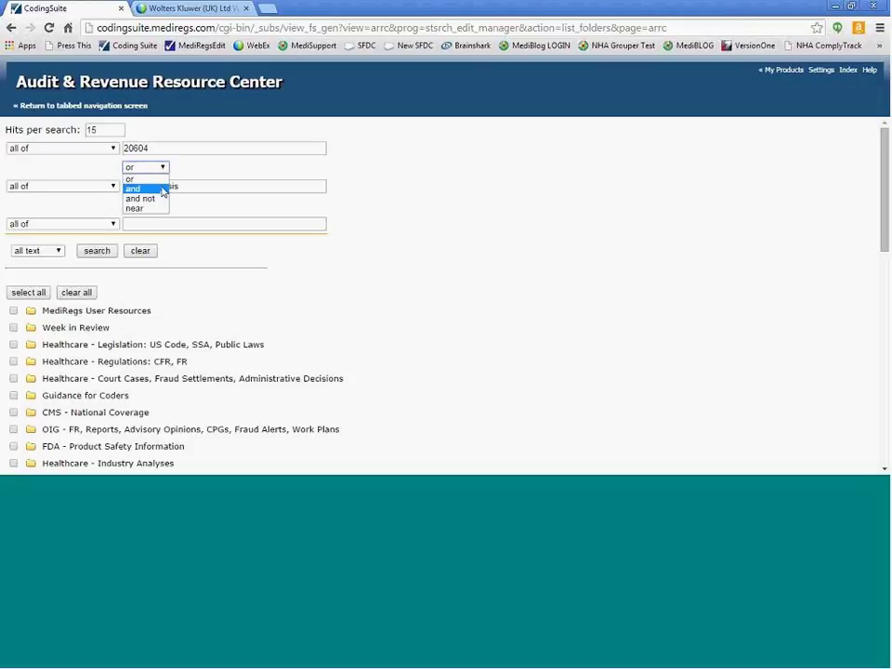
click(164, 180)
- Add code 20603 beside 20604 in the first row of search terms and match any of them
click(163, 155)
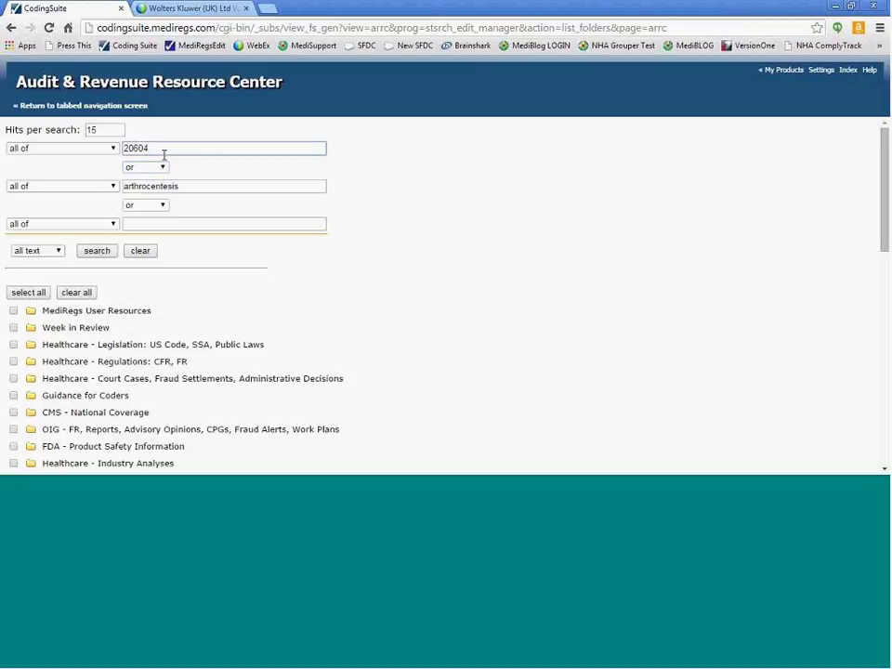
text(20603)
click(89, 148)
click(85, 171)
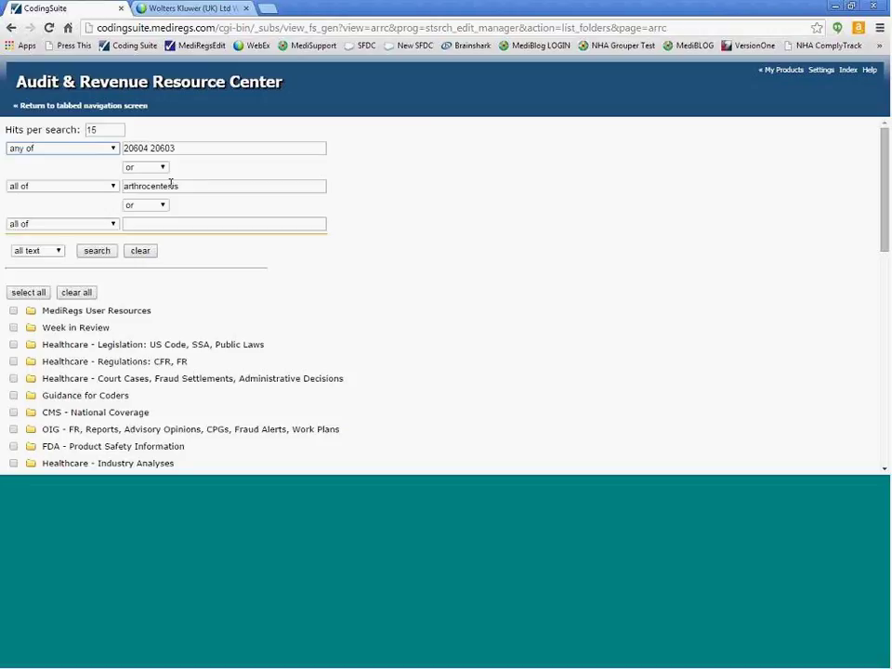
click(192, 224)
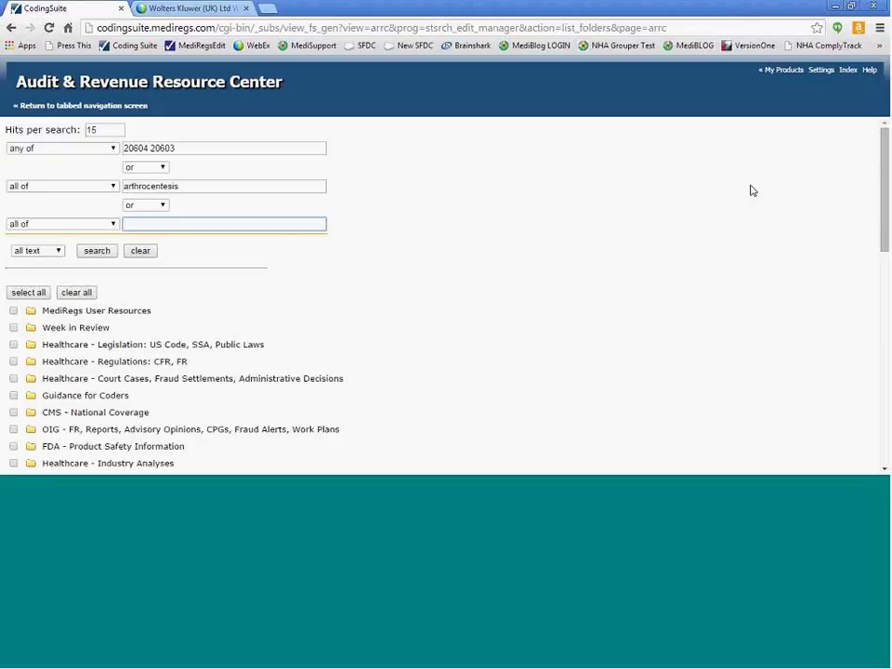
- Examine the match-type and connector options for the three rows of search terms, and review the codes and the arthrocentesis term
click(108, 149)
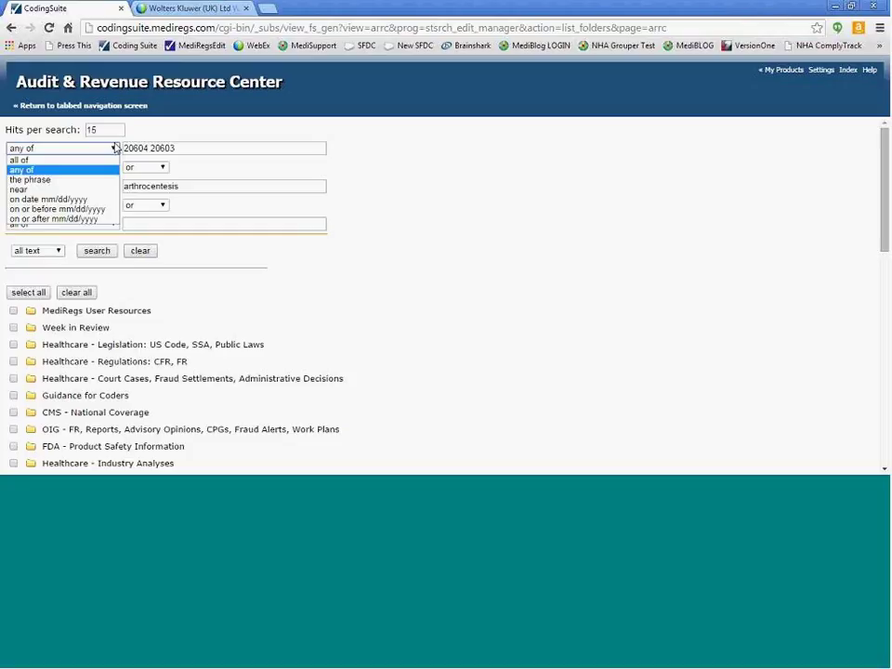
click(197, 136)
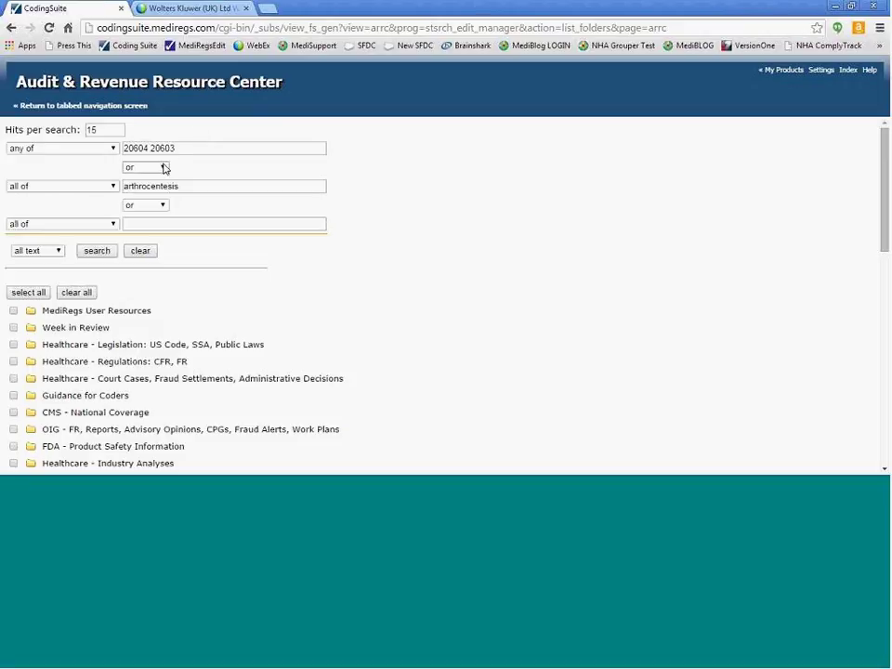
click(104, 187)
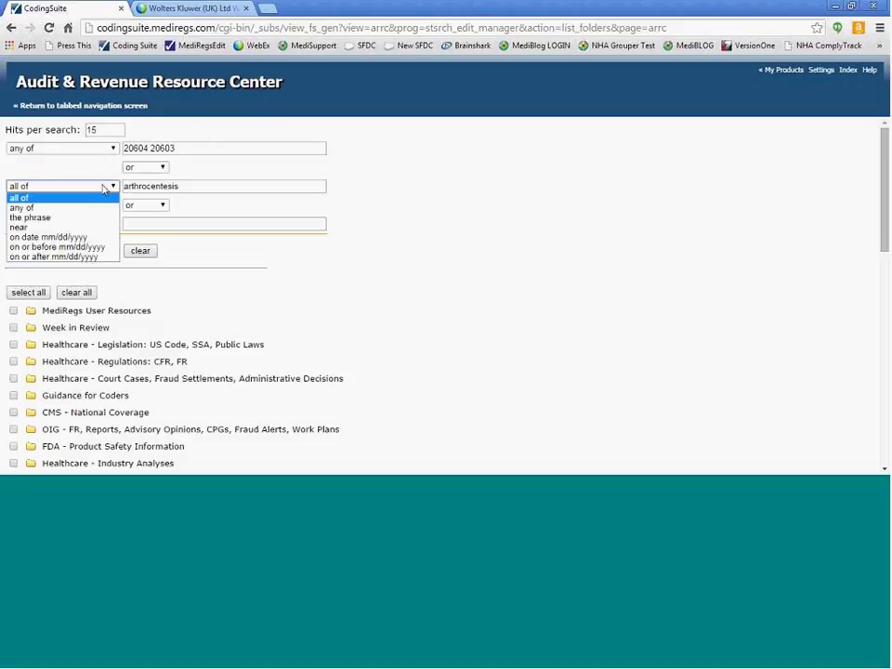
click(104, 189)
key(Tab)
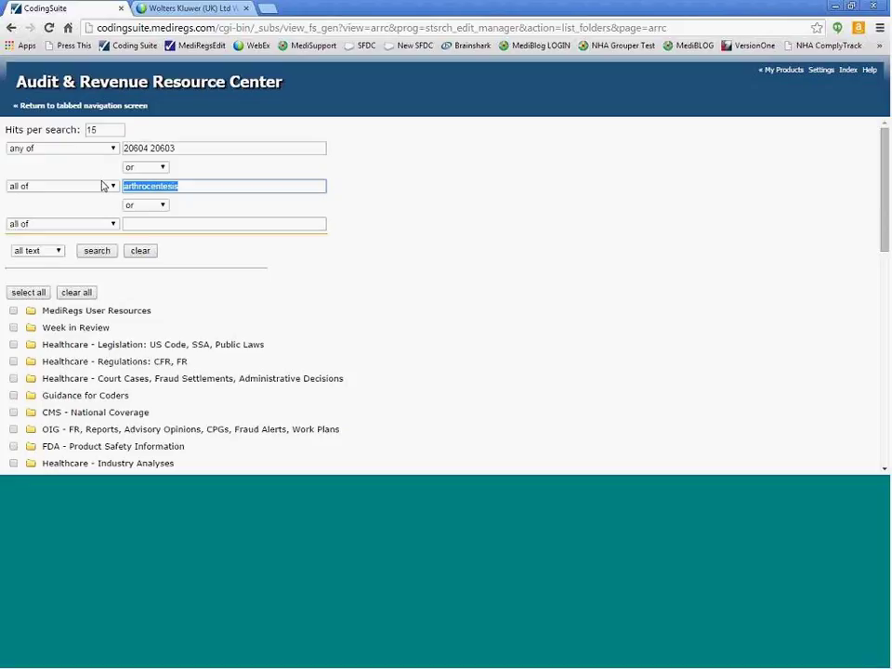
click(156, 207)
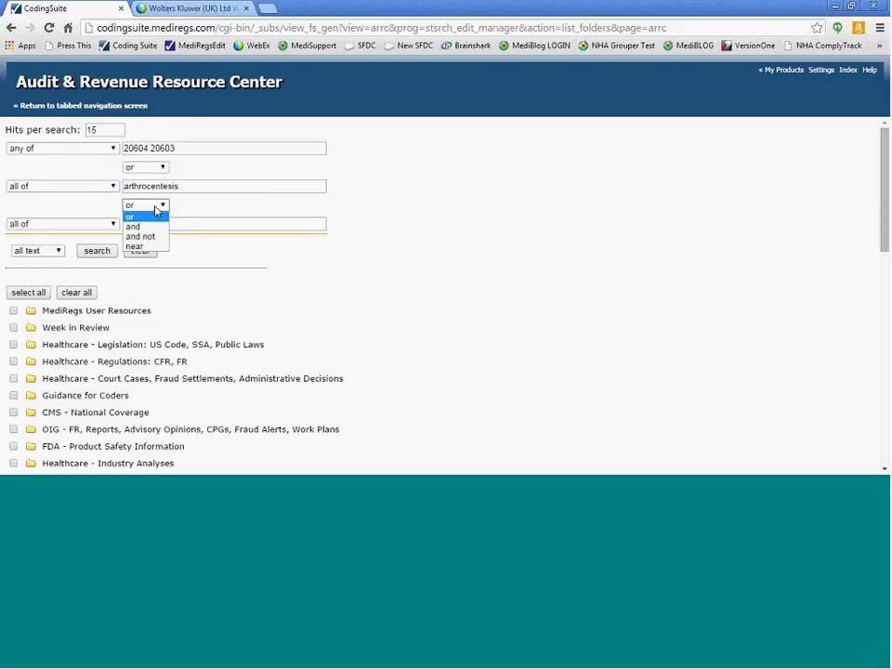
click(155, 212)
click(107, 223)
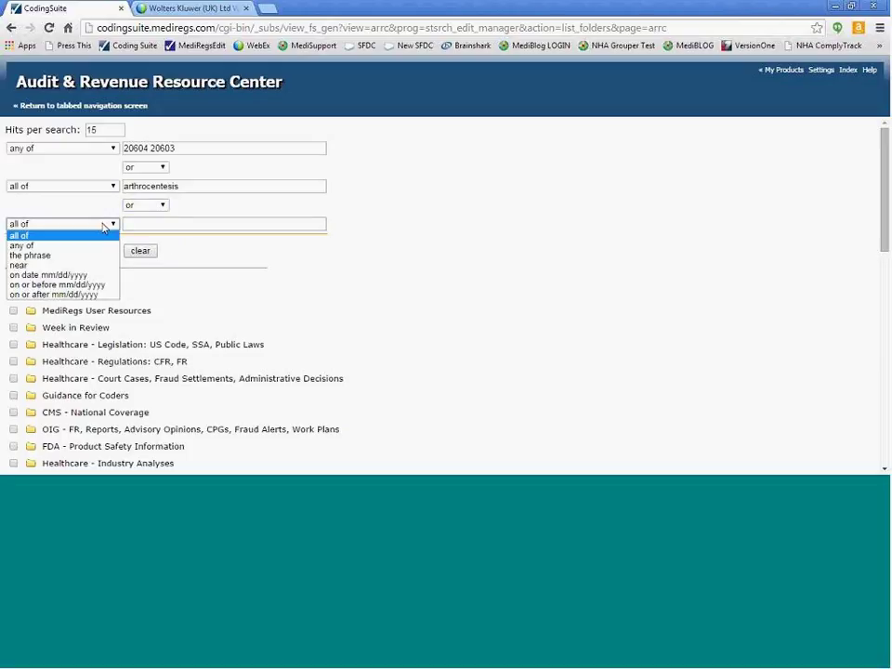
click(105, 221)
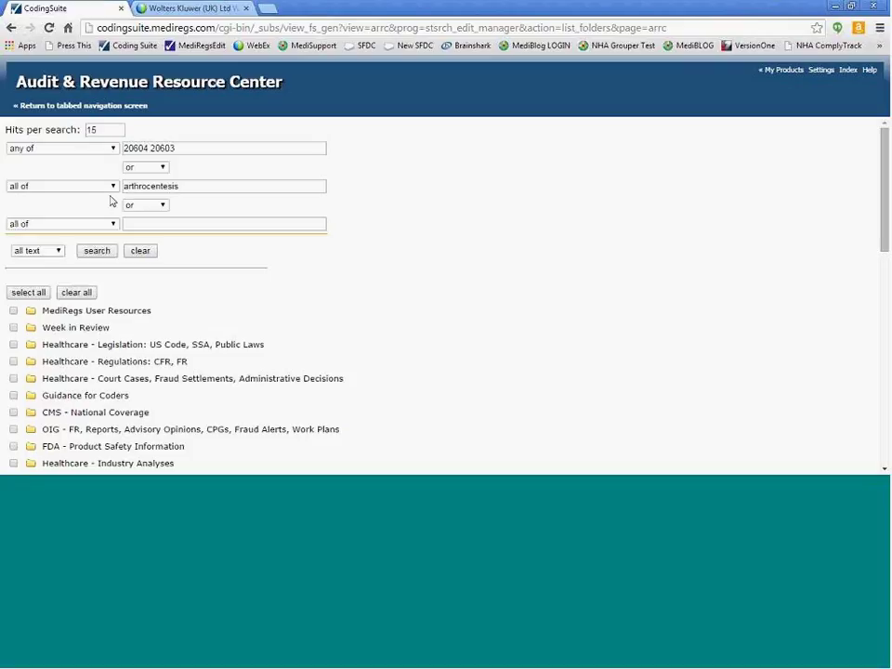
drag(179, 147, 94, 154)
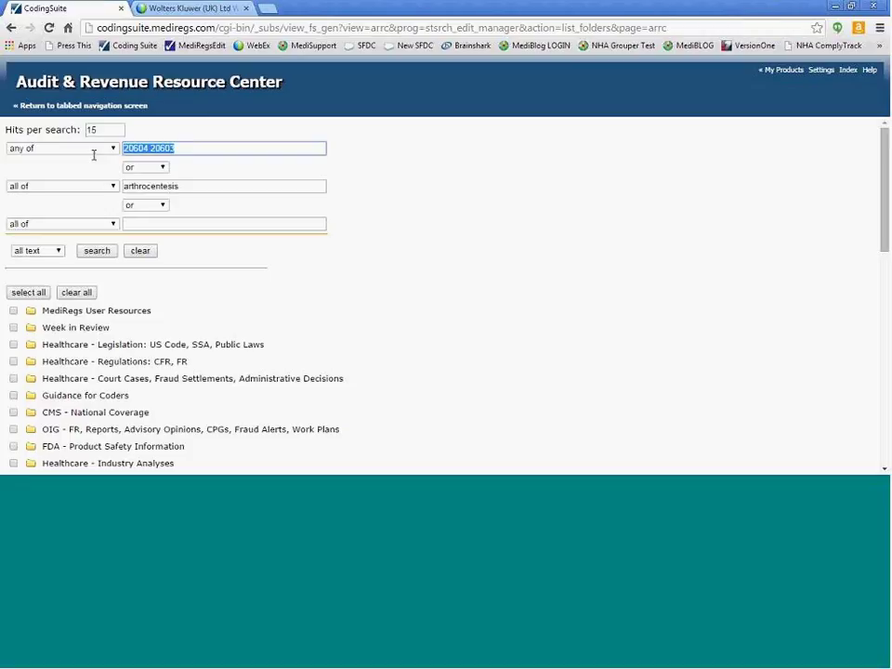
drag(178, 186, 103, 179)
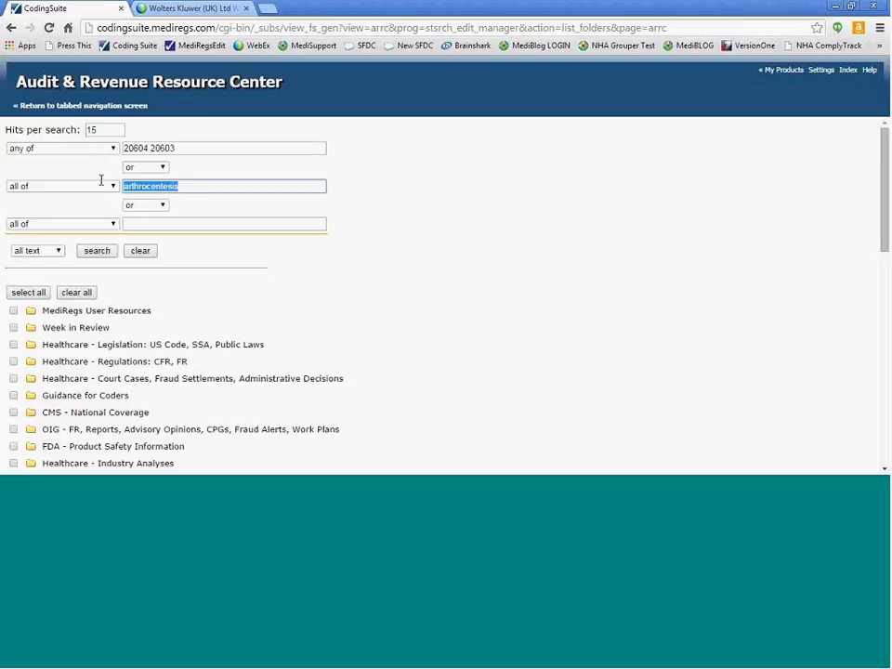
click(151, 225)
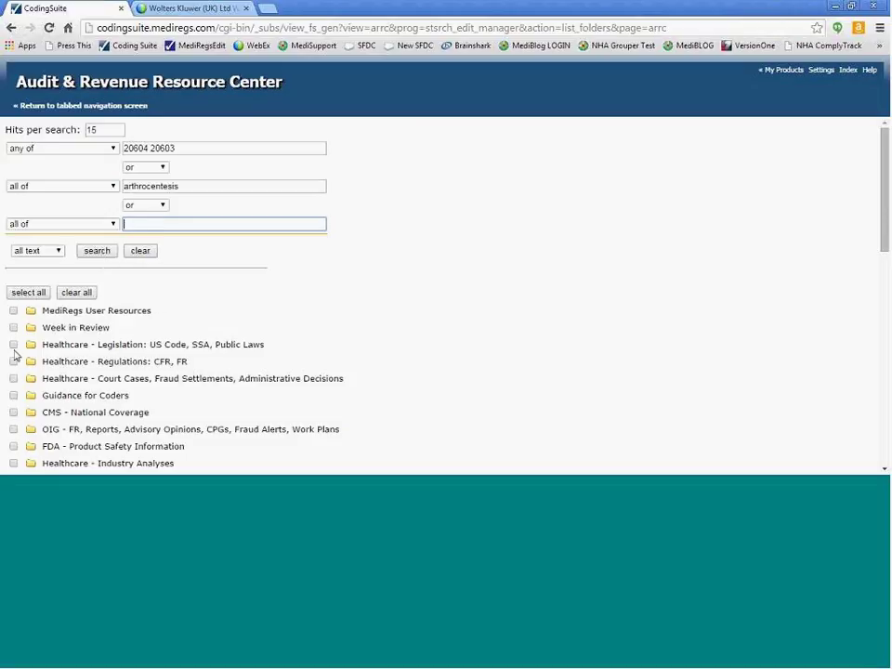
- Run the search in Guidance for Coders, OIG, and both California libraries: State Contractor LCDs and State Regulations, Legislation and Medicaid
drag(884, 225, 887, 270)
click(13, 268)
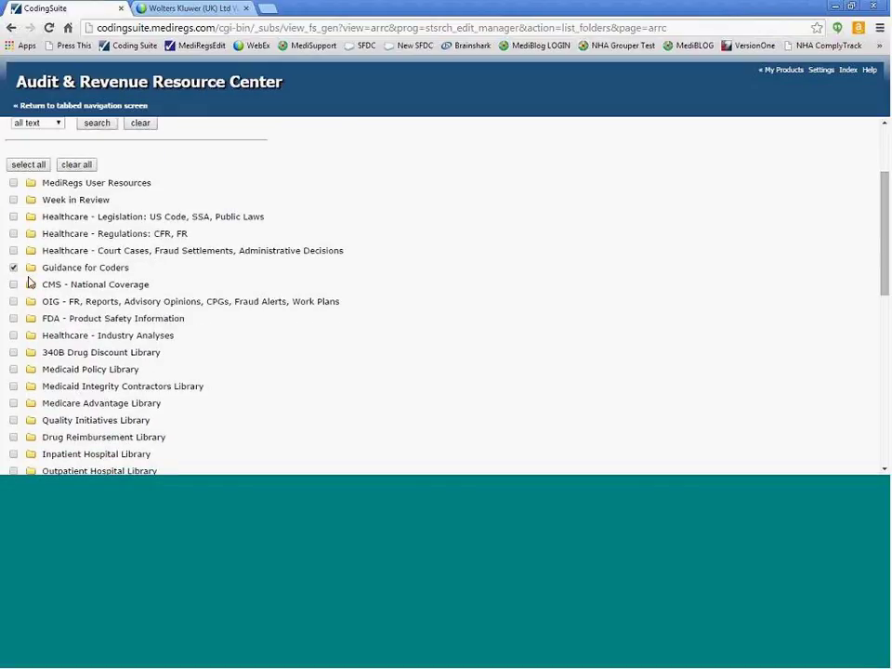
click(13, 302)
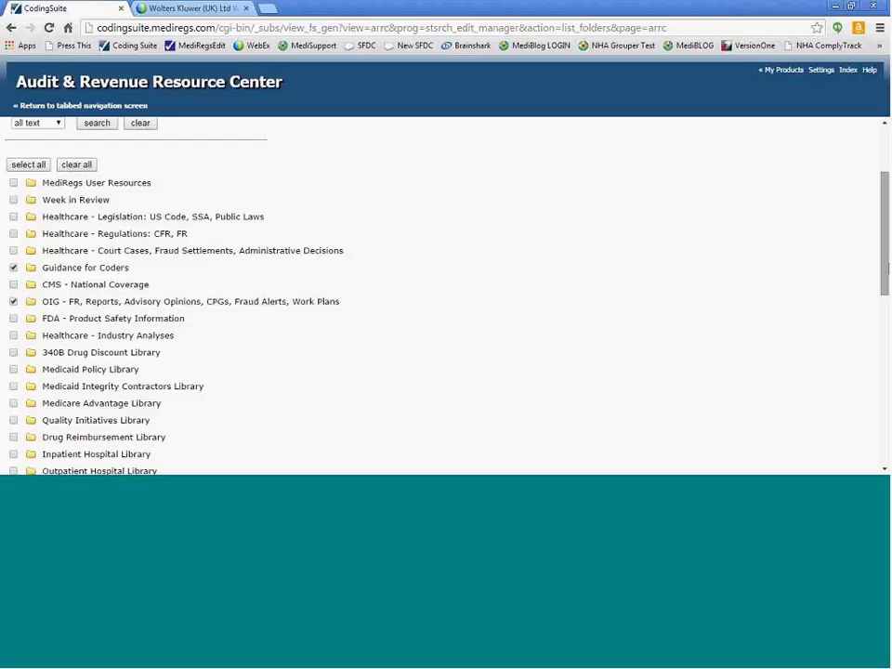
drag(887, 268, 887, 325)
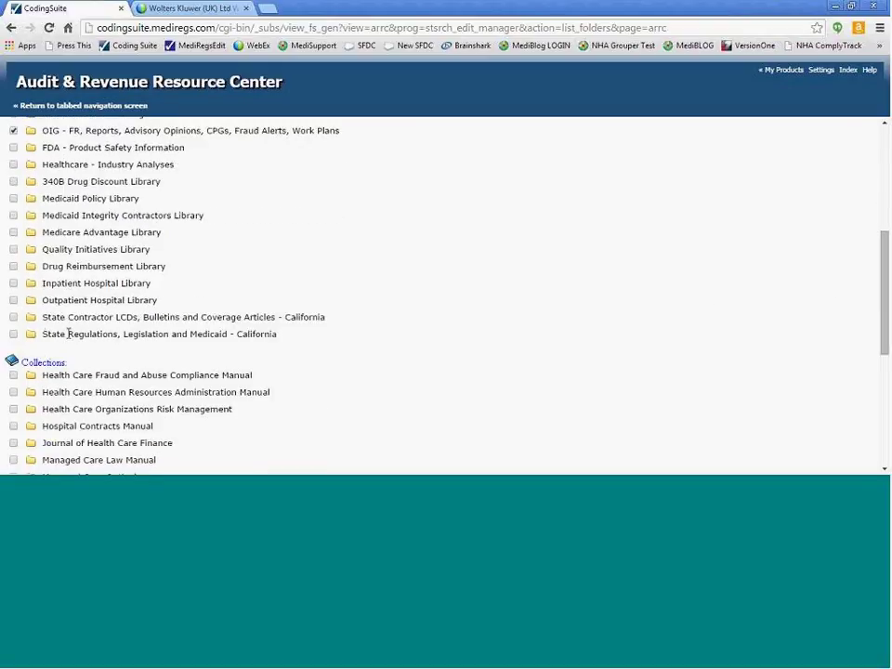
click(13, 317)
click(13, 333)
scroll(662, 232, up, 5)
click(102, 182)
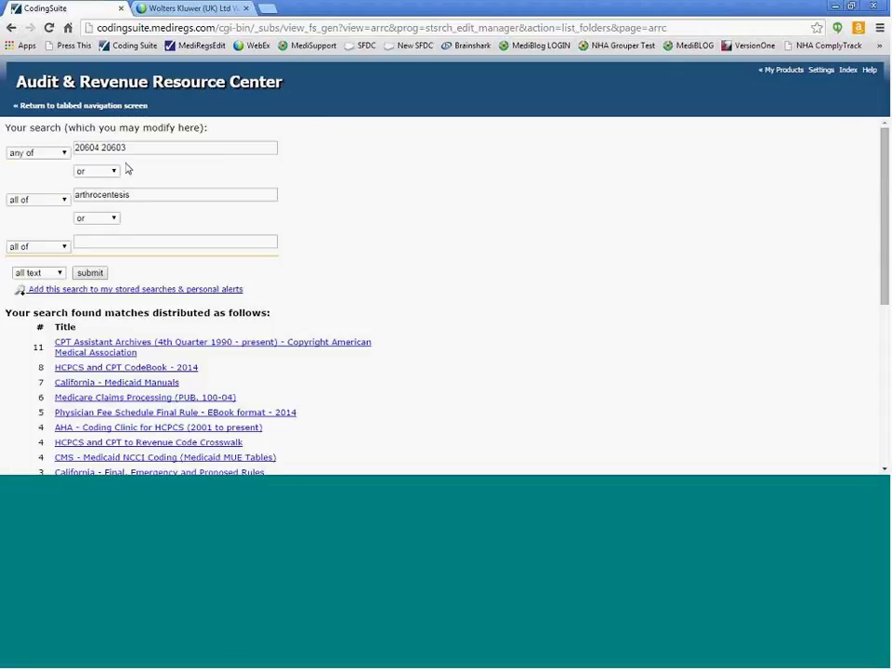
- Examine the search terms and how the matches are distributed across the library titles
drag(123, 147, 74, 147)
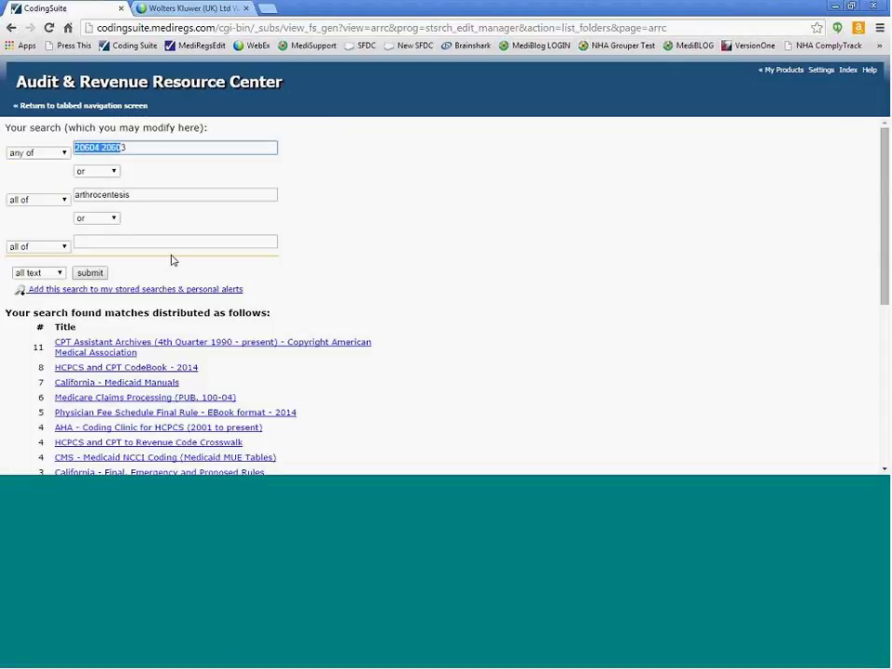
drag(139, 195, 74, 194)
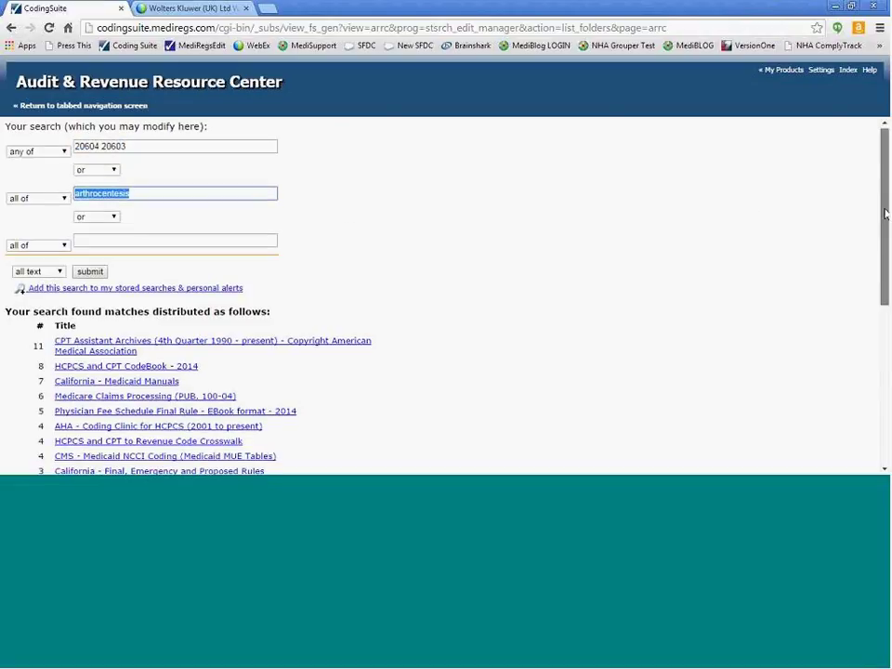
scroll(865, 203, down, 4)
scroll(446, 298, down, 2)
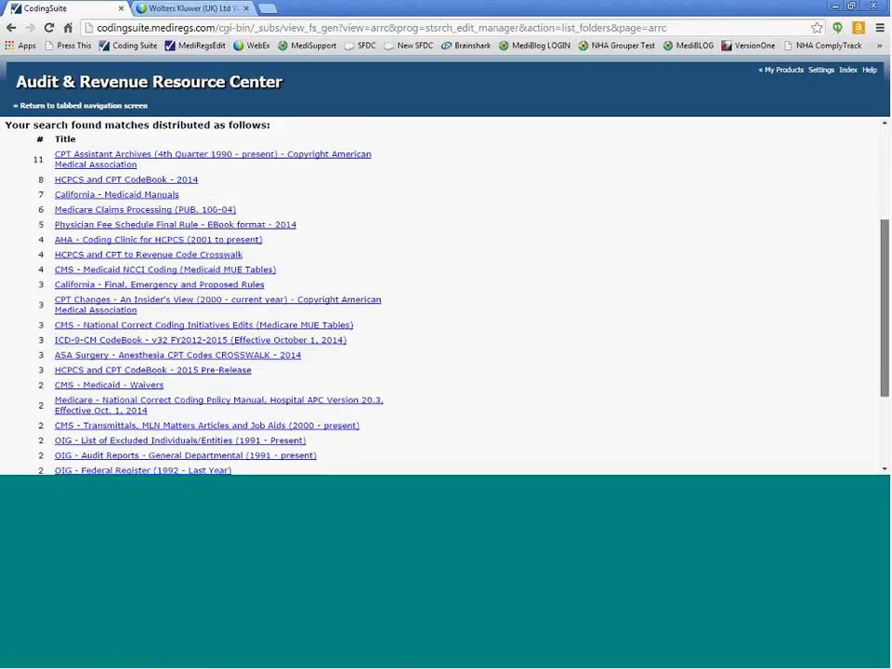
scroll(446, 298, up, 2)
scroll(526, 266, up, 2)
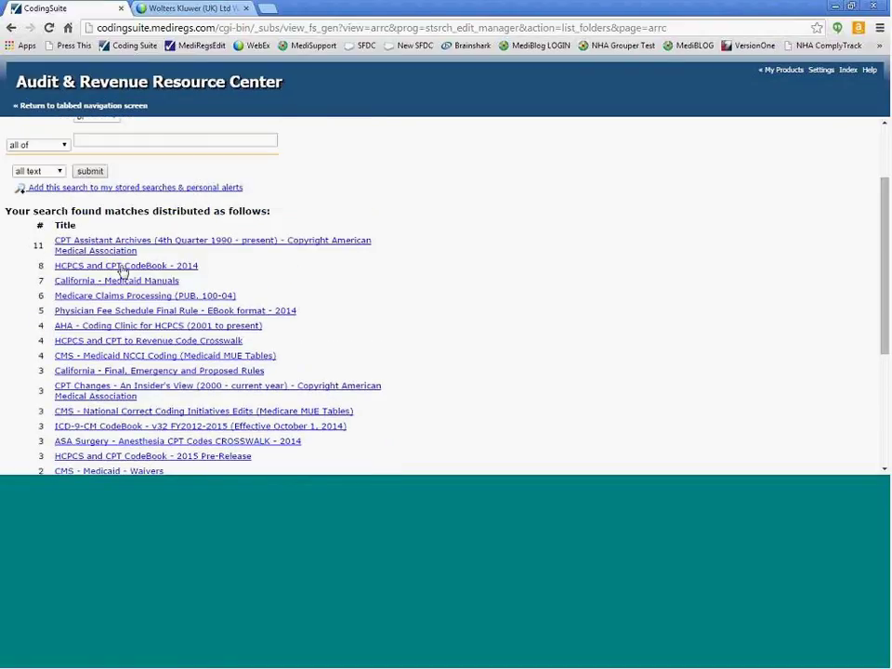
- View the CPT Assistant Archives matches with excerpts and open the article Coding Clarification: Hip Arthrography
click(94, 252)
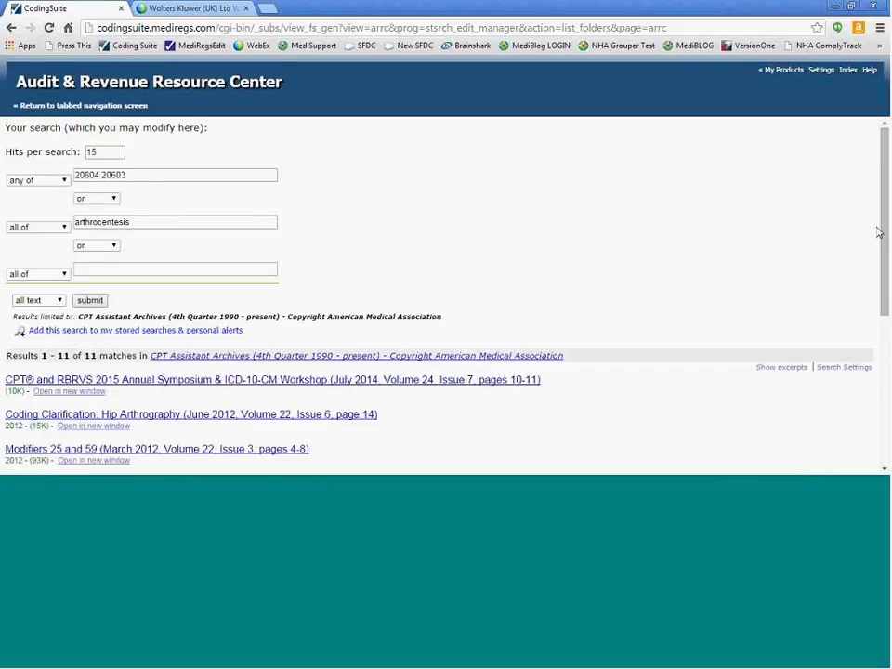
scroll(825, 232, down, 4)
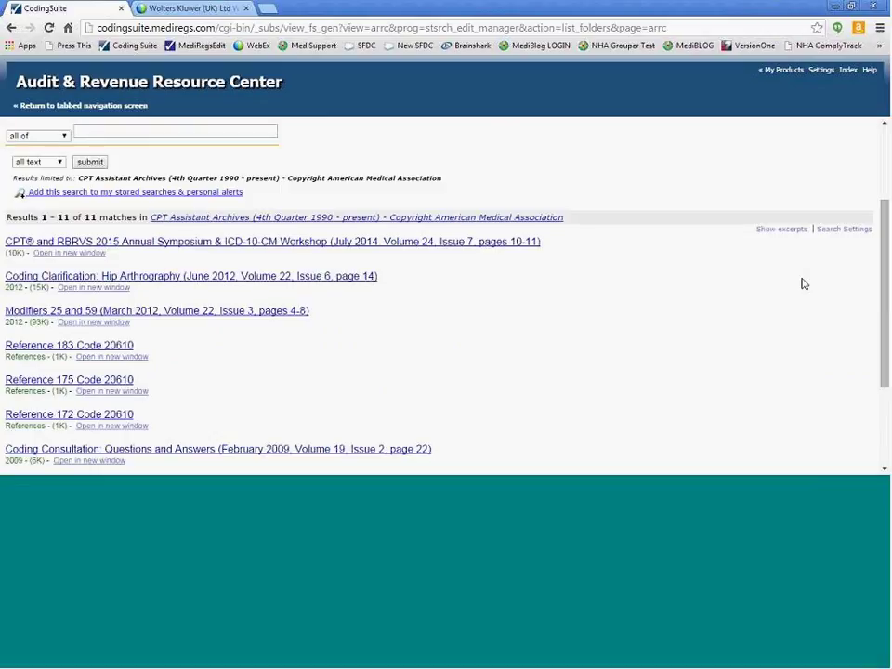
click(789, 229)
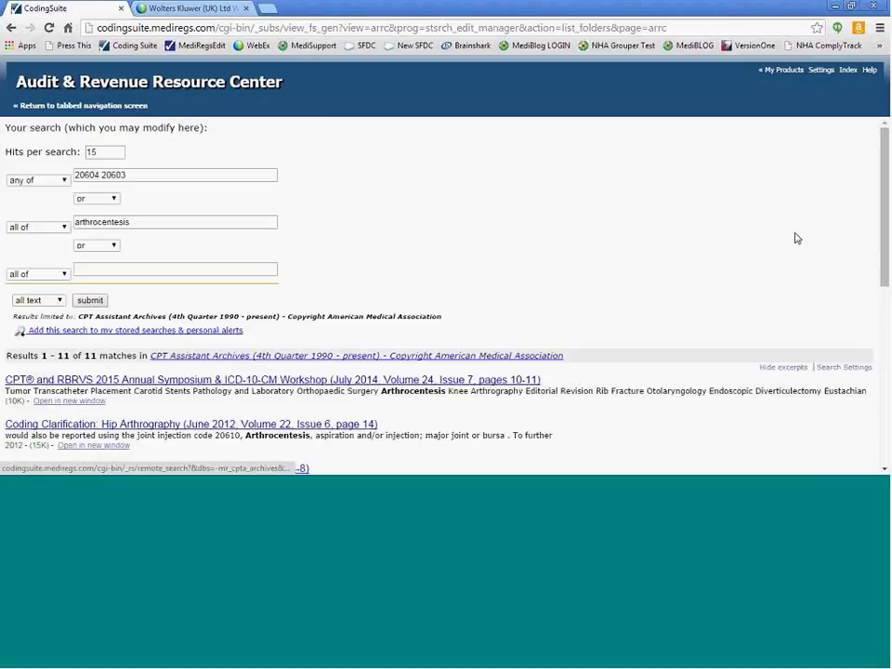
scroll(796, 238, down, 3)
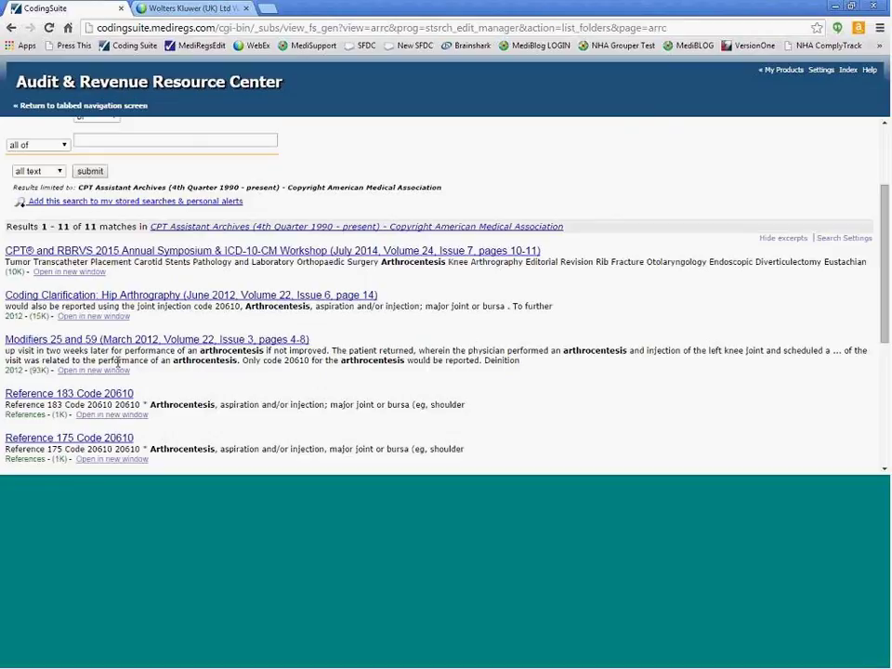
drag(246, 307, 309, 310)
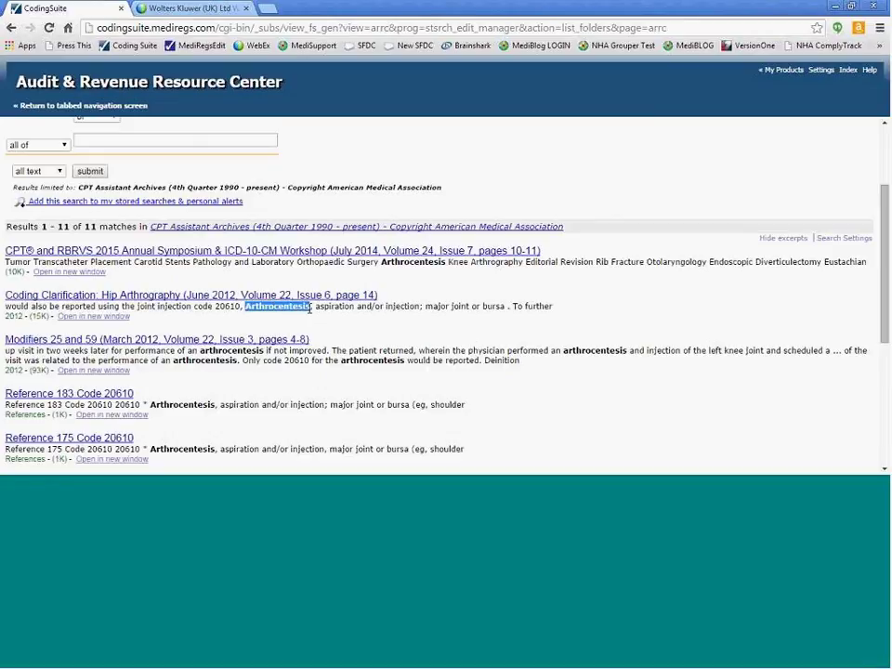
click(196, 296)
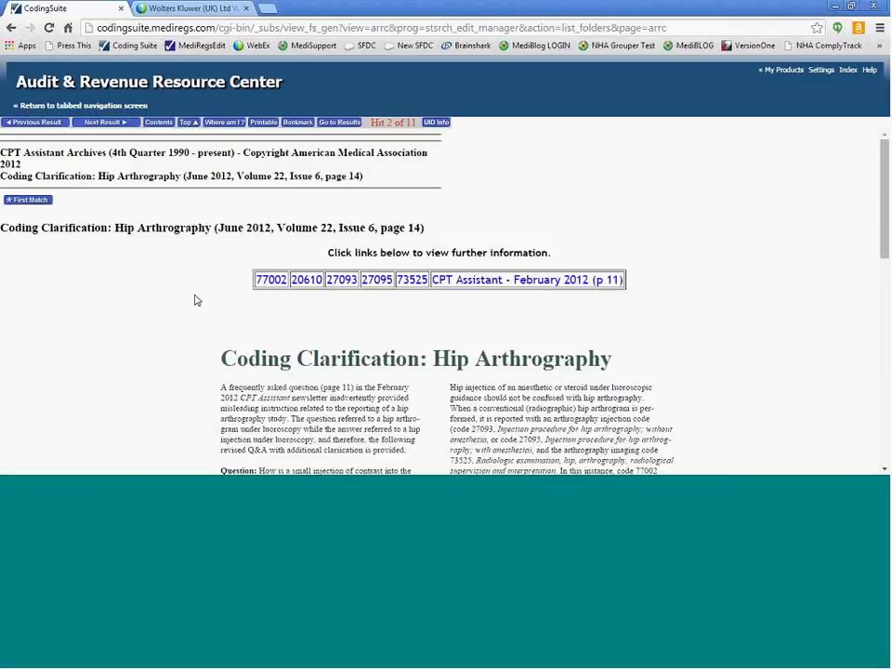
- Leave the article and search pages, and return to the tabbed navigation screen of the resource center
click(12, 28)
click(13, 28)
click(13, 28)
click(13, 28)
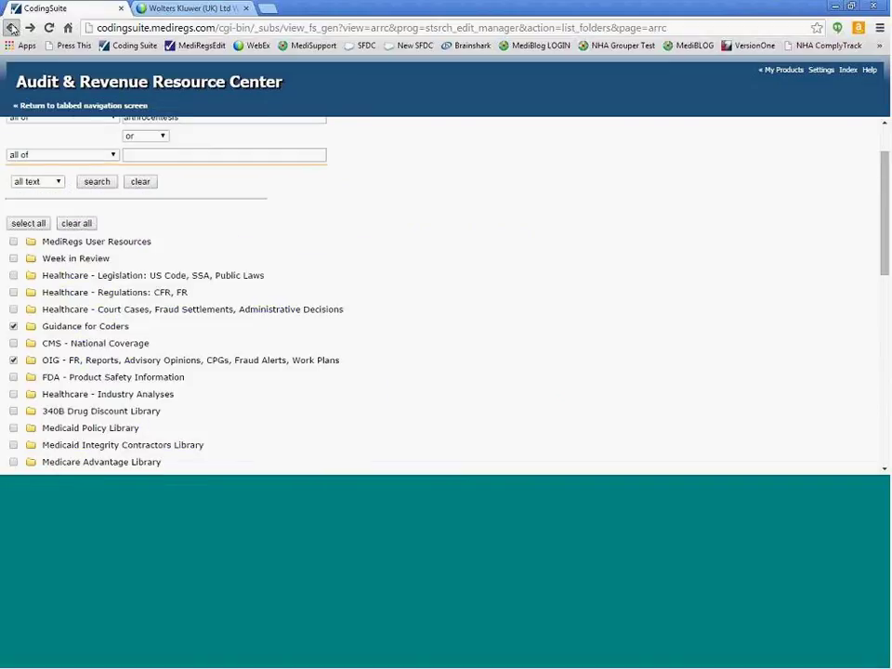
click(13, 28)
click(50, 108)
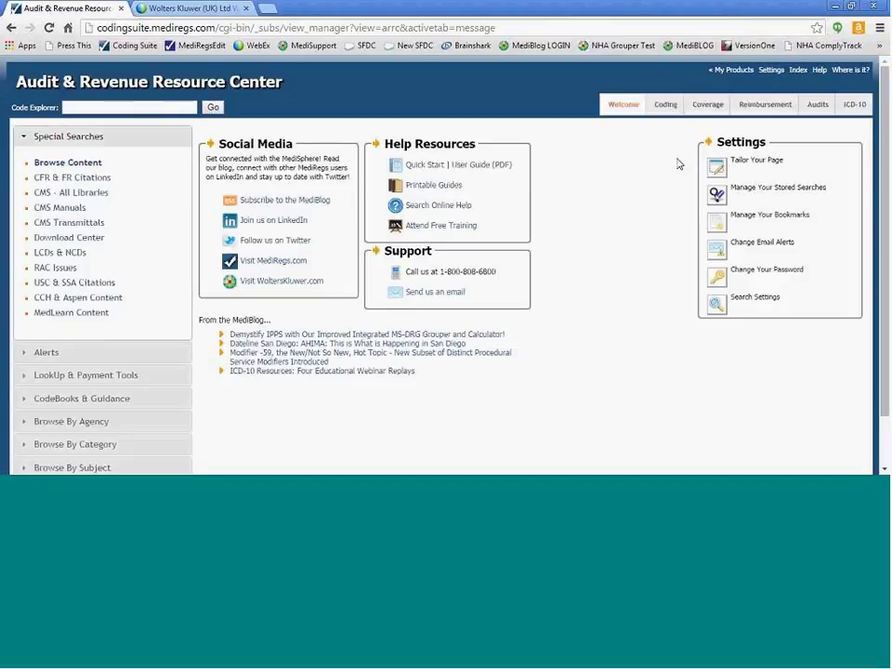
- Open the page-tailoring settings and examine the Guidance for Coders and OIG library selections for searches and alerts
click(717, 173)
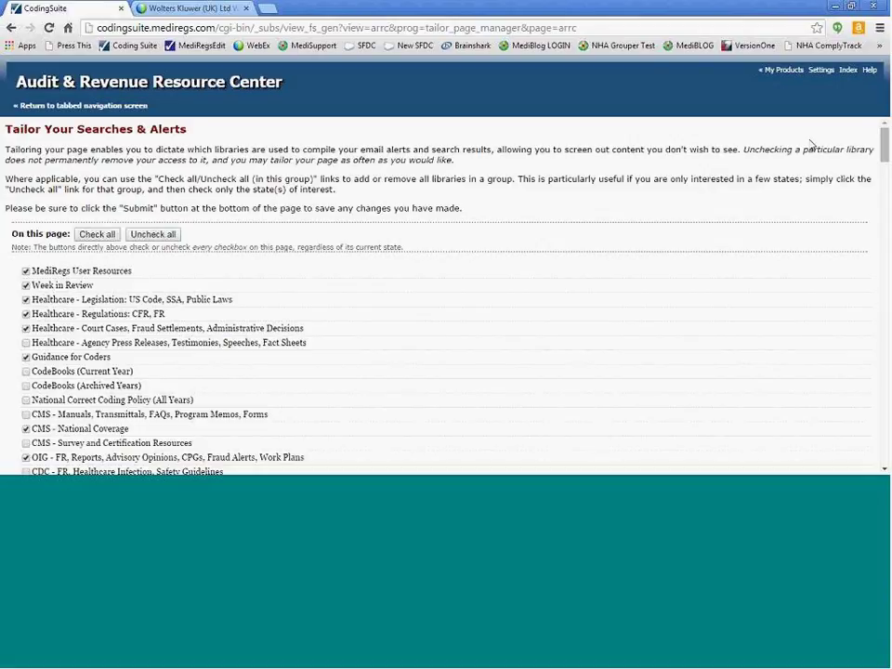
scroll(664, 110, down, 1)
drag(112, 235, 31, 234)
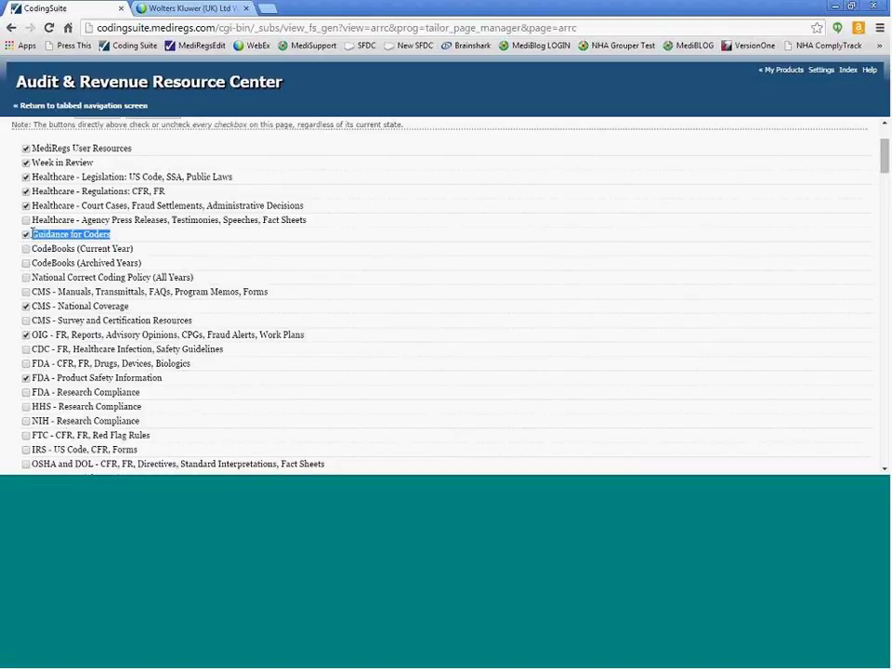
drag(305, 335, 31, 335)
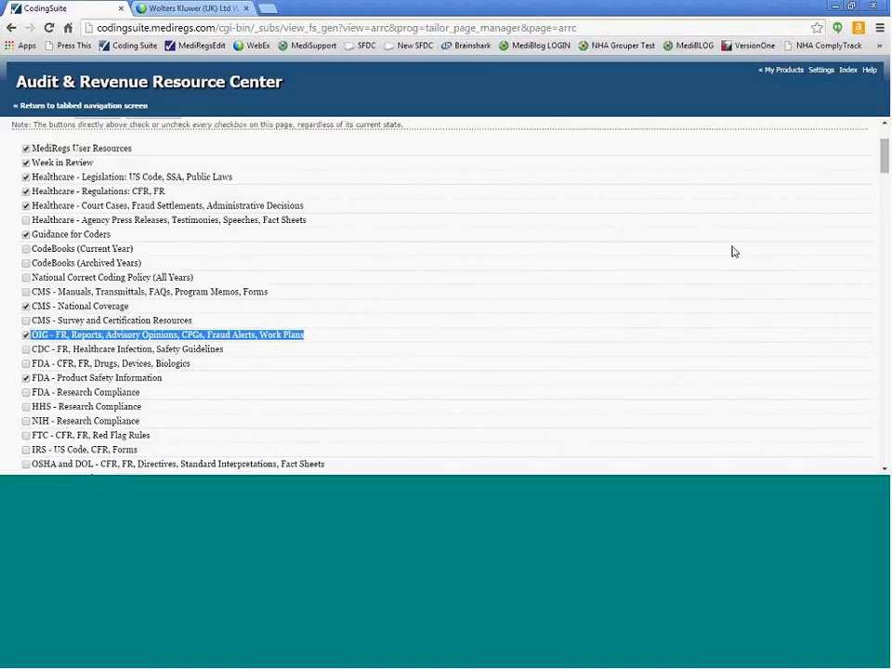
- Examine the State Contractors and State Regulations library selections in the page-tailoring settings, and return to the tabbed navigation screen
scroll(665, 116, down, 10)
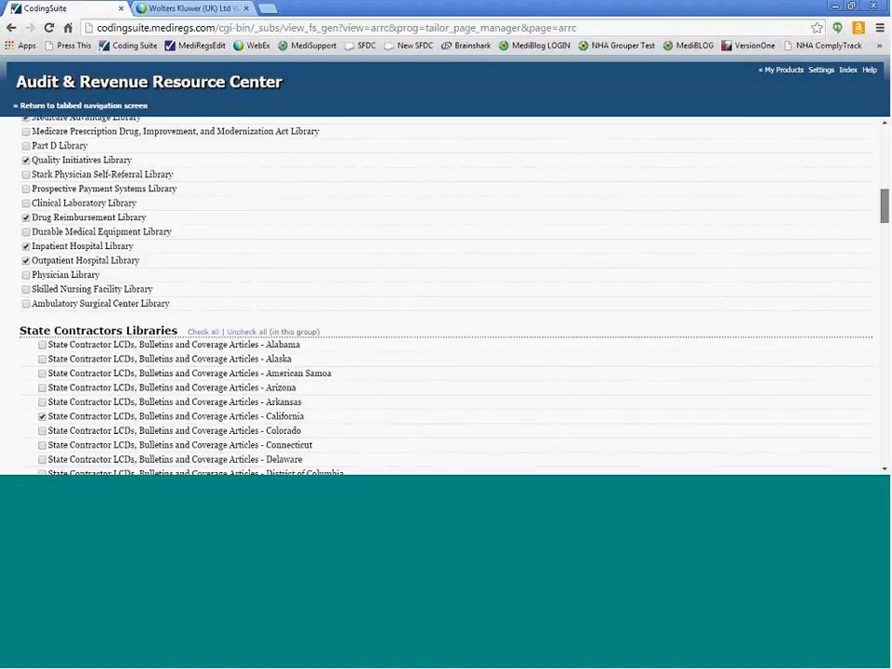
scroll(447, 297, down, 1)
scroll(446, 298, down, 3)
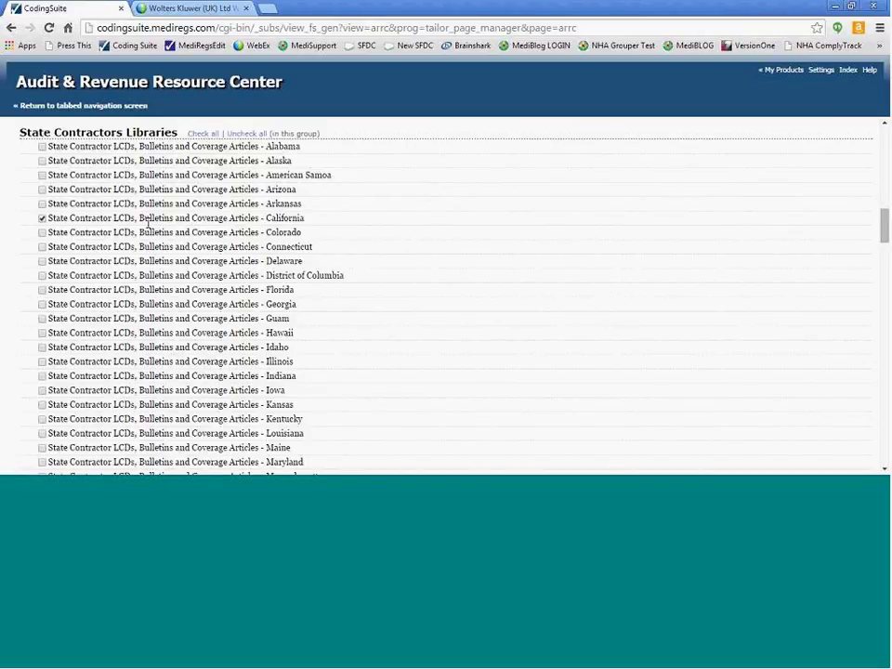
drag(69, 217, 137, 218)
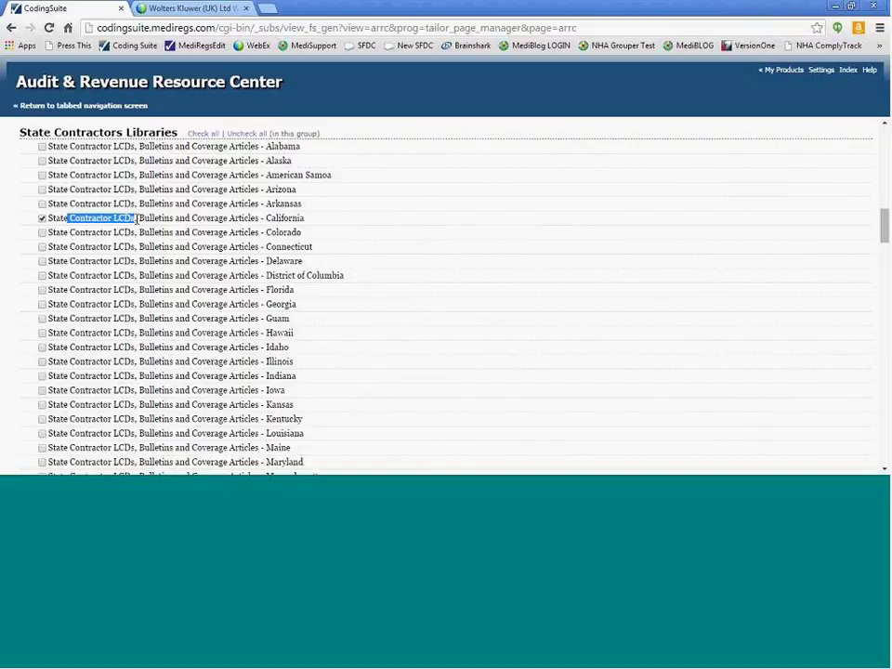
click(136, 217)
scroll(136, 218, down, 7)
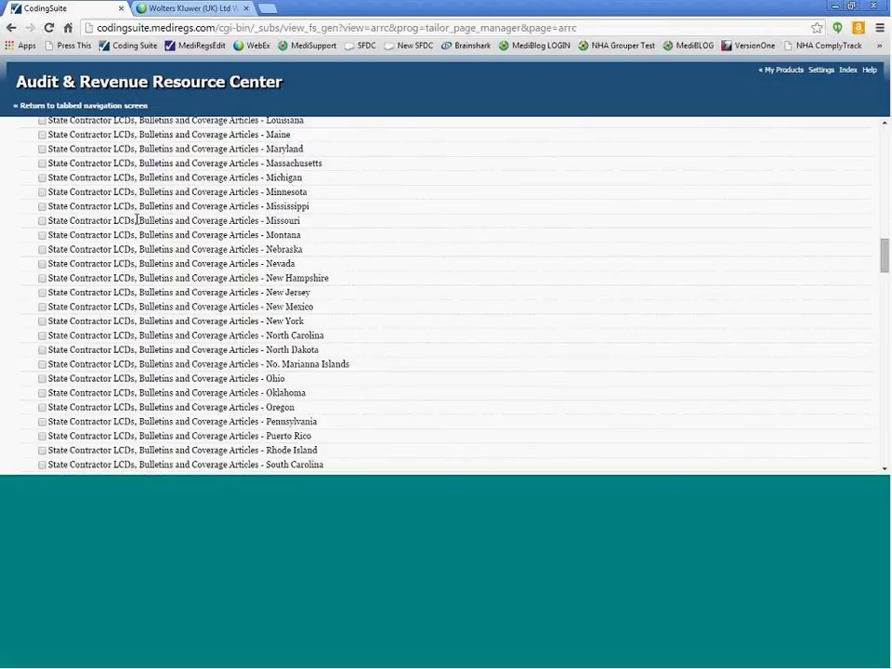
scroll(137, 218, down, 3)
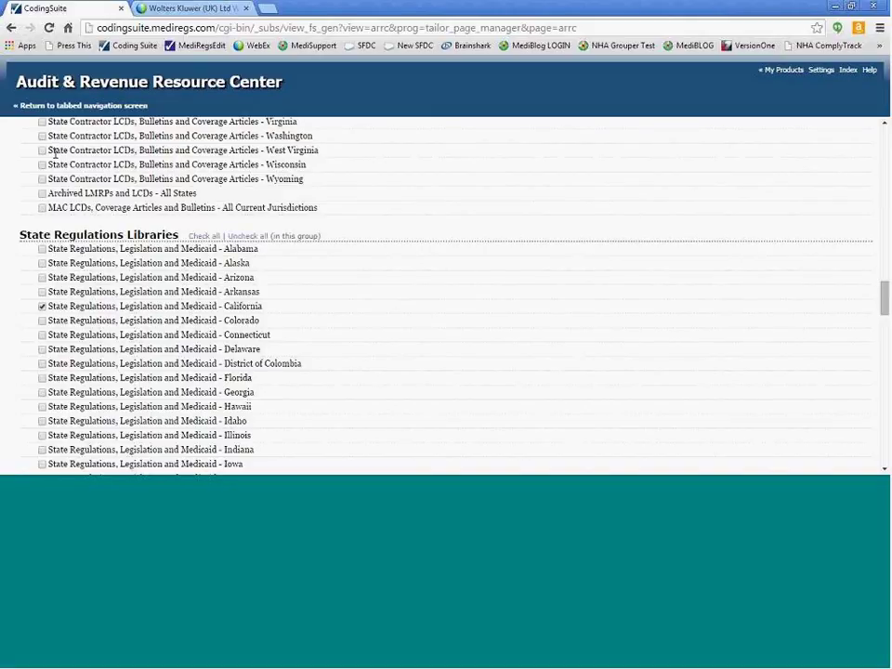
click(63, 107)
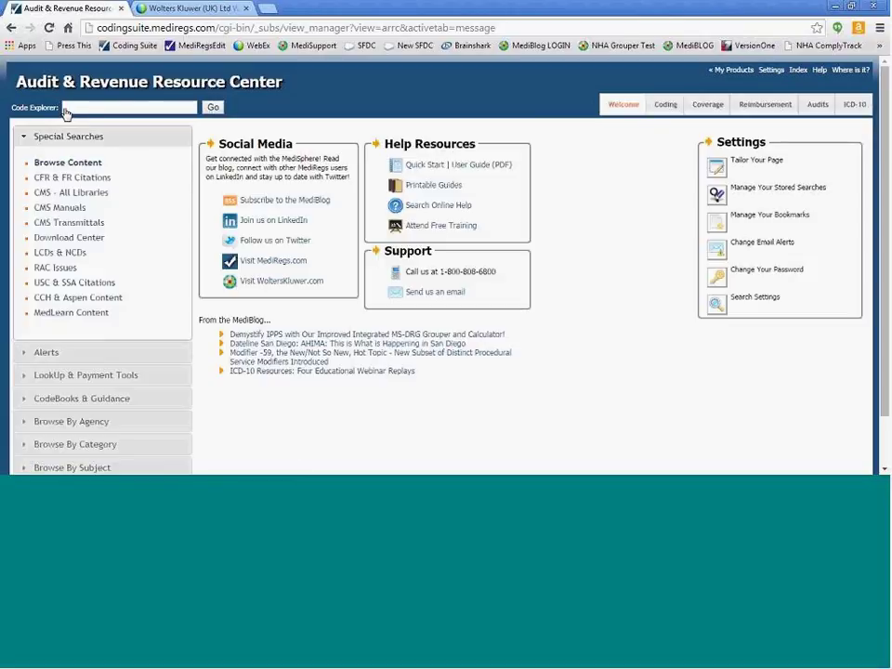
- View the advanced search form for browsing all content, and highlight the support e-mail contact back on the welcome screen
click(66, 165)
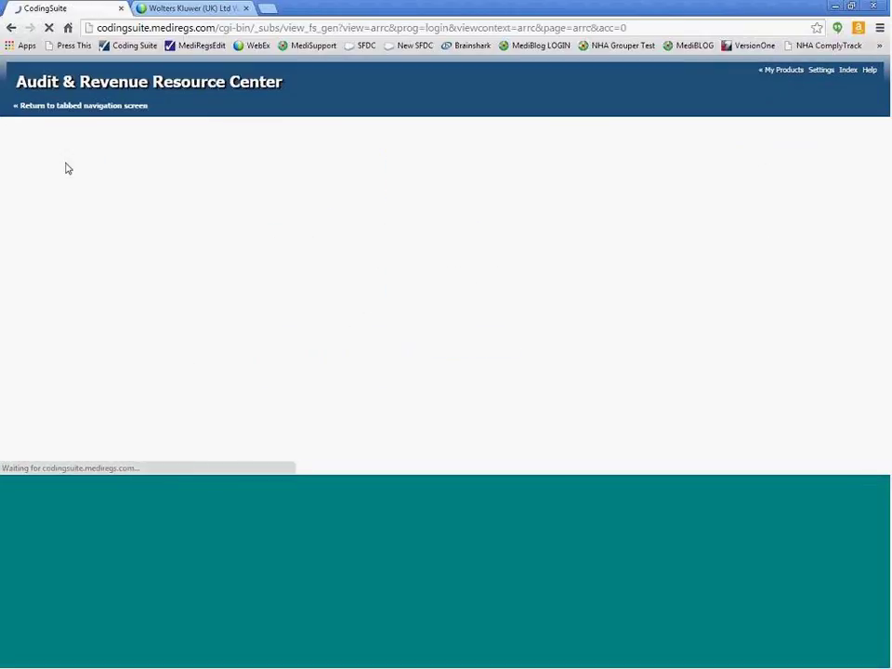
click(357, 151)
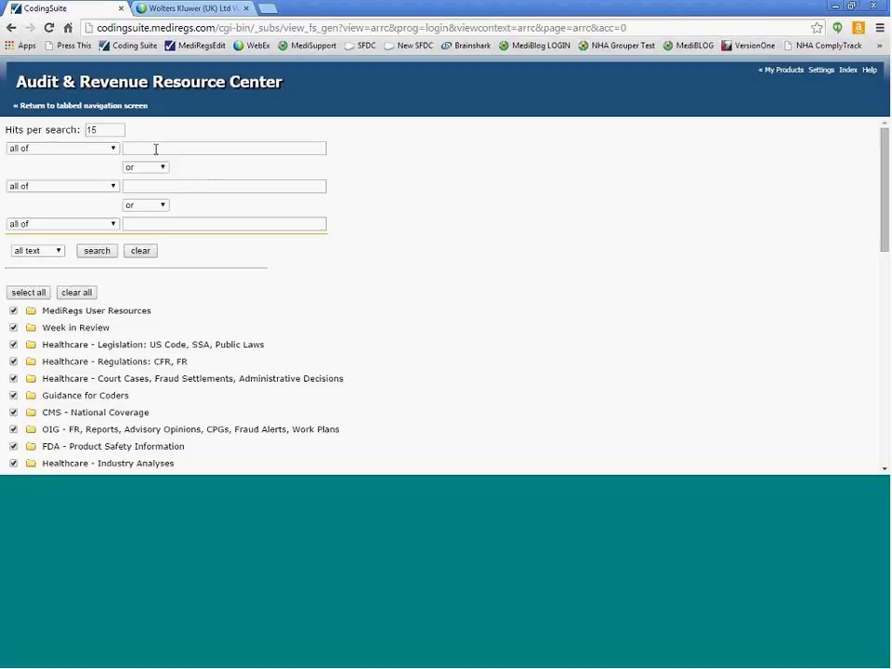
click(82, 109)
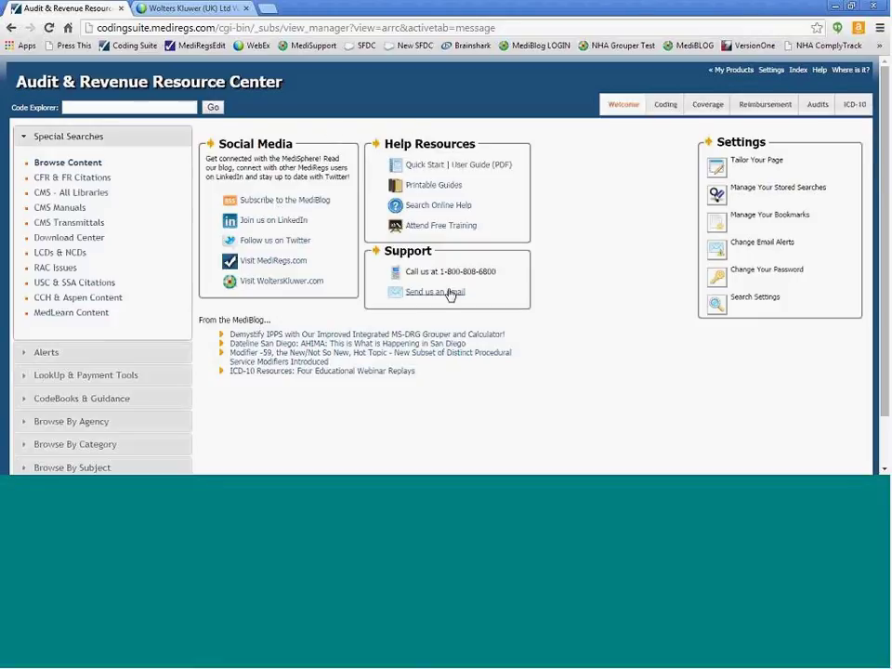
drag(472, 295, 395, 291)
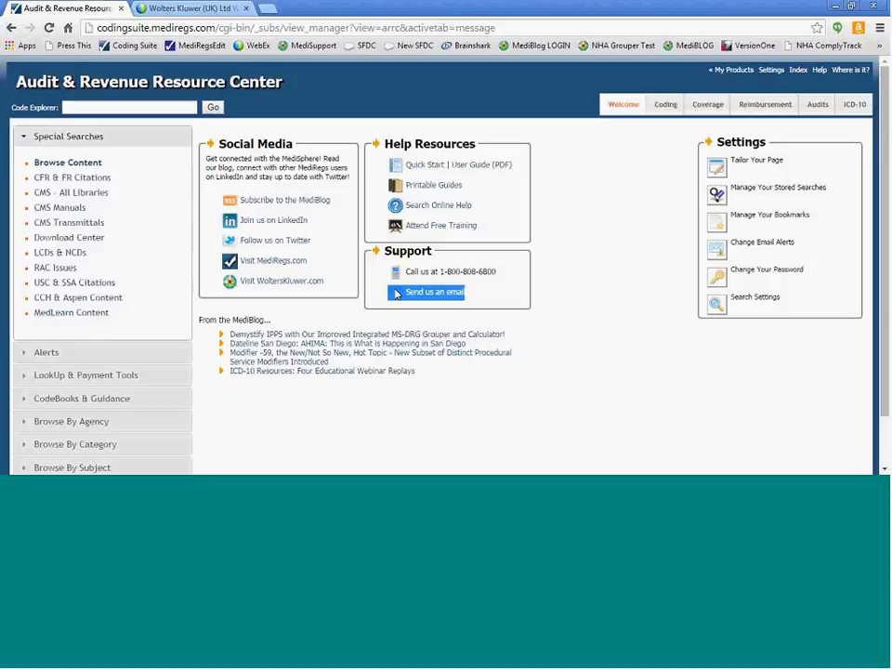
- View the search criteria of the stored search New CPT code for Arthro 20604 in the Coding Issues folder, and return to the welcome screen
click(716, 196)
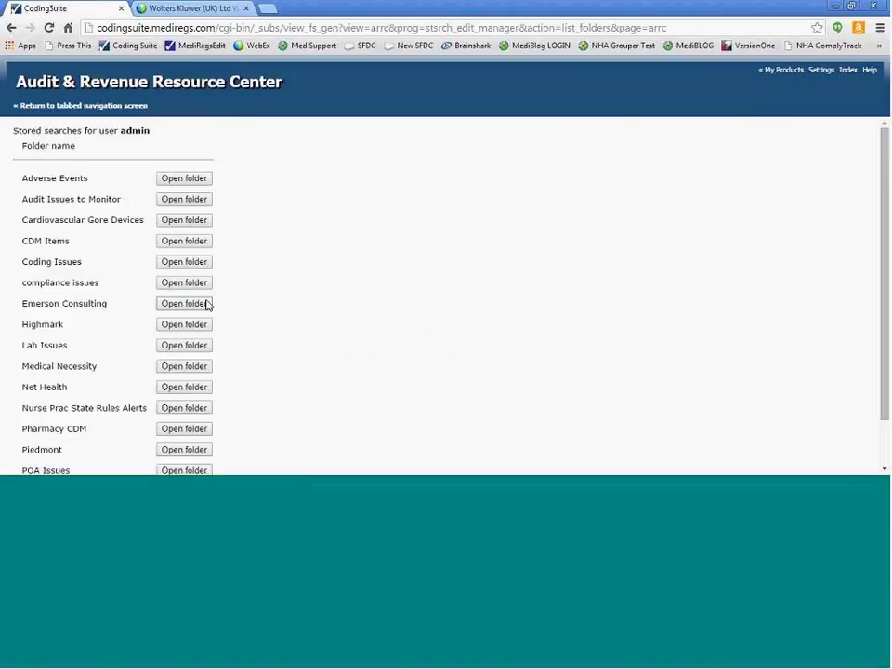
click(206, 262)
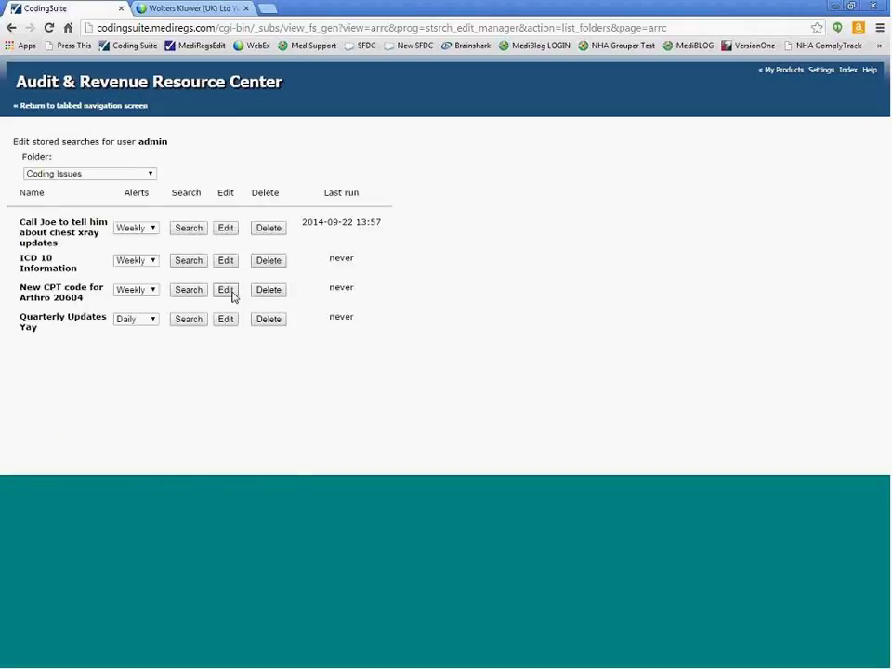
click(229, 290)
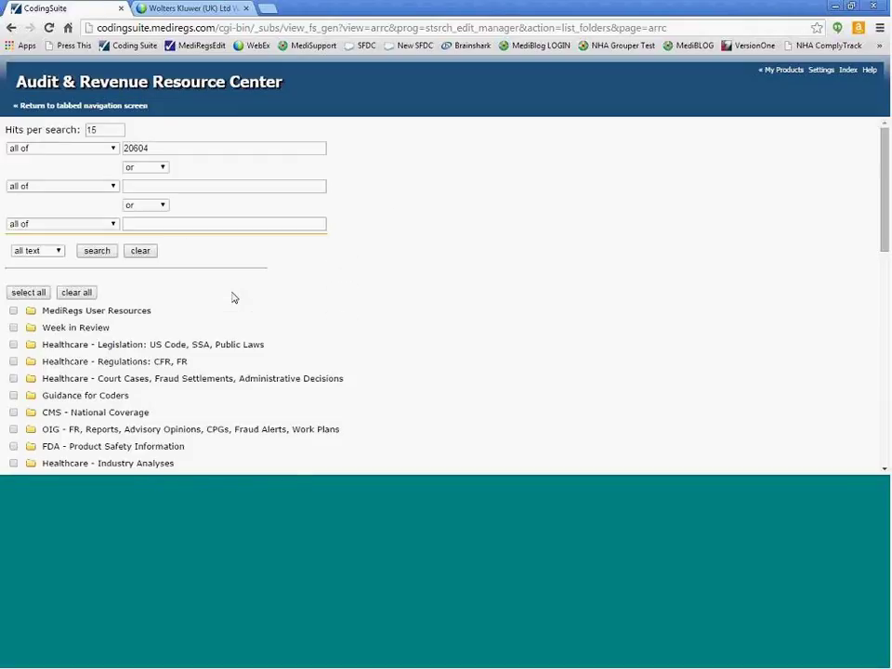
click(12, 27)
click(11, 27)
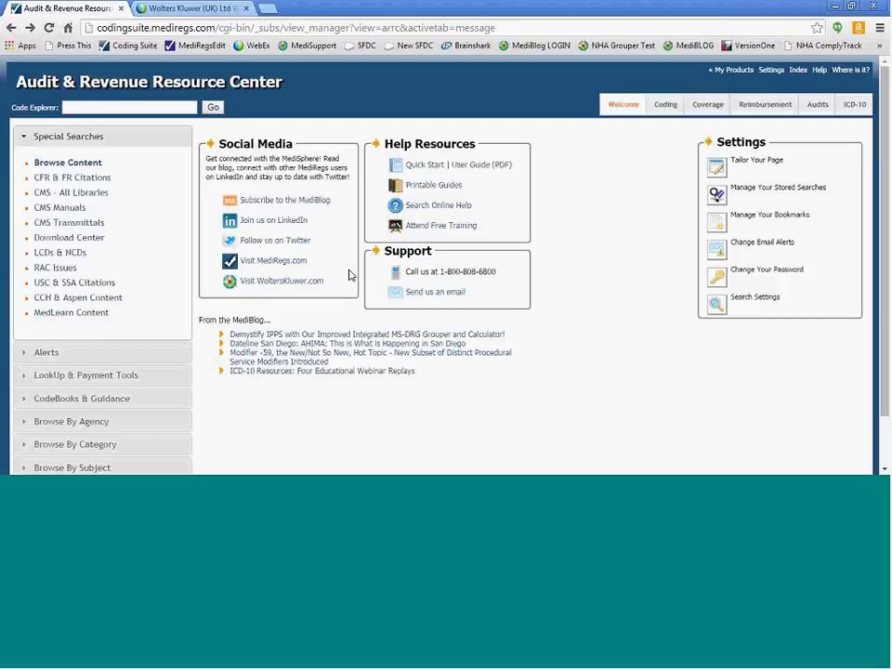
- Open the What's New listing of recent updates from the alerts section
click(44, 354)
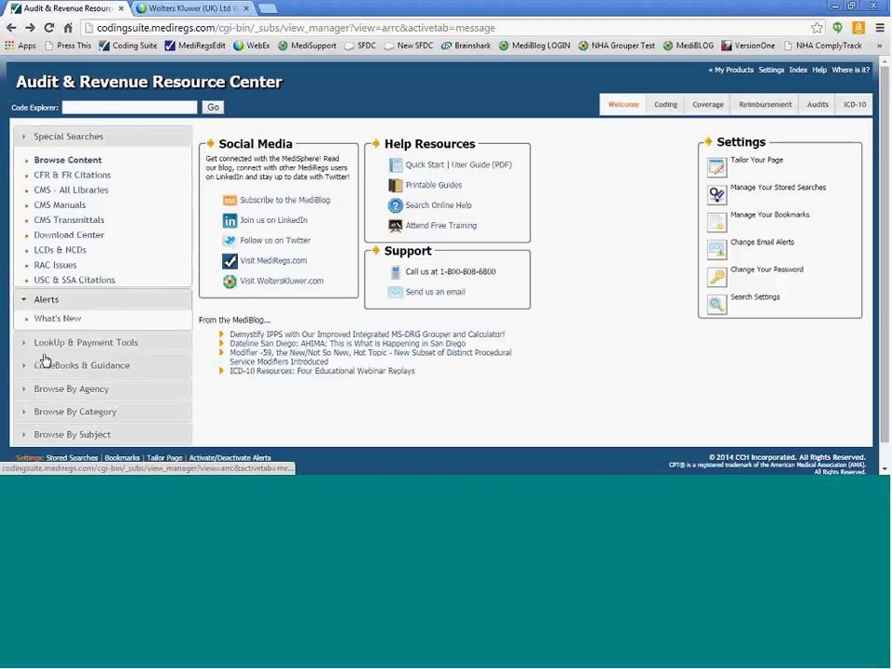
click(65, 186)
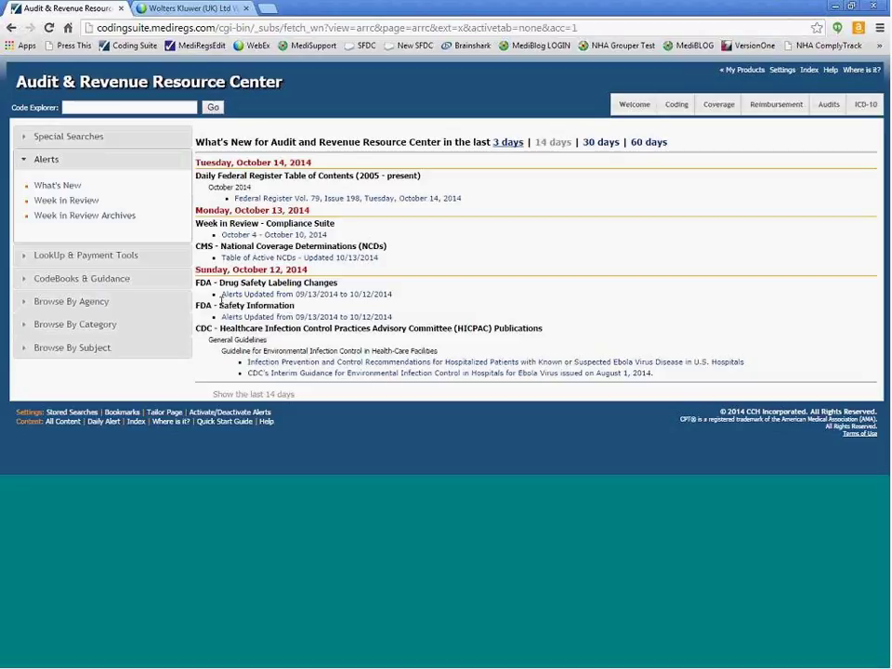
- Search all browsable content for "ebola" and examine how the matches are distributed across the library titles
click(80, 140)
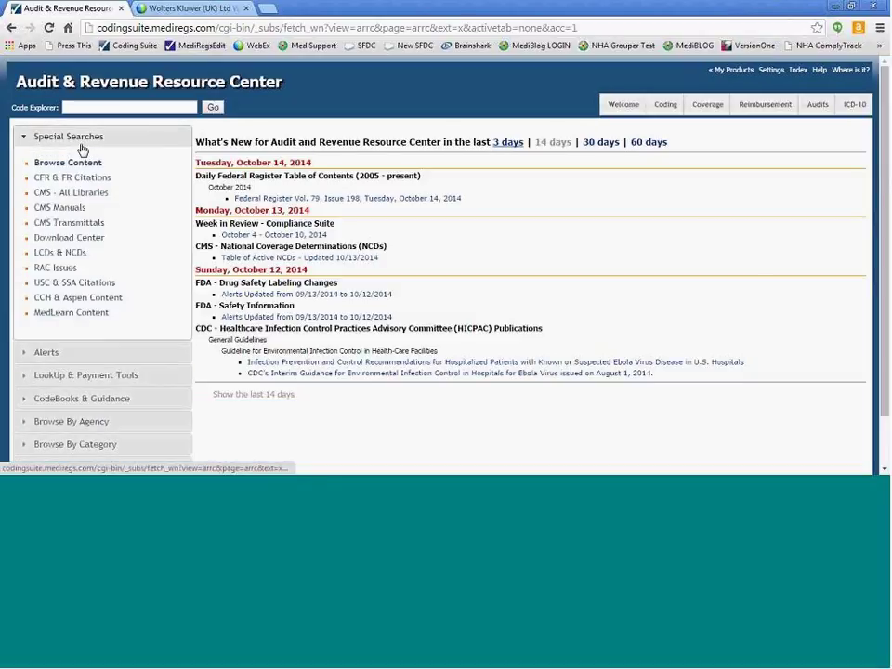
click(74, 163)
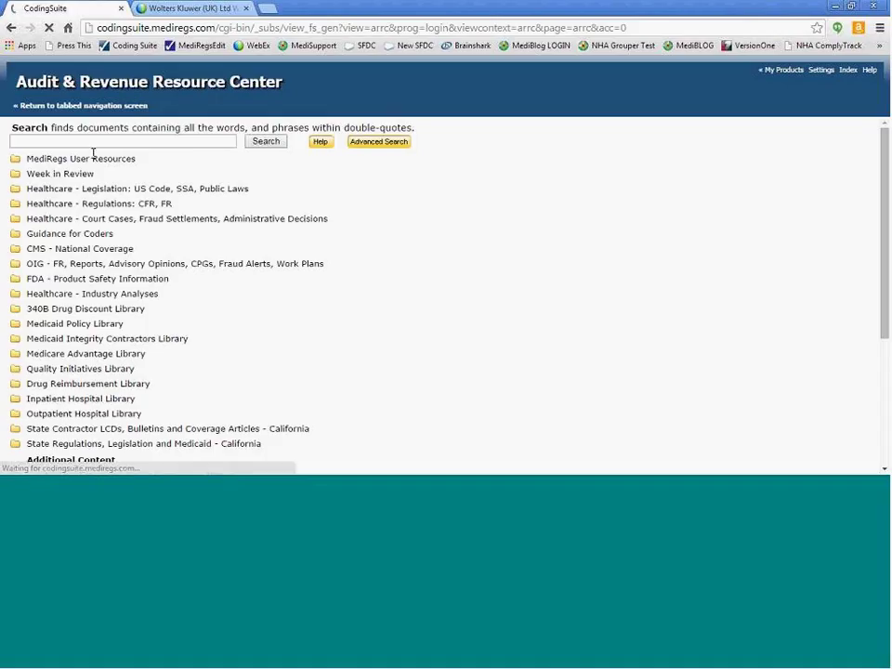
click(94, 141)
text(ebola)
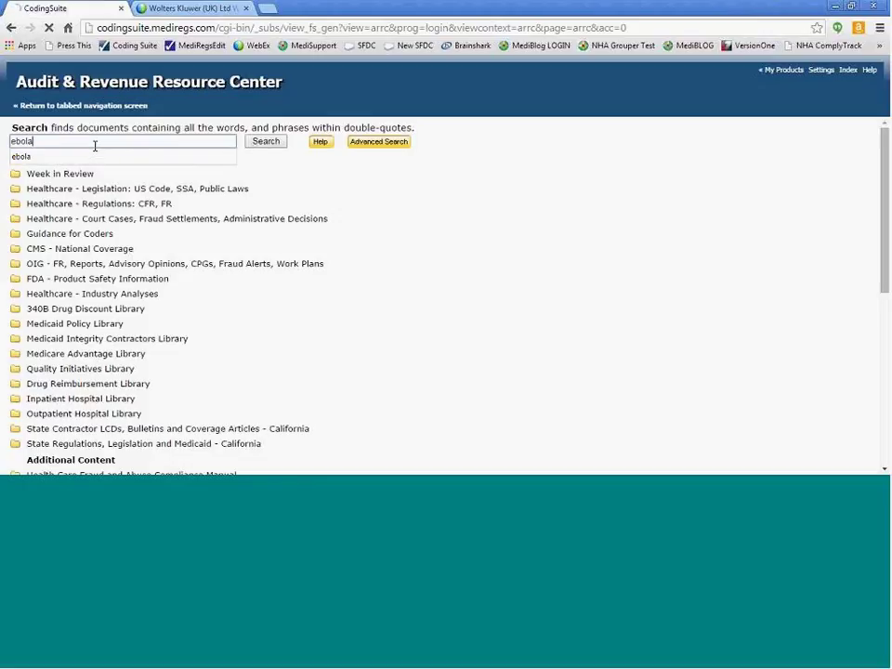
key(Return)
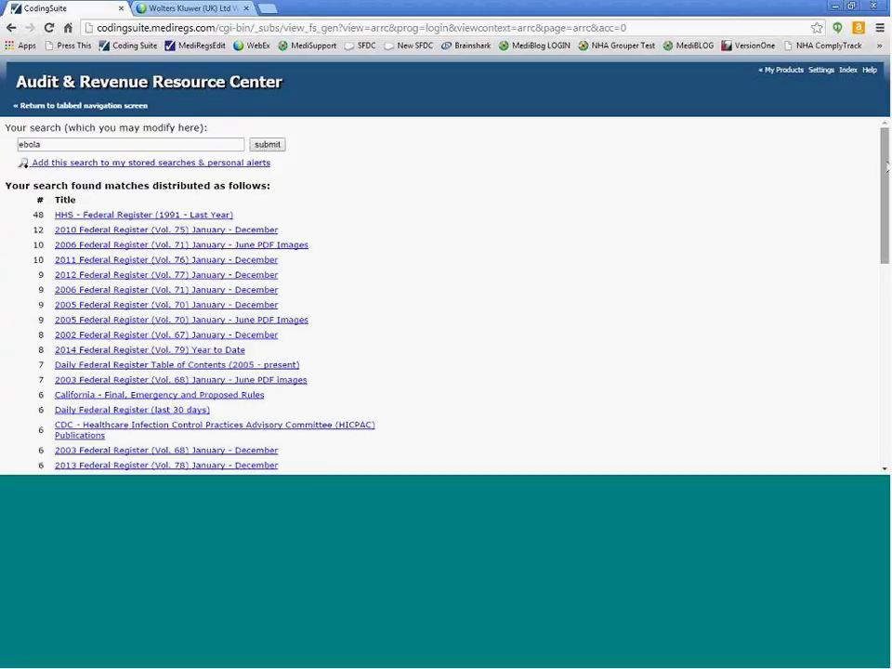
scroll(848, 160, down, 5)
scroll(446, 296, down, 6)
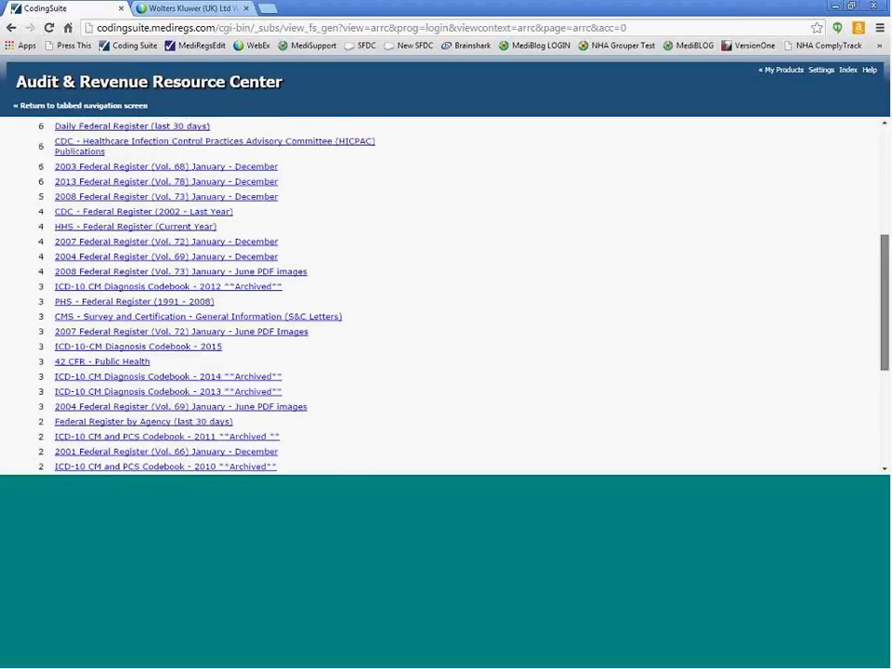
scroll(446, 296, down, 2)
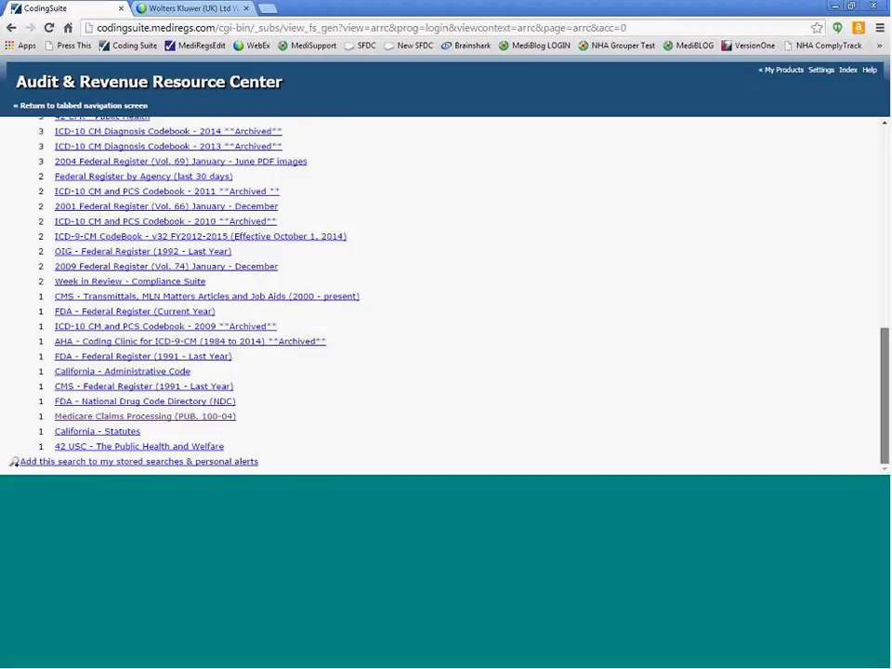
scroll(446, 295, up, 2)
scroll(446, 295, up, 12)
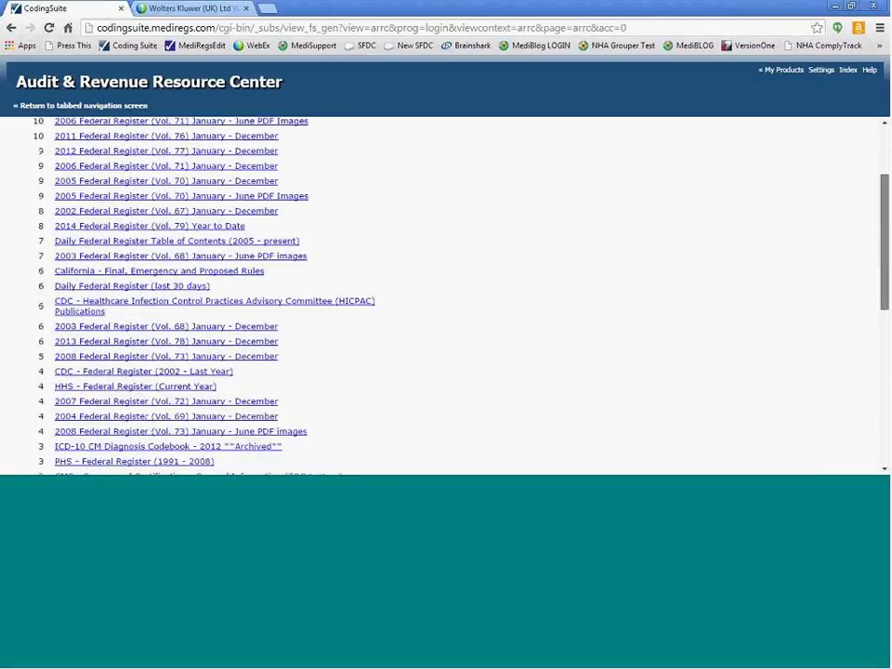
scroll(446, 296, up, 1)
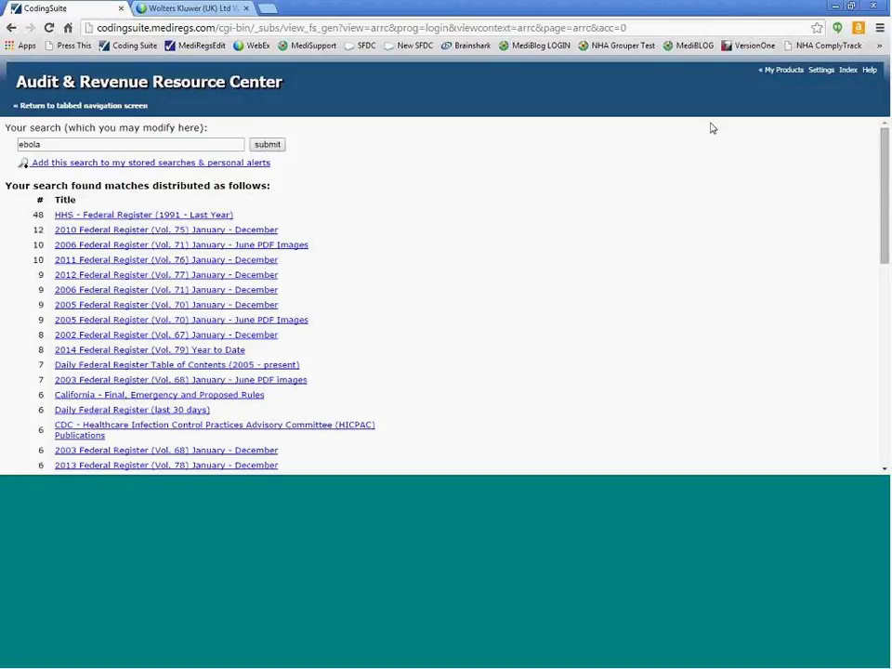
- Store the ebola search in the Coding Issues folder as "Monitor for ebola" with weekly e-mail alerts, and close the confirmation
click(200, 164)
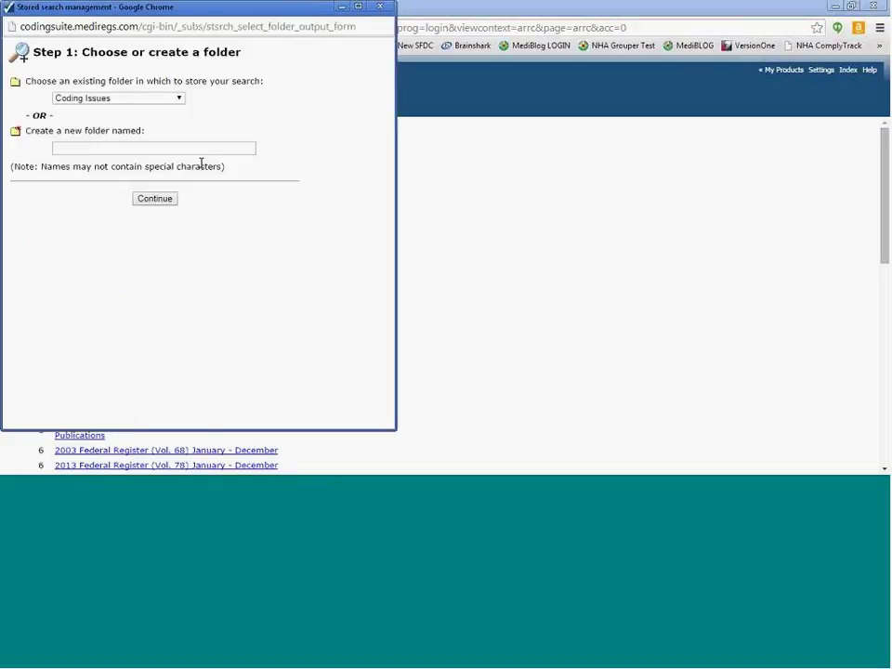
click(166, 197)
click(145, 153)
text(Monitor )
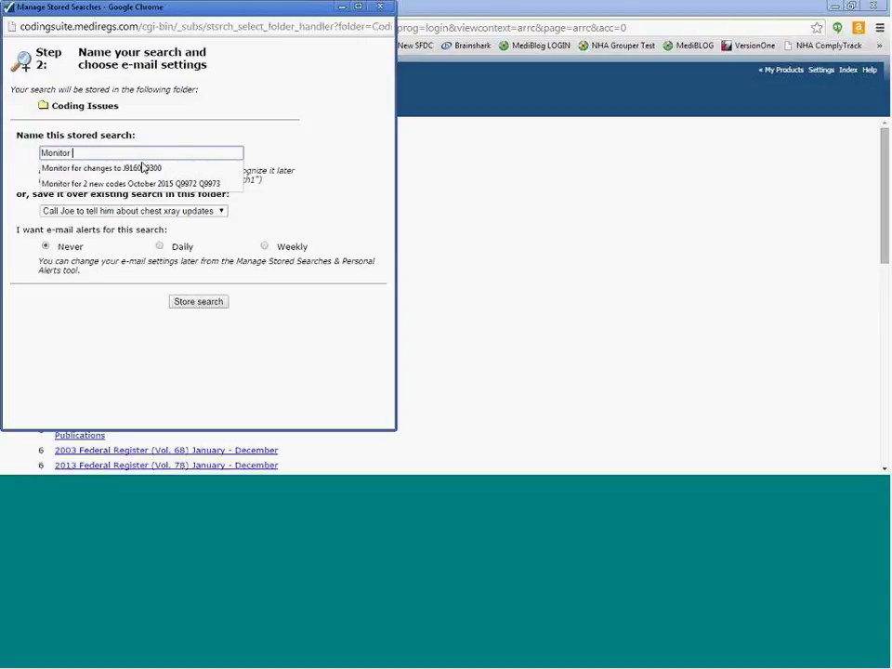
text(for ebola)
click(264, 246)
click(198, 302)
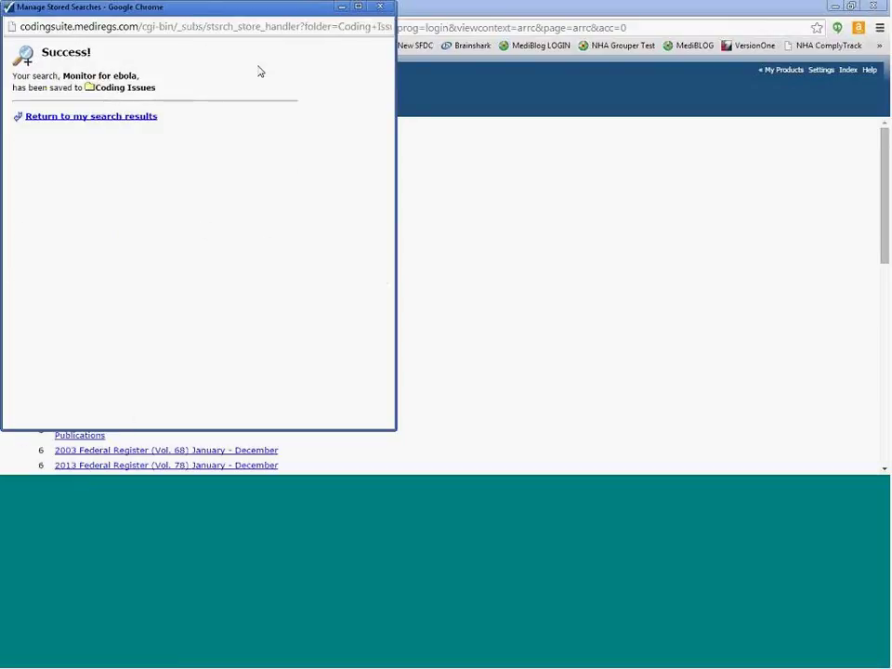
drag(209, 11, 253, 62)
click(425, 58)
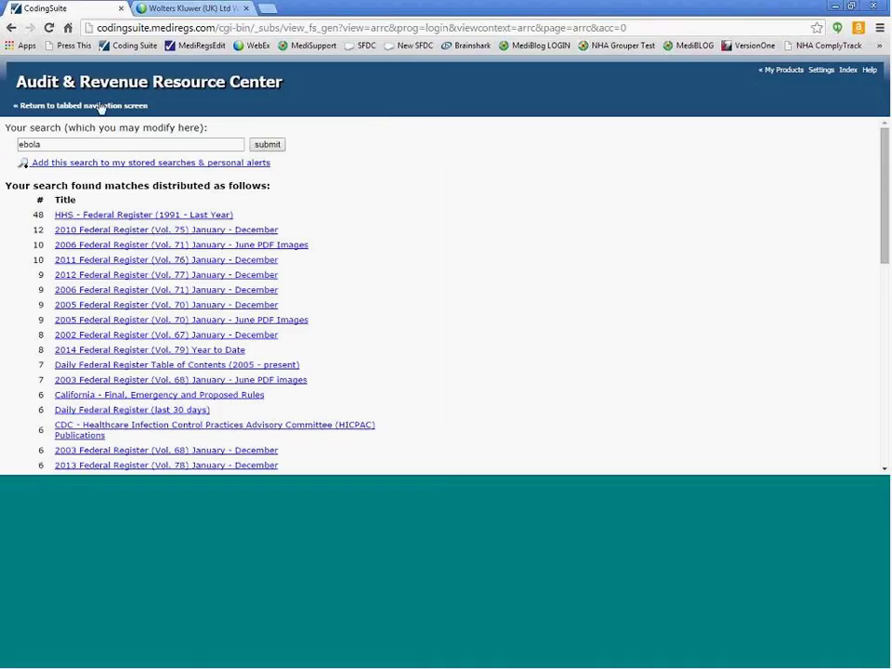
- Return to the tabbed navigation screen and open the NIH research compliance library for searching from the agency listing
click(99, 109)
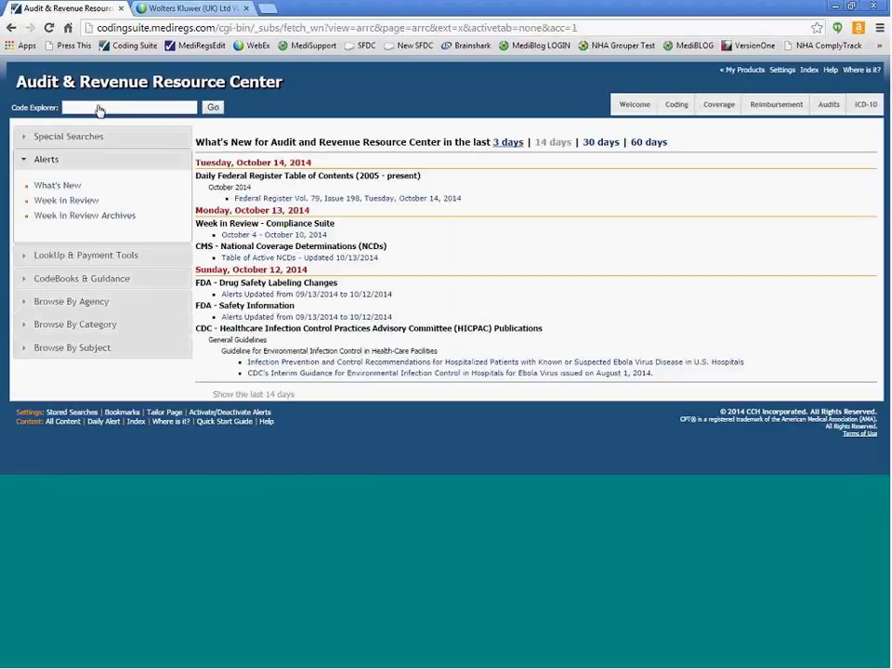
click(78, 305)
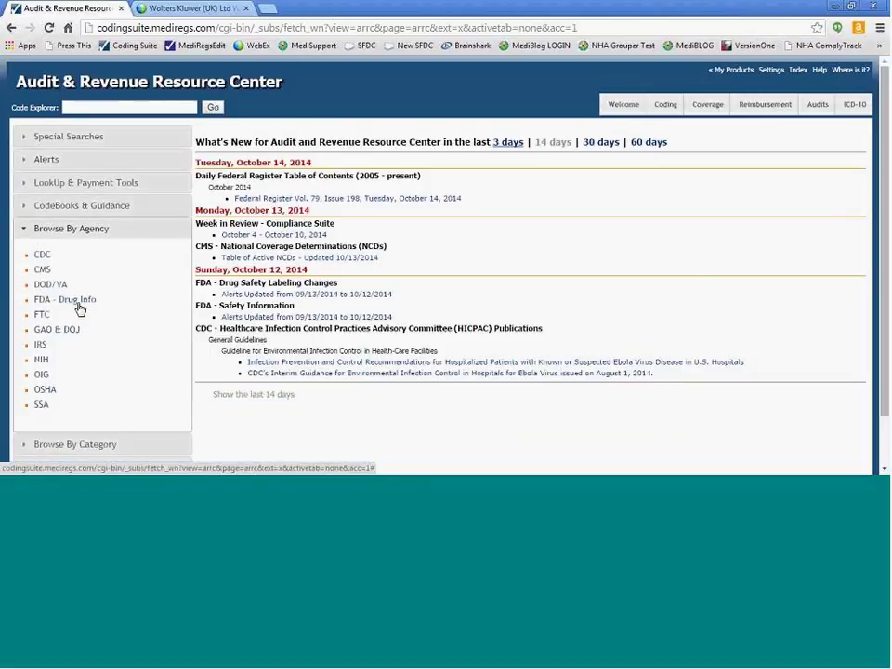
click(43, 365)
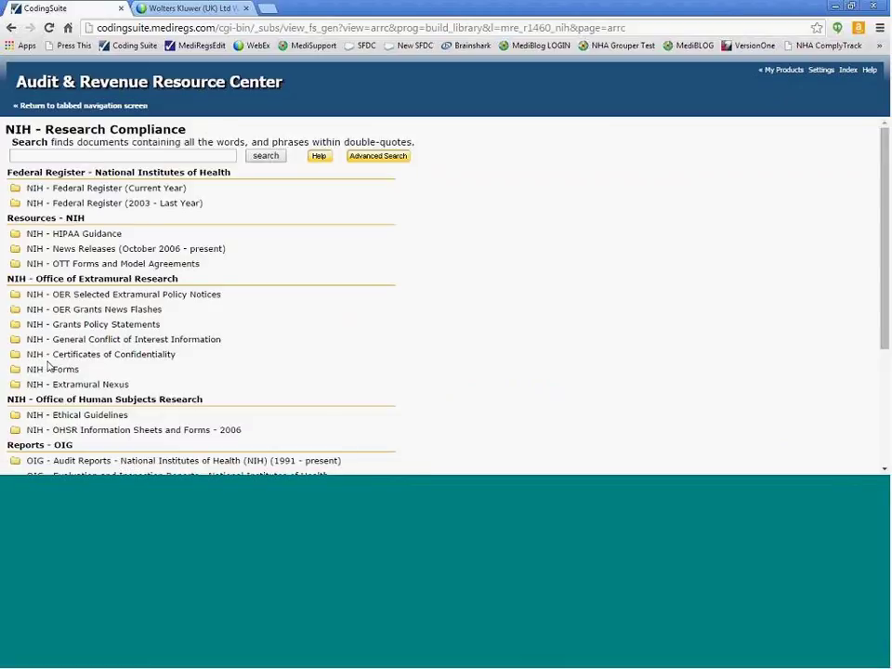
click(80, 153)
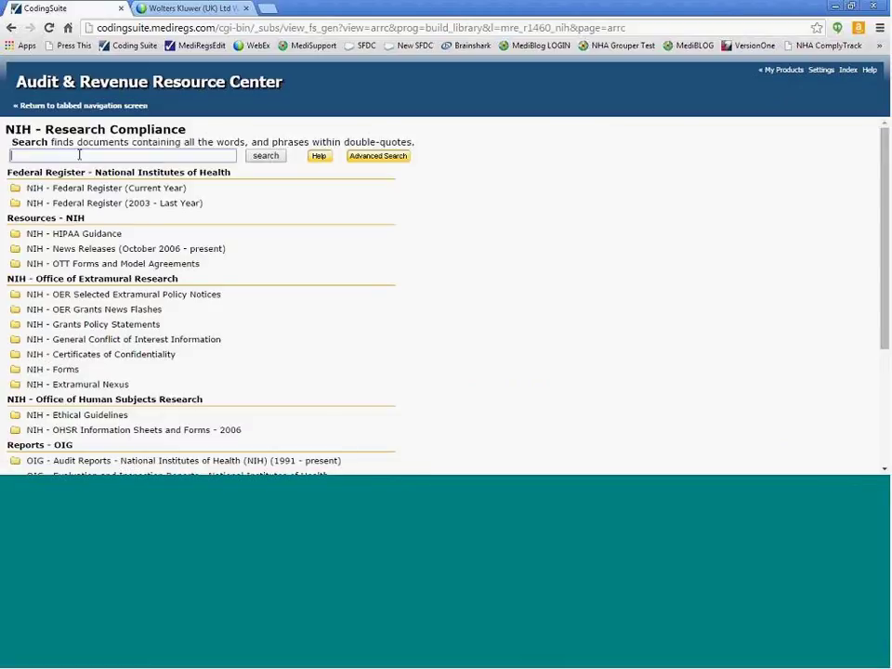
- Leave the NIH library and open the State Laws & Regulations page from the category listing
click(12, 29)
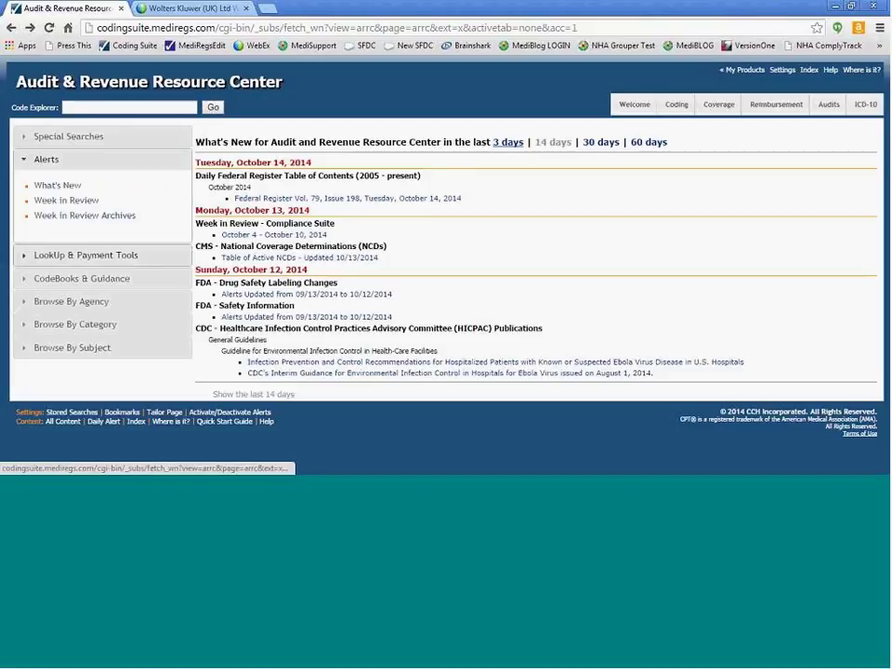
click(117, 327)
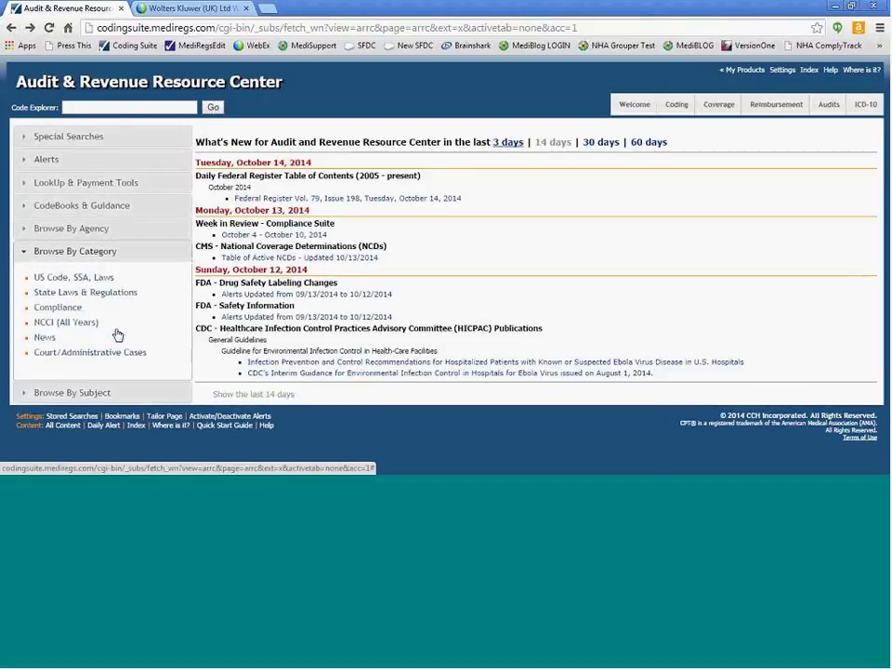
click(126, 294)
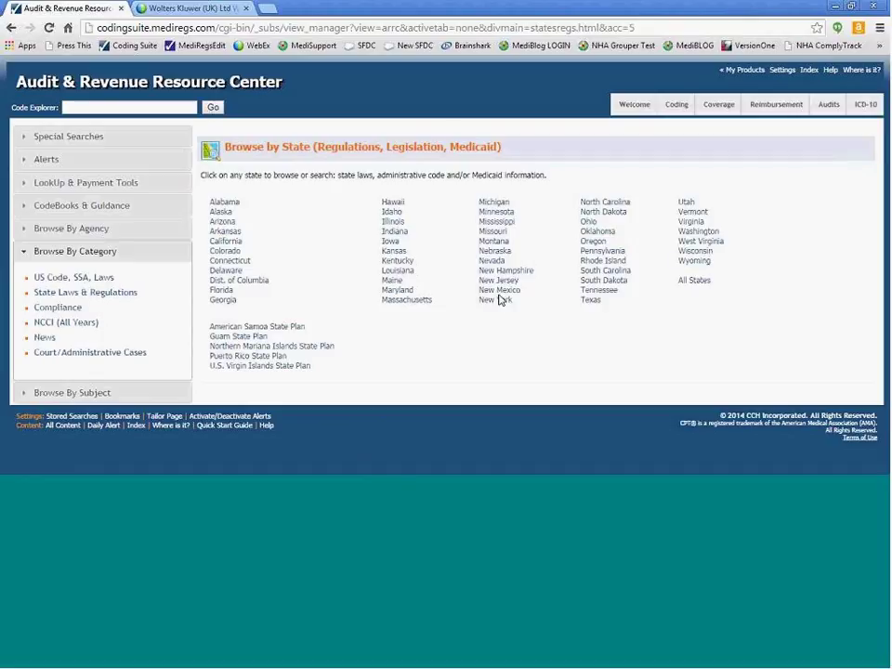
- Search the state regulations, legislation and Medicaid library for all states for "ebola" and examine how the matches are distributed across titles
click(692, 281)
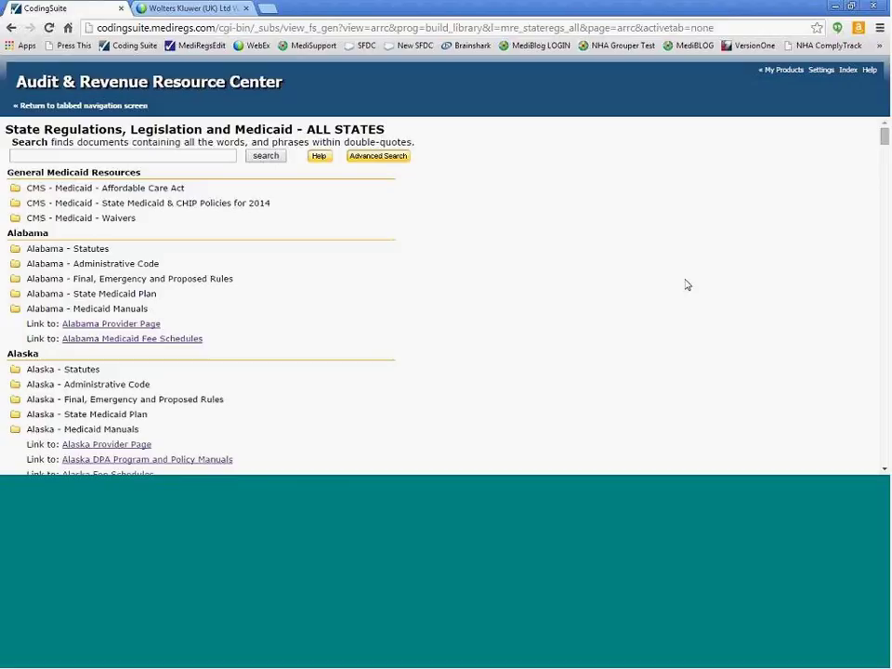
click(167, 155)
text(ebola)
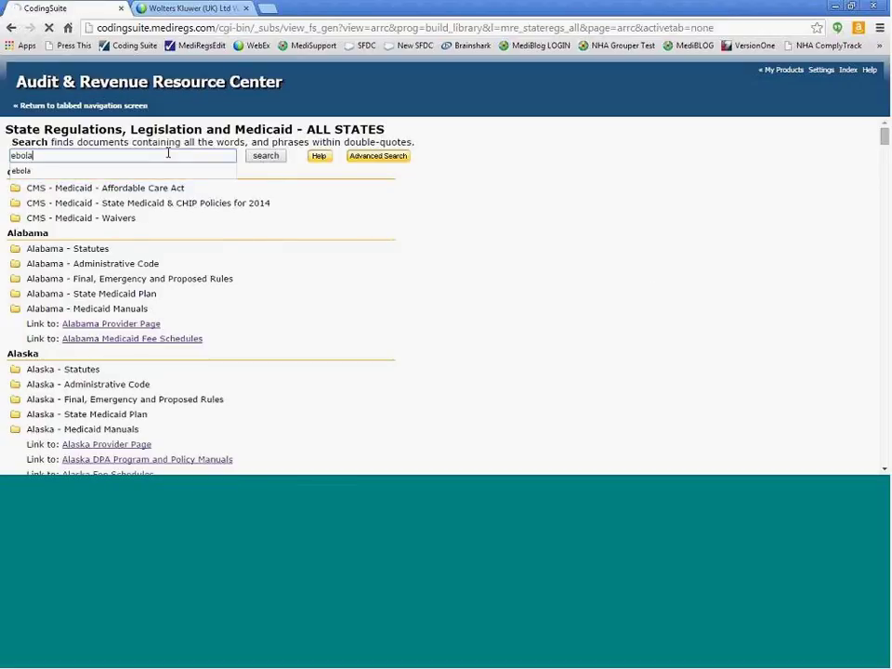
key(Return)
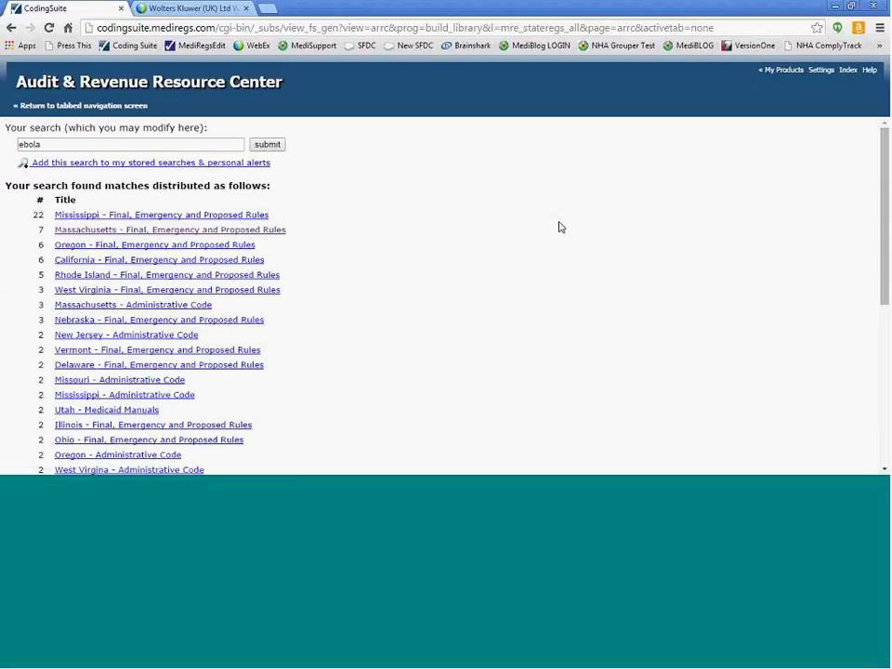
scroll(559, 226, down, 3)
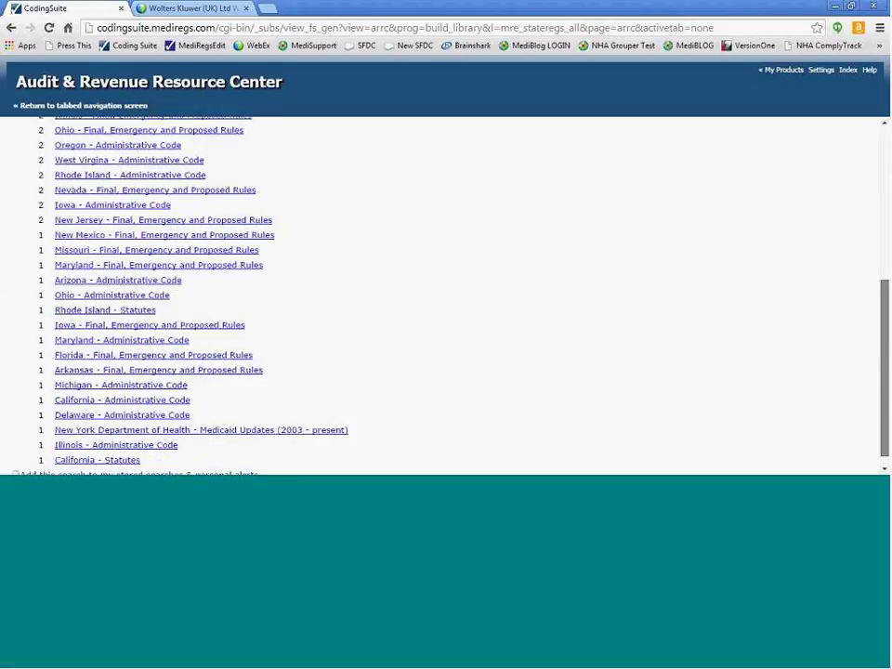
scroll(446, 296, down, 1)
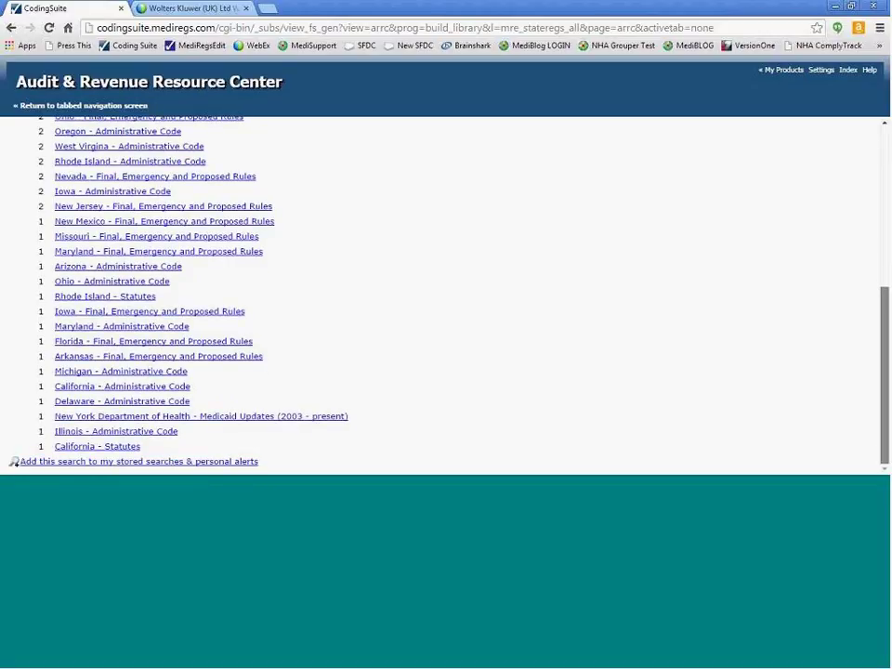
drag(884, 372, 737, 114)
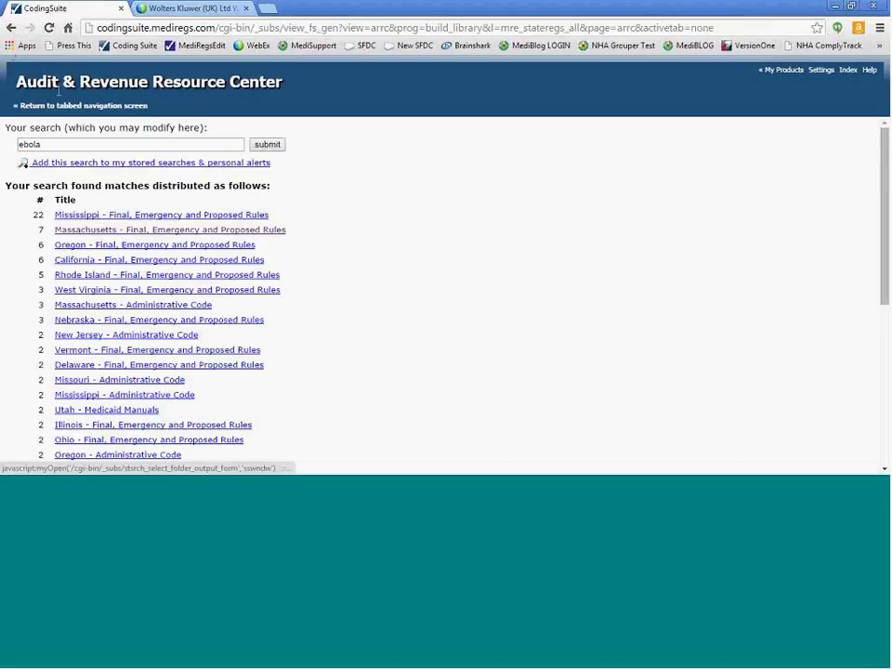
- Leave the all-states library, go to the Welcome page and highlight the support e-mail link
click(11, 28)
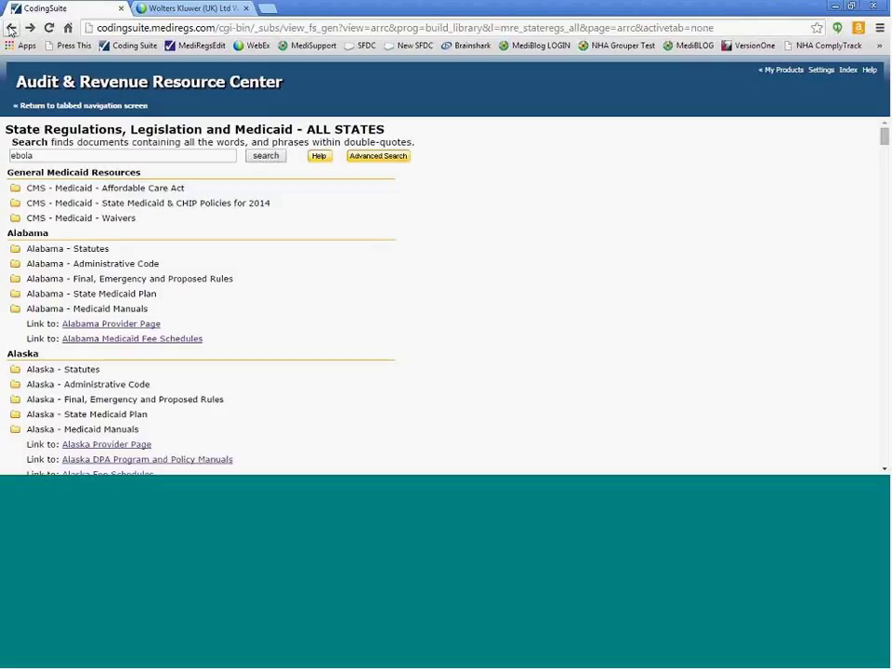
click(11, 28)
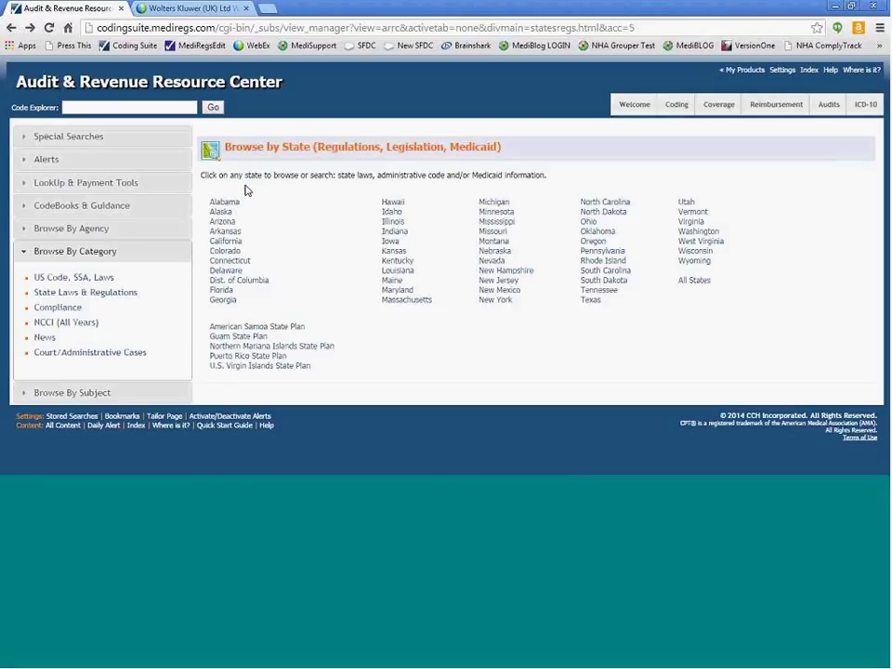
click(120, 137)
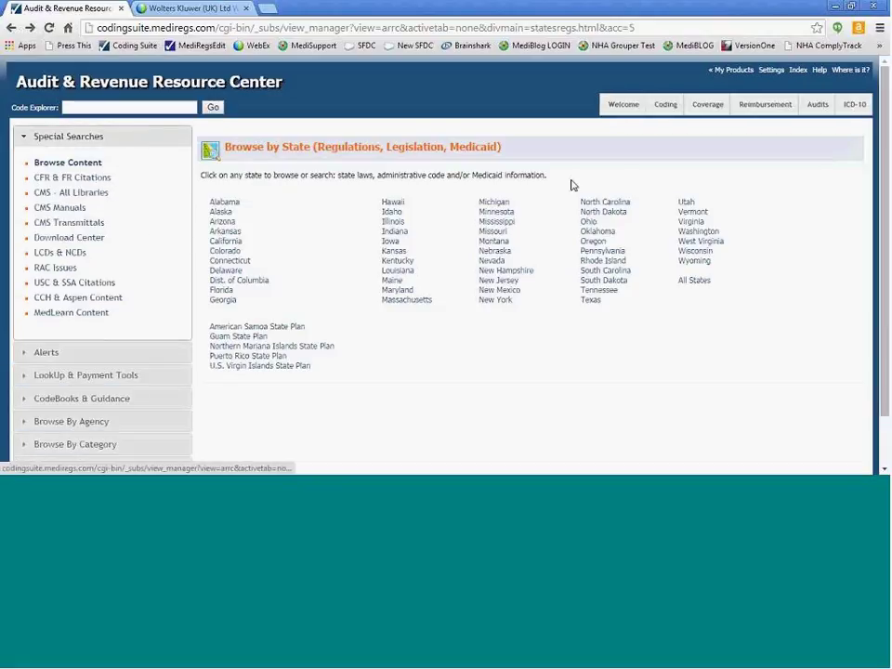
click(626, 109)
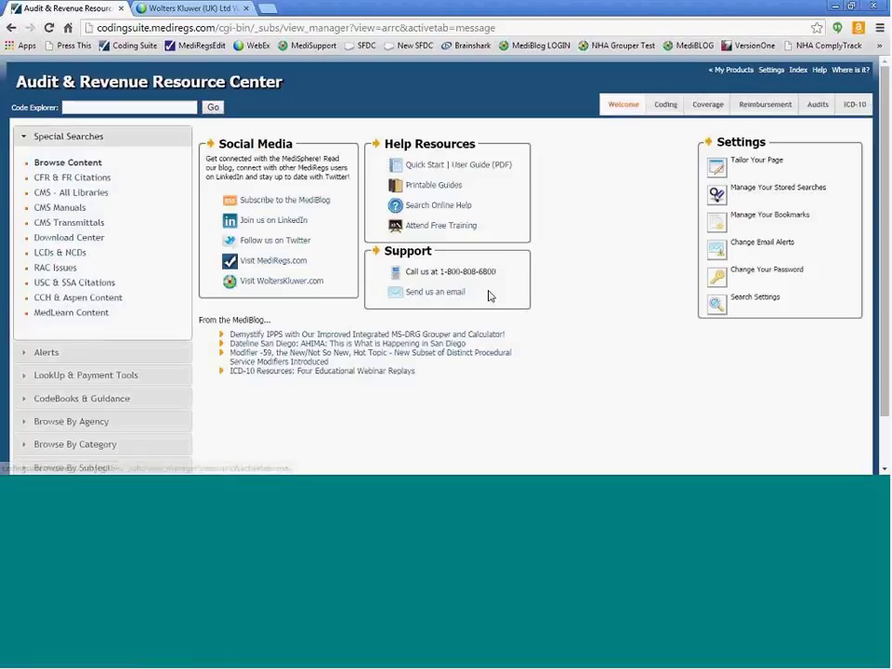
drag(484, 295, 382, 300)
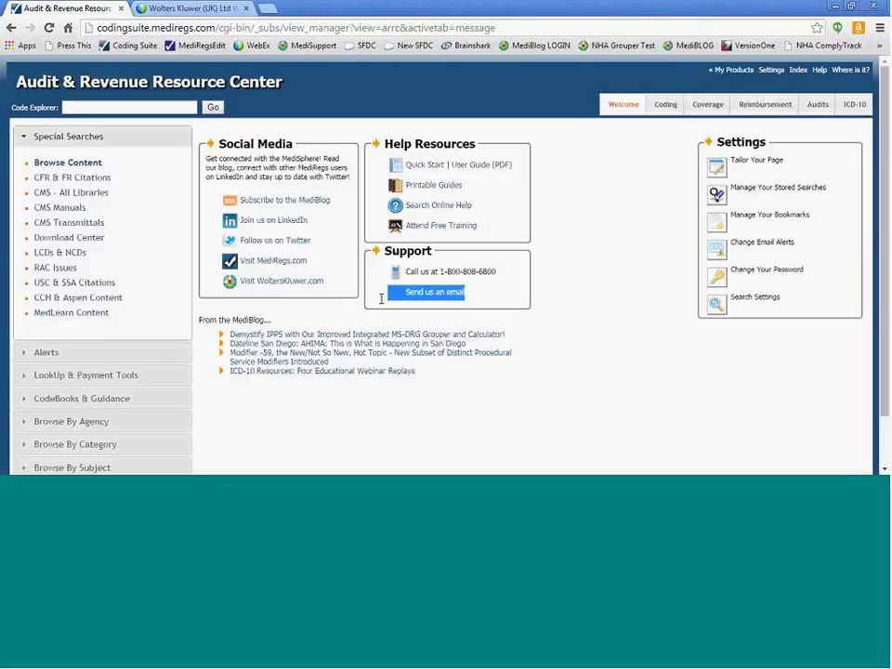
- Open the current Week in Review alert and highlight the proposed rule link on conditions of participation for home health agencies
click(131, 352)
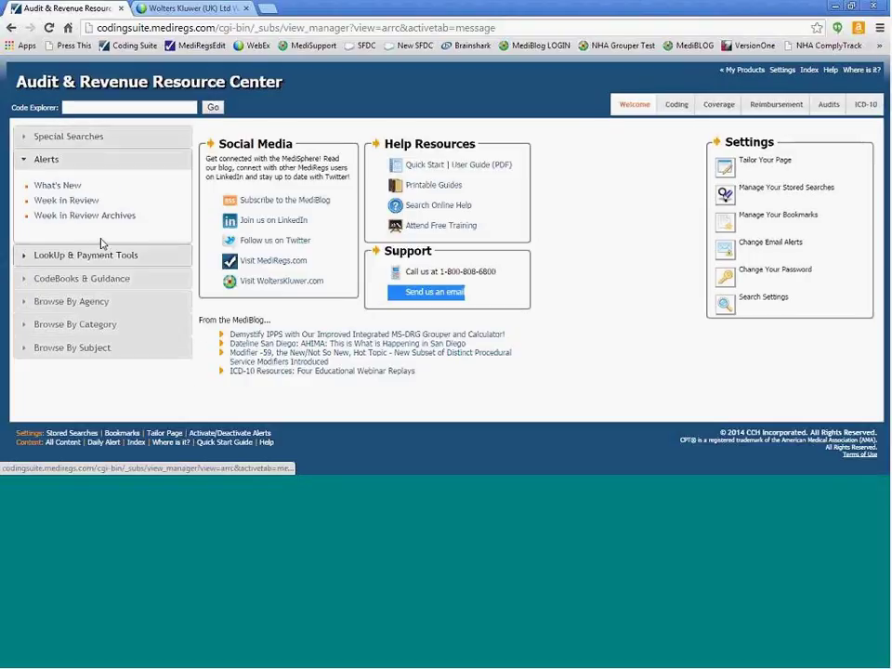
click(98, 200)
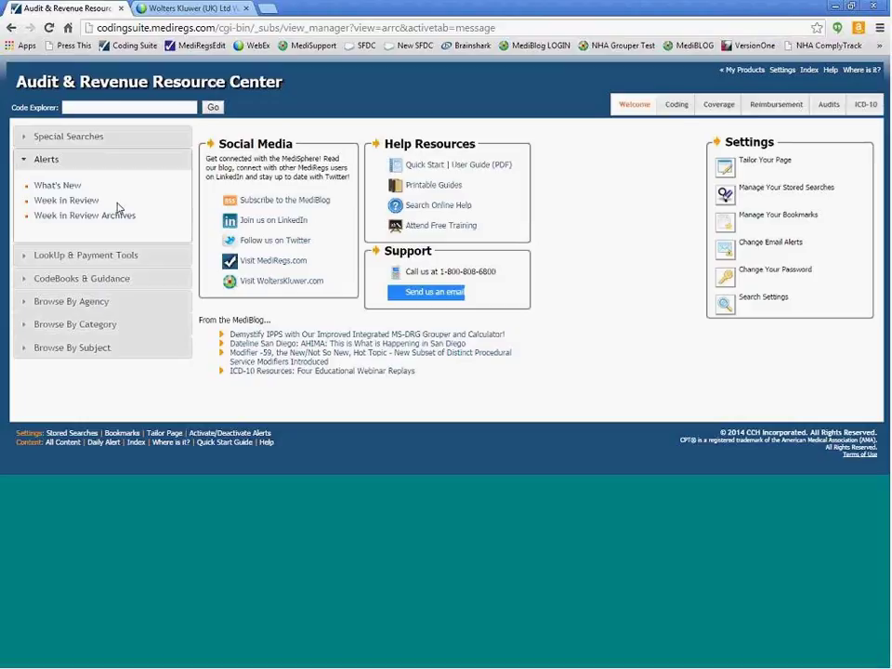
click(69, 201)
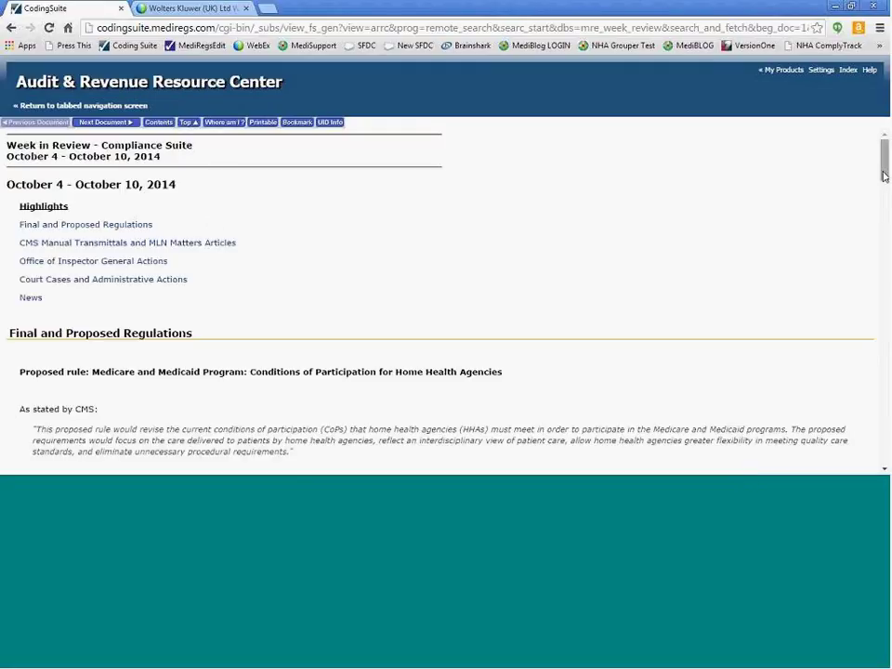
scroll(446, 298, down, 1)
scroll(446, 297, down, 2)
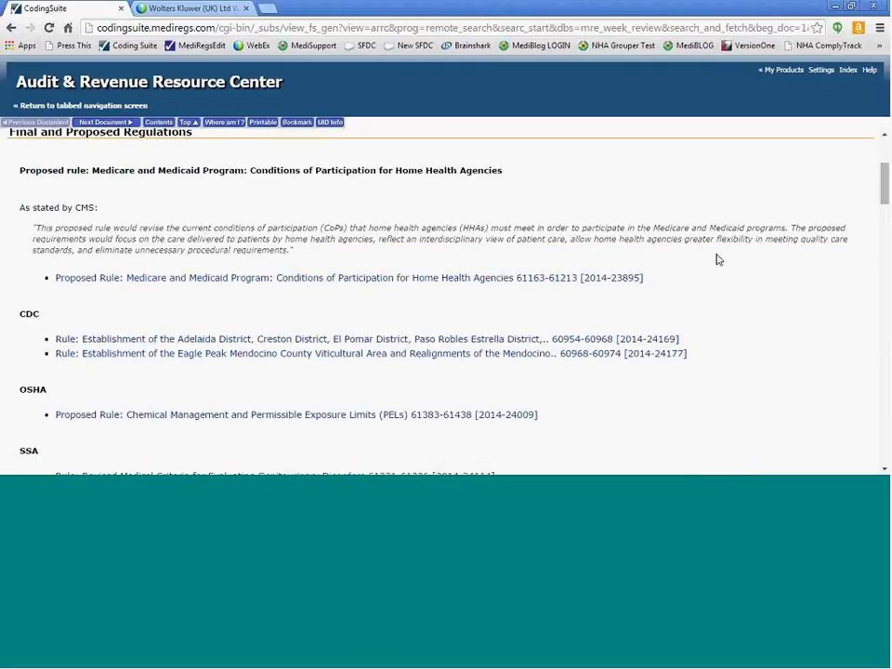
drag(666, 281, 47, 278)
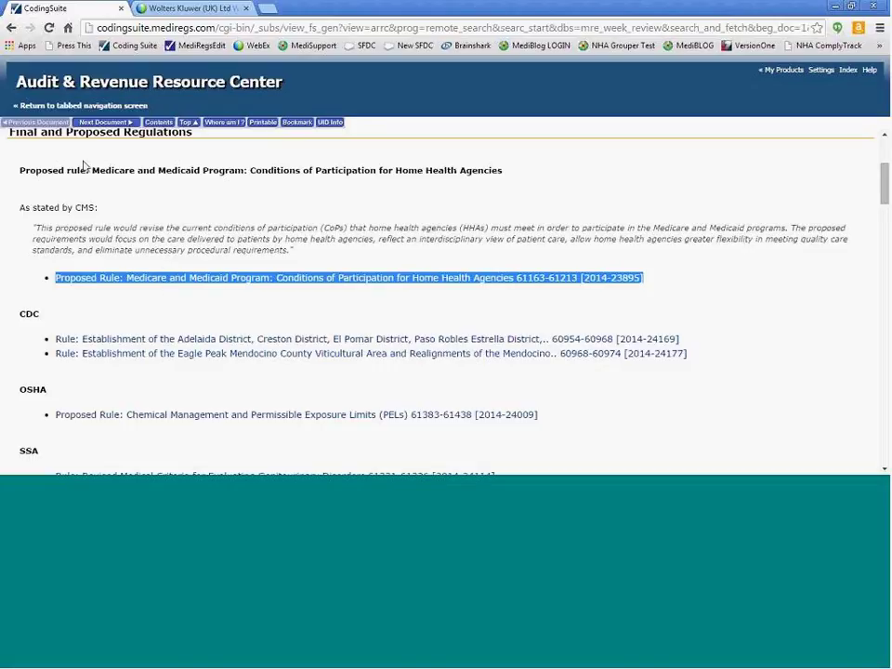
- Leave the Week in Review and open the Table of Active NCDs from the What's New alerts
click(12, 29)
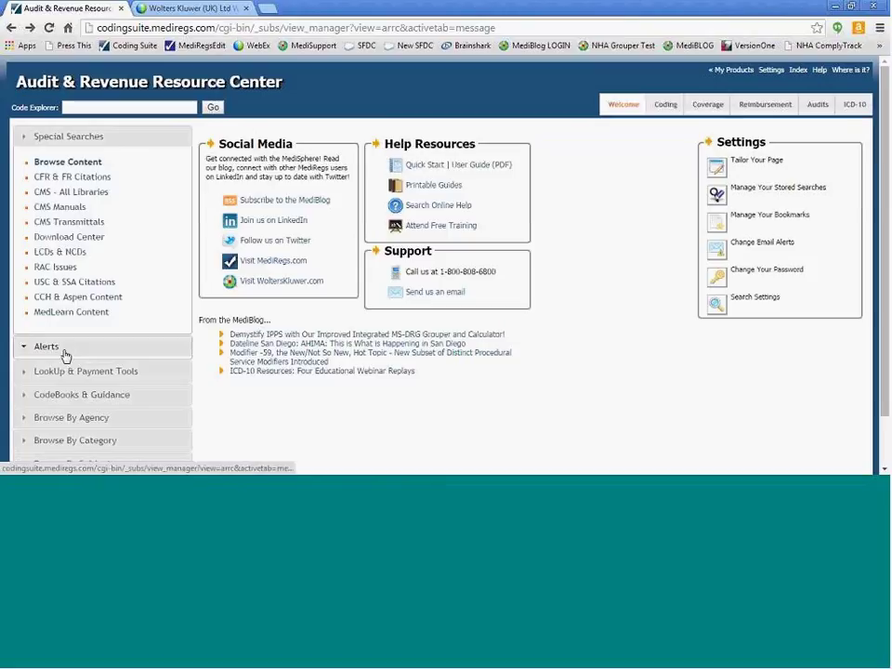
click(61, 354)
click(79, 192)
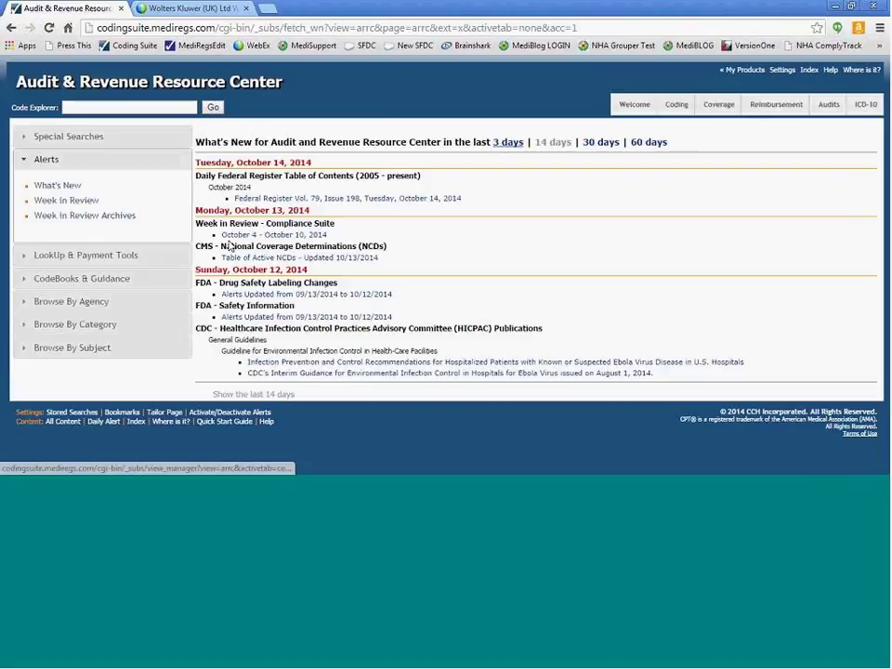
click(315, 261)
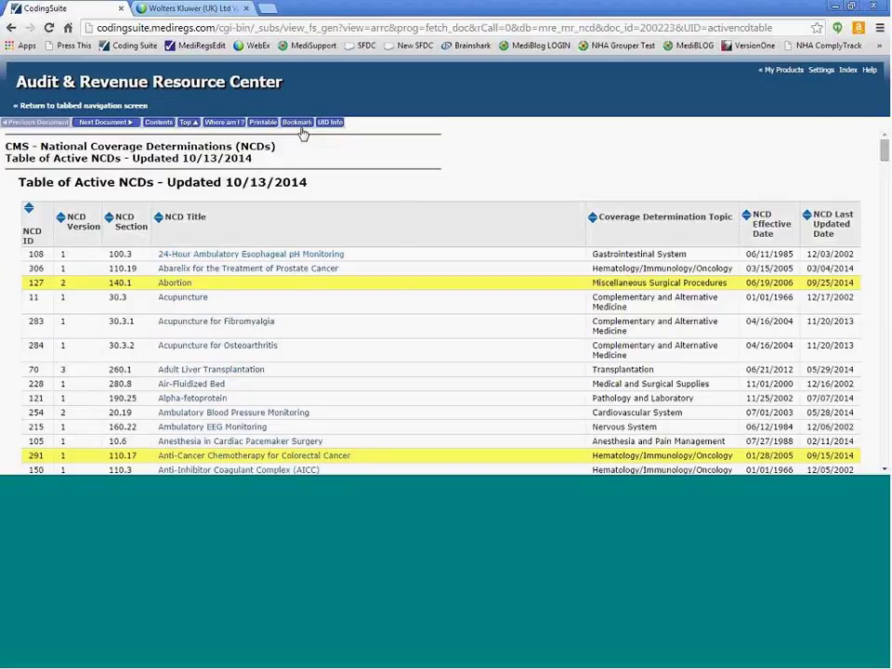
- Bookmark the Table of Active NCDs in the existing Piedmont folder under the name "NCD INDEX"
click(298, 123)
click(120, 101)
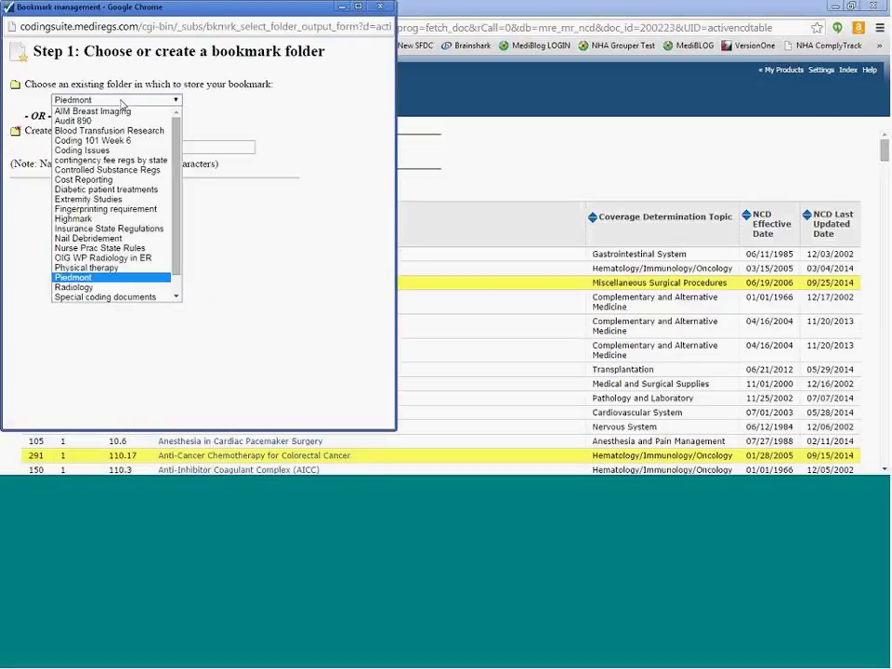
click(239, 124)
click(152, 196)
click(108, 163)
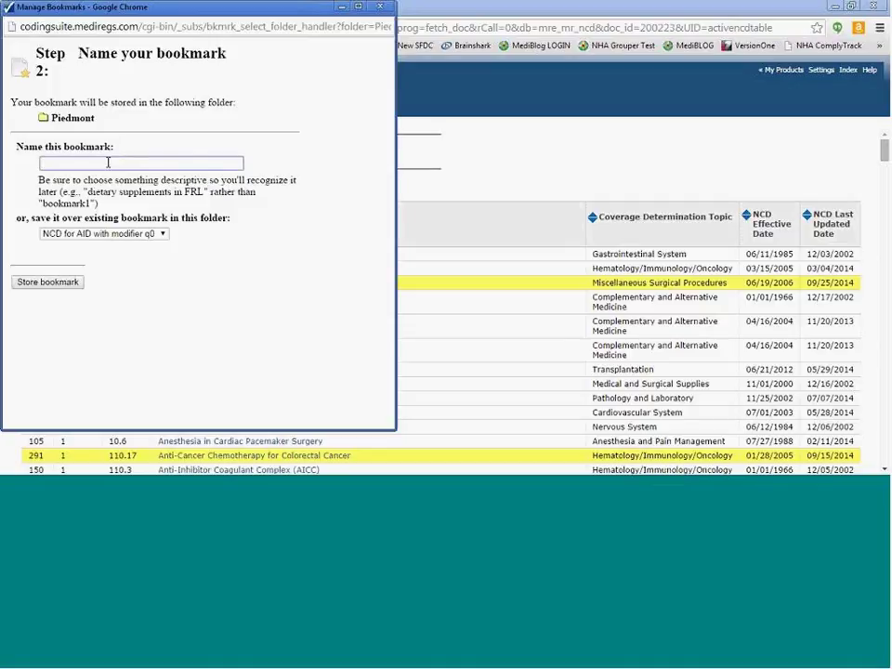
text(NCD INDD)
key(BackSpace)
text(EX)
key(BackSpace)
text(X)
click(46, 282)
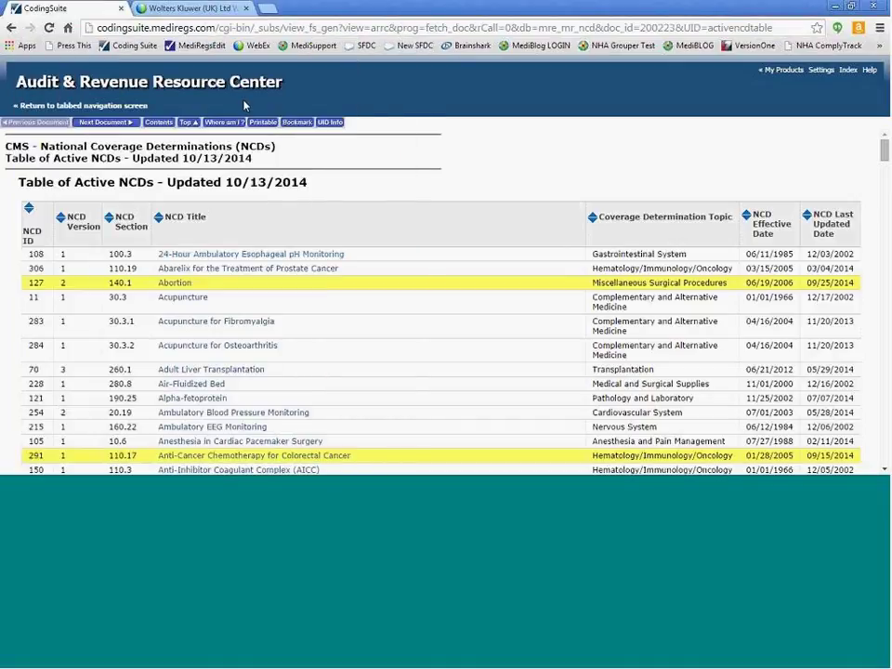
- Open the Piedmont folder in the bookmark manager from the Welcome page and fetch the "NCD INDEX" document
click(97, 106)
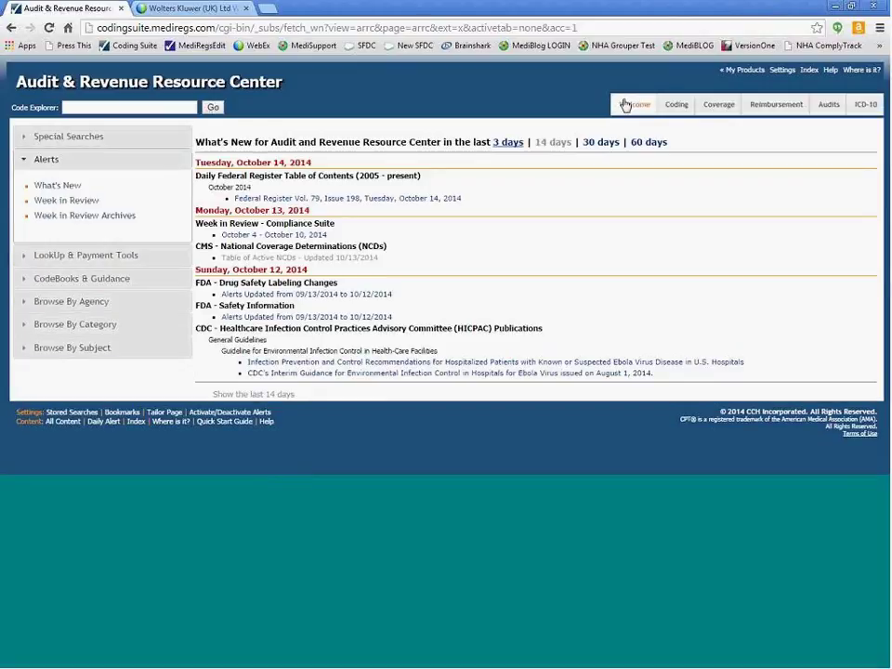
click(626, 104)
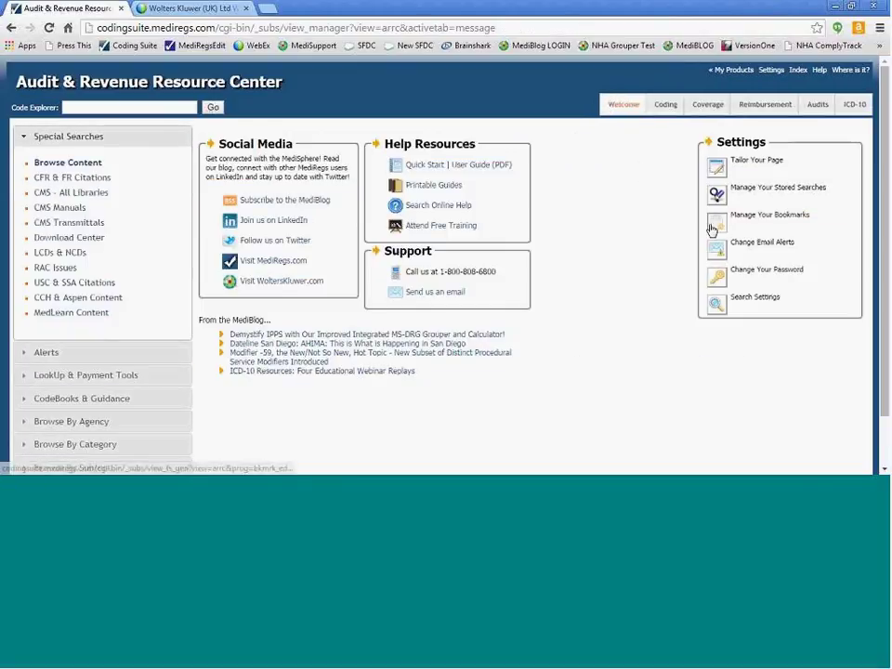
click(712, 229)
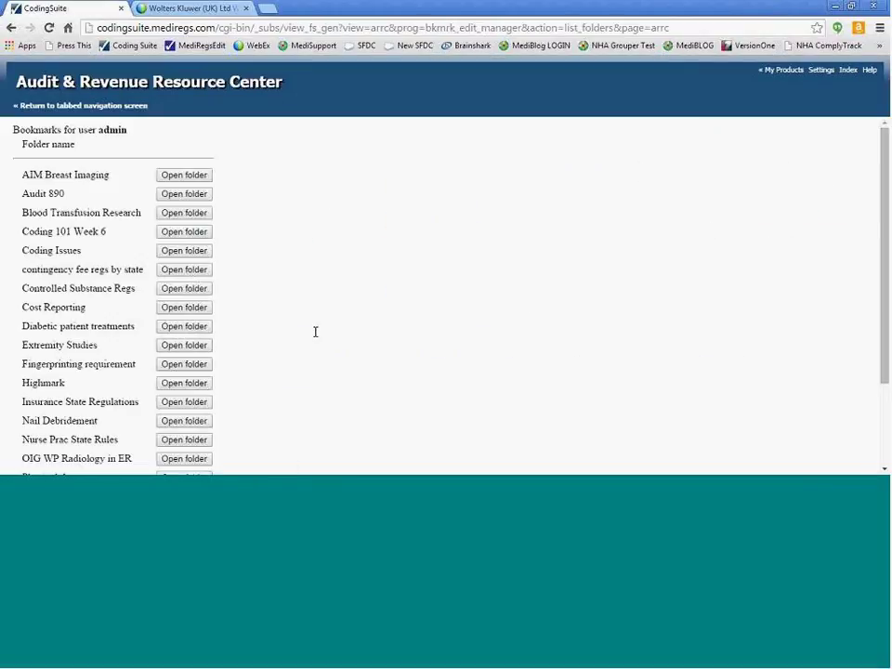
scroll(315, 335, down, 3)
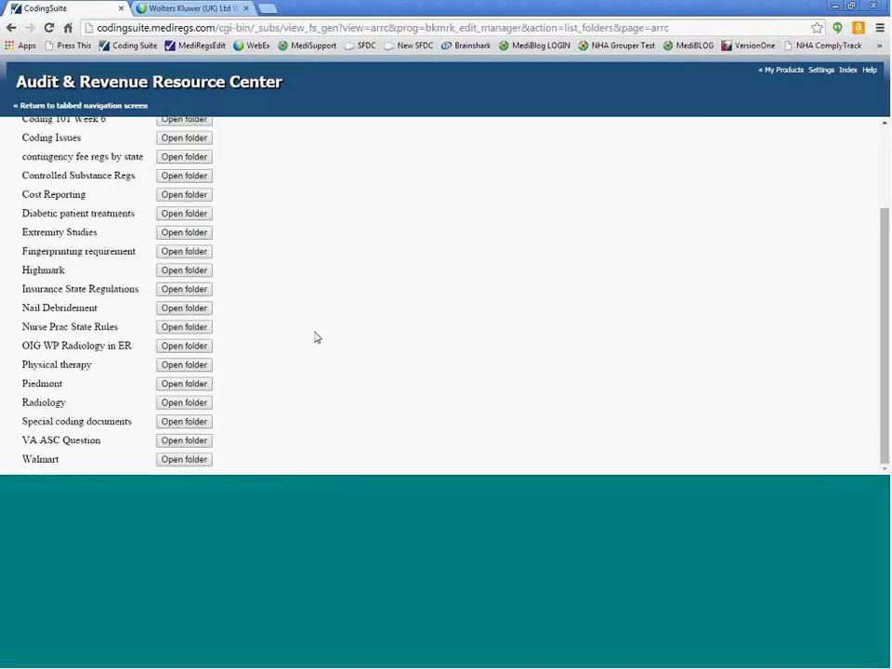
click(183, 384)
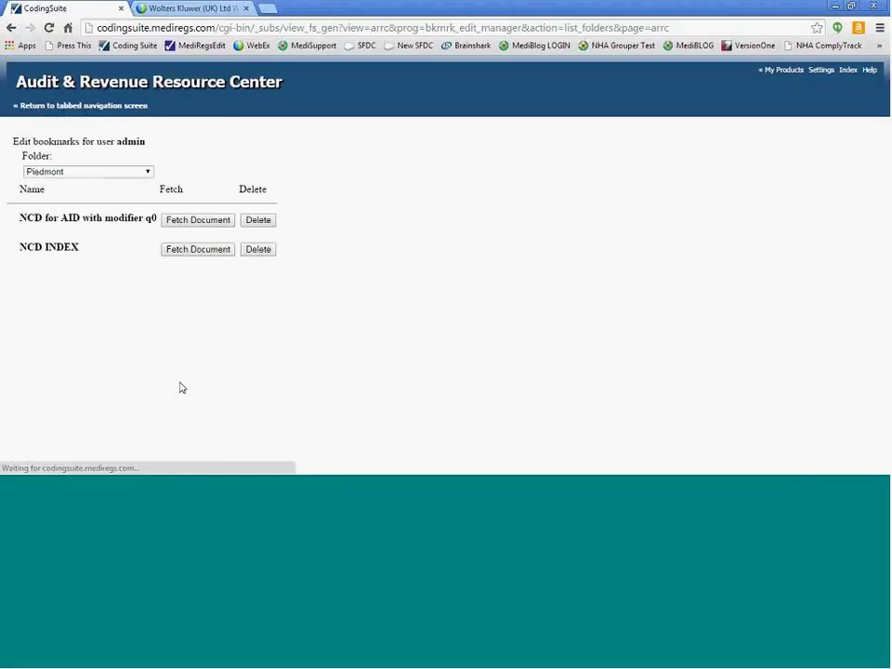
click(206, 250)
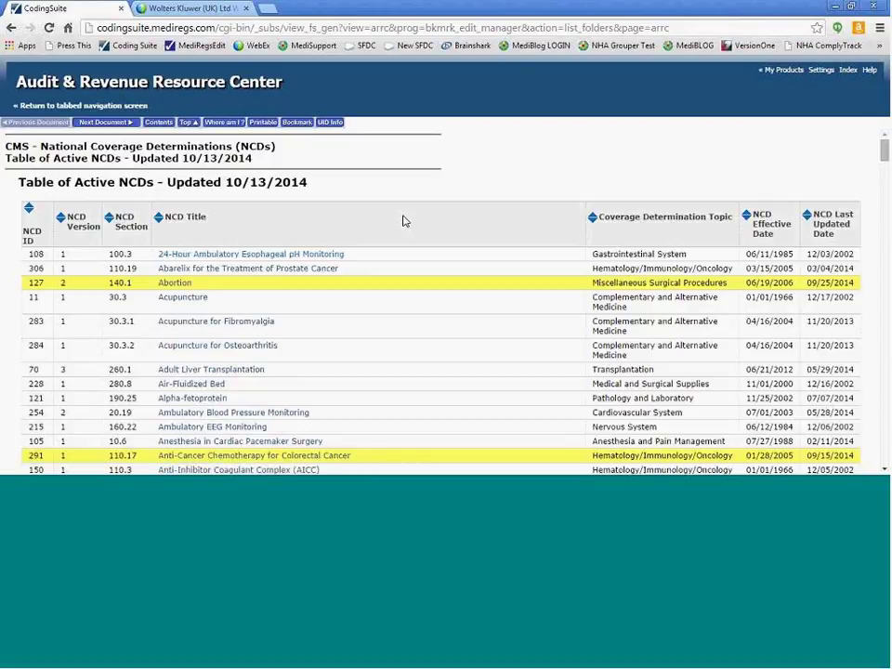
- Return to the tabbed navigation screen, open the What's New alerts and highlight the Week in Review entry
click(69, 106)
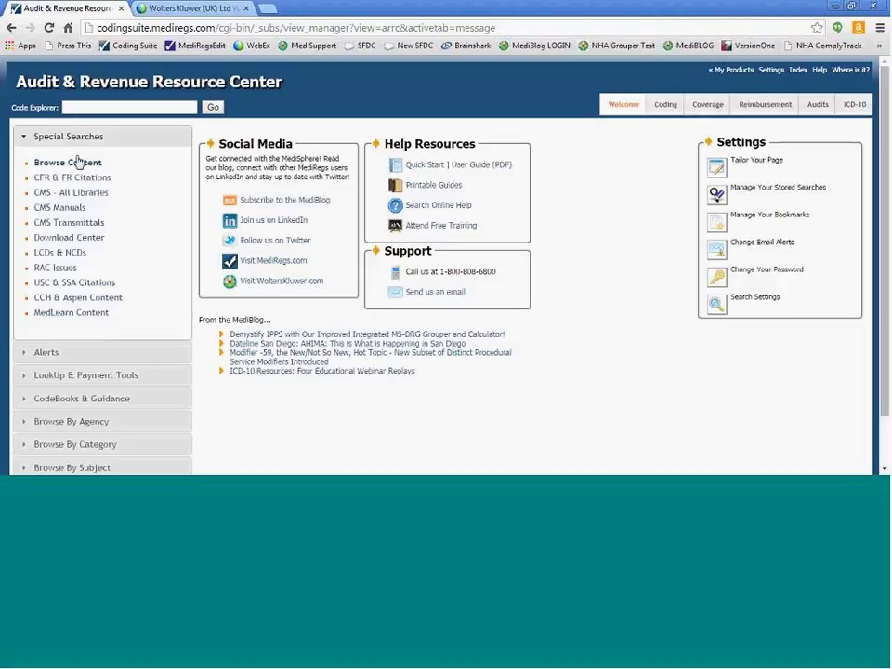
click(59, 354)
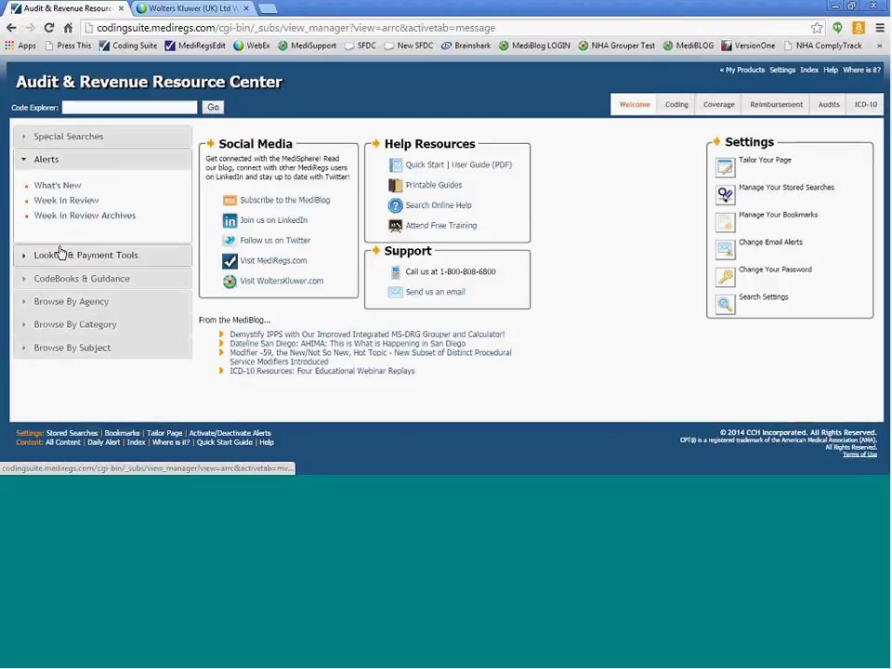
click(62, 188)
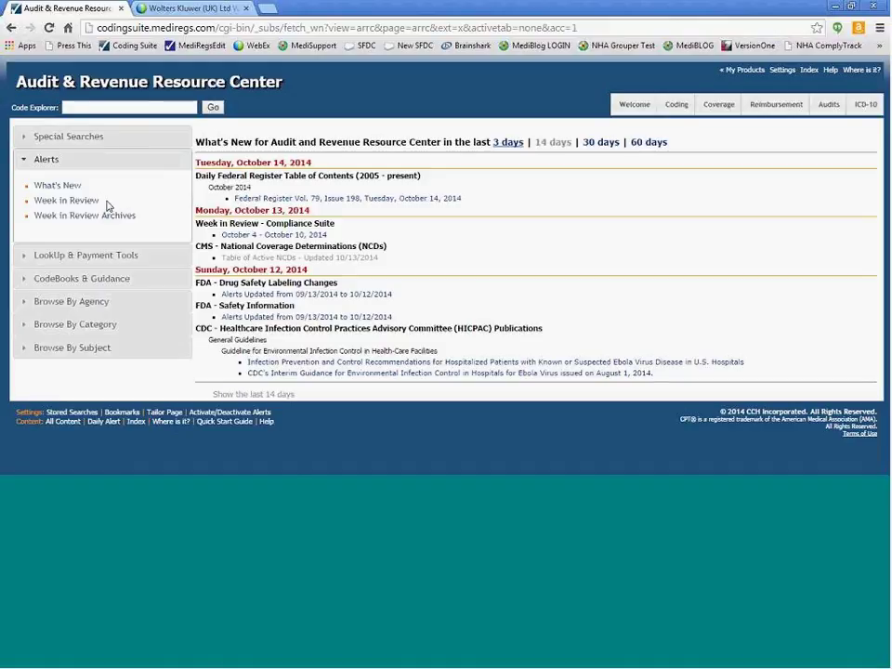
drag(105, 206, 38, 204)
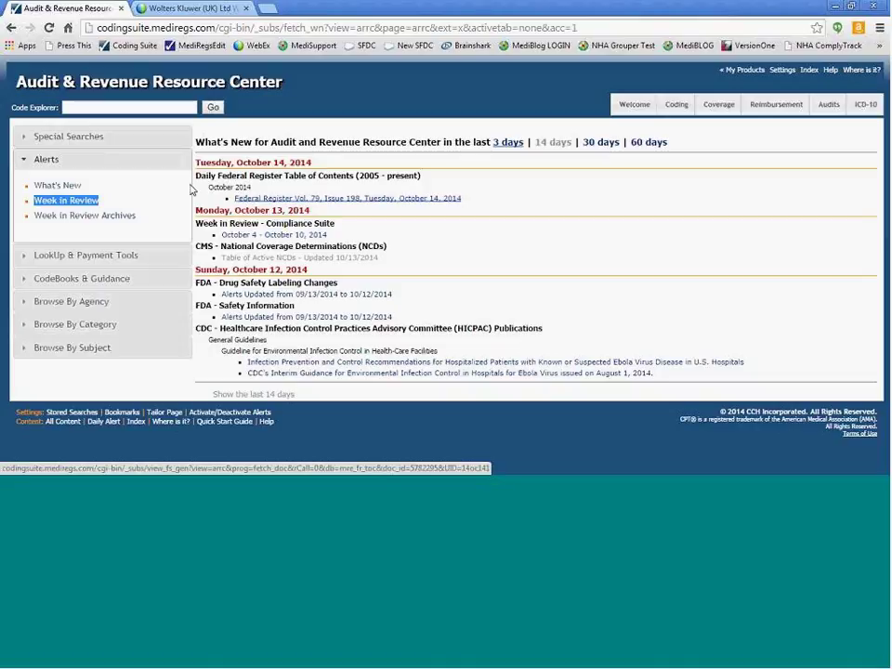
- Check the Week in Review briefly, then open the FDA Drug Safety Labeling Changes alerts from the What's New list
click(54, 201)
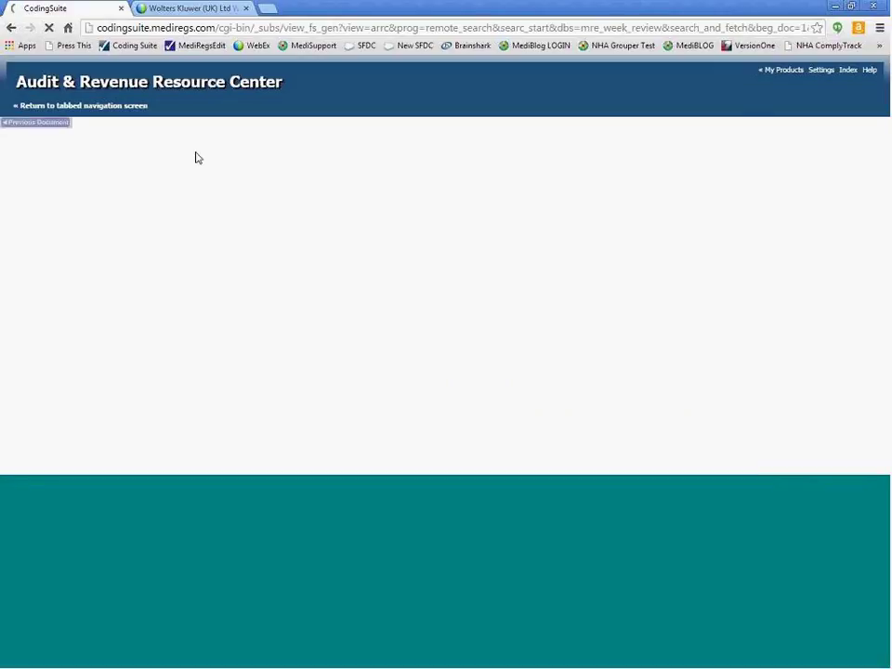
click(11, 27)
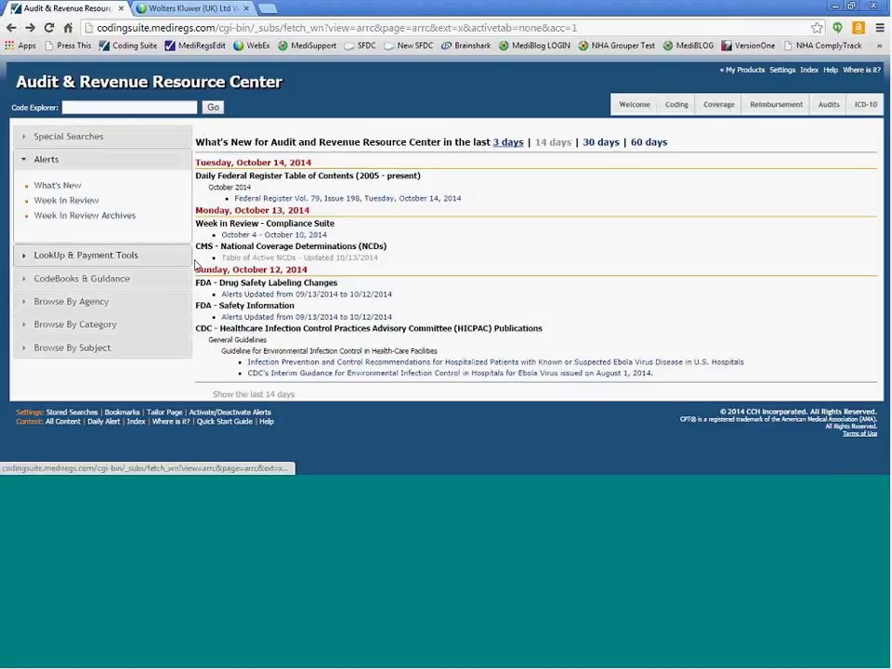
click(242, 296)
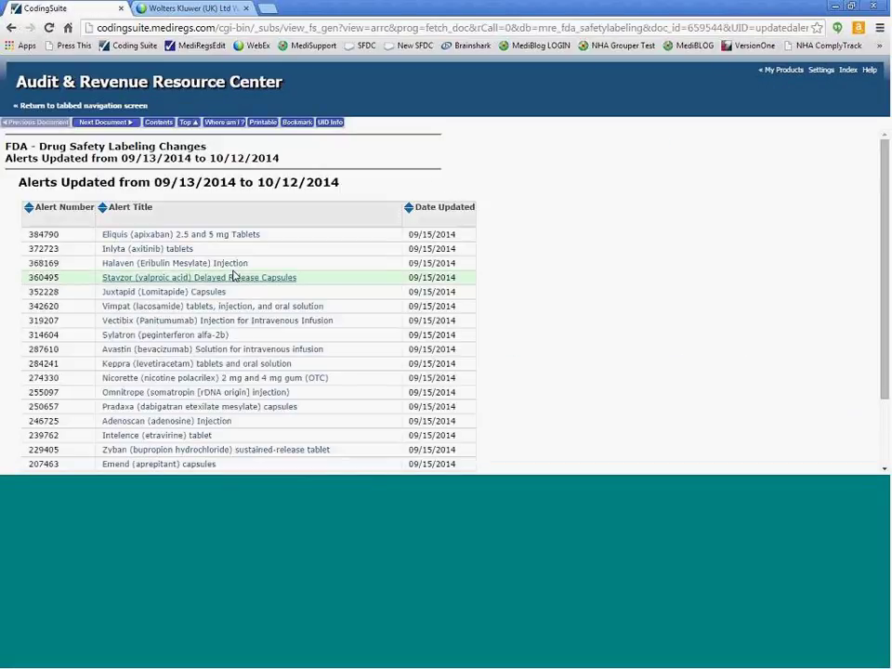
- Open the Eliquis alert, copy "apixaban" from its heading and search the FDA - Drug Safety Labeling Changes library for that term
click(222, 243)
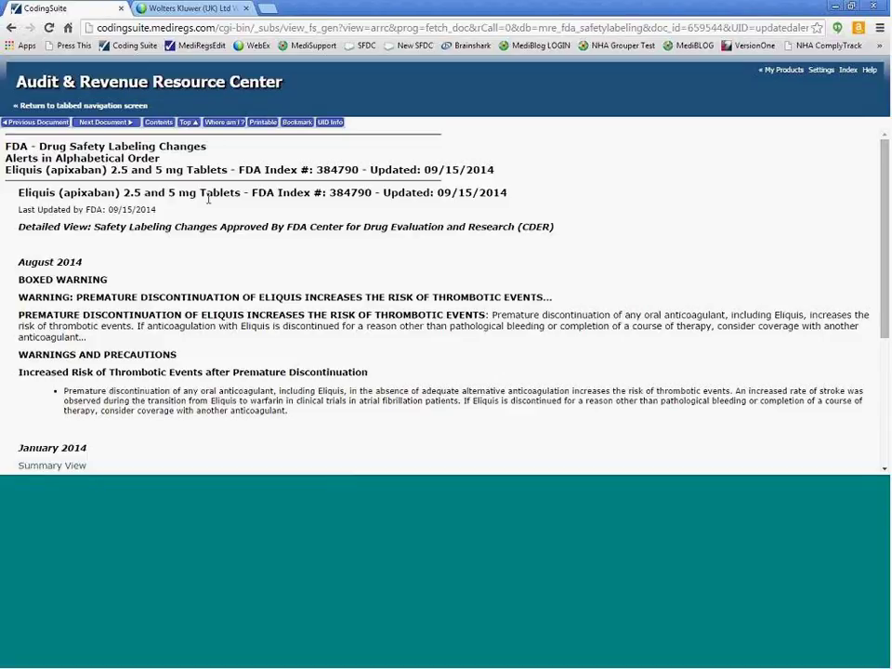
drag(64, 192, 117, 192)
key(ctrl+c)
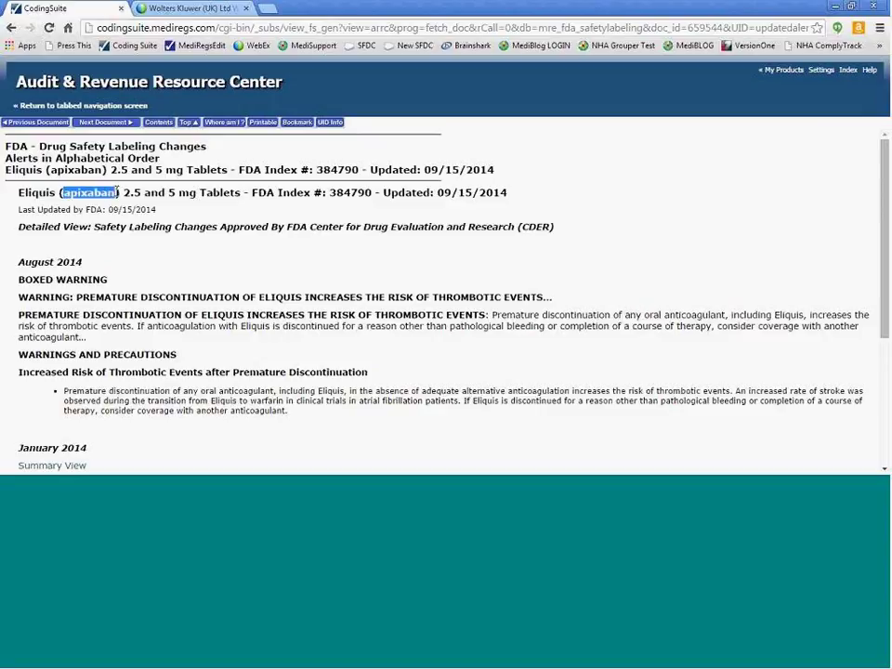
click(158, 121)
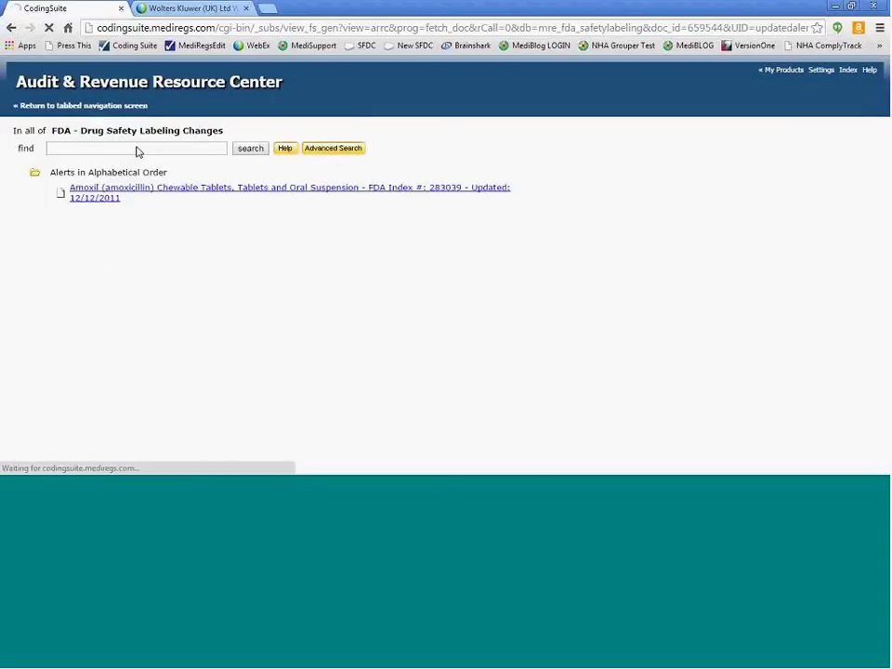
key(ctrl+v)
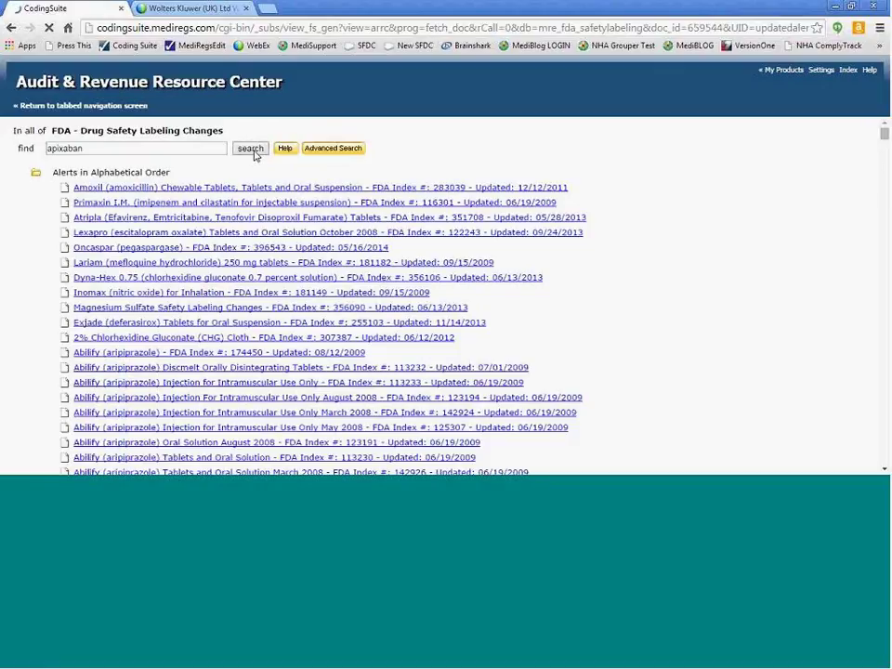
click(252, 149)
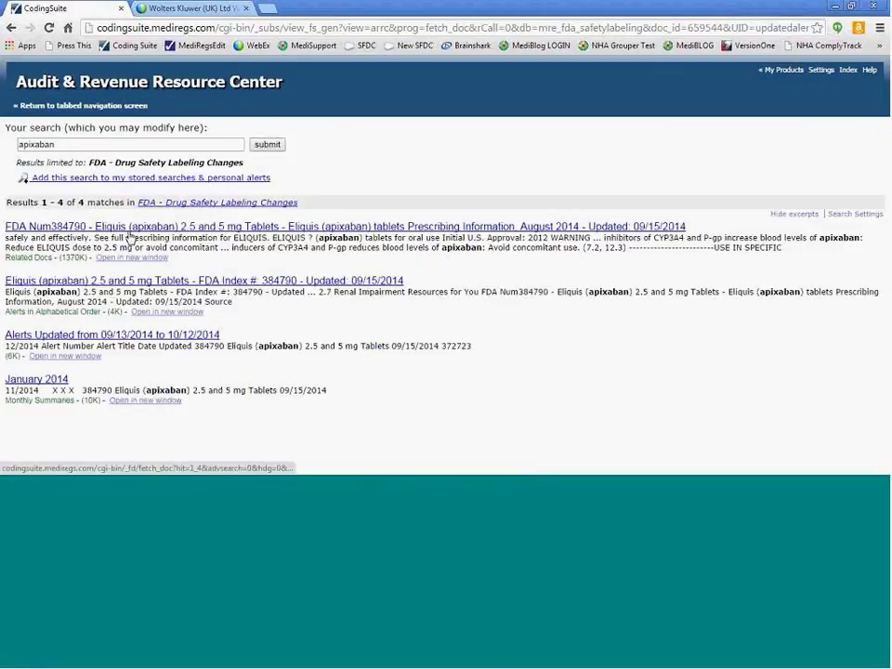
- Open the Eliquis (apixaban) 2.5 and 5 mg Tablets alert from the search results and review its printable version
click(111, 290)
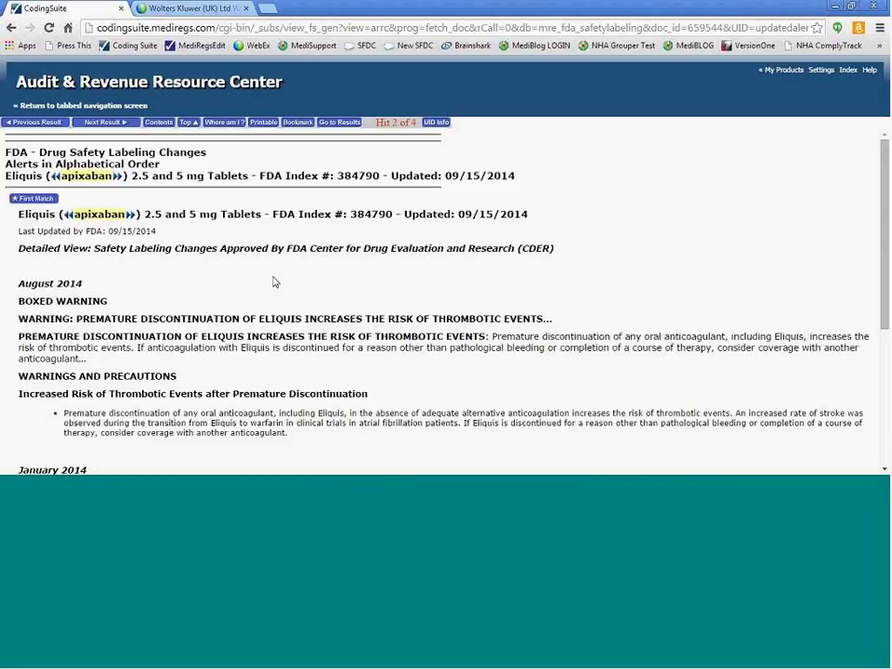
scroll(876, 207, down, 3)
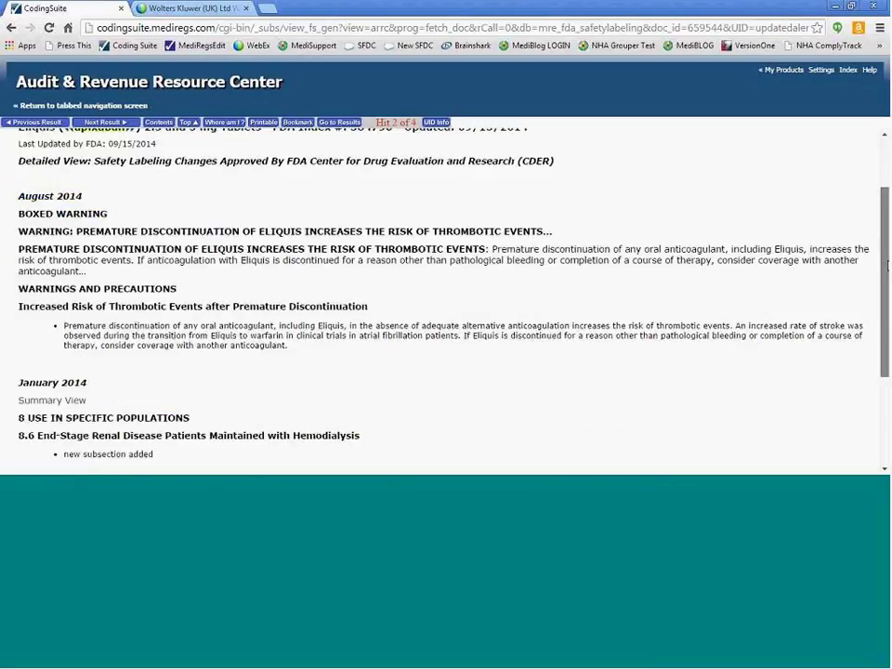
scroll(878, 139, up, 3)
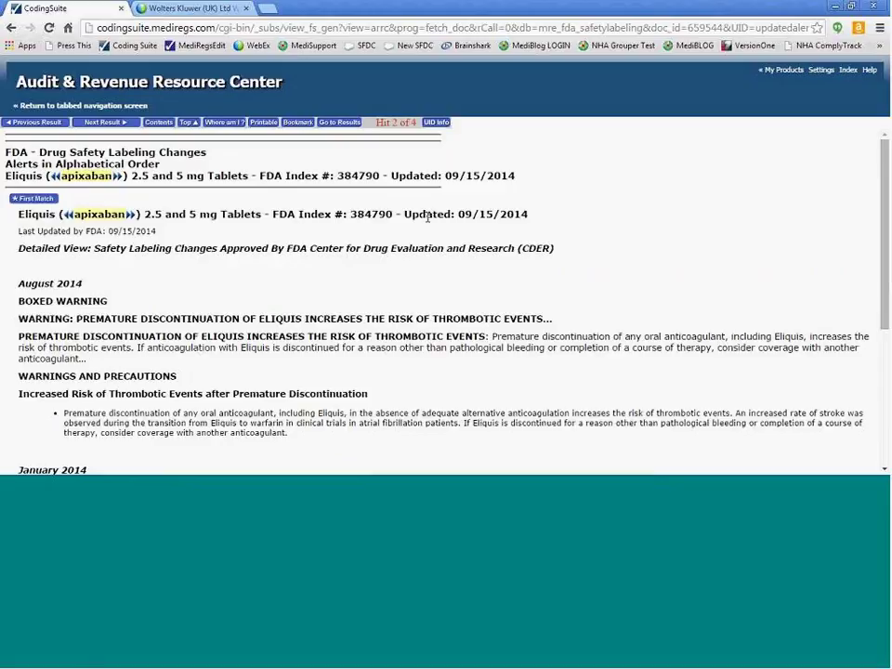
click(264, 123)
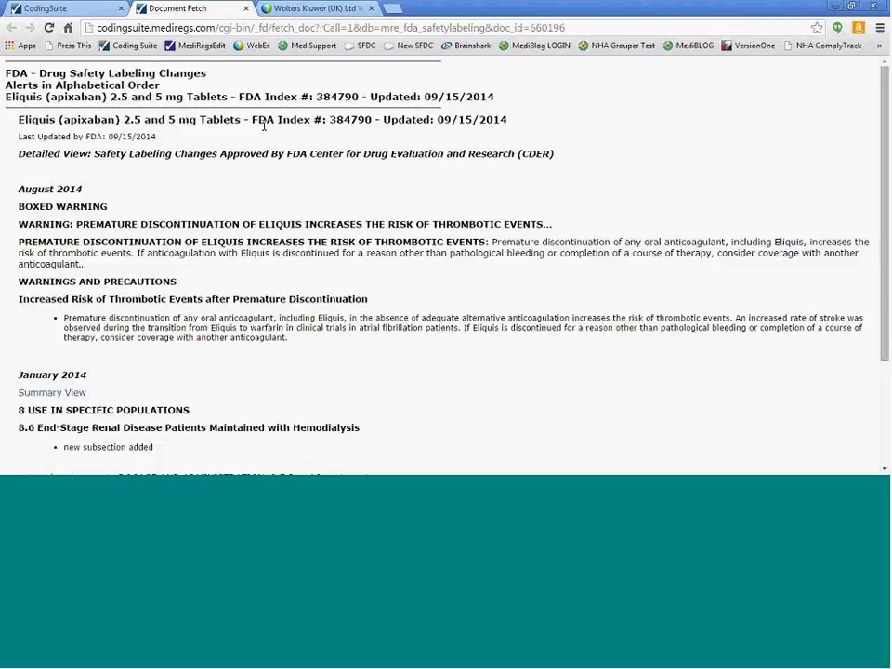
scroll(882, 223, down, 2)
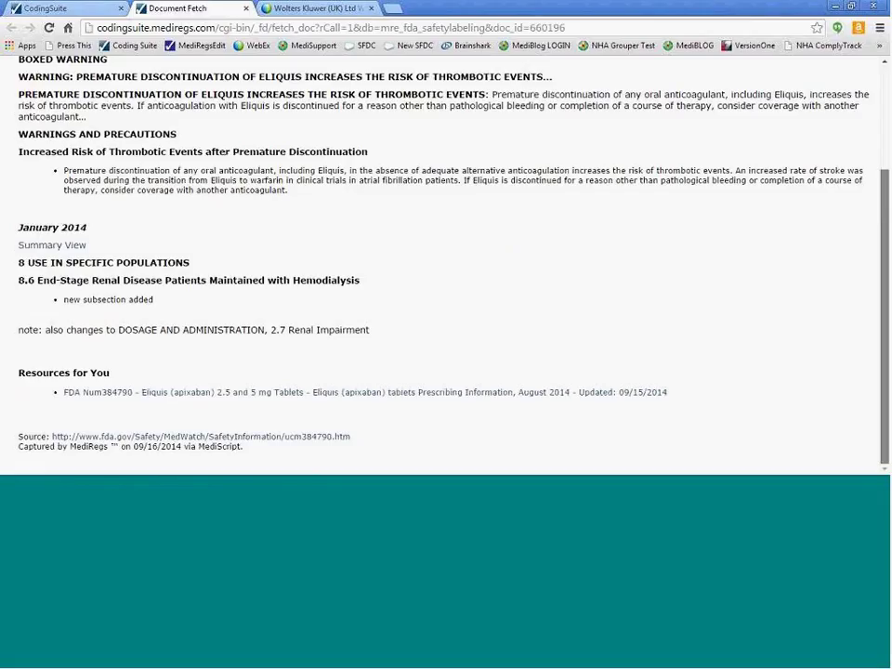
scroll(823, 143, up, 3)
- Show the print preview of the printable Eliquis document and cancel it without saving
right_click(335, 165)
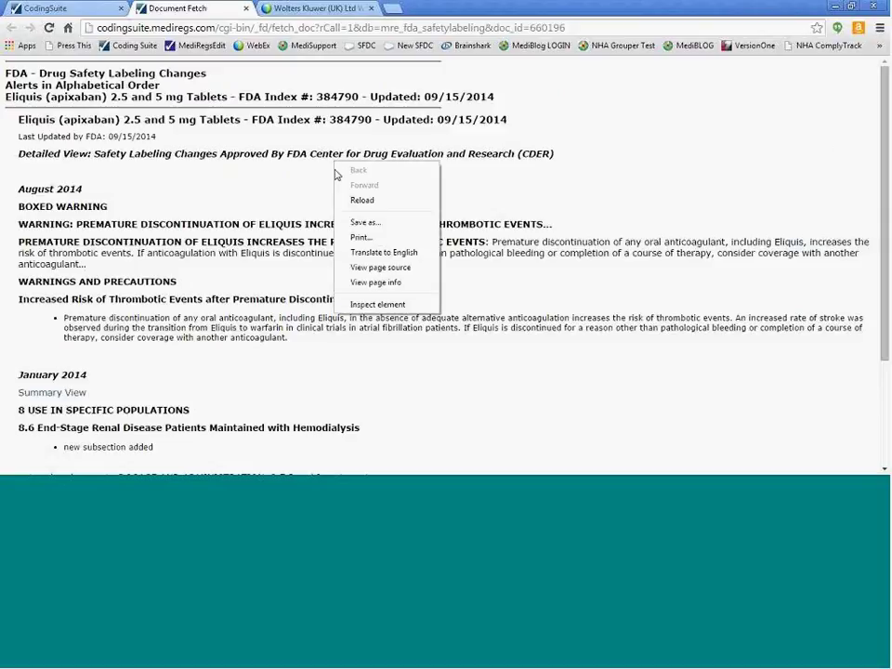
click(353, 239)
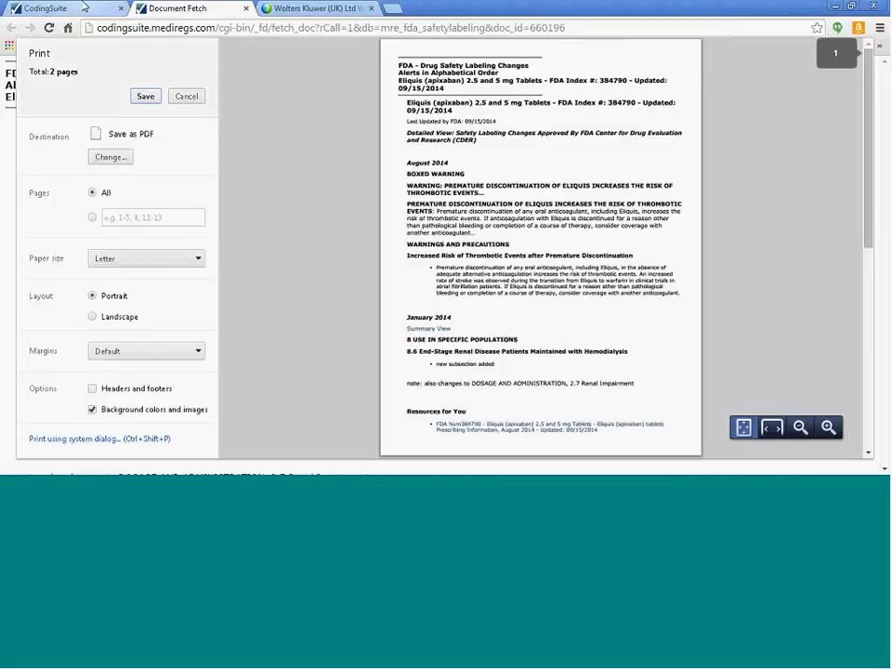
click(46, 8)
click(177, 8)
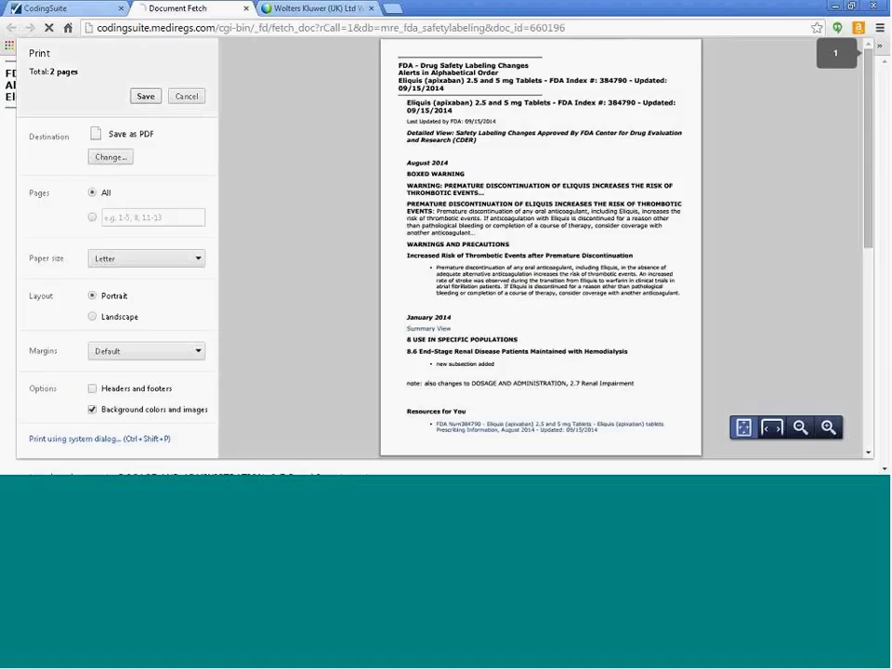
click(185, 96)
- Highlight "Updated: 09/15/2014" in the heading of the printable Eliquis document and close that copy
right_click(273, 124)
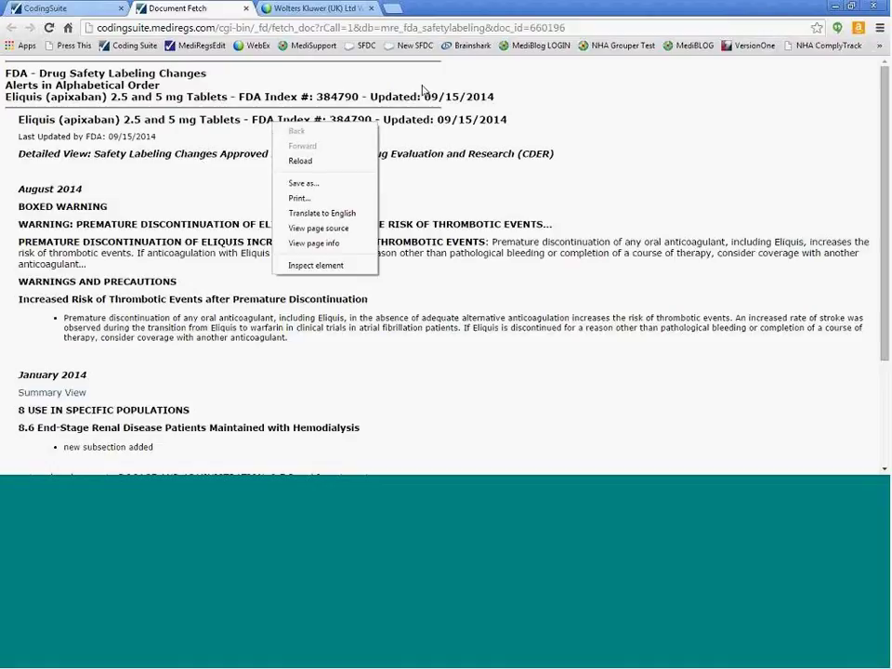
click(371, 94)
drag(371, 94, 502, 99)
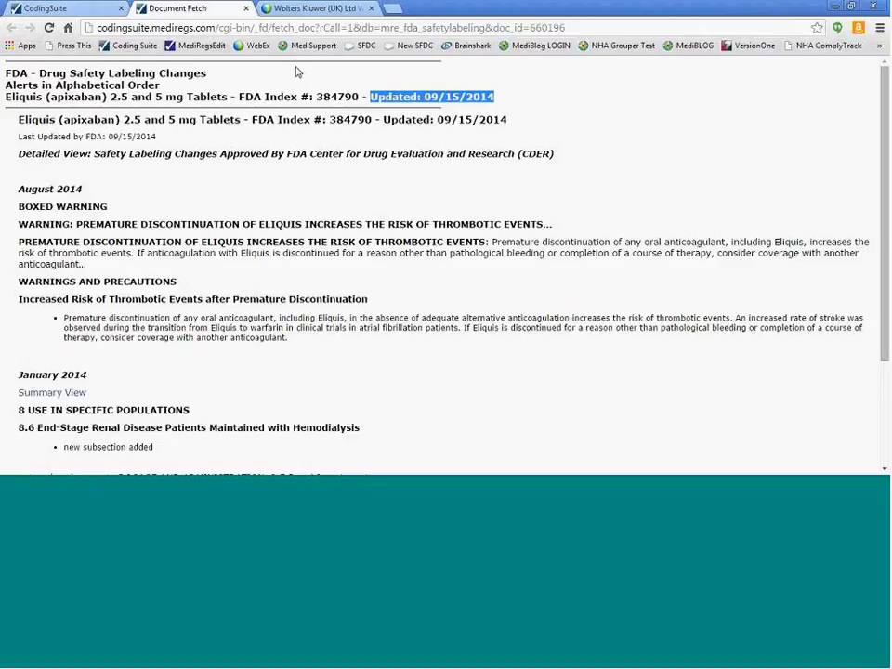
middle_click(184, 8)
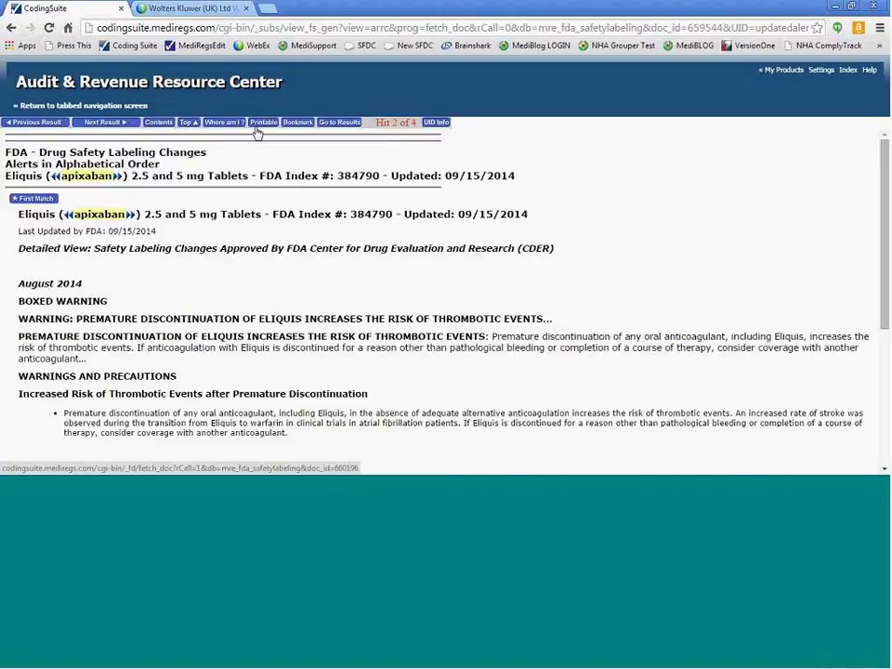
- Leave the Eliquis document for the tabbed navigation screen and open the 2011 Transmittals and MLN Matters list under CMS Transmittals
click(9, 29)
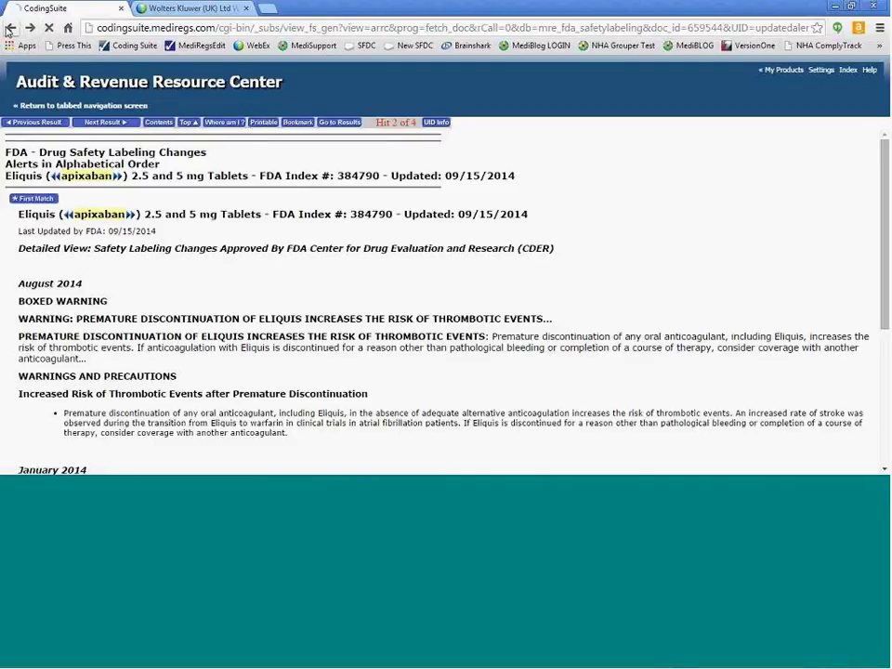
click(9, 29)
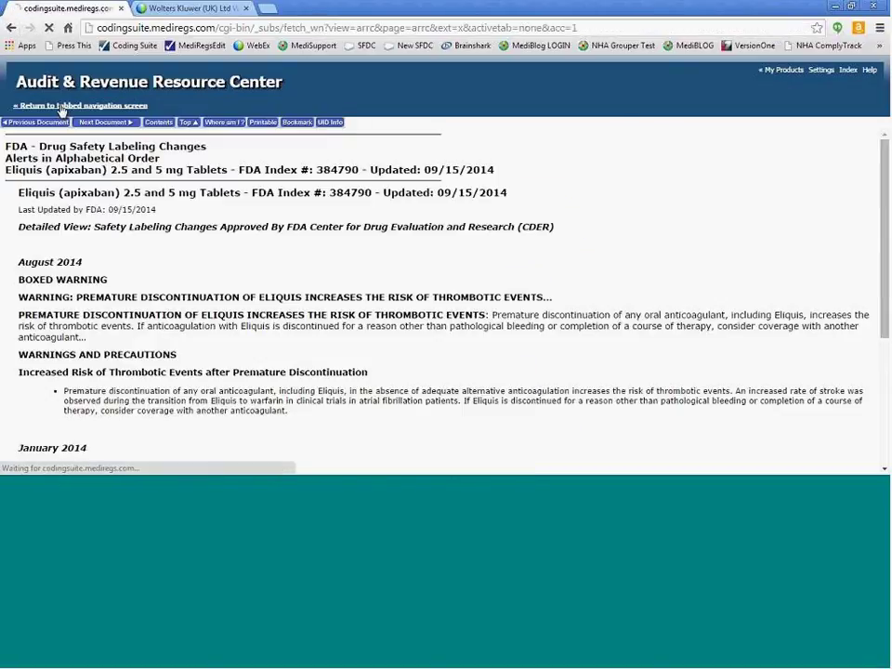
click(62, 136)
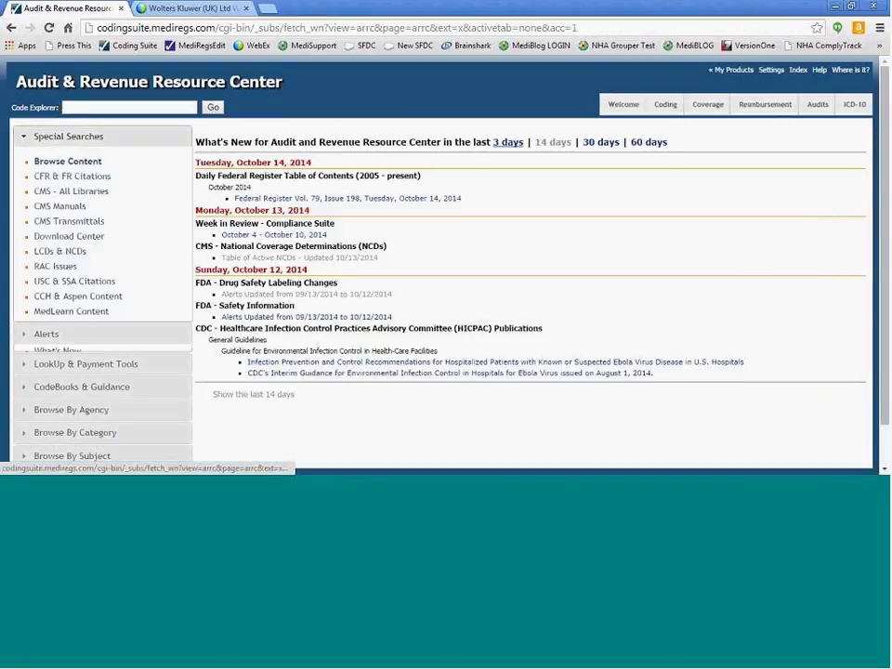
click(68, 223)
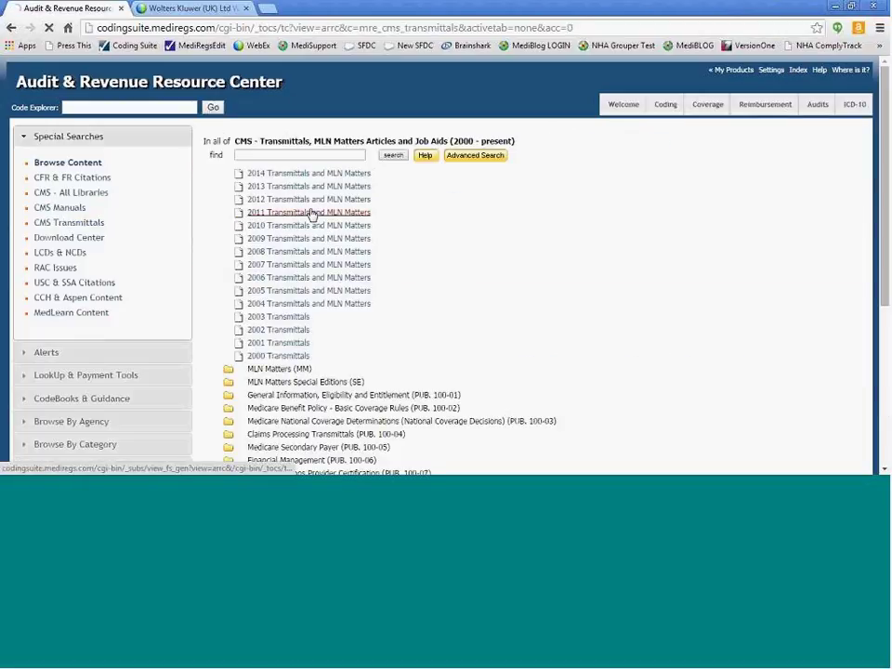
click(312, 213)
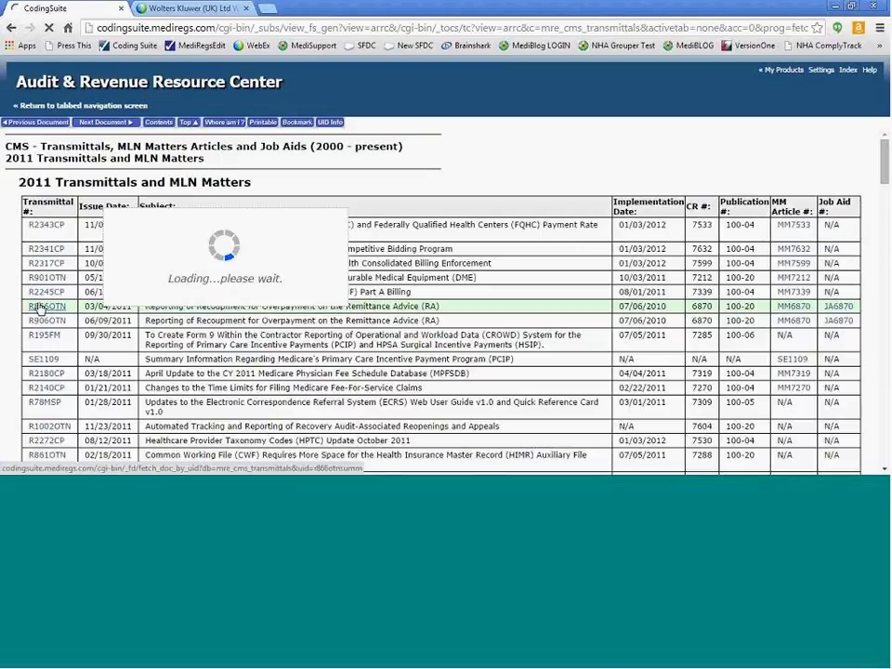
- Open the JA6870 job aid on recoupment for overpayment and save its PDF in Downloads as JA6870_20141014
click(40, 307)
click(130, 390)
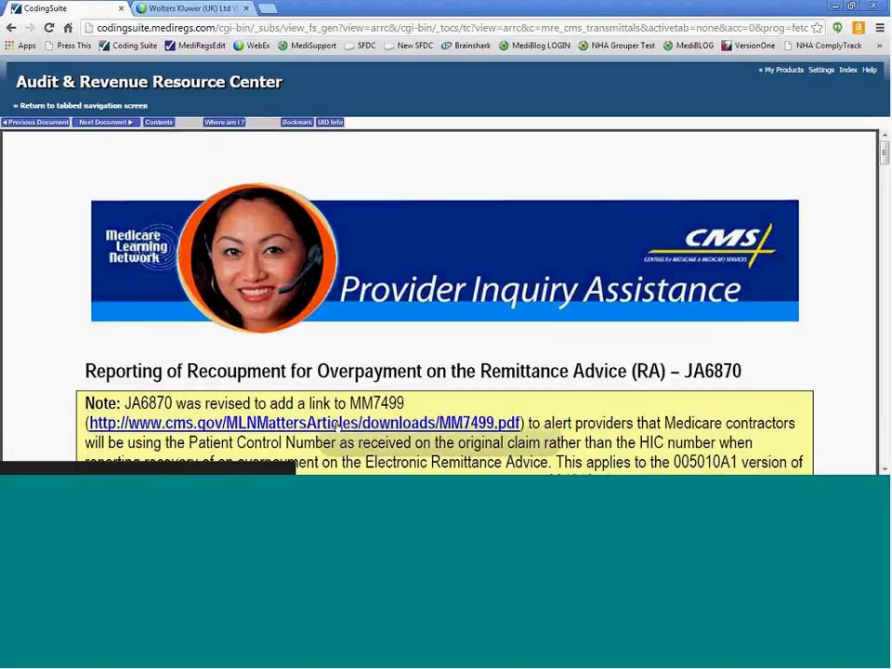
mouse_move(369, 462)
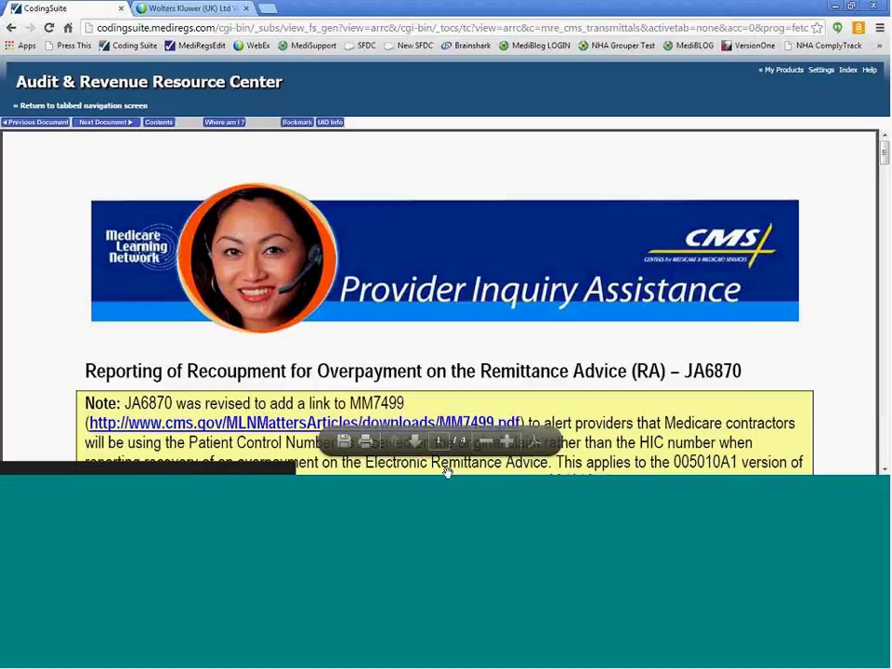
click(344, 442)
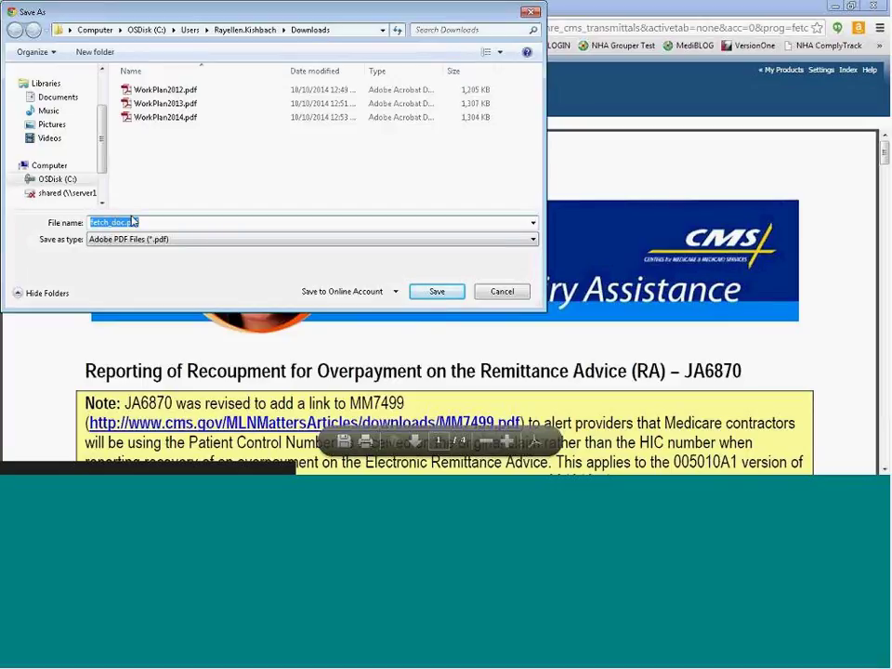
text(JA6870_20141014)
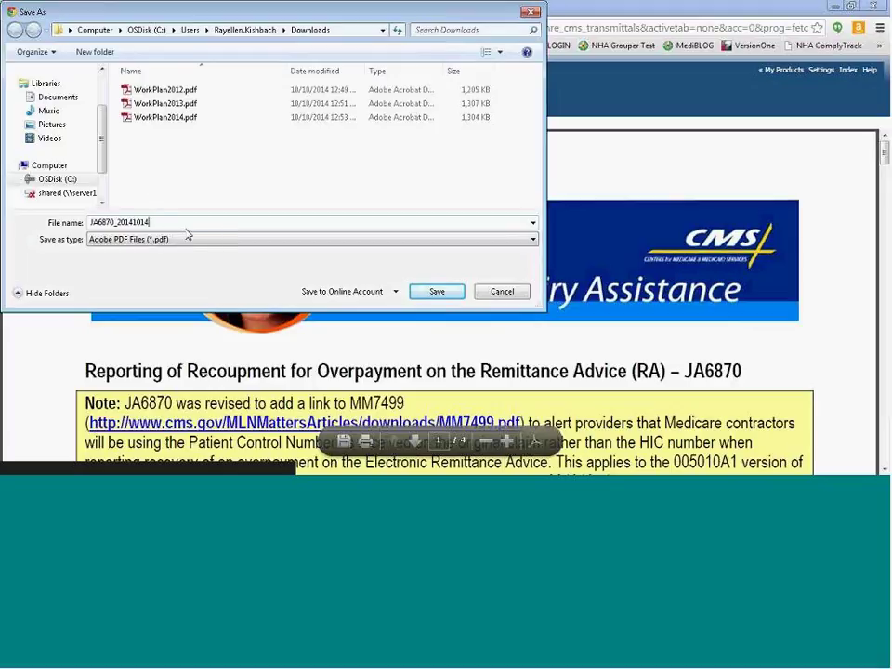
click(435, 295)
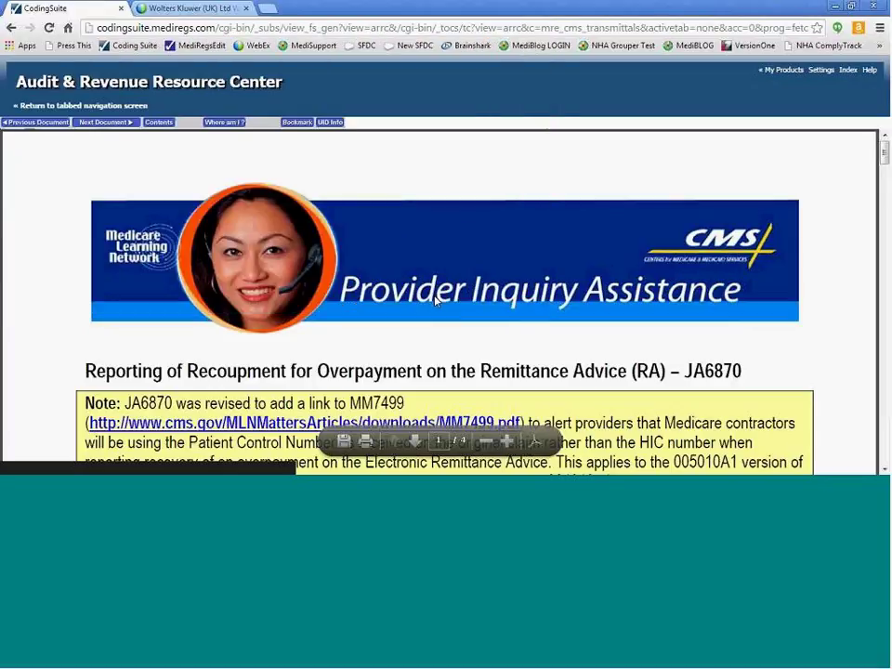
- Return to the Welcome page of the tabbed navigation screen and open the Code Explorer in a separate browser tab
click(84, 109)
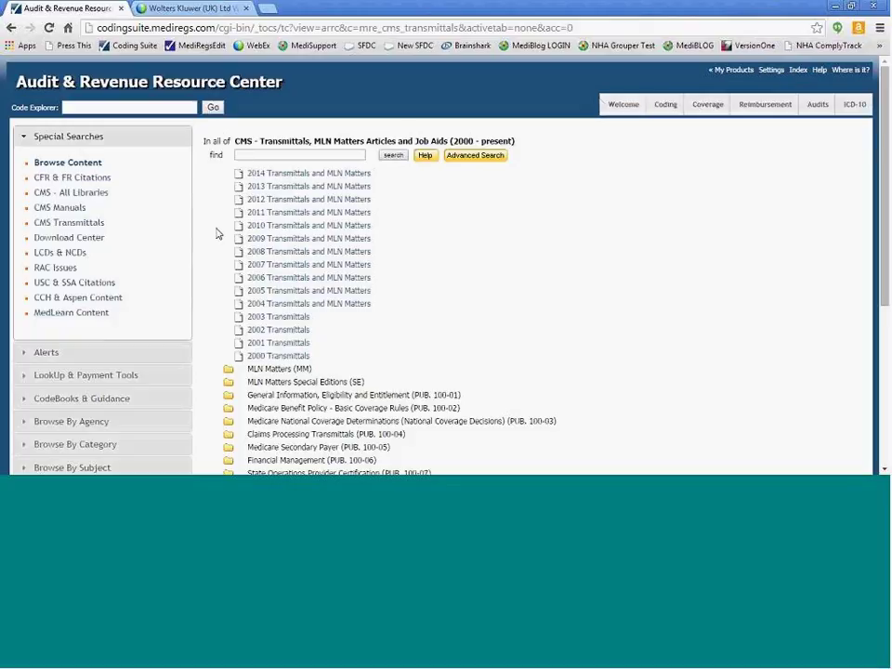
click(617, 106)
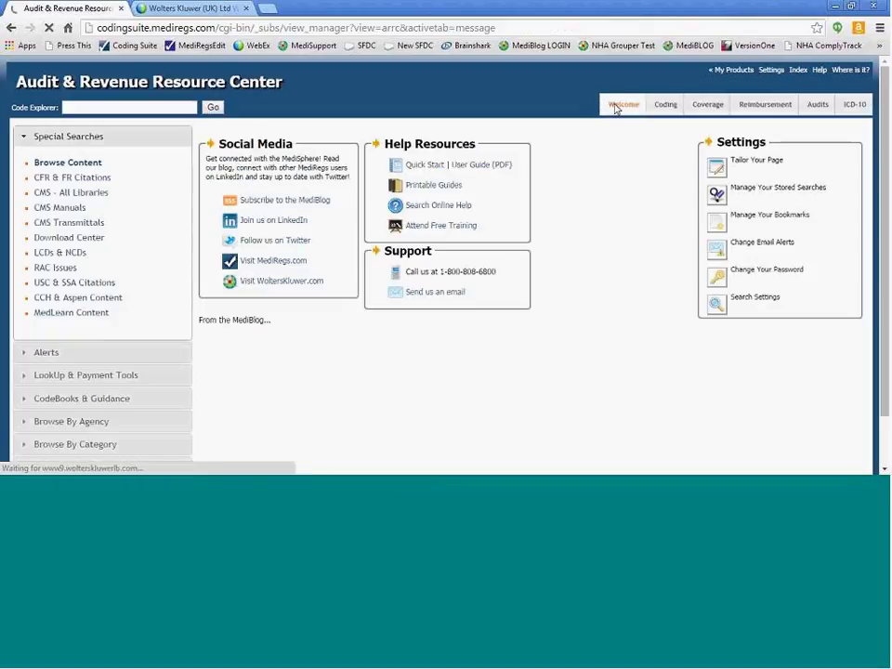
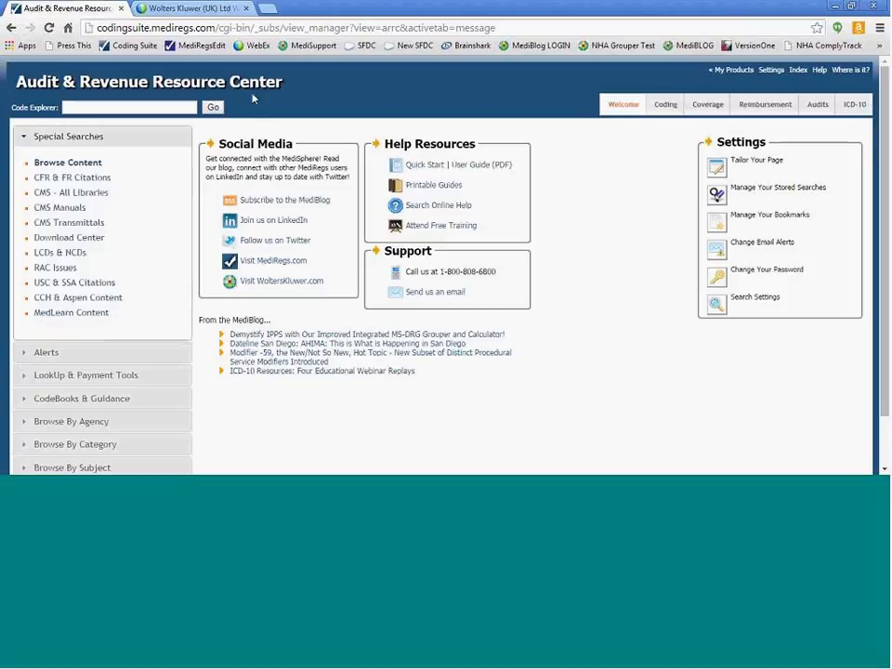
click(33, 109)
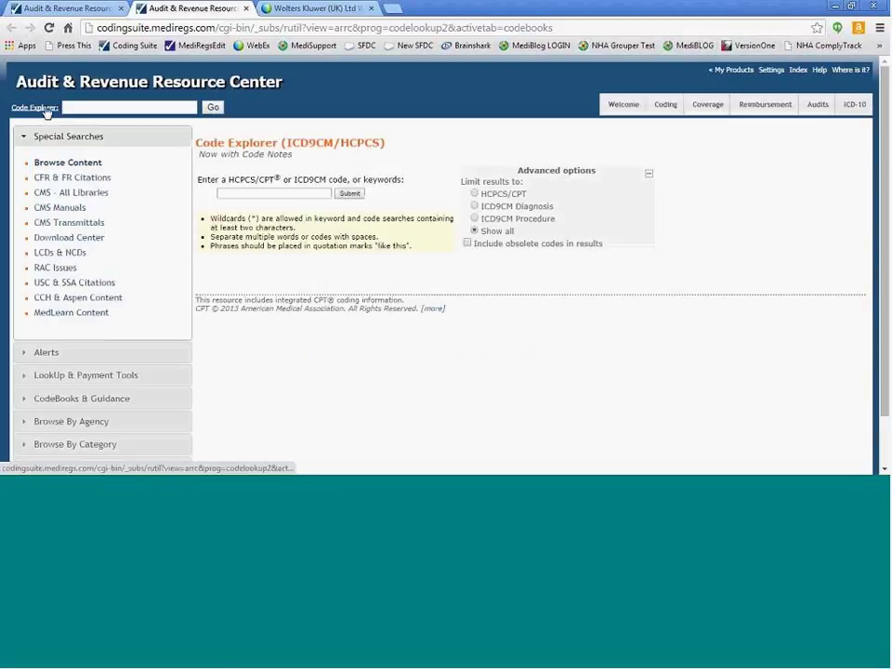
click(86, 105)
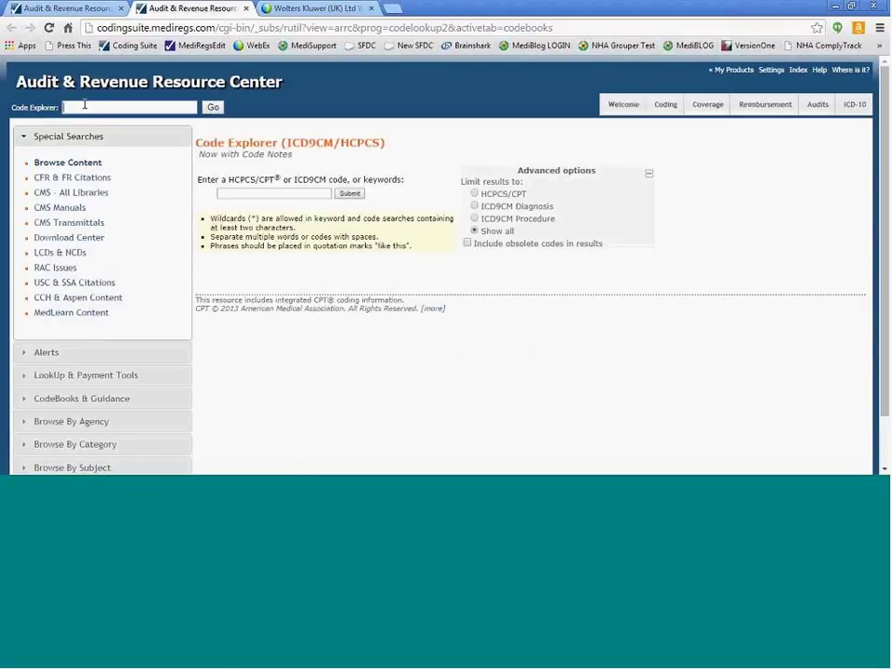
click(75, 163)
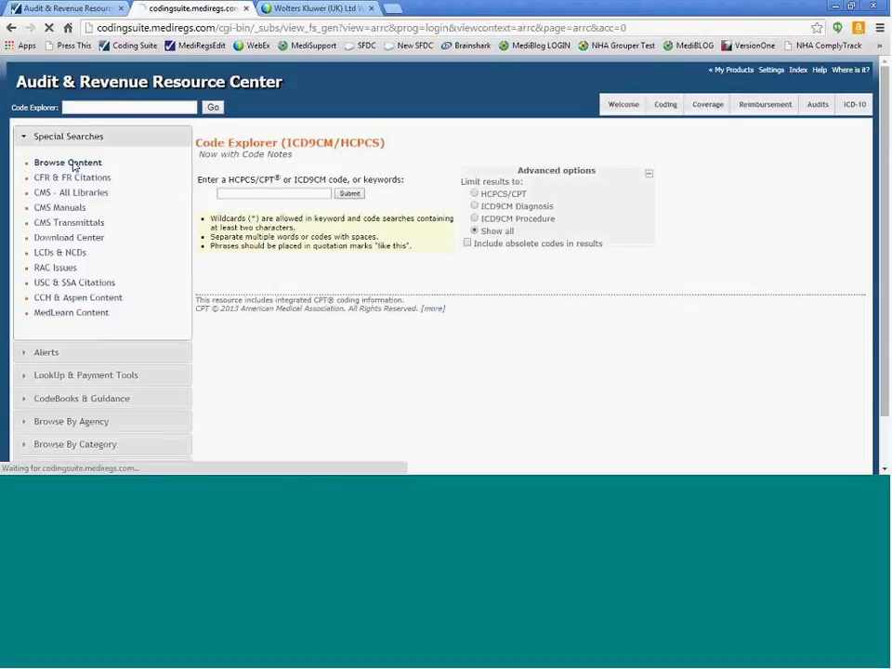
click(70, 140)
click(71, 107)
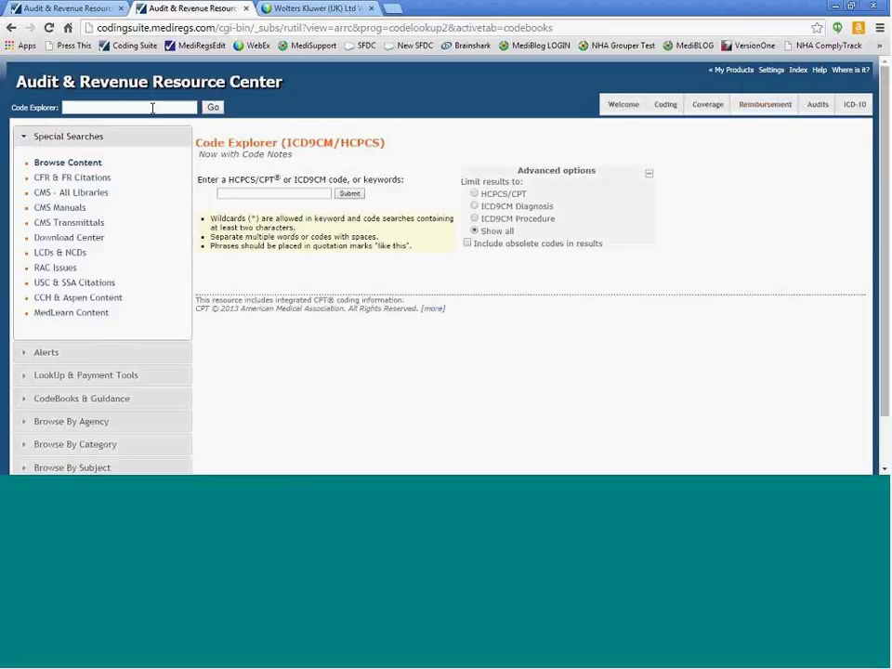
click(116, 105)
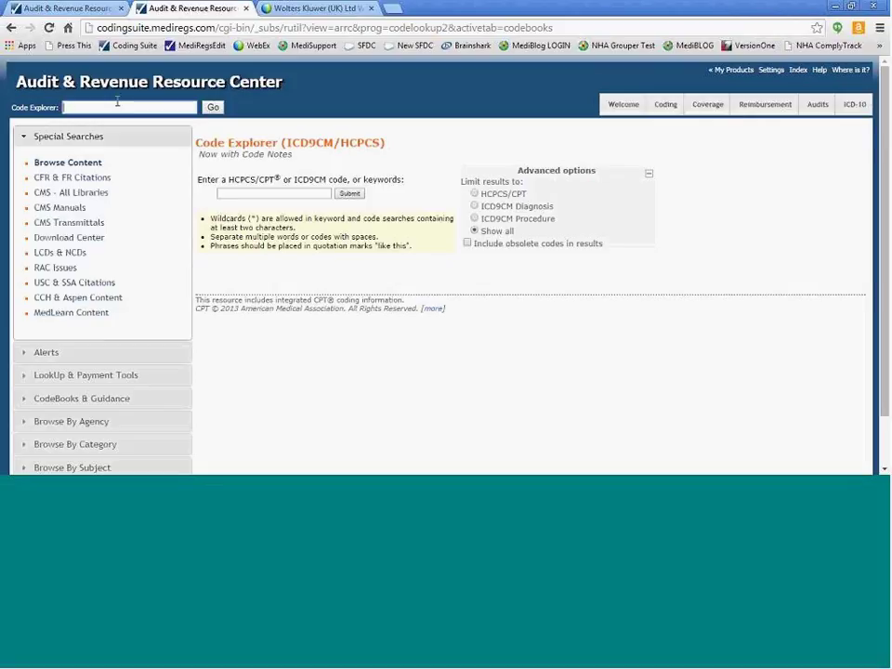
- Look up the code 20604 in the Code Explorer with results set to show all
click(258, 191)
text(20604)
click(349, 196)
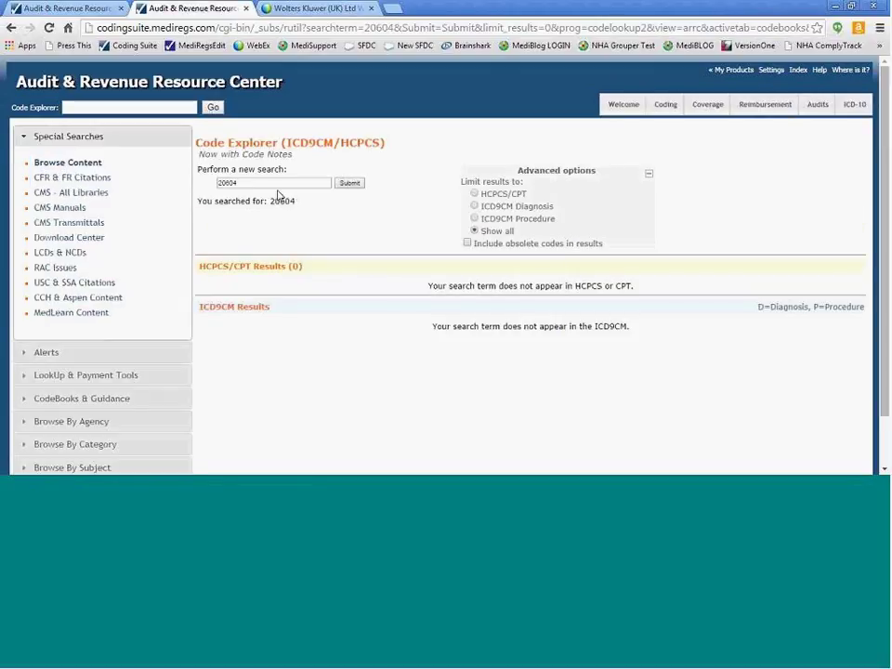
- Run a new Code Explorer search for the keyword "atherectomy" in place of the code
drag(268, 183, 221, 183)
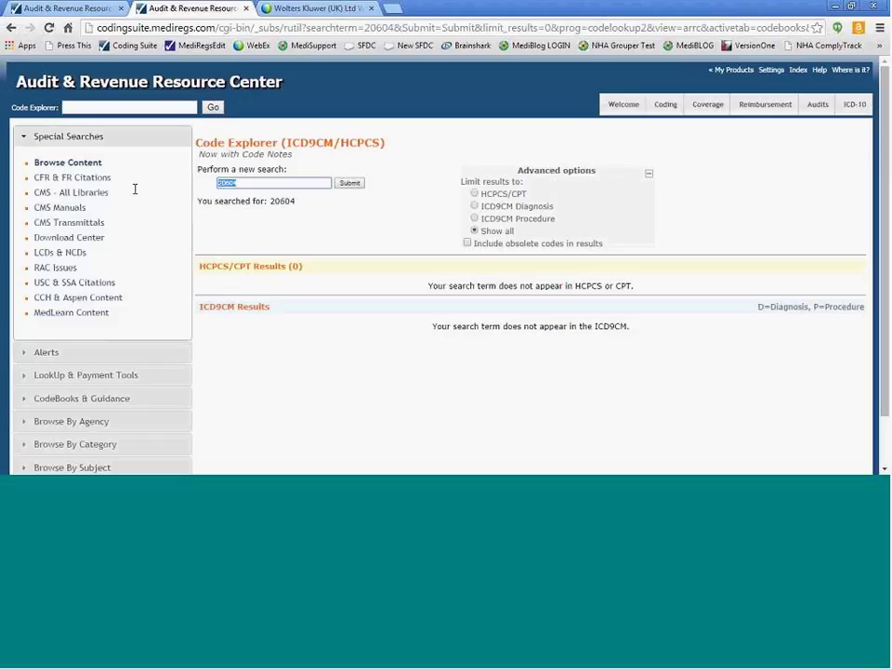
text(a)
key(Down)
key(Return)
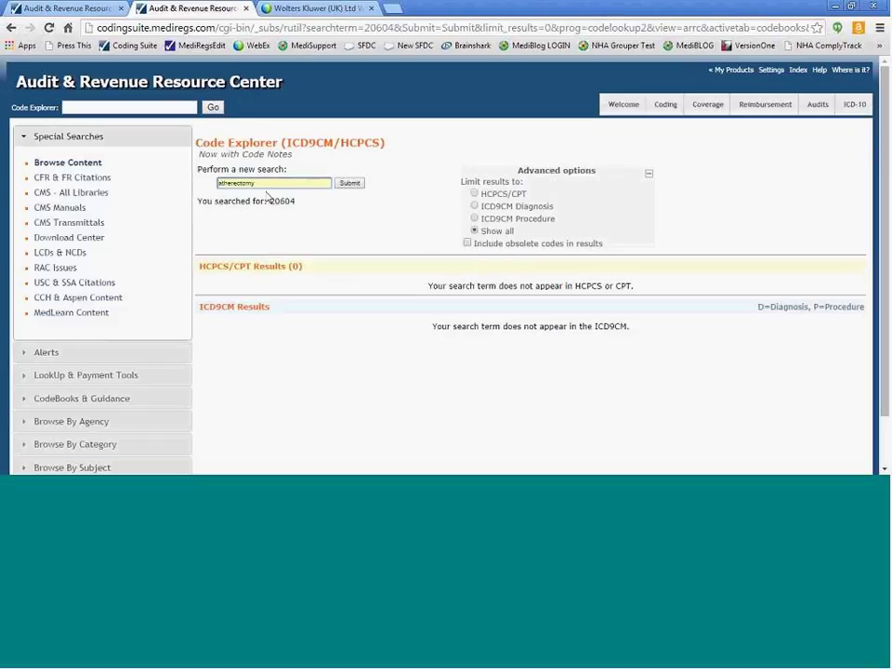
click(359, 184)
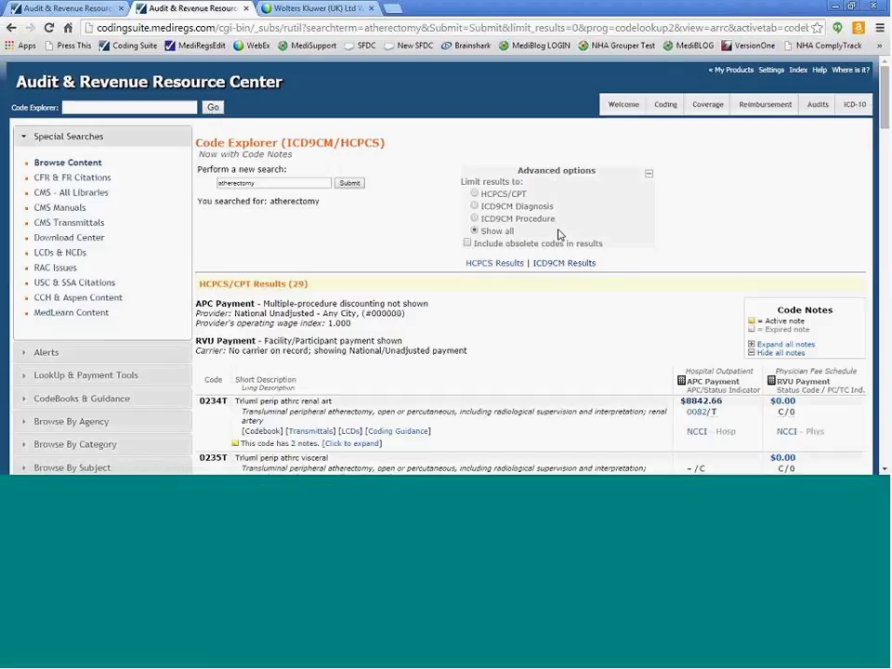
- Jump to the ICD9CM results for atherectomy and examine the 00 and 00.6 category headings above the detailed codes
click(556, 264)
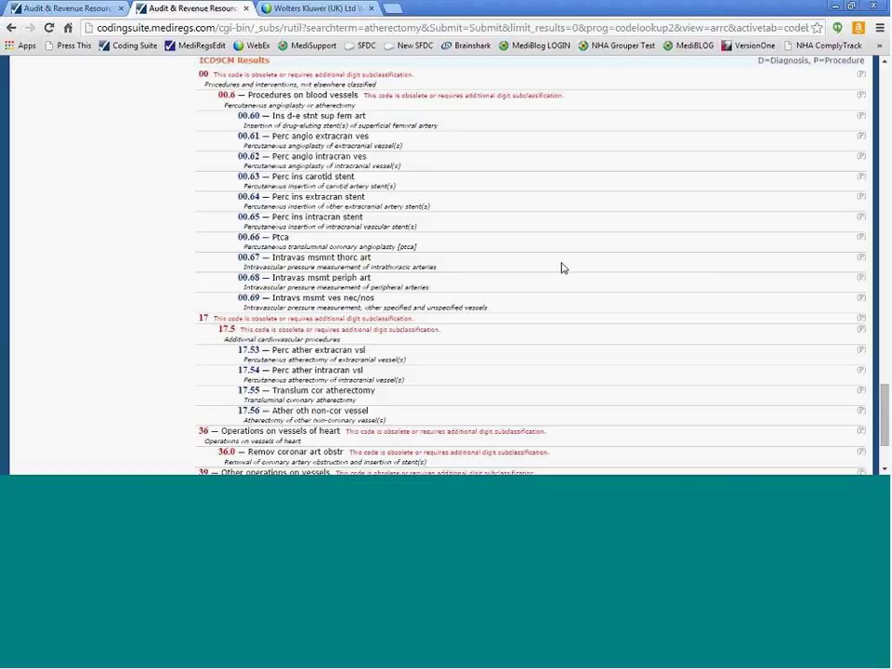
drag(883, 410, 883, 402)
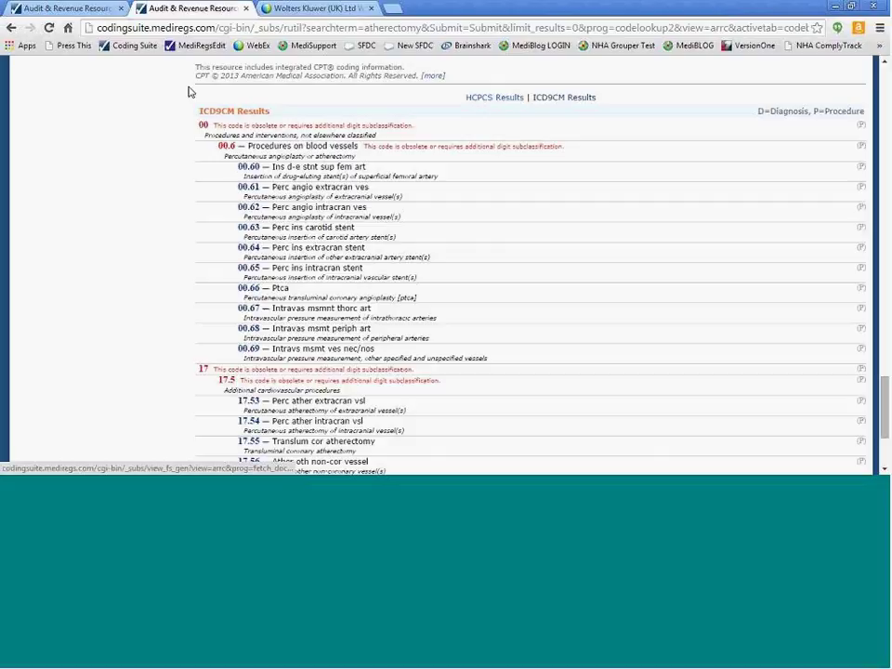
double_click(225, 146)
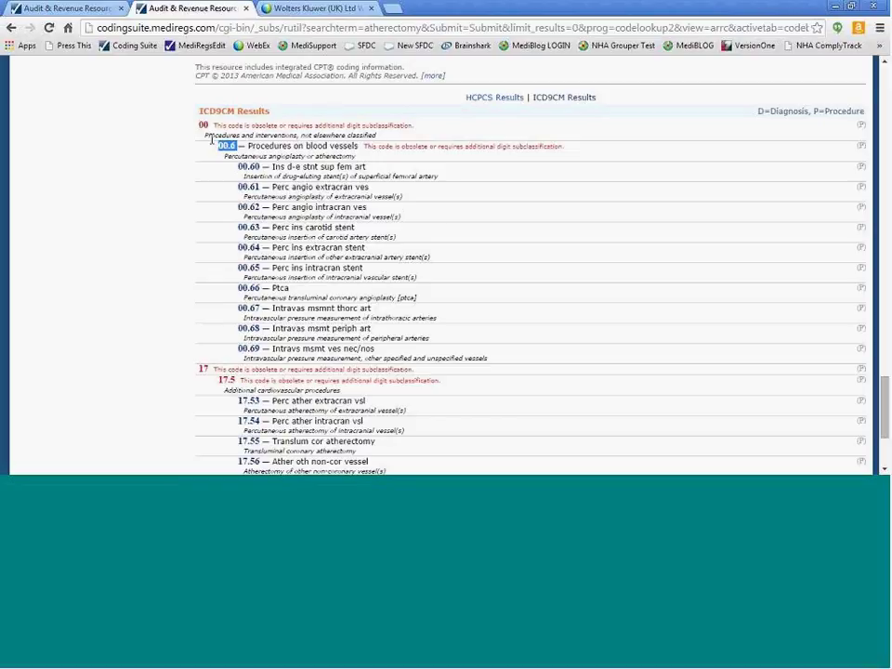
double_click(203, 126)
drag(206, 126, 193, 159)
click(194, 158)
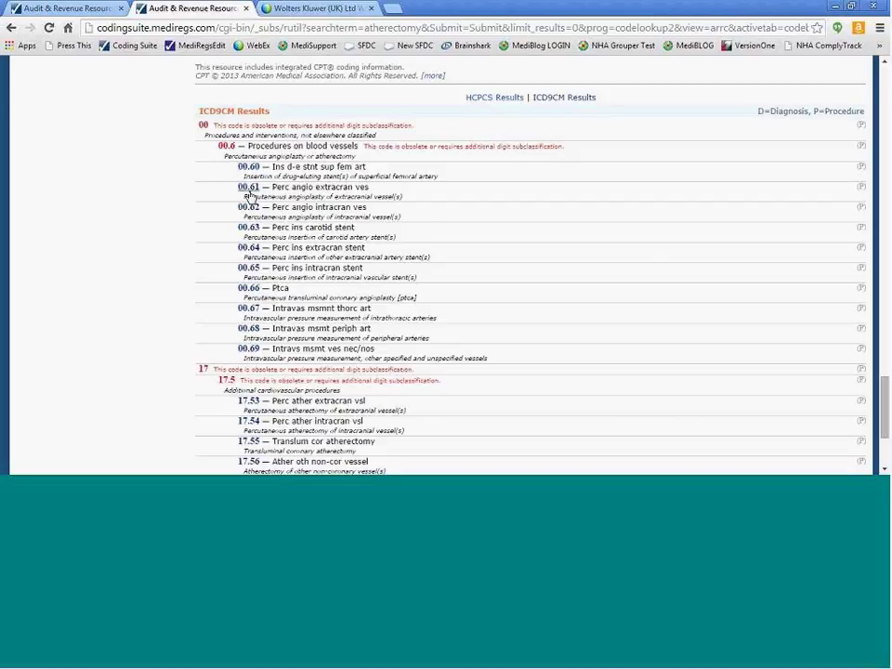
- View the ICD-9-CM codebook page for code 00.64, and return to the atherectomy search results
click(249, 249)
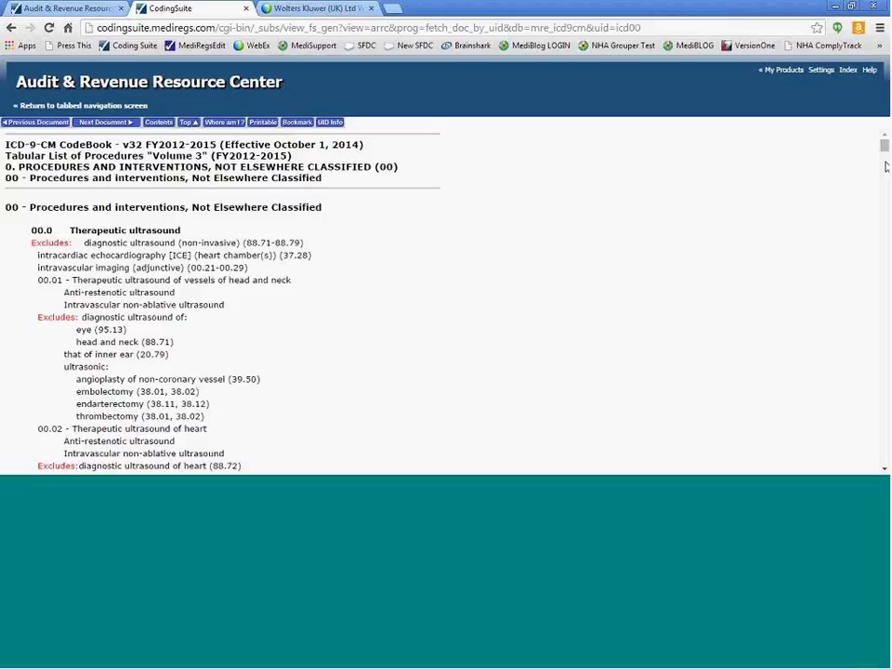
mouse_move(886, 156)
mouse_down()
mouse_move(887, 181)
mouse_move(887, 144)
mouse_up()
click(11, 28)
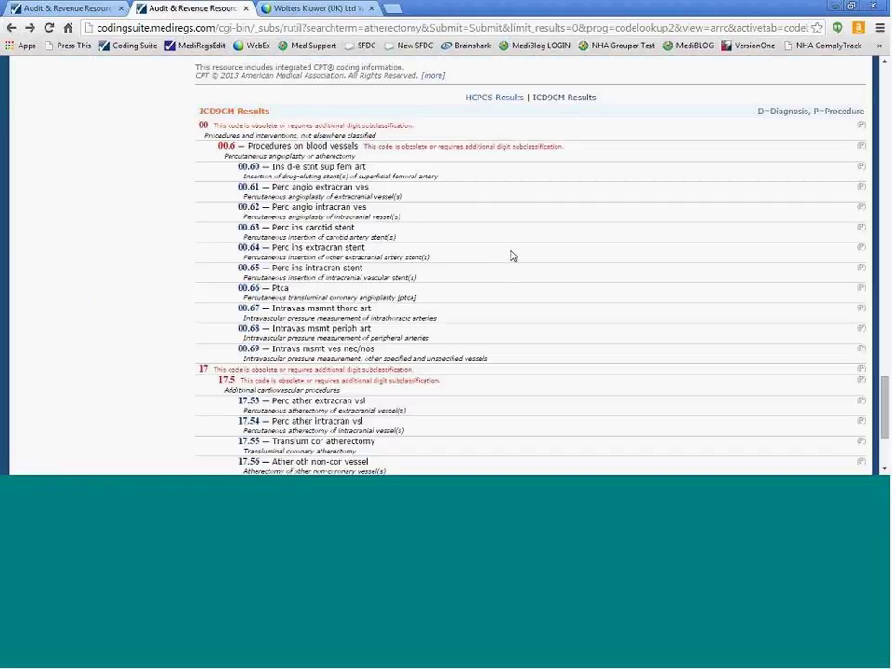
- Copy code 37225 from the HCPCS/CPT results and run a new Code Explorer search for it
scroll(662, 140, down, 3)
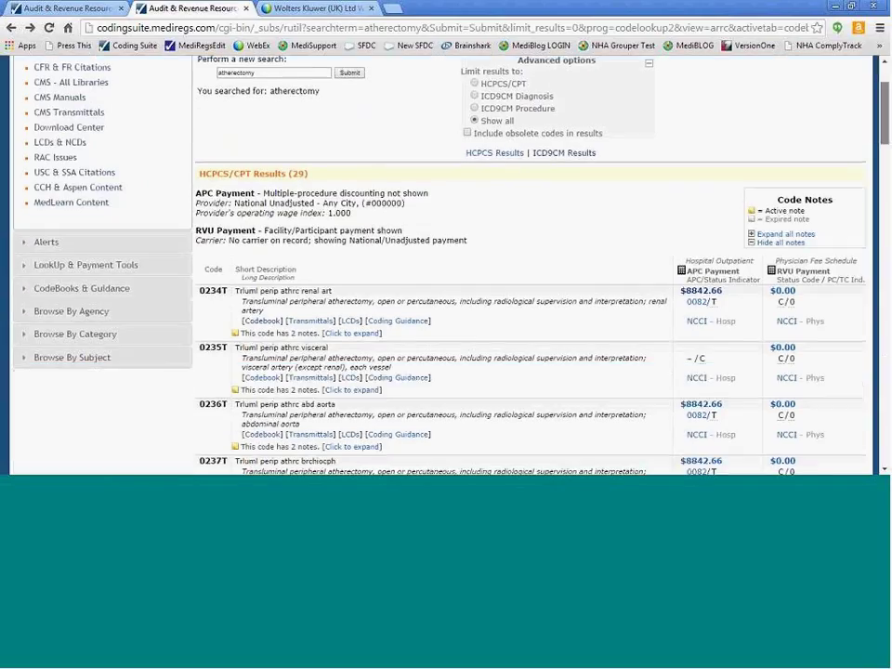
scroll(441, 260, down, 1)
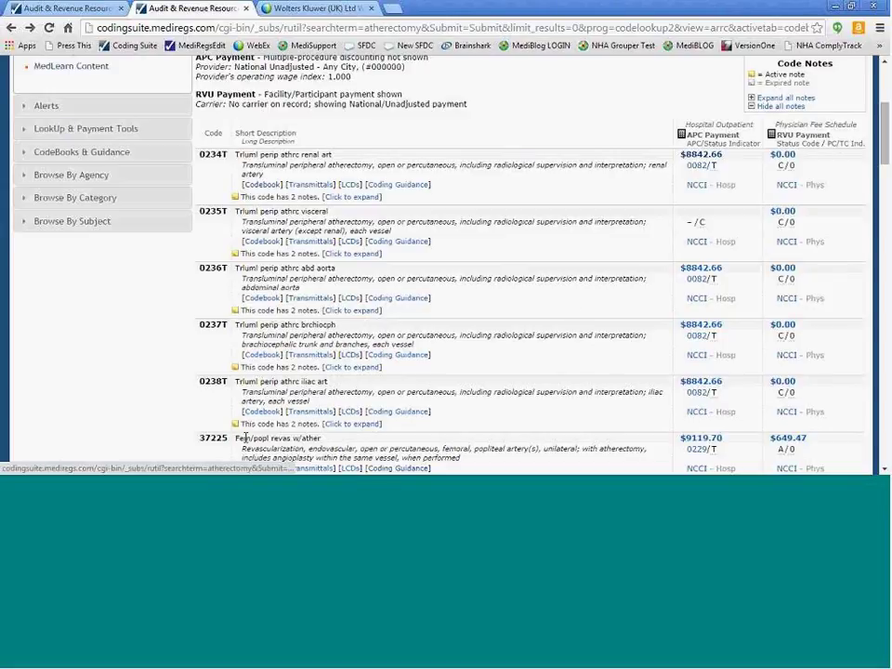
drag(226, 437, 199, 436)
key(ctrl+c)
scroll(199, 437, up, 3)
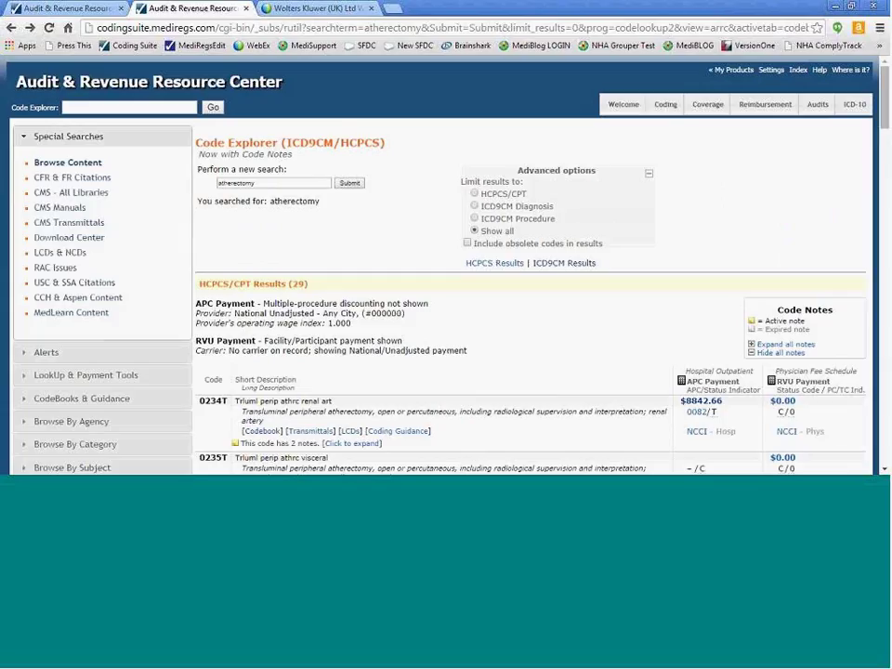
double_click(249, 183)
key(ctrl+v)
click(349, 184)
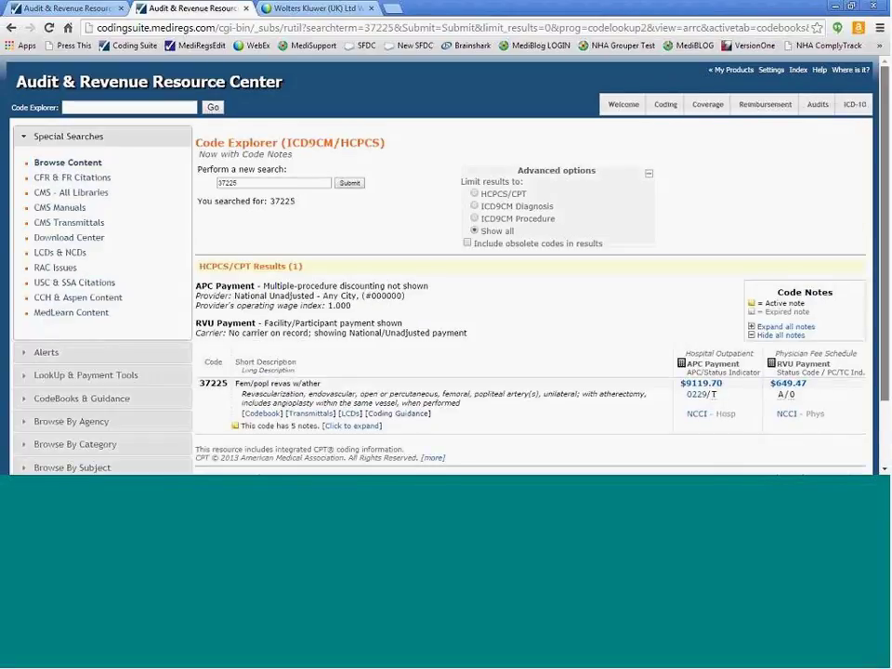
- Broaden the code search with a wildcard by searching for 3722*
scroll(441, 279, down, 1)
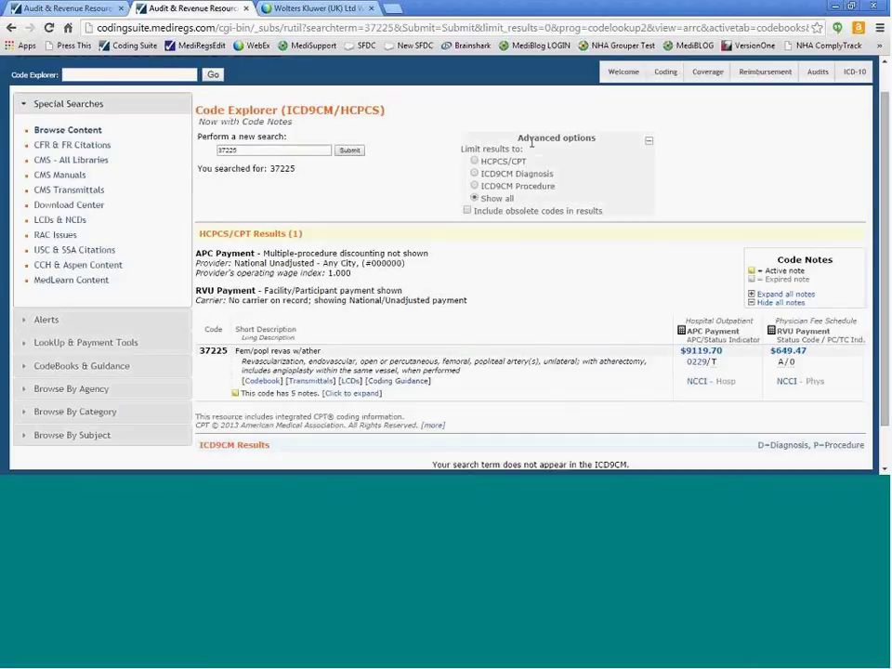
click(327, 151)
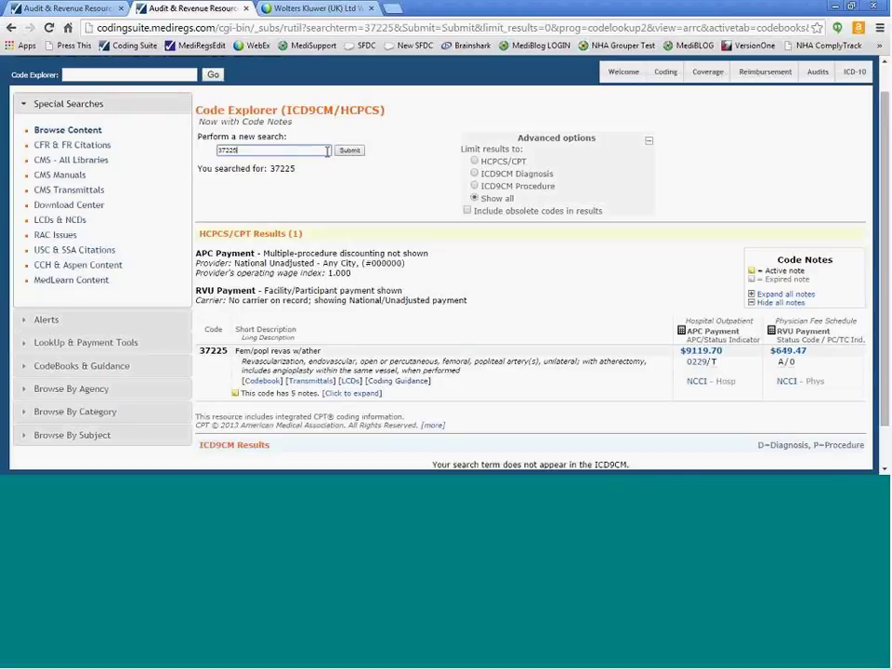
key(BackSpace)
text(*)
click(349, 150)
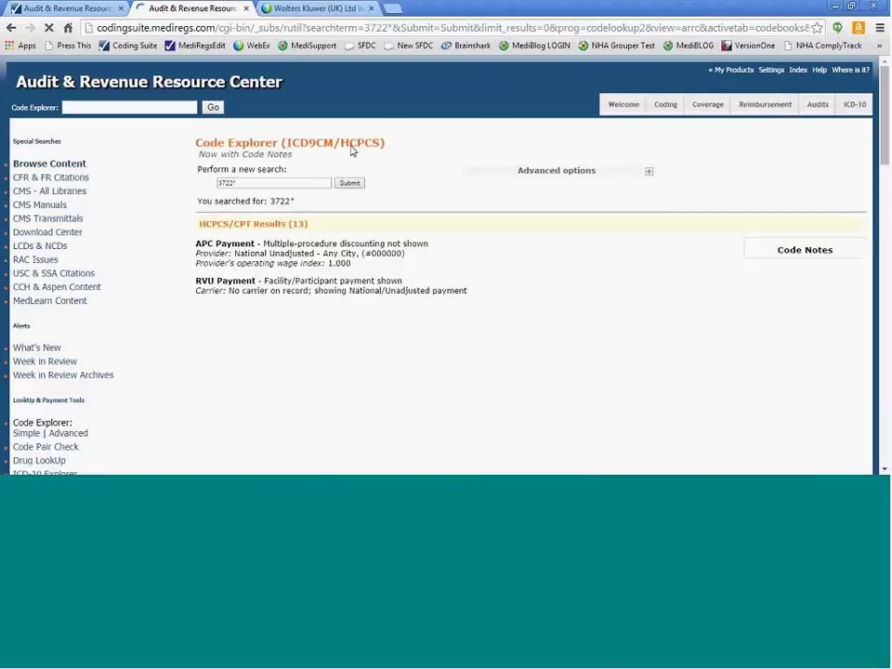
- Replace the wildcard term with the full code 37225 and run the search again
click(257, 183)
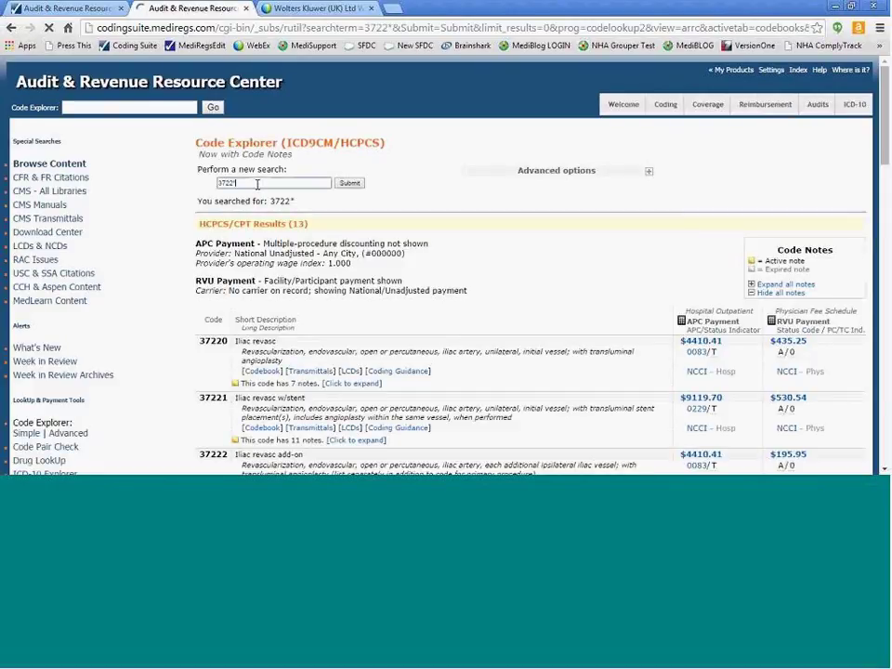
key(BackSpace)
text(0-)
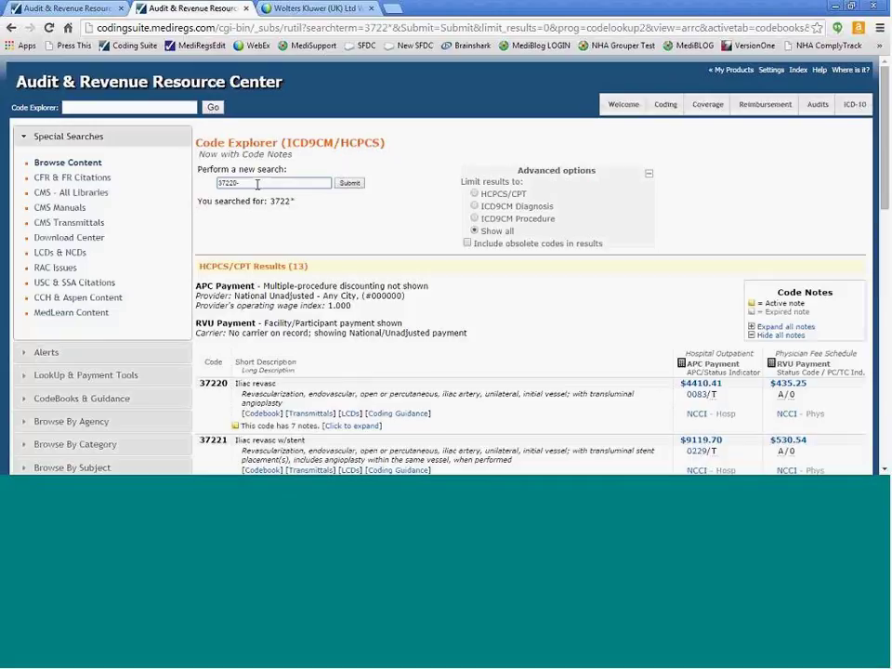
text(37220)
key(BackSpace)
key(BackSpace)
key(BackSpace)
key(BackSpace)
key(BackSpace)
key(BackSpace)
key(BackSpace)
text(5)
key(Return)
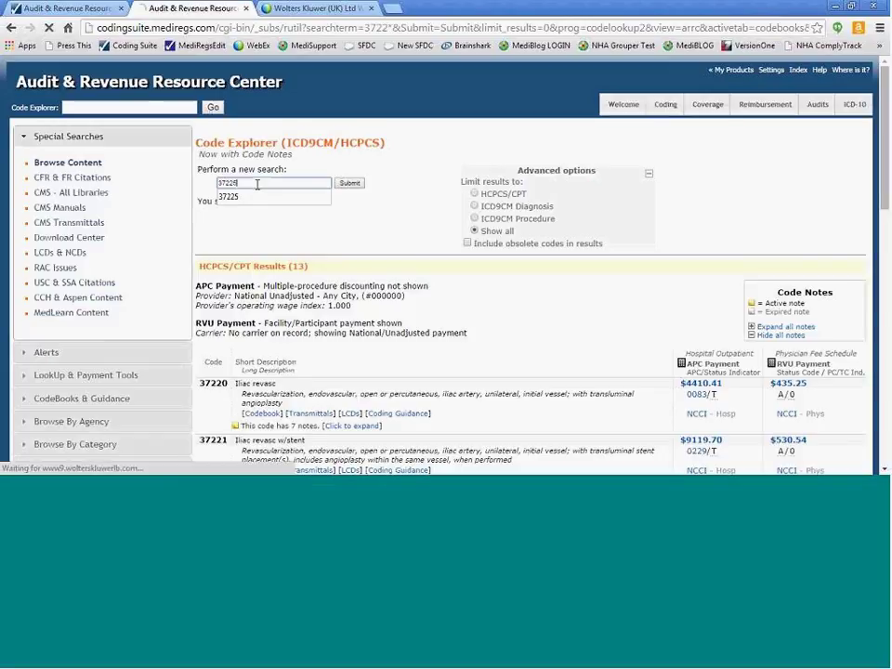
- Turn on the option to include obsolete codes in the results, and turn it off again
click(467, 242)
drag(472, 246, 605, 243)
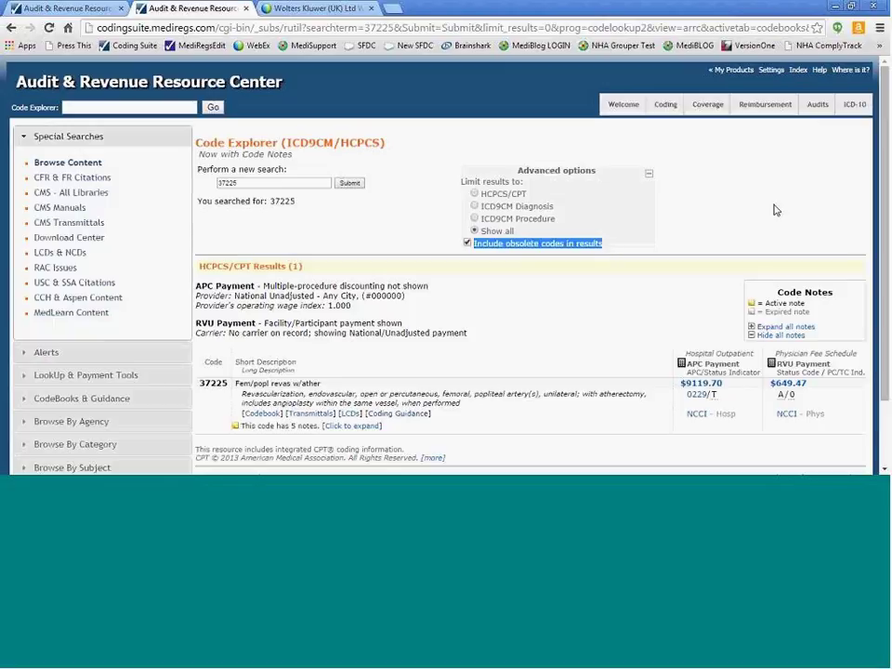
click(467, 242)
- Review the short and long descriptions of code 37225, expand its code notes, and hide all notes again
scroll(883, 182, down, 2)
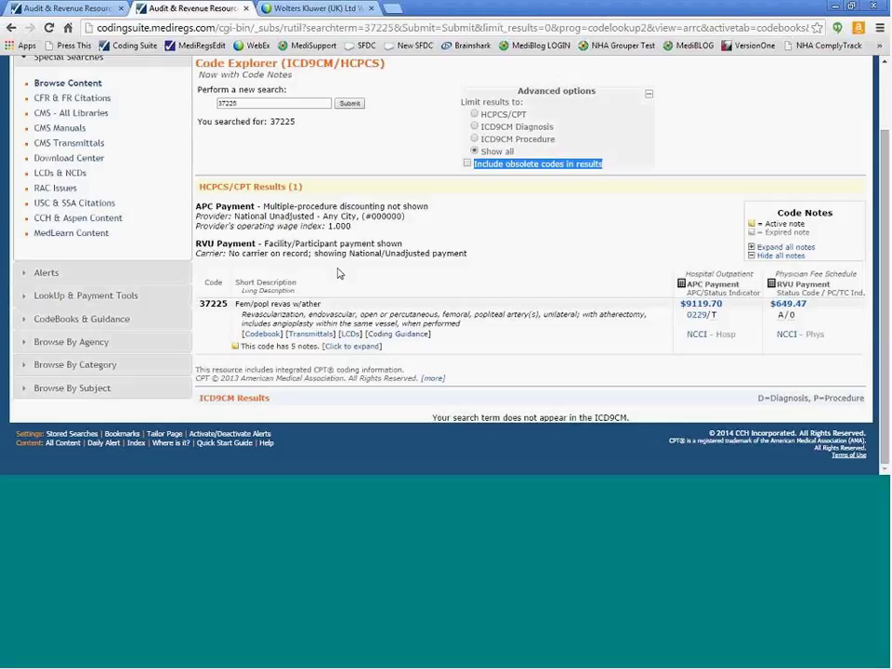
drag(236, 304, 322, 304)
drag(241, 316, 464, 324)
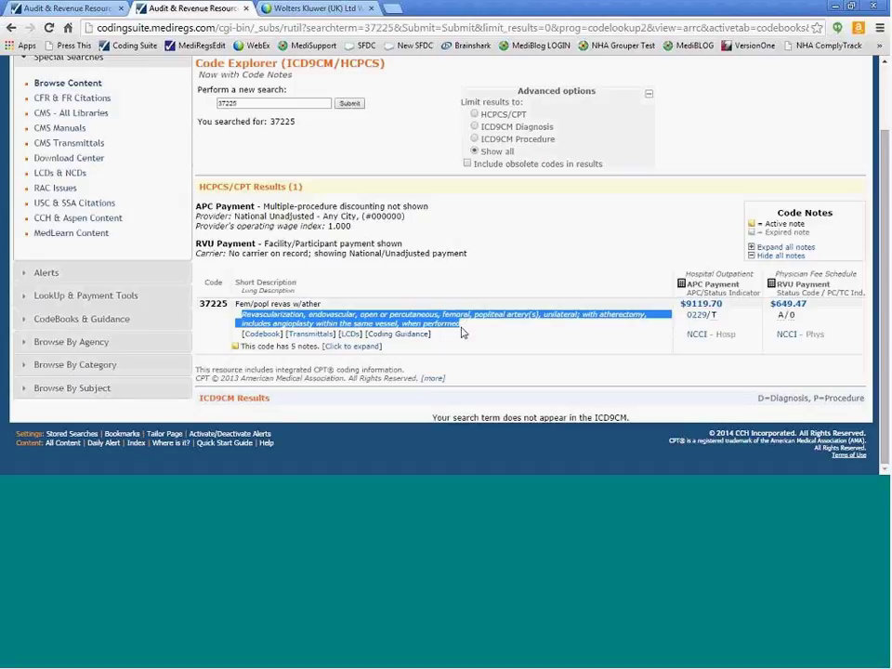
click(351, 345)
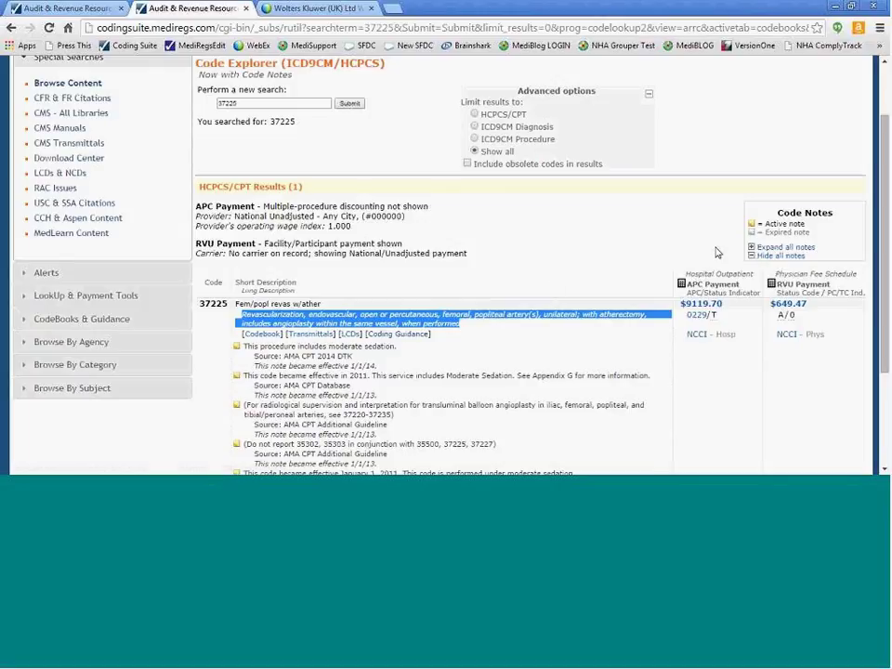
click(760, 256)
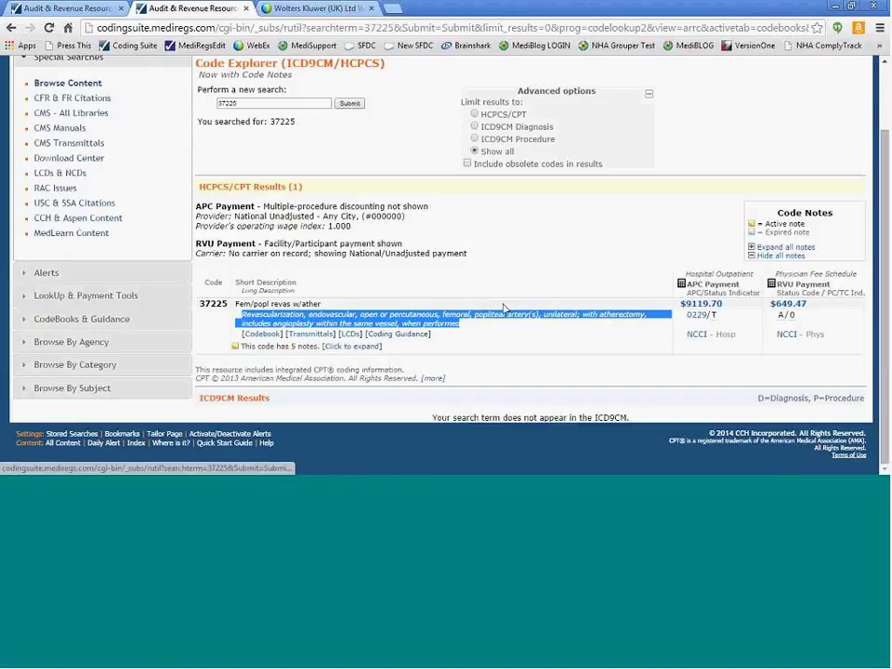
- Open the codebook page for code 37225 and check the codebook year and code in its heading
click(262, 343)
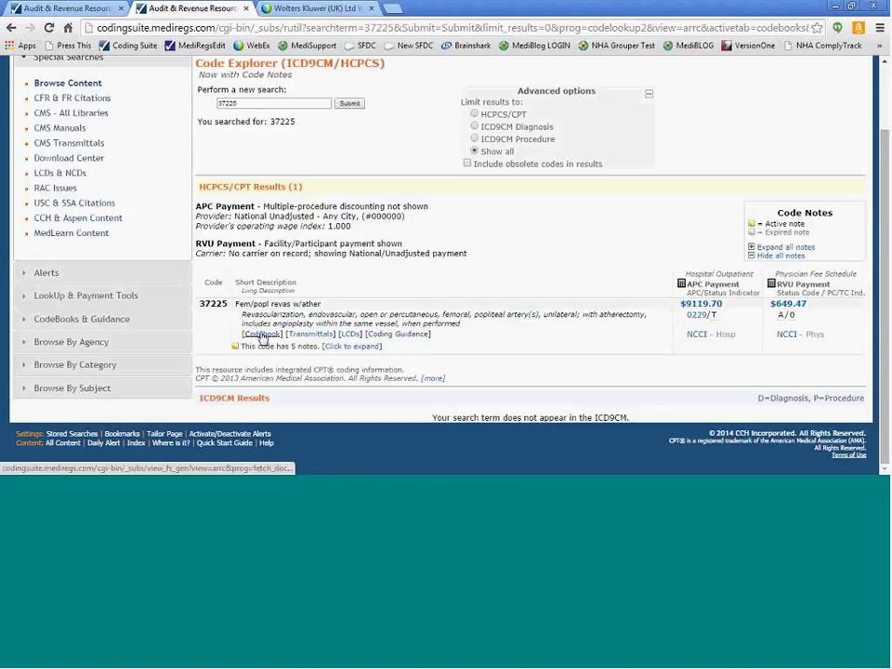
click(263, 340)
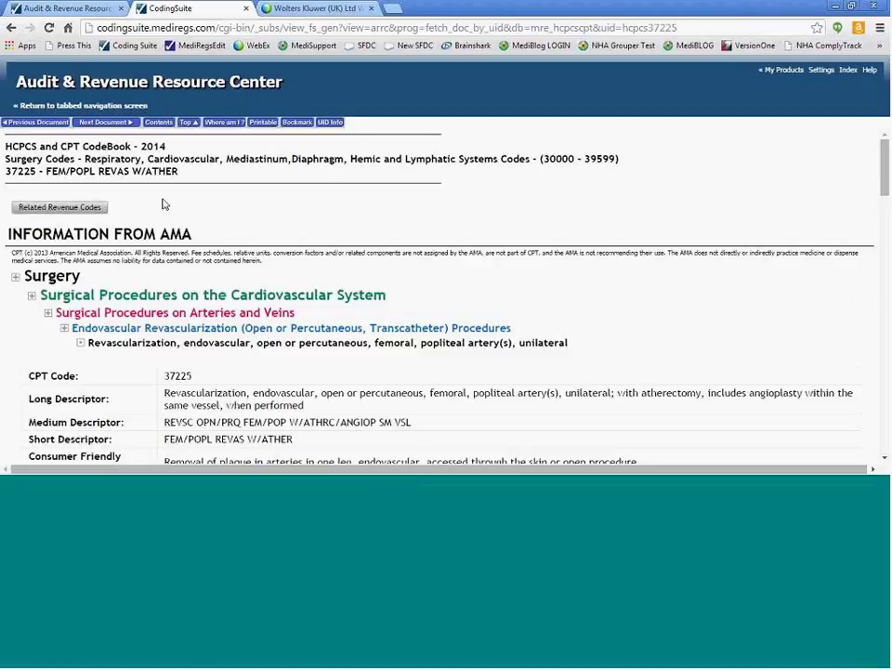
drag(6, 146, 169, 146)
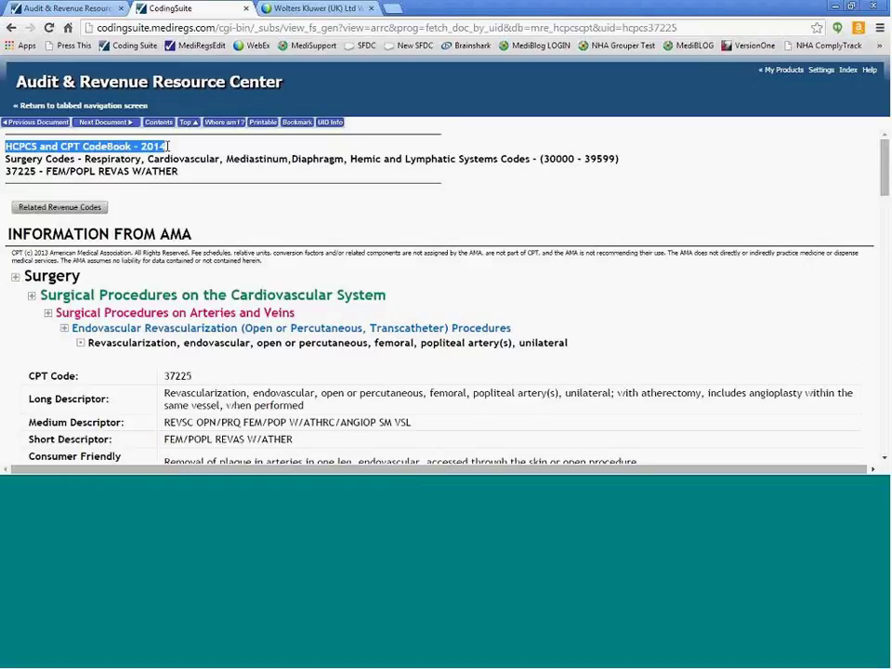
click(35, 172)
drag(34, 172, 4, 172)
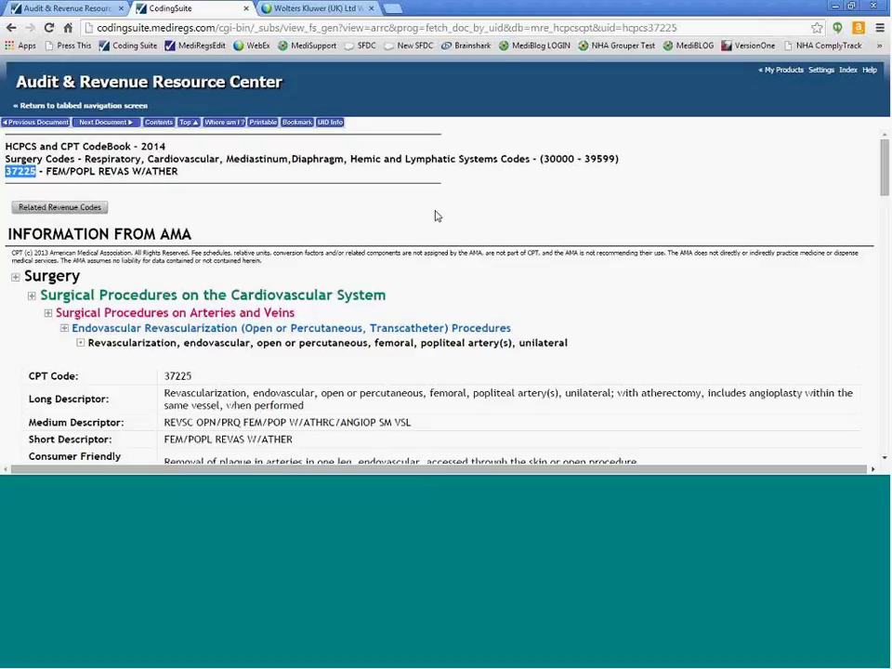
- Expand the AMA guidelines for Cardiovascular System, Arteries and Veins, and Endovascular Revascularization, and look through the guideline text
drag(886, 168, 885, 182)
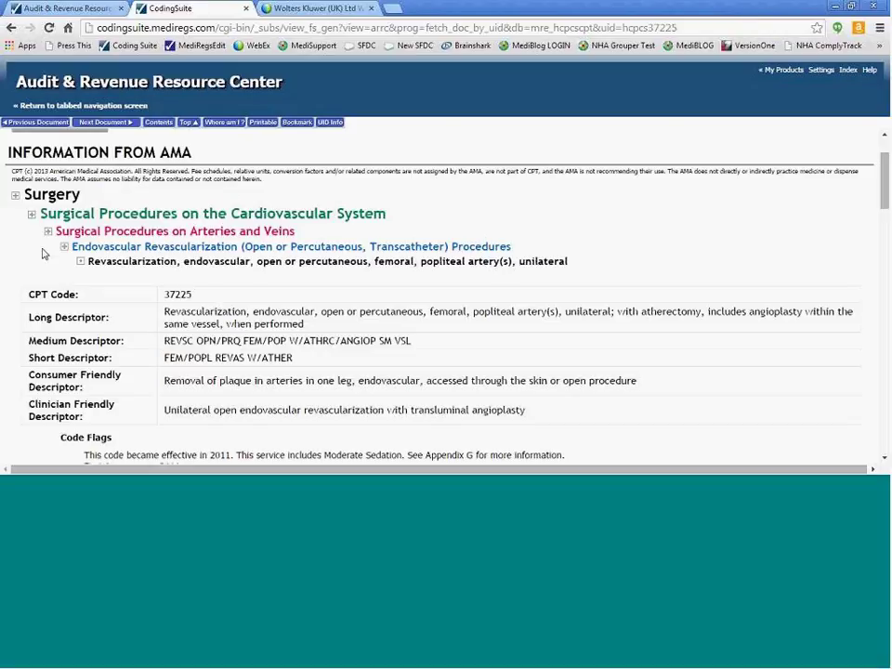
drag(40, 213, 391, 213)
click(385, 233)
click(31, 214)
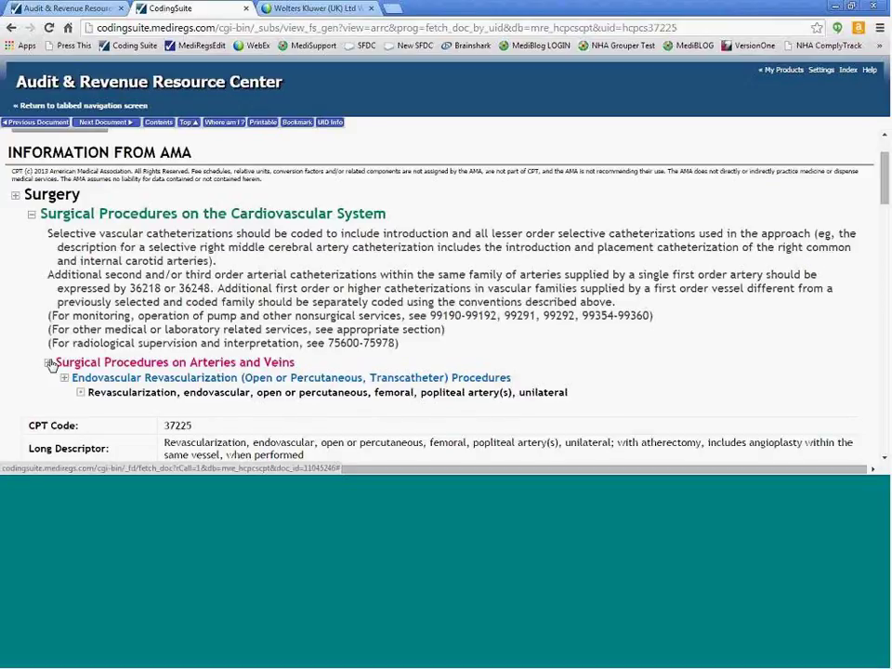
click(51, 363)
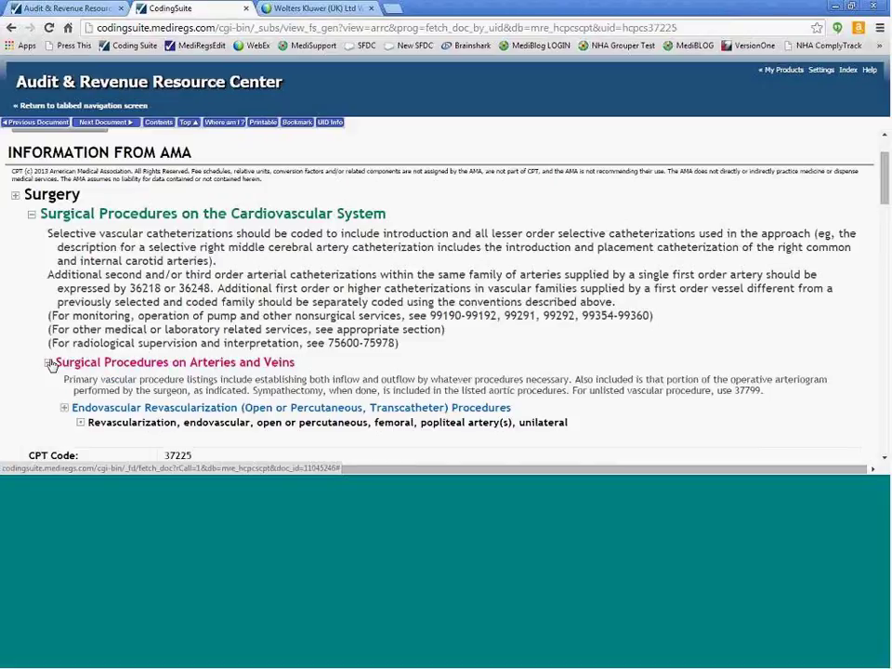
click(65, 408)
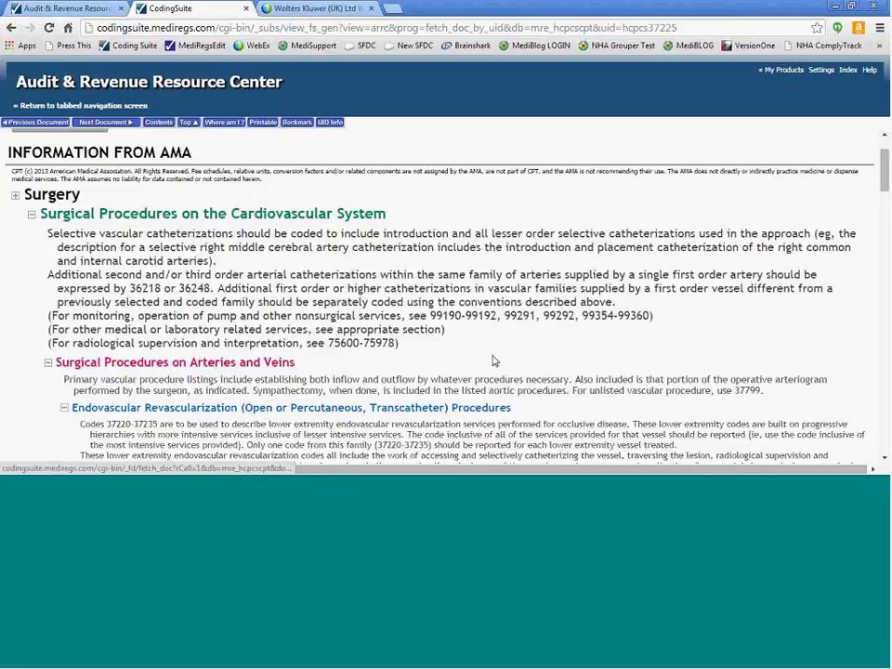
drag(885, 172, 886, 221)
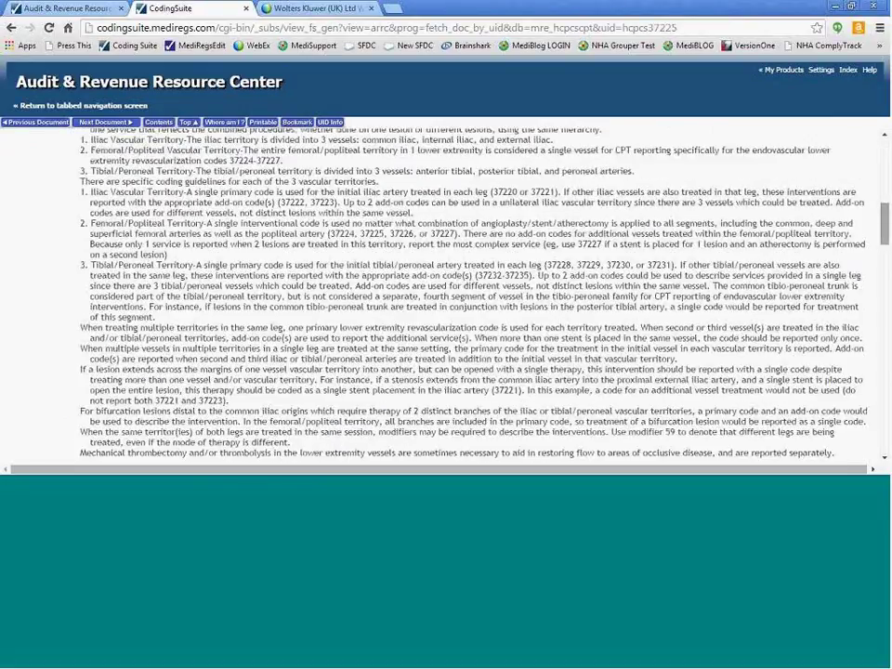
drag(886, 221, 888, 150)
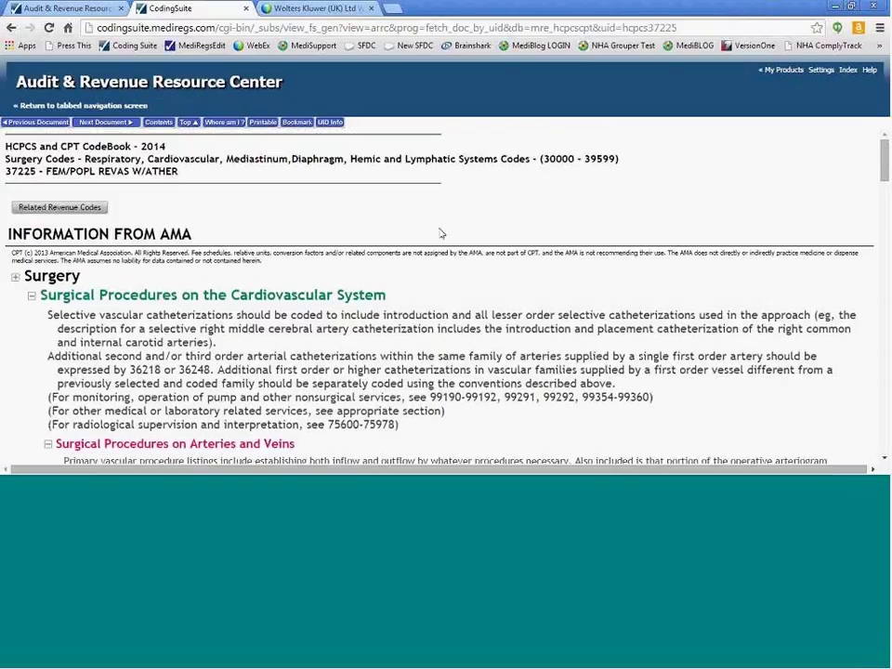
- Open the printable version of the 37225 codebook page and expand its Cardiovascular System guidelines
click(266, 122)
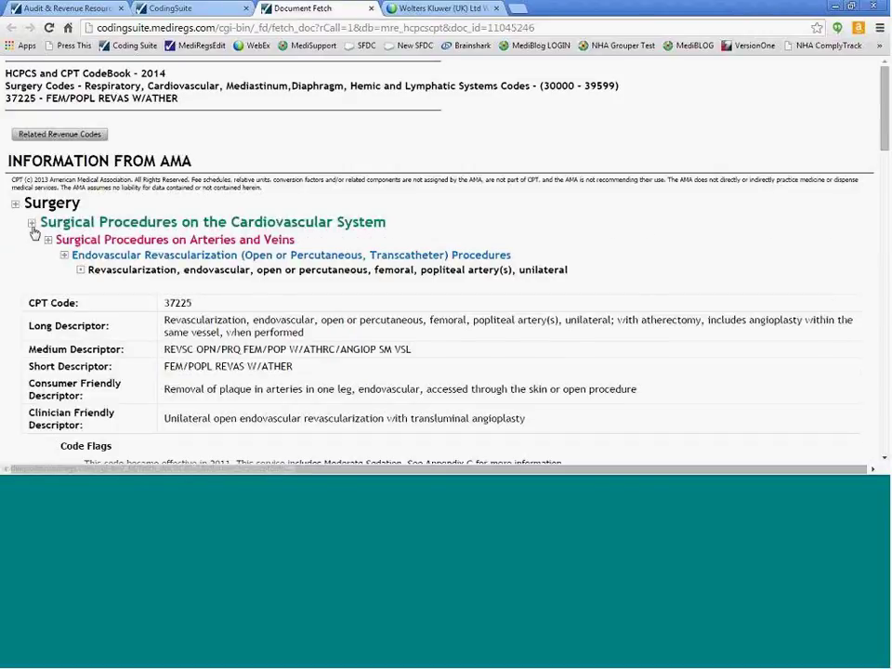
click(31, 223)
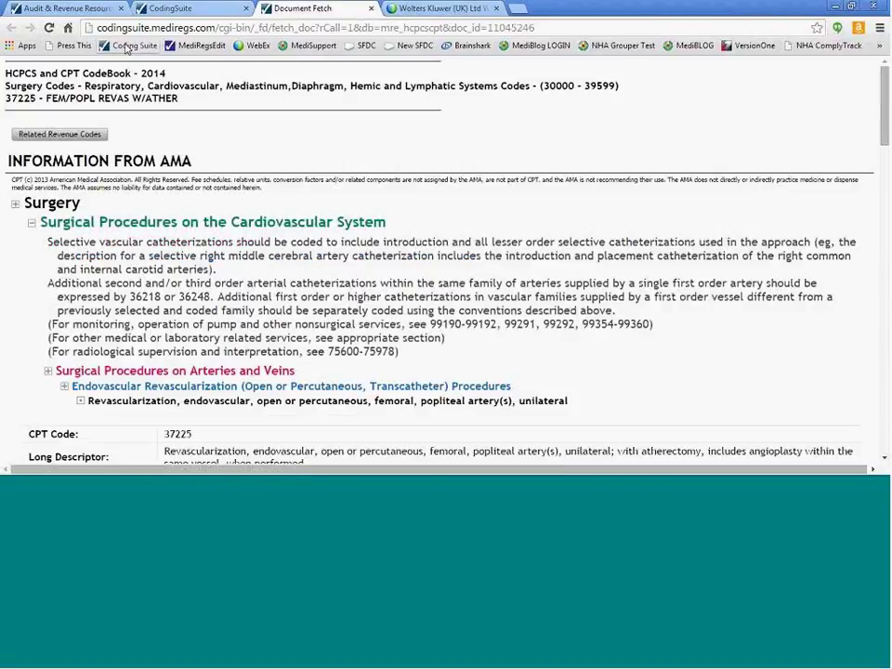
- Return to the 37225 codebook page and collapse its Cardiovascular System, Arteries and Veins, and Endovascular Revascularization guidelines
click(175, 10)
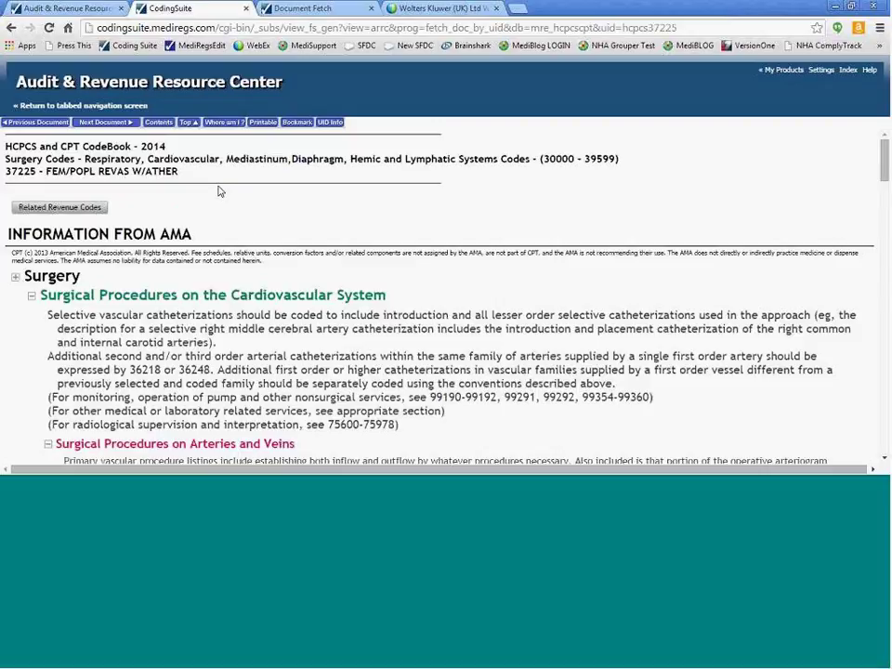
click(31, 296)
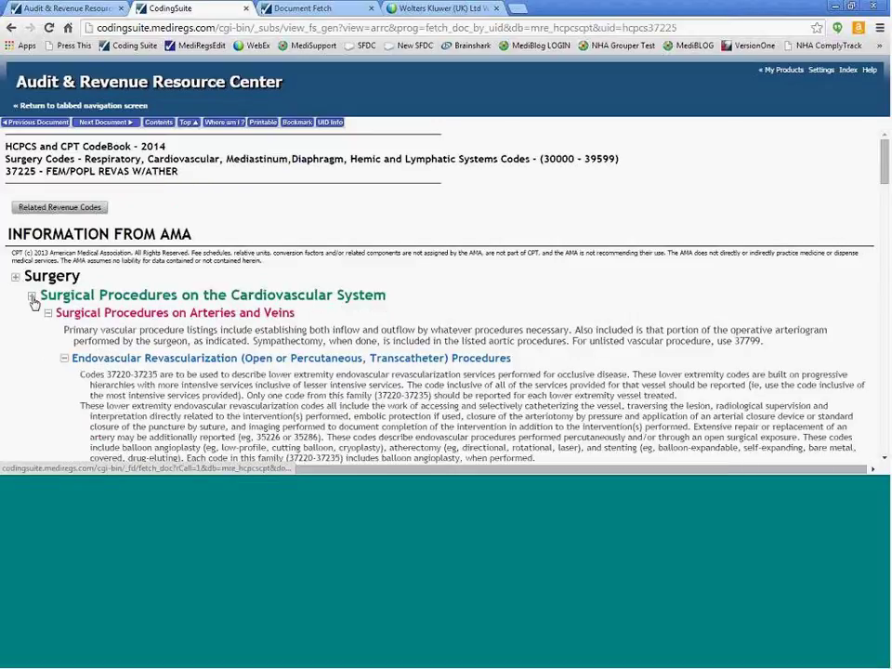
click(47, 313)
click(64, 332)
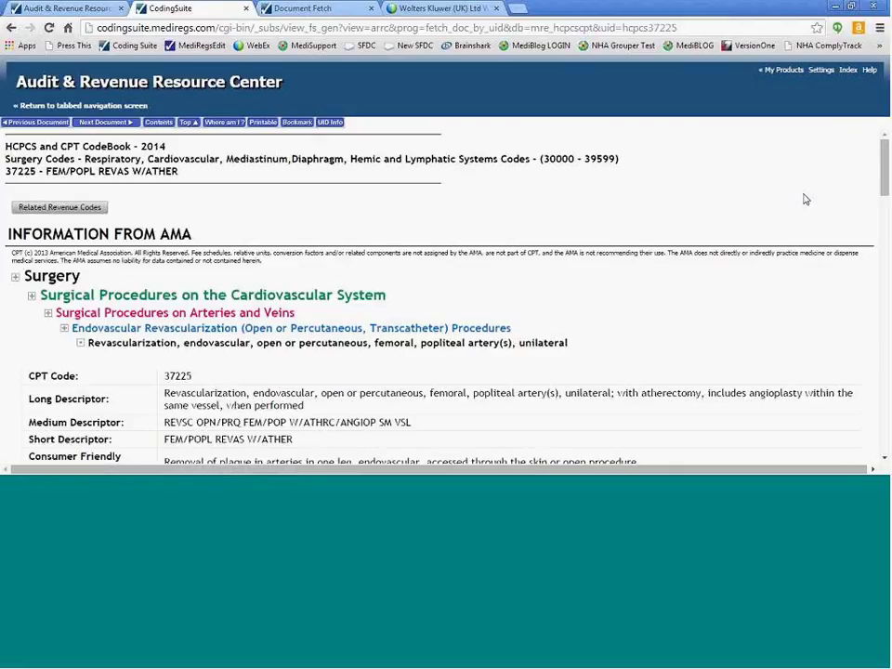
- Highlight the Consumer Friendly Descriptor and the Clinician Friendly Descriptor of code 37225 to review them
drag(887, 172, 887, 200)
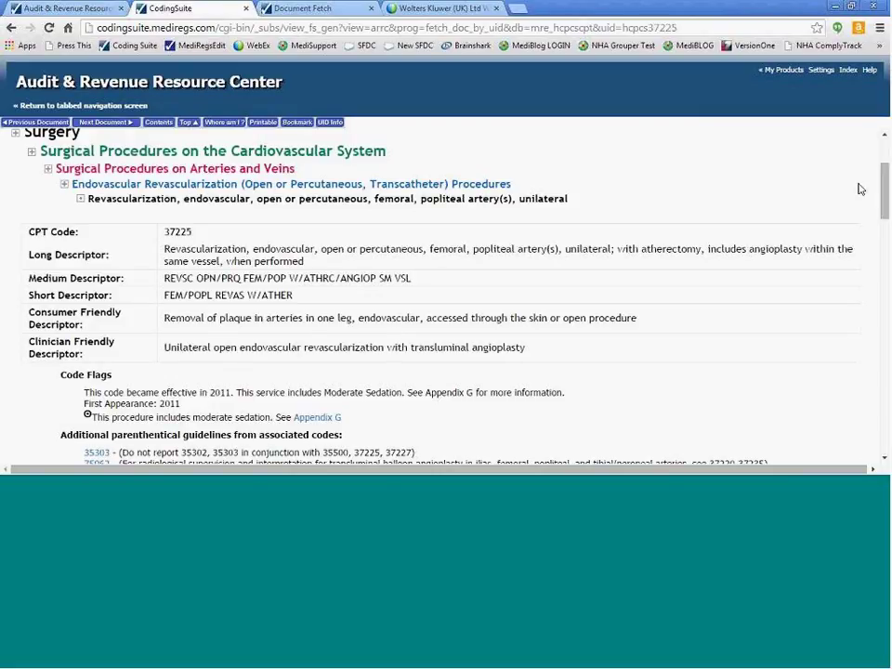
drag(164, 318, 634, 328)
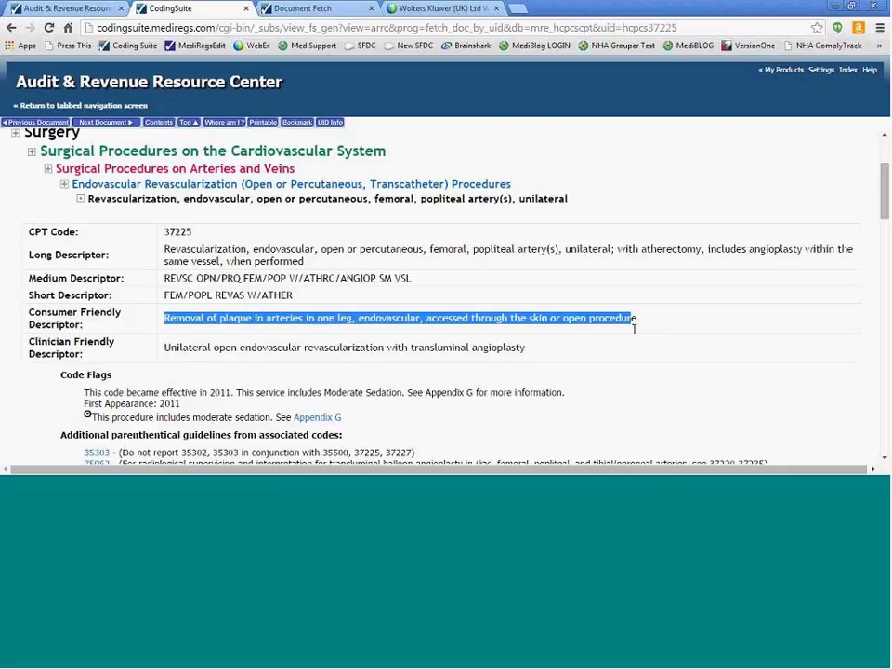
drag(165, 348, 533, 350)
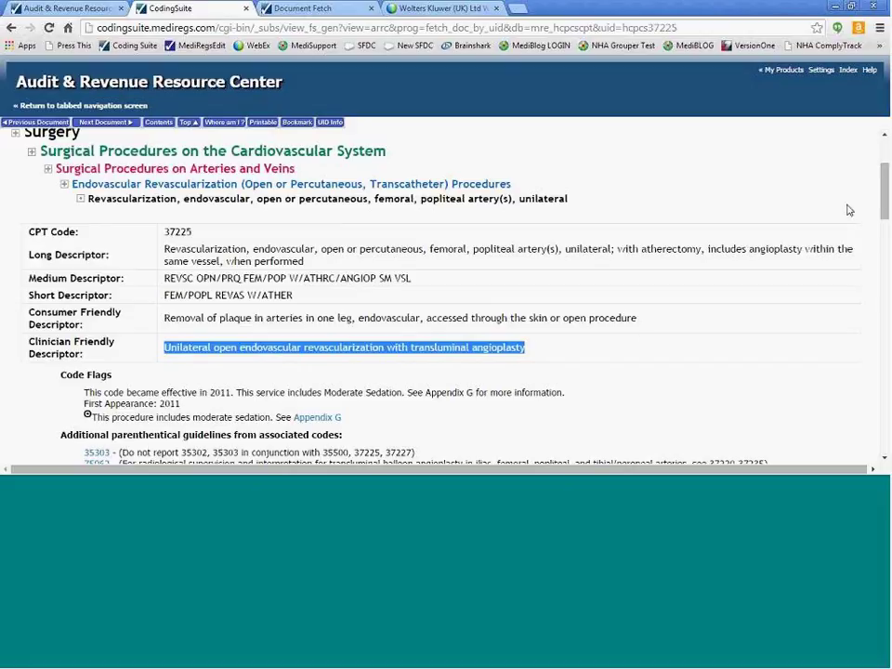
- Review the code flags and related codes, and highlight the additional parenthetical guidelines heading and the mention of 37225 under it
drag(884, 201, 884, 212)
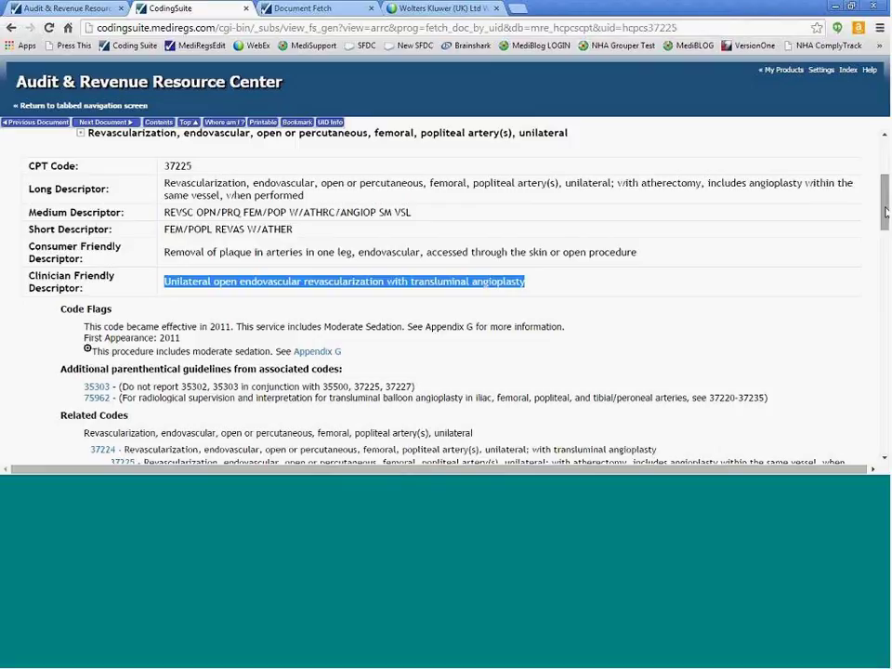
drag(885, 212, 884, 230)
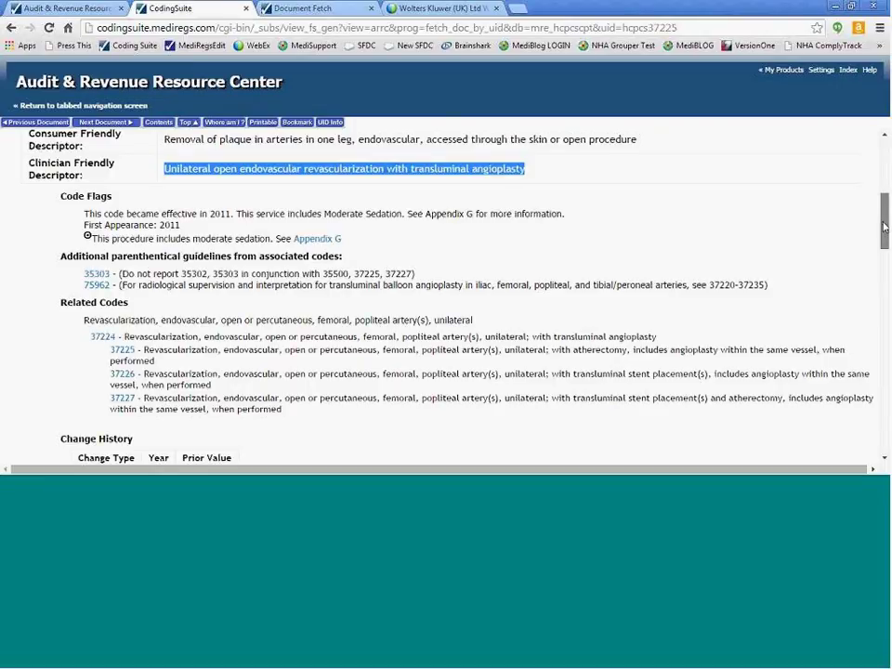
mouse_move(884, 231)
mouse_down()
mouse_move(884, 286)
mouse_move(886, 220)
mouse_up()
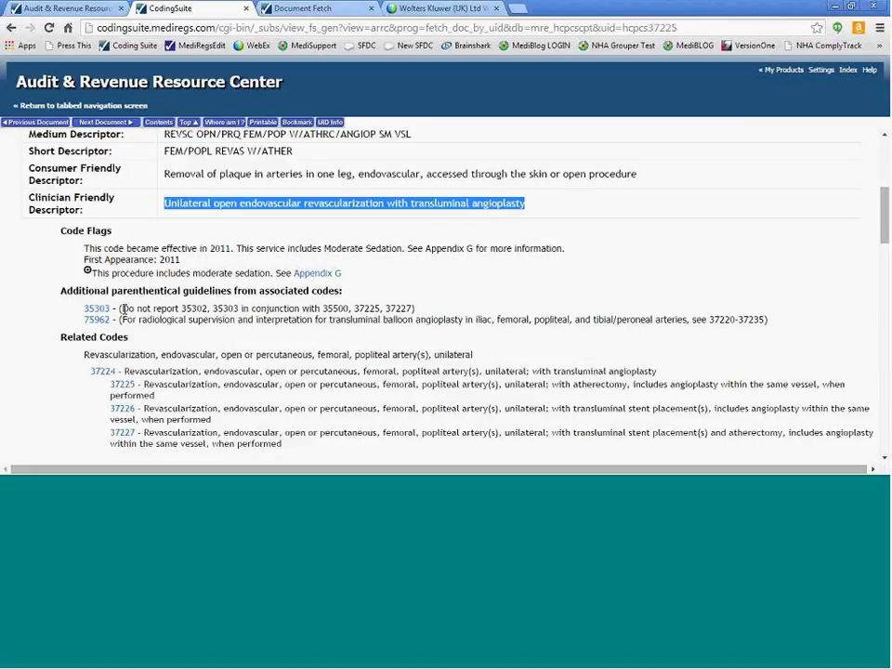
mouse_move(882, 223)
mouse_down()
mouse_move(885, 197)
mouse_move(885, 215)
mouse_up()
drag(59, 351, 365, 350)
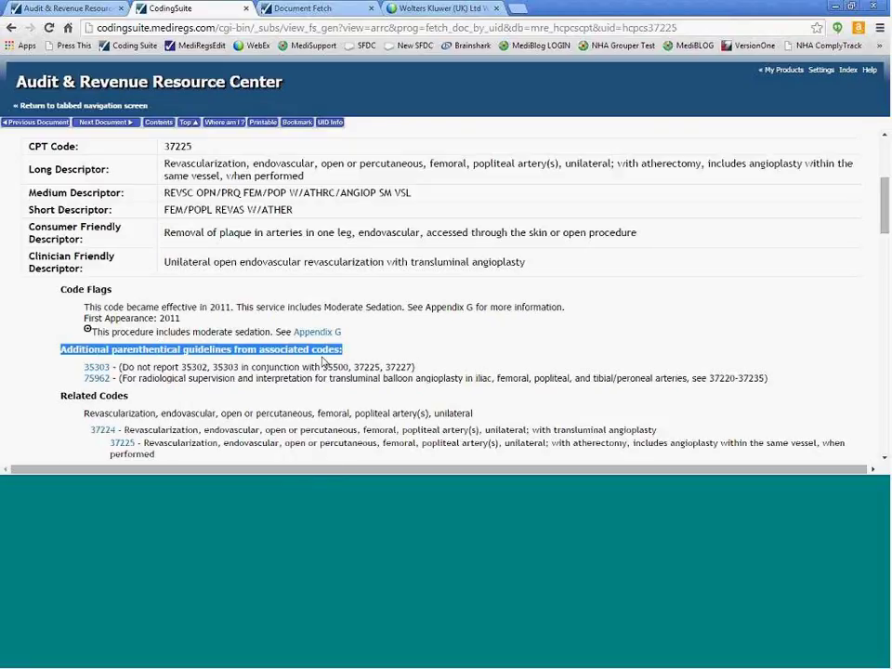
drag(354, 367, 375, 368)
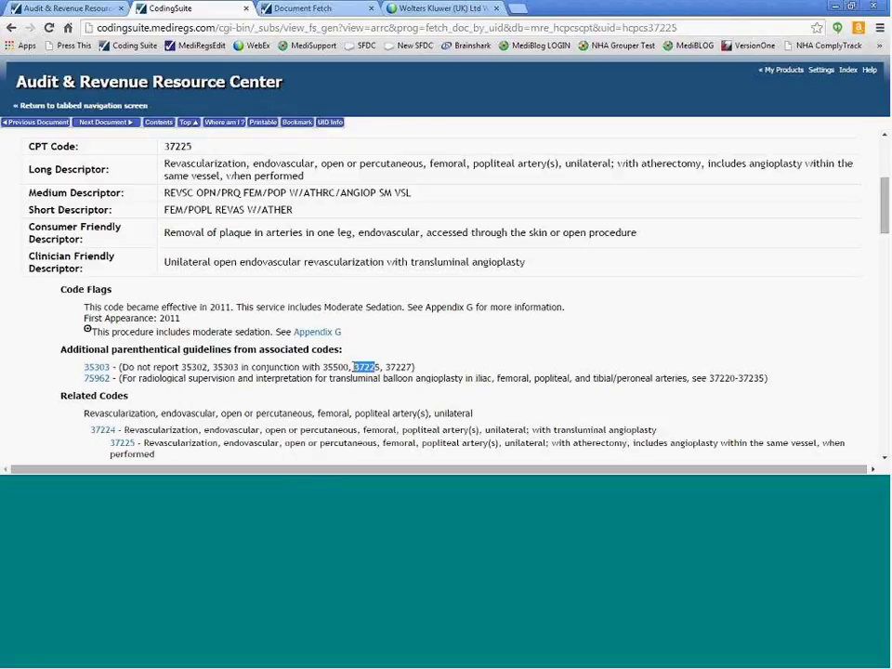
- Open associated code 35303, highlight the heading of its specific parenthetical guidelines, and go back to the 37225 codebook page
click(102, 368)
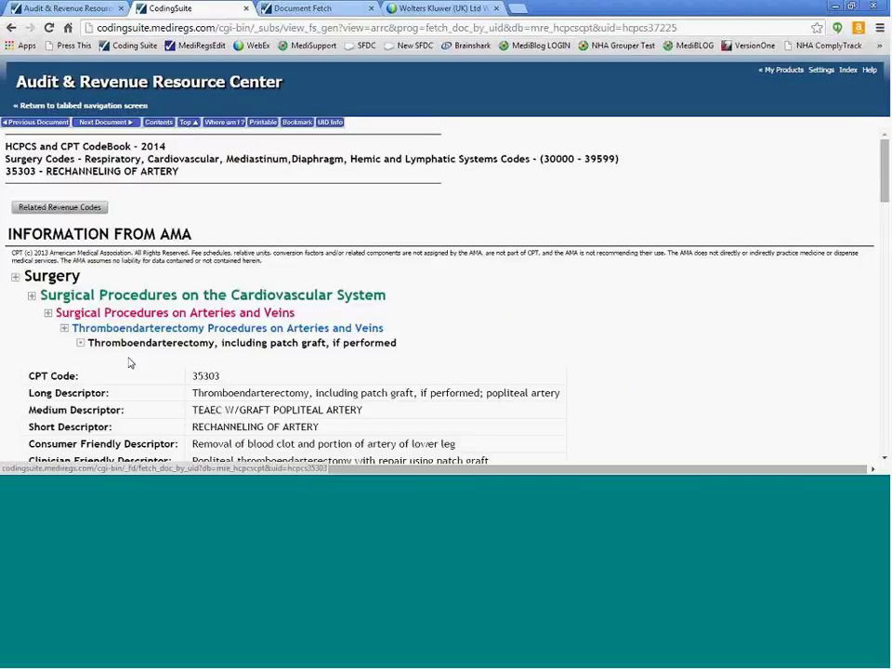
drag(879, 175, 886, 203)
scroll(886, 203, down, 3)
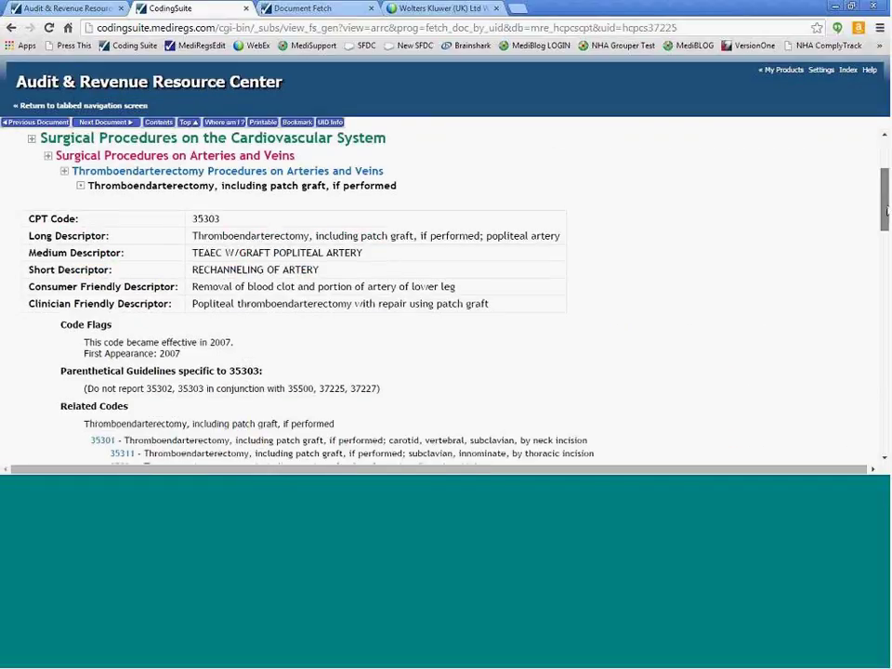
drag(61, 318, 268, 318)
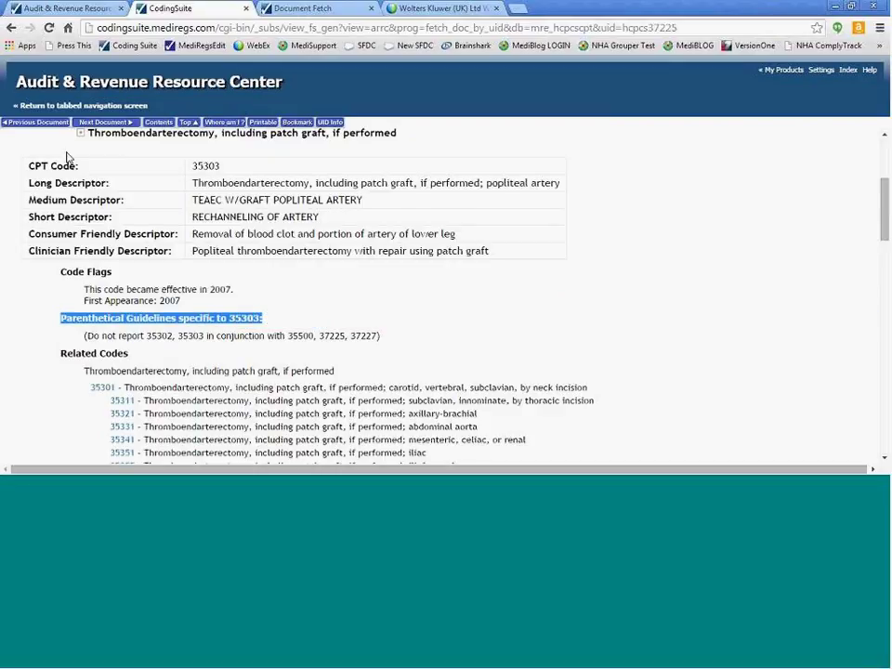
click(11, 28)
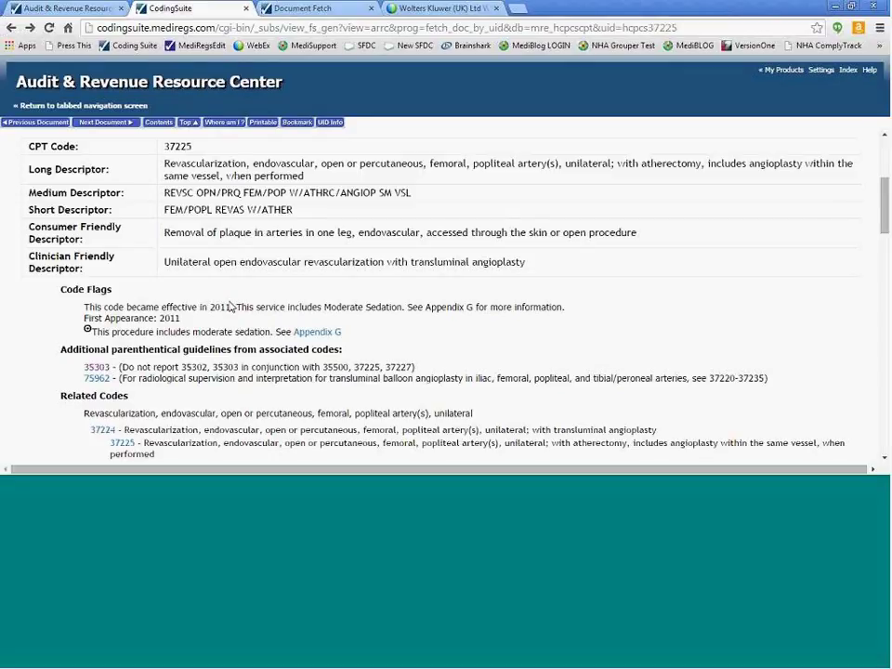
- Look through the CMS, Hospital Outpatient PPS, ASC payment and Physician Fee Schedule sections of the 37225 codebook page
scroll(886, 223, down, 1)
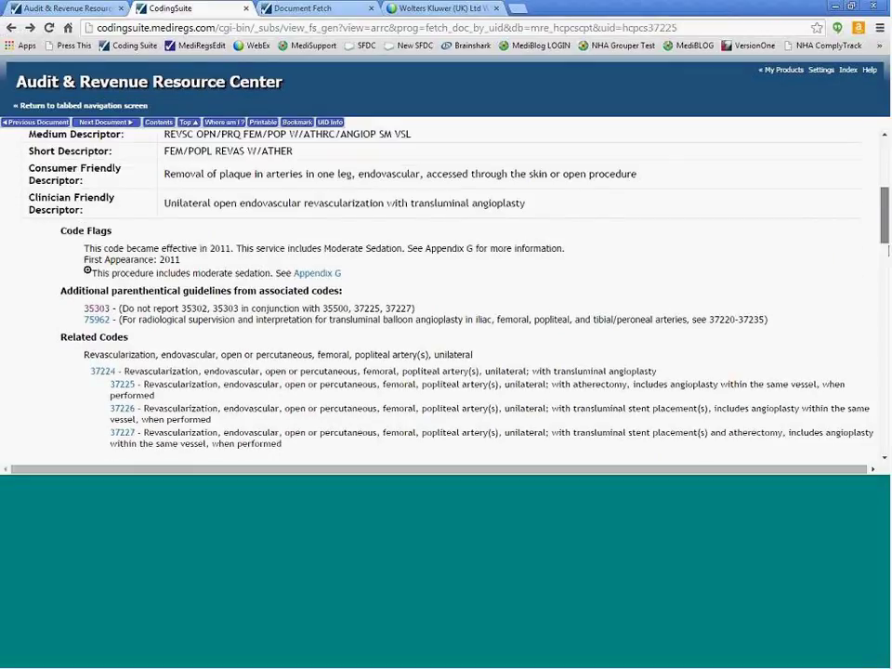
scroll(446, 288, down, 2)
scroll(446, 288, down, 5)
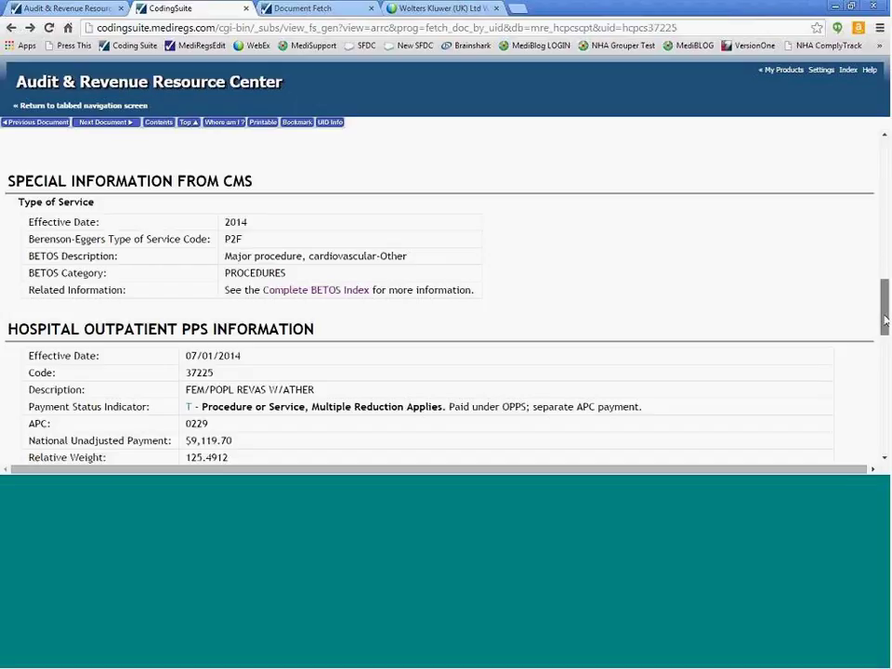
scroll(885, 321, down, 1)
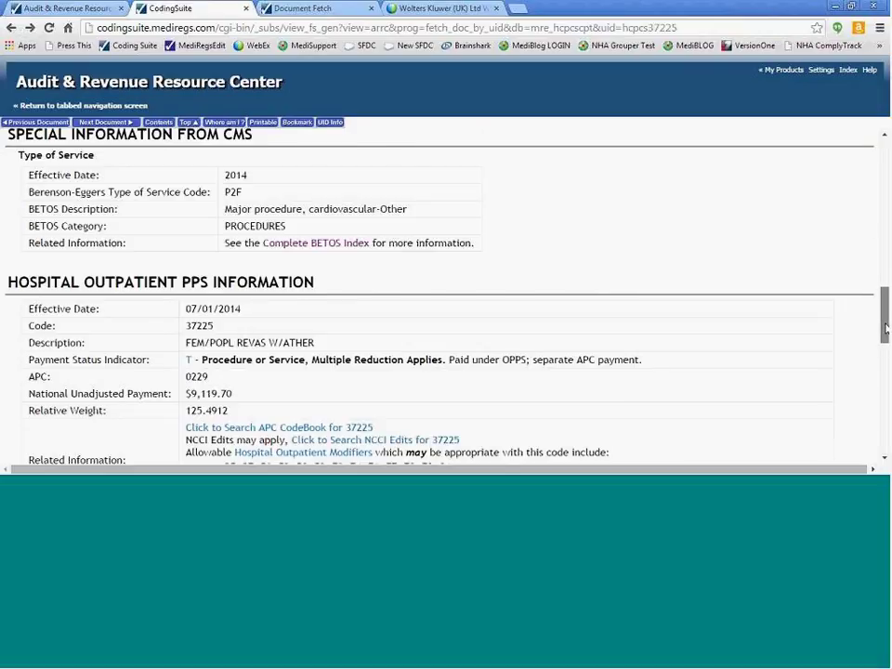
drag(884, 325, 885, 346)
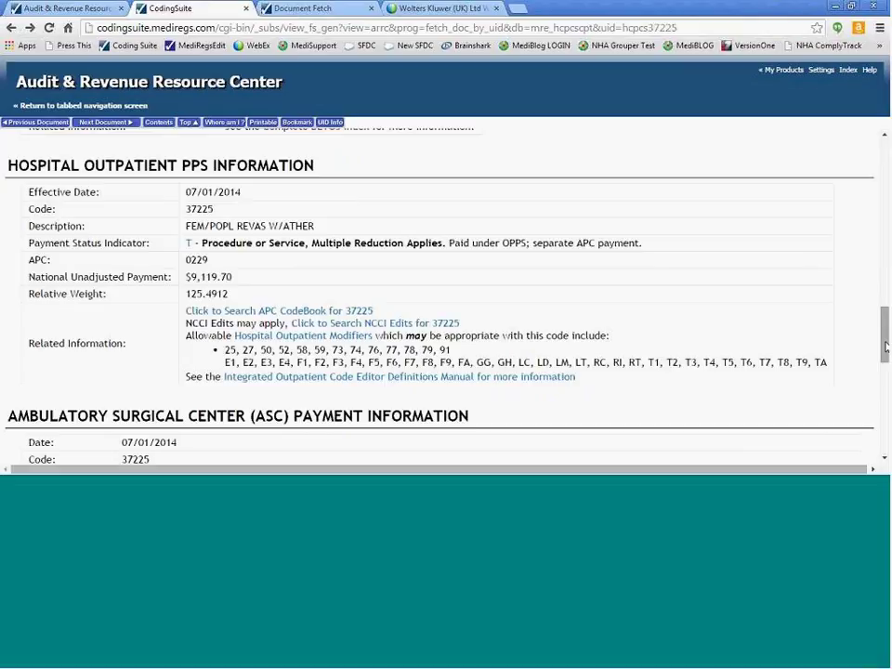
scroll(446, 297, down, 2)
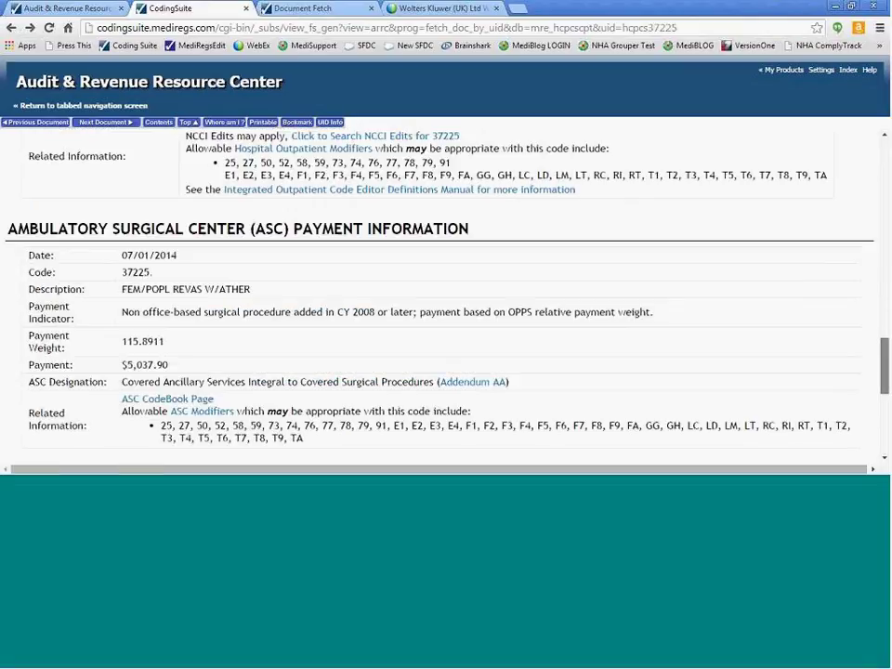
scroll(446, 297, down, 4)
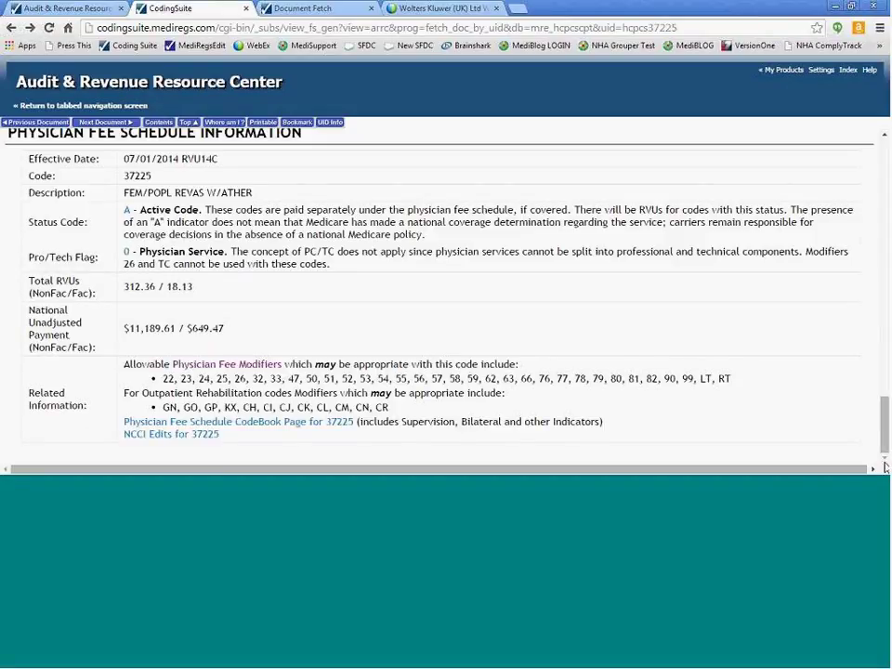
- Highlight the total RVUs and the non-facility national unadjusted payment in the Physician Fee Schedule section, and check the allowable modifiers
scroll(663, 332, up, 1)
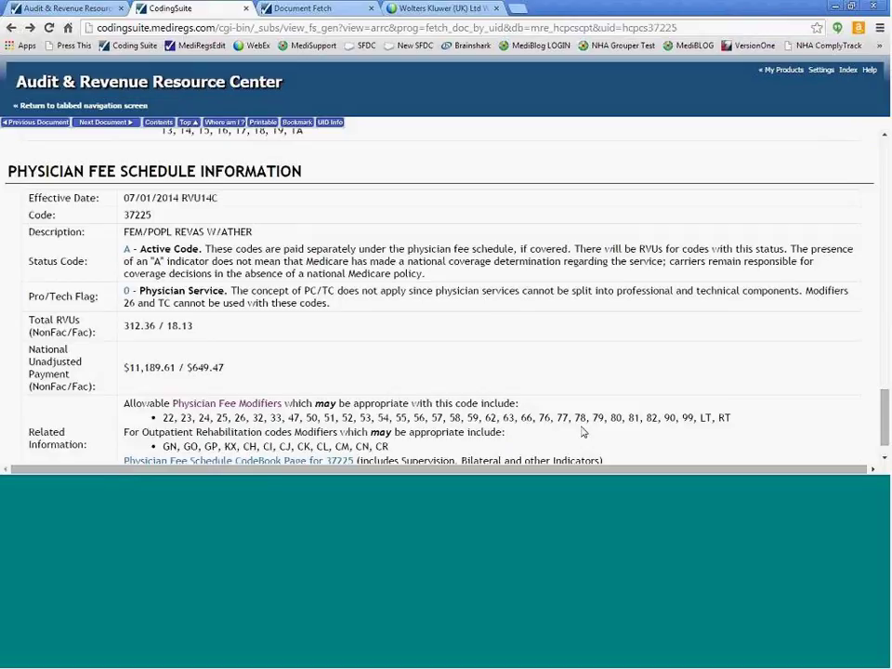
drag(122, 325, 197, 326)
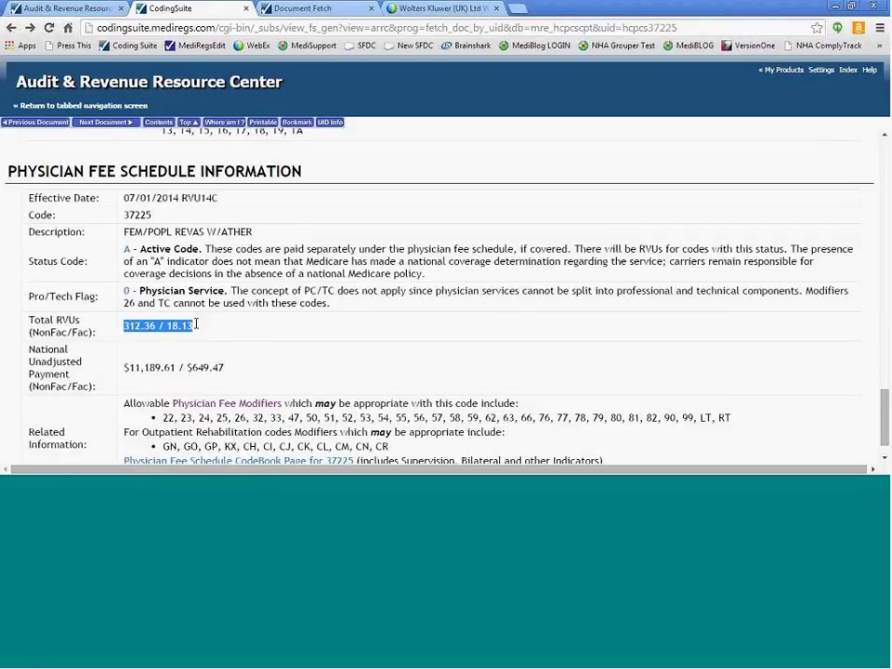
drag(177, 367, 122, 368)
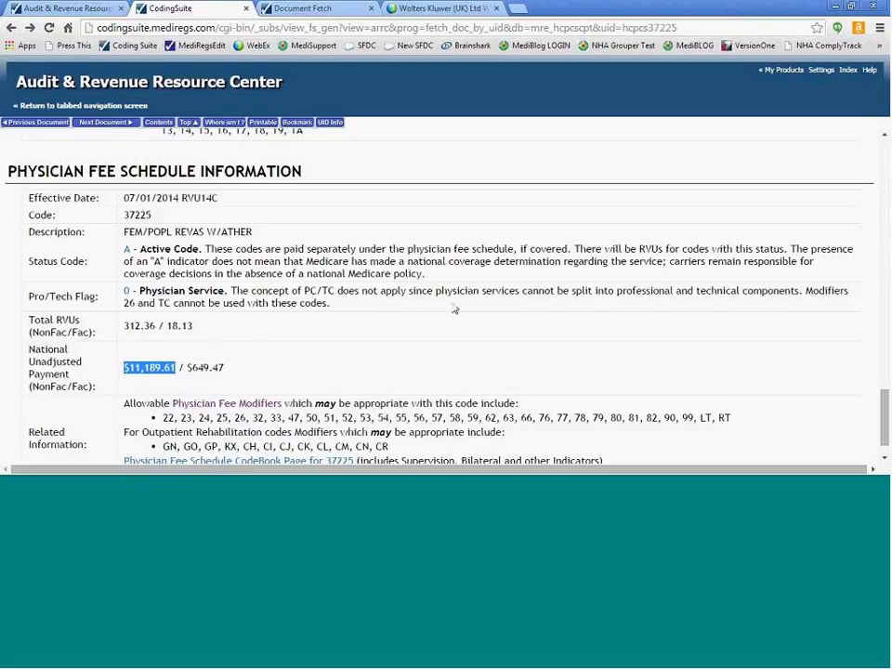
scroll(446, 298, down, 1)
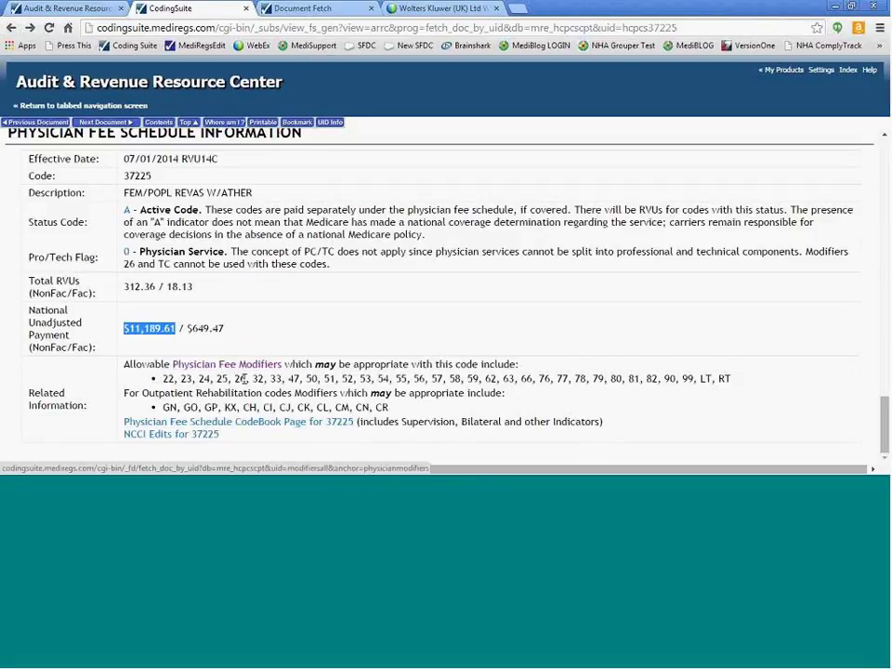
- Leave the 37225 codebook page and go back to the Code Explorer results
scroll(876, 269, up, 10)
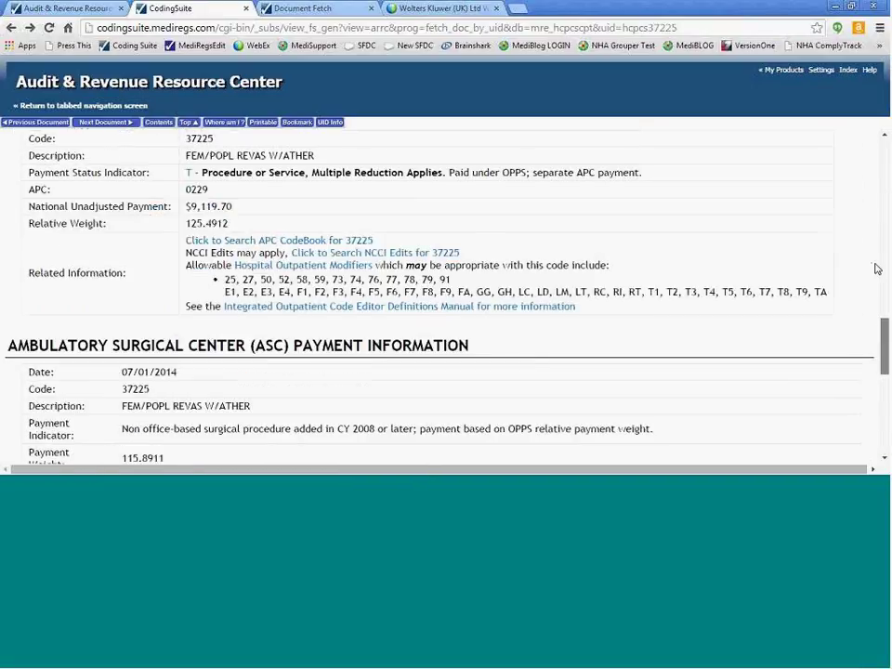
scroll(876, 269, up, 5)
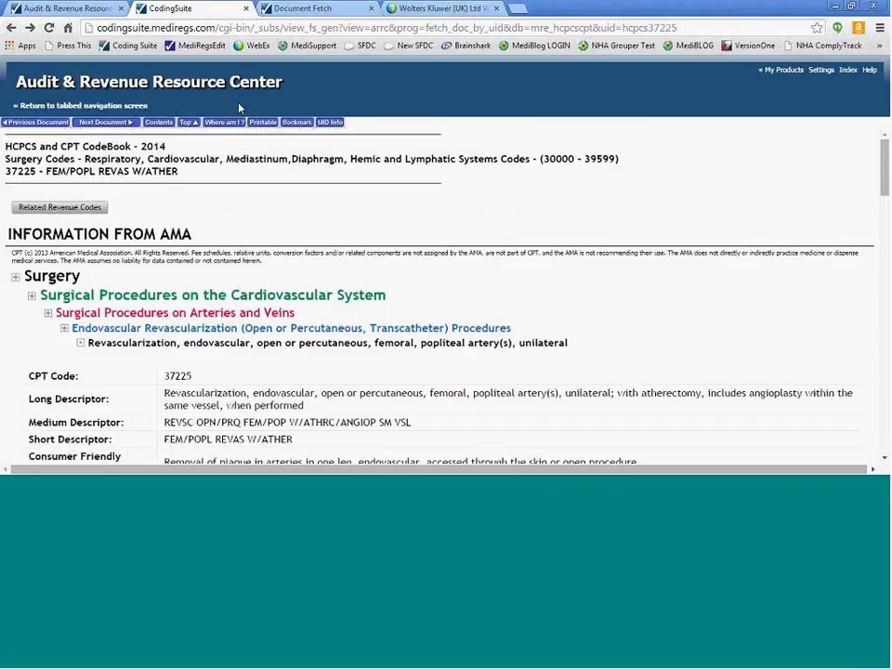
click(12, 28)
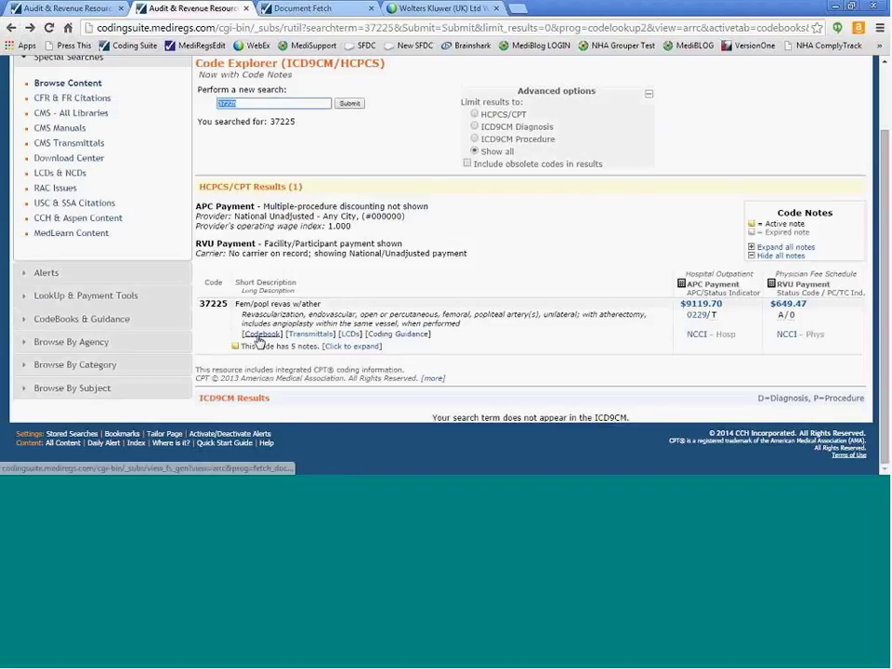
- Reopen the codebook page for 37225, skim its guidelines and related codes, and return to the Code Explorer results
click(260, 335)
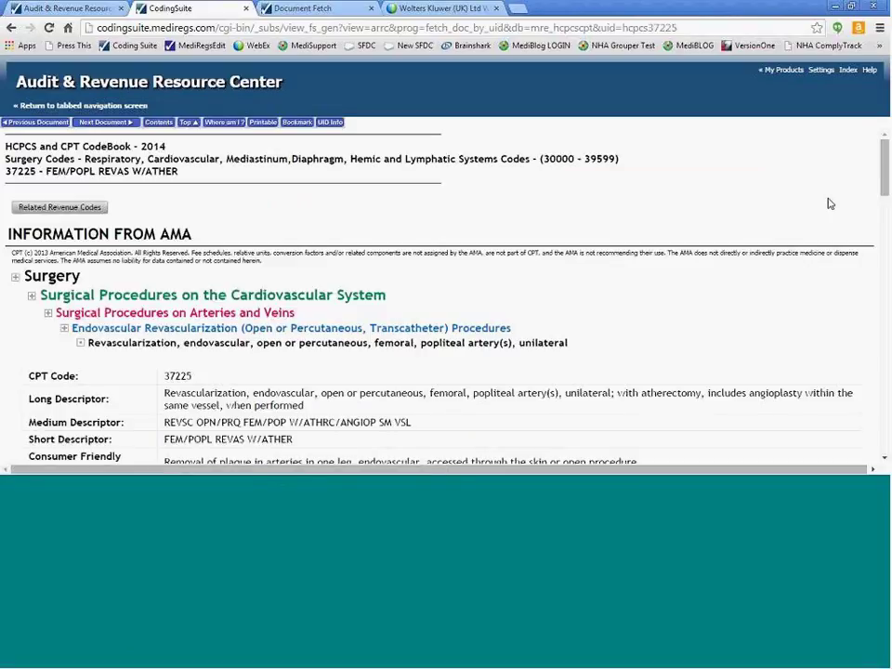
scroll(828, 201, down, 5)
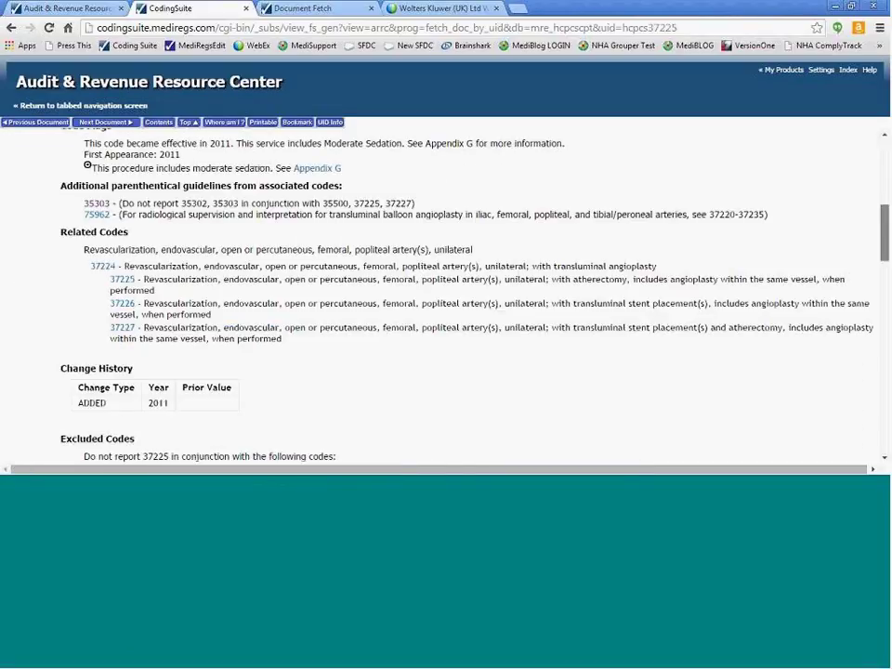
scroll(403, 187, up, 10)
click(11, 28)
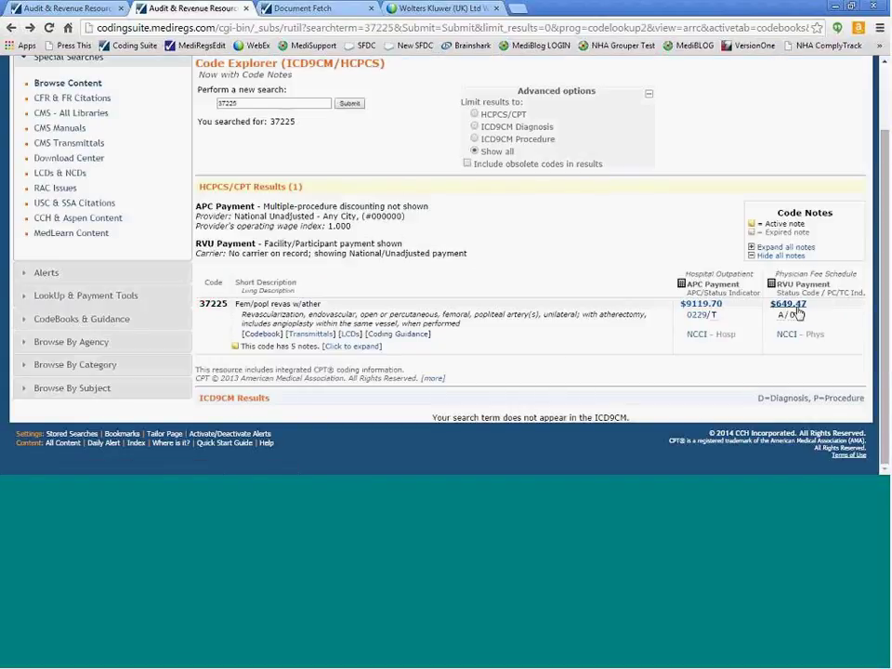
- Open the APC payment calculation for 37225 in the APC Grouper & Calculator and search for a different provider with "san francisco"
click(712, 311)
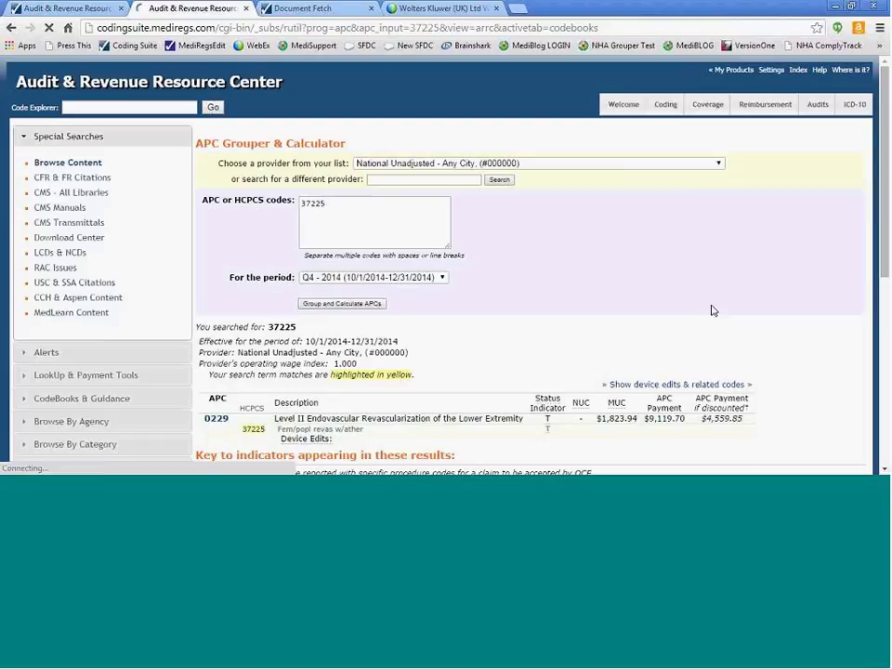
click(433, 179)
text(s)
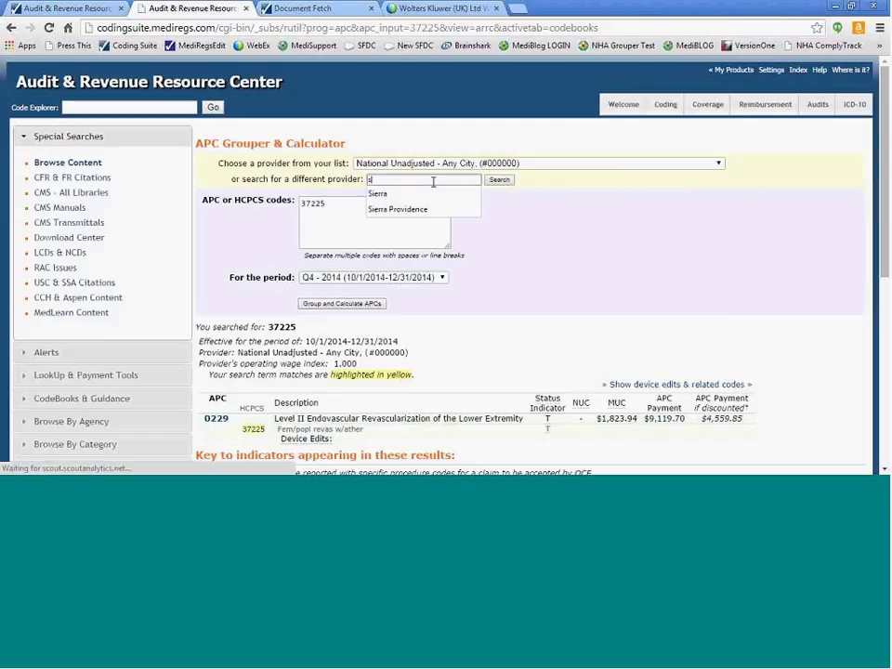
text(an fran)
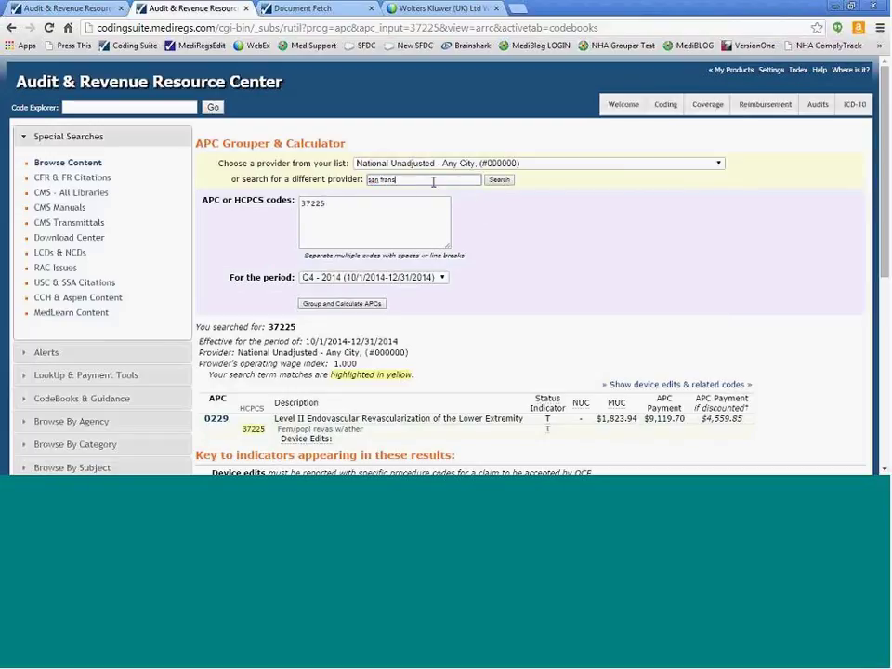
text(cisco)
key(Return)
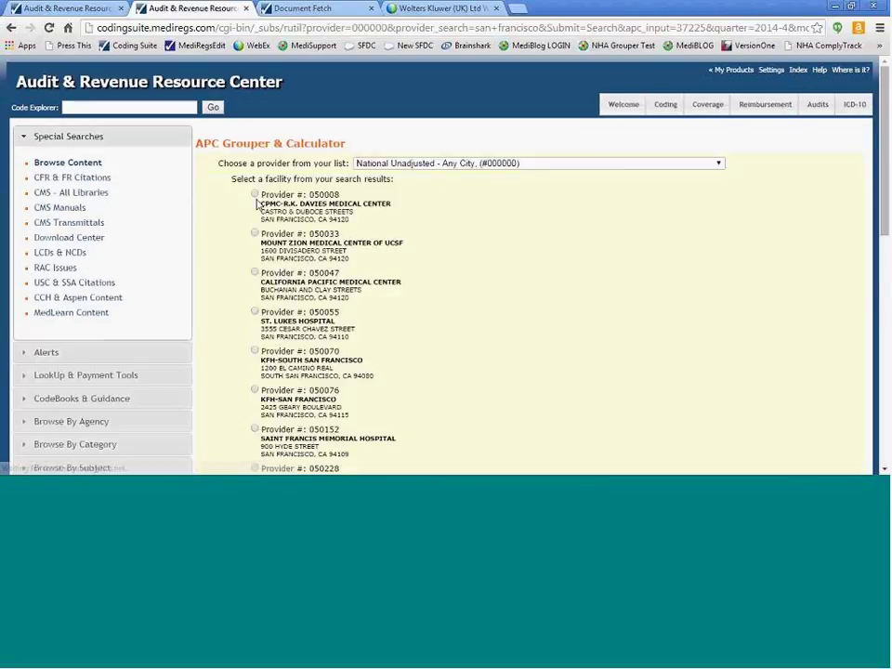
- Choose Mount Zion Medical Center of UCSF as the APC provider for the calculation, and look up 37225 in Code Explorer
scroll(255, 236, down, 6)
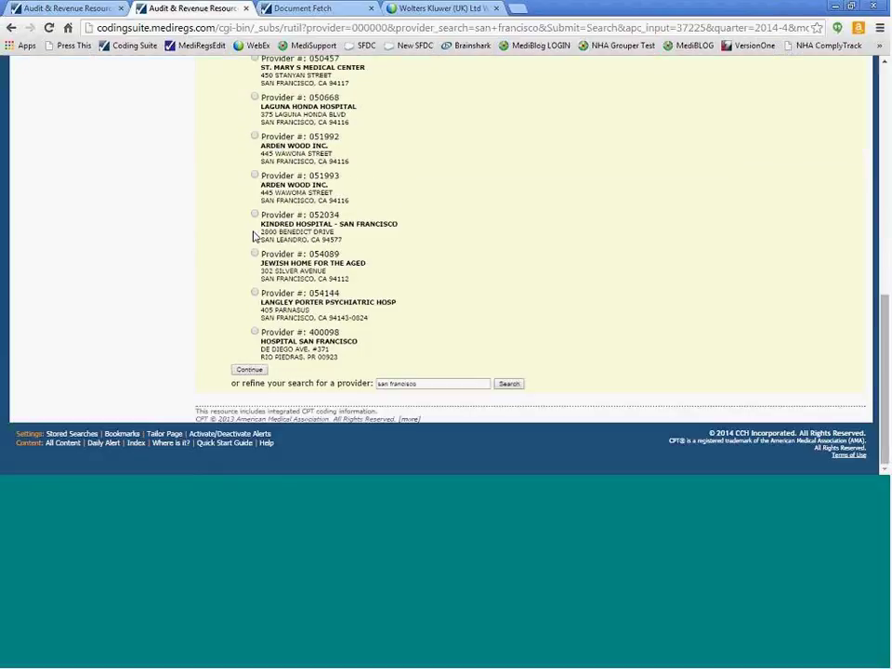
click(249, 370)
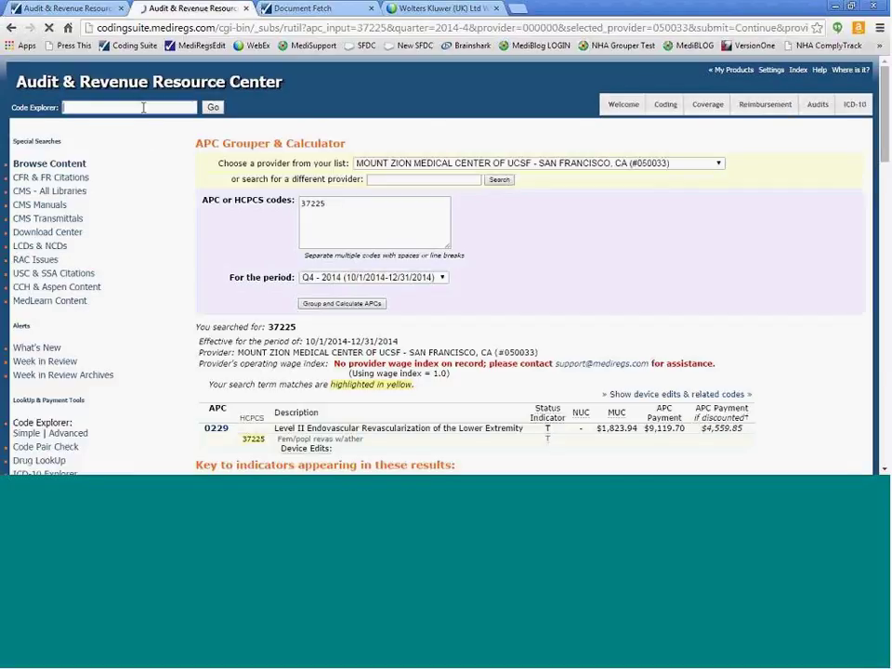
click(143, 107)
text(37225)
key(Return)
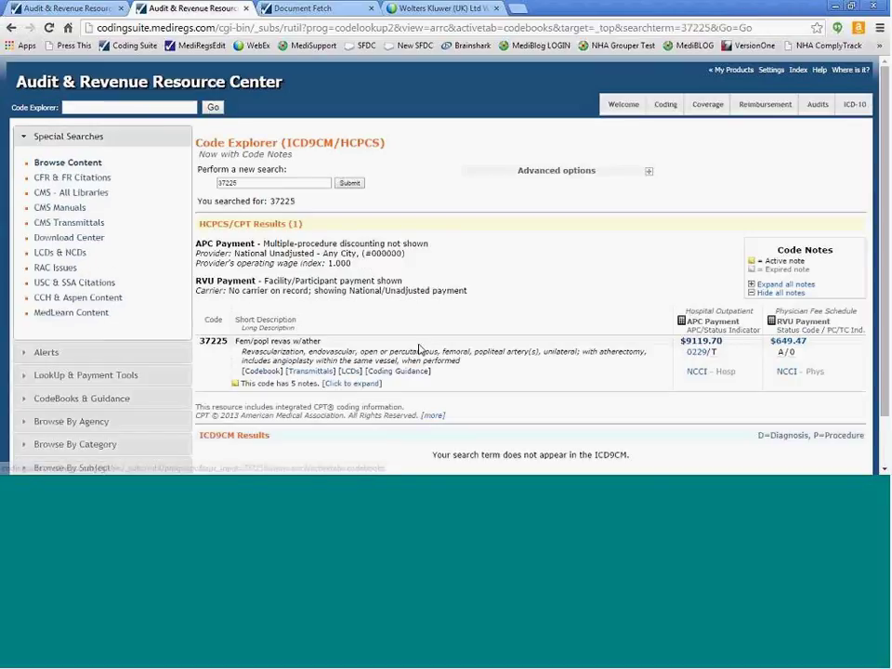
- Open the APC Calculator from the lookup and payment tools and check its list of selectable providers
click(115, 376)
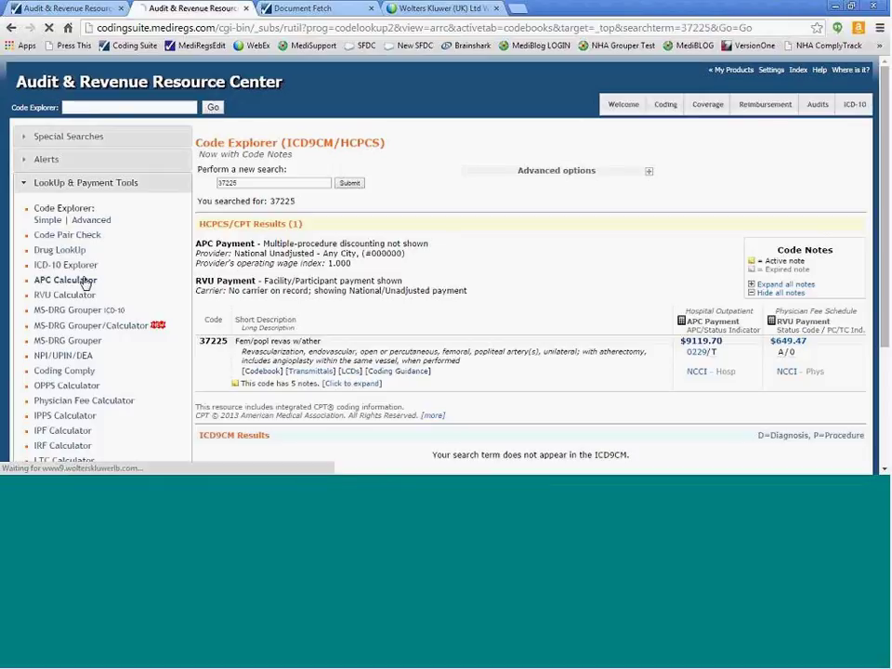
click(86, 281)
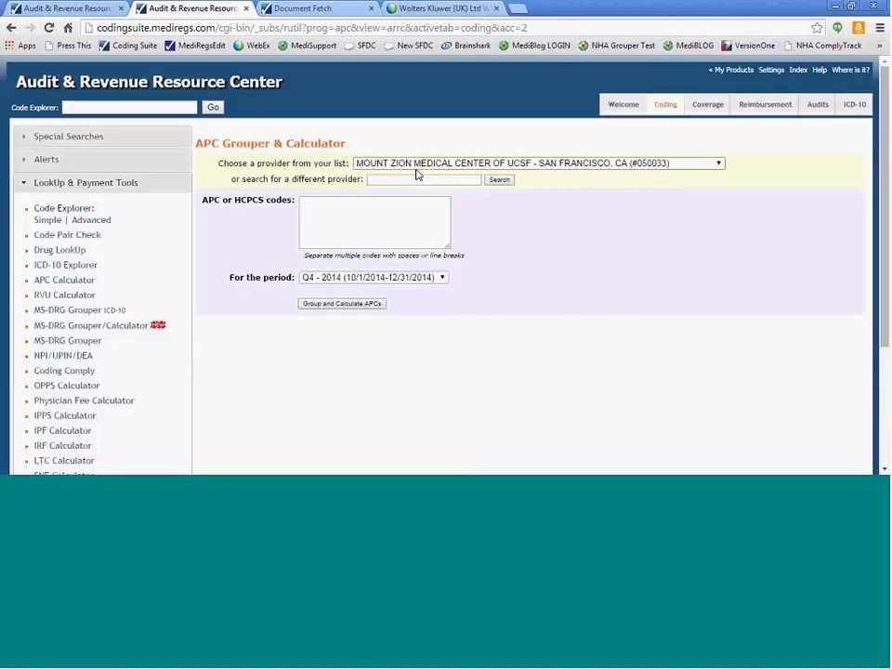
click(415, 165)
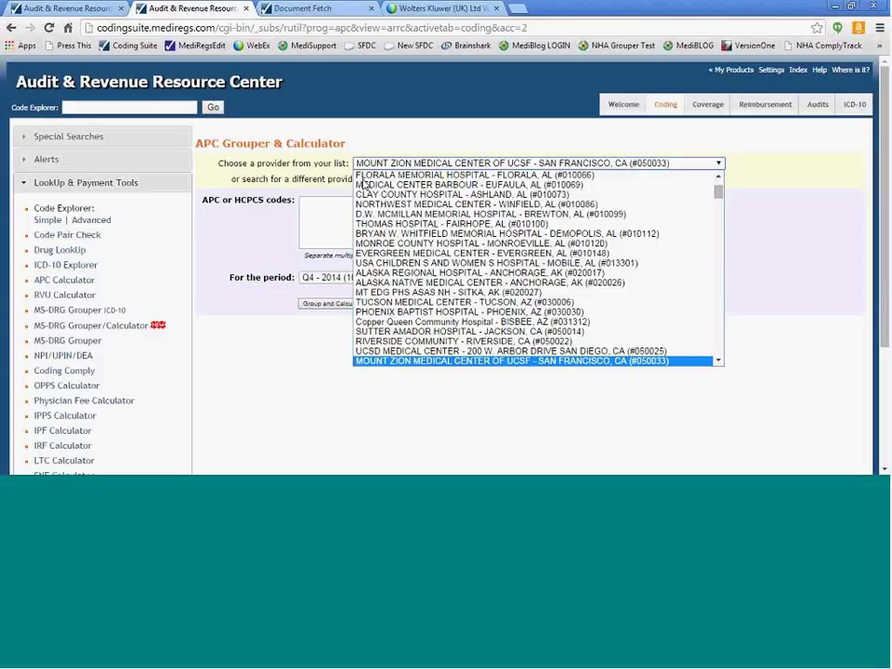
click(257, 225)
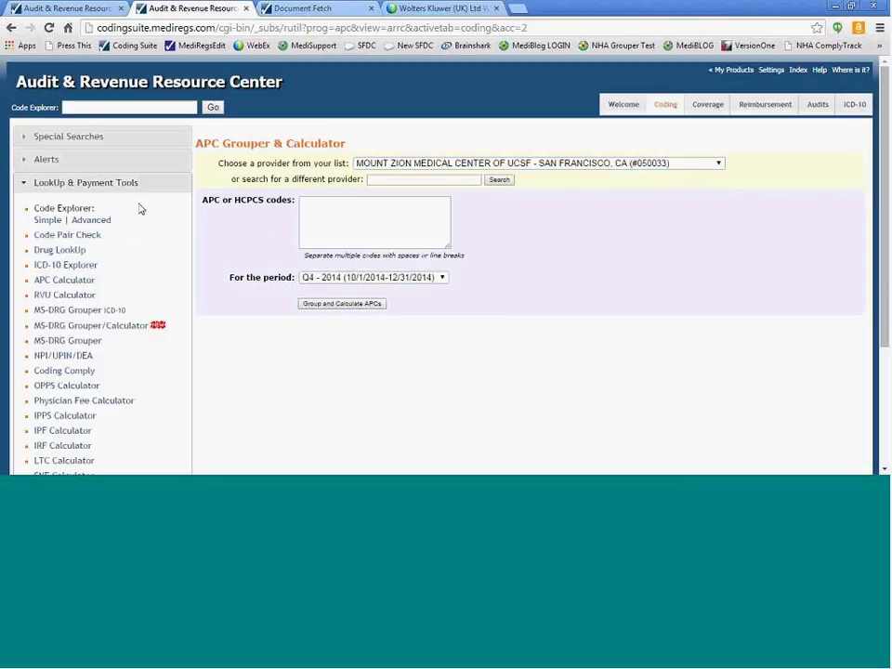
- Open the RVU Calculator and browse its carrier list through the California localities
click(61, 295)
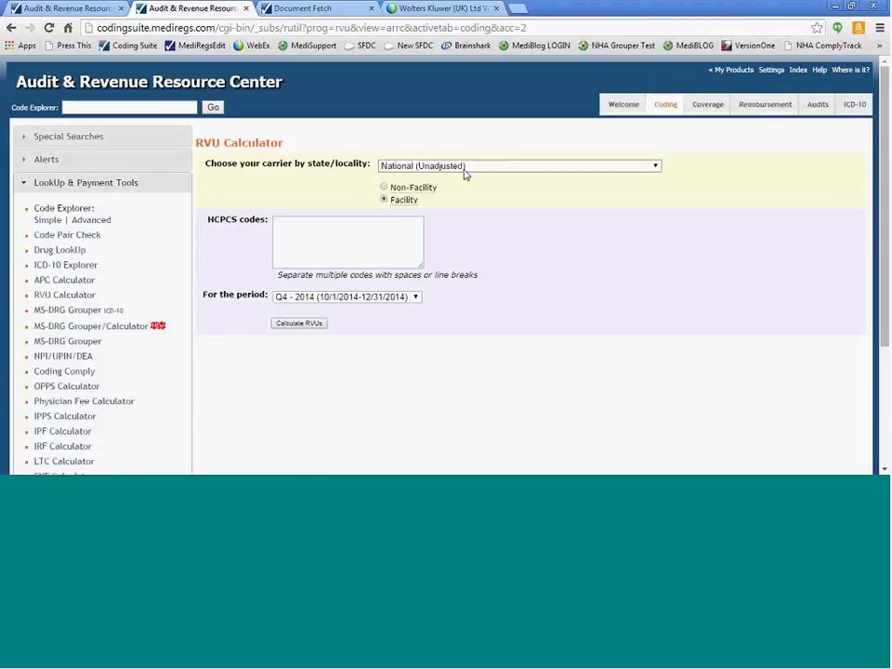
click(465, 174)
mouse_move(655, 181)
mouse_down()
mouse_move(658, 204)
mouse_move(656, 197)
mouse_up()
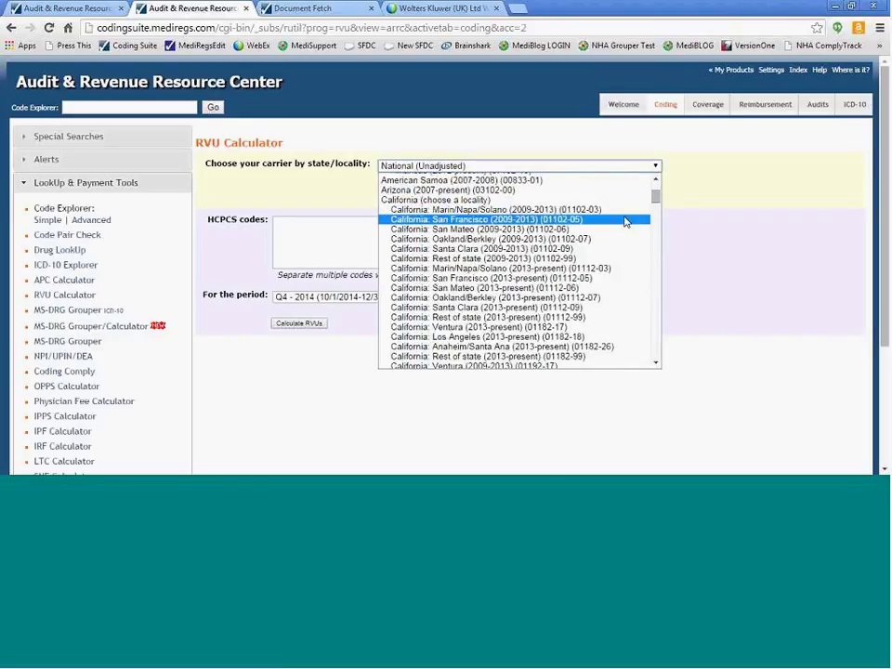
drag(656, 199, 658, 212)
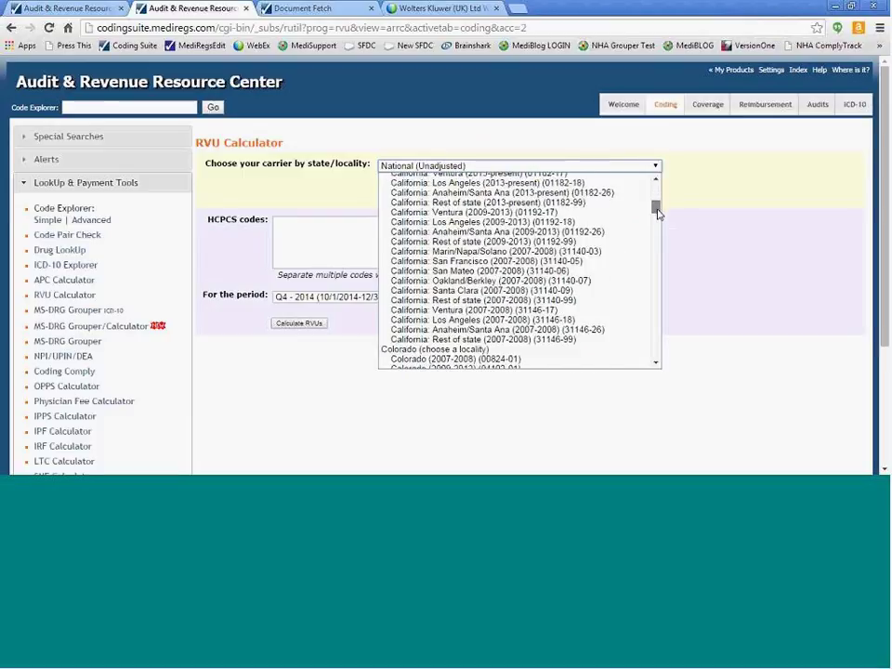
drag(657, 213, 653, 223)
click(517, 378)
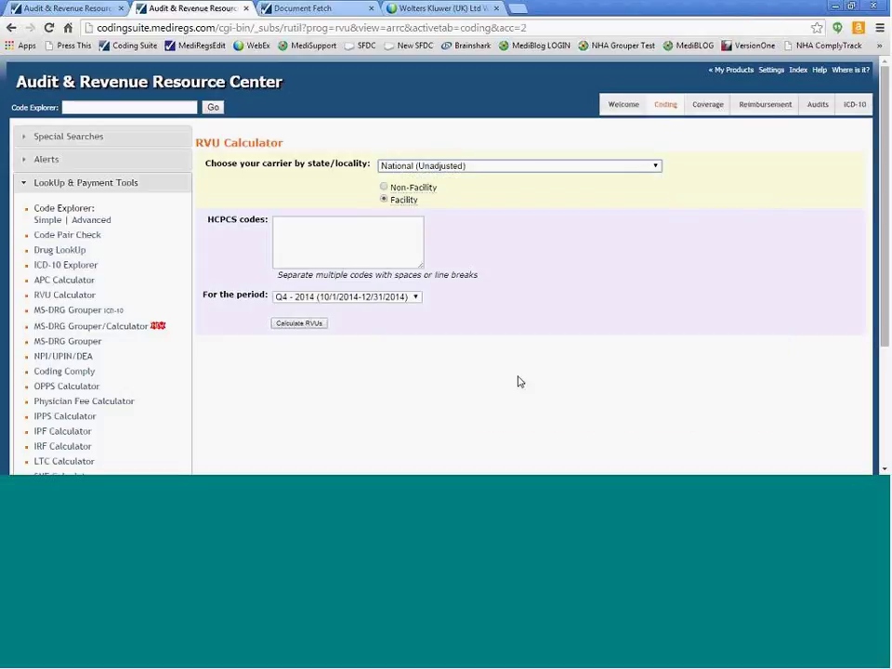
- Set the RVU carrier to Alaska (2012-present) (02102-01) and run the RVU calculation
click(560, 171)
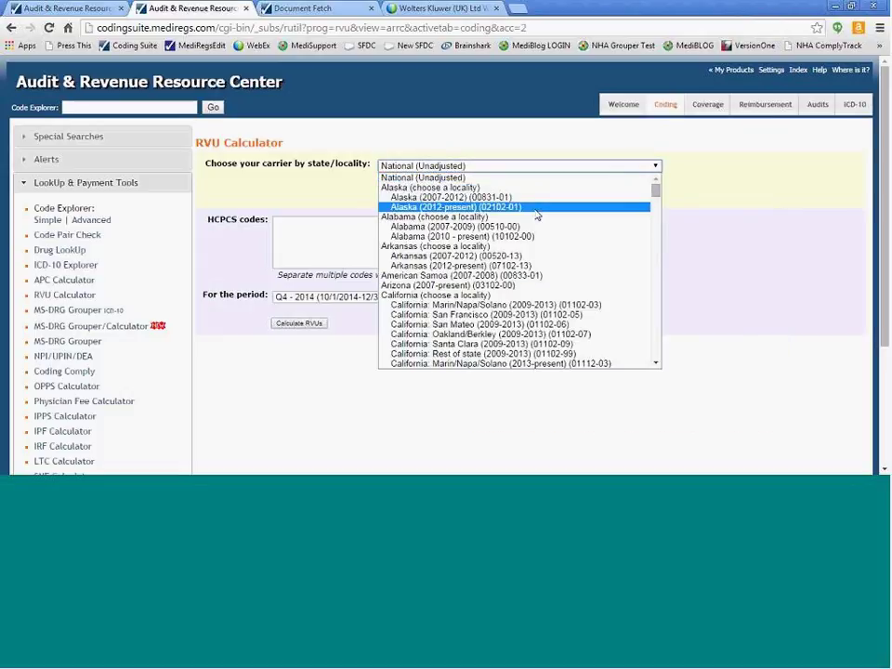
click(537, 210)
click(320, 324)
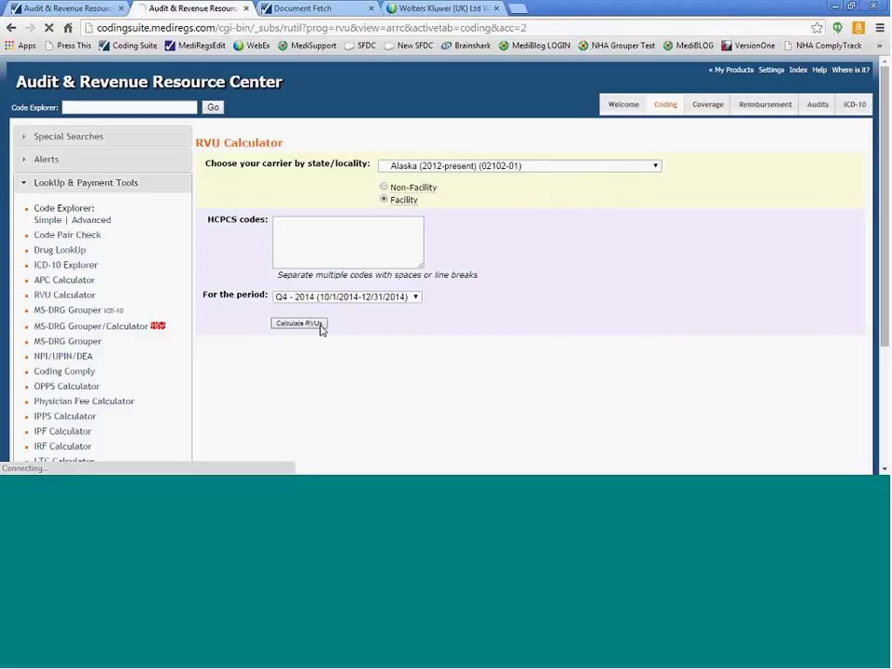
- Look up 37225 again in Code Explorer and highlight the APC provider and RVU carrier details above the result
click(111, 108)
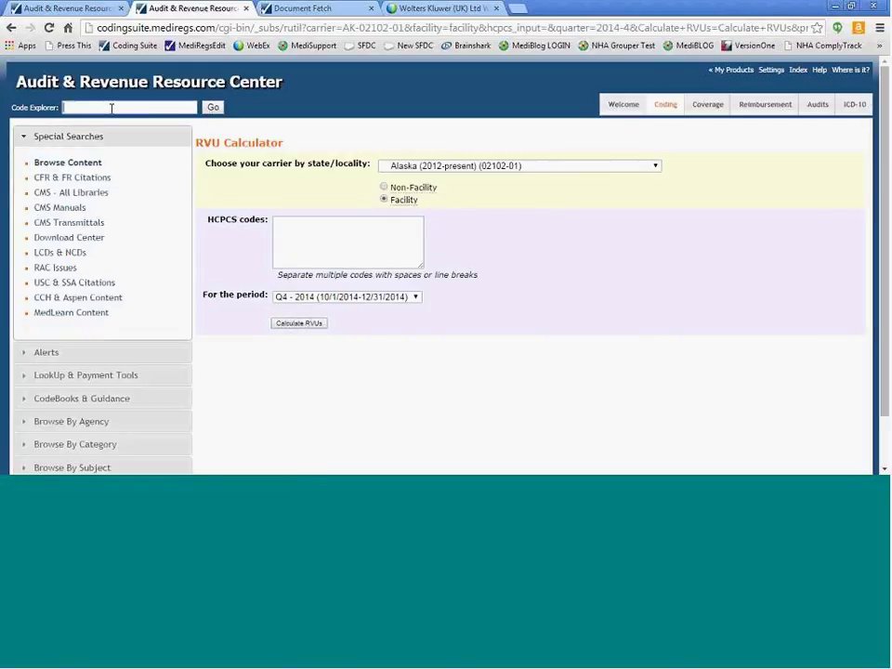
text(37)
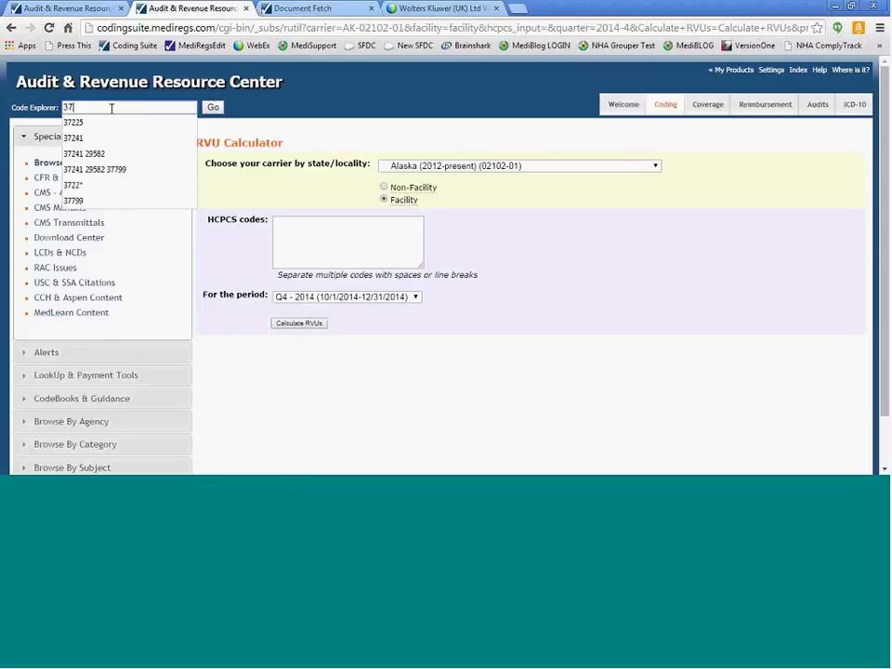
key(Down)
key(Return)
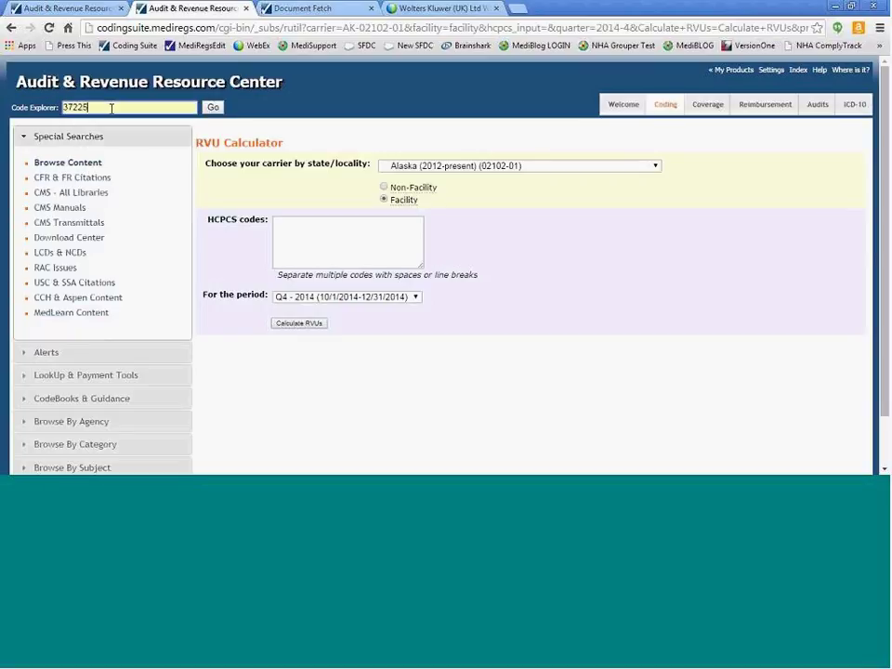
click(213, 107)
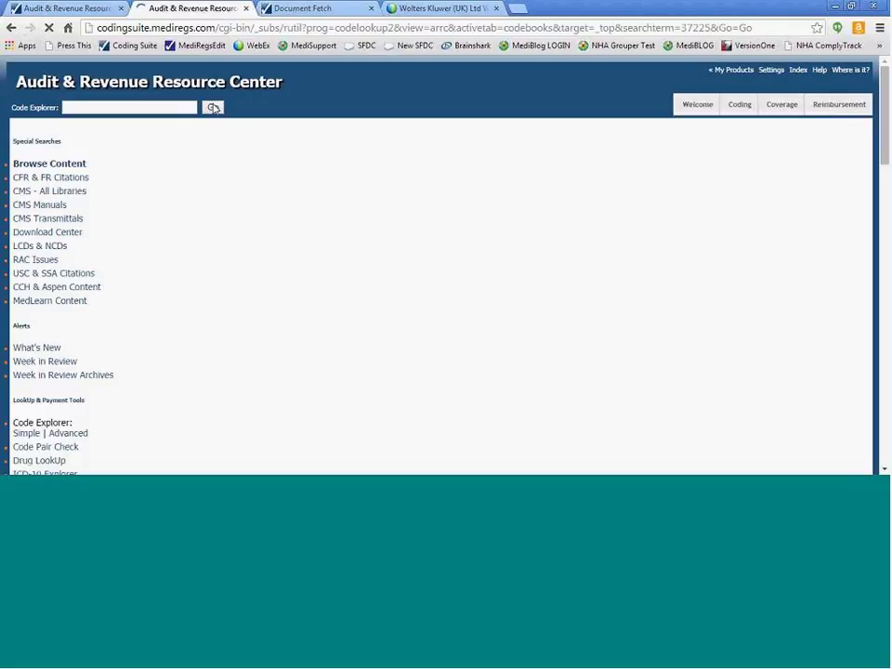
drag(216, 252, 350, 291)
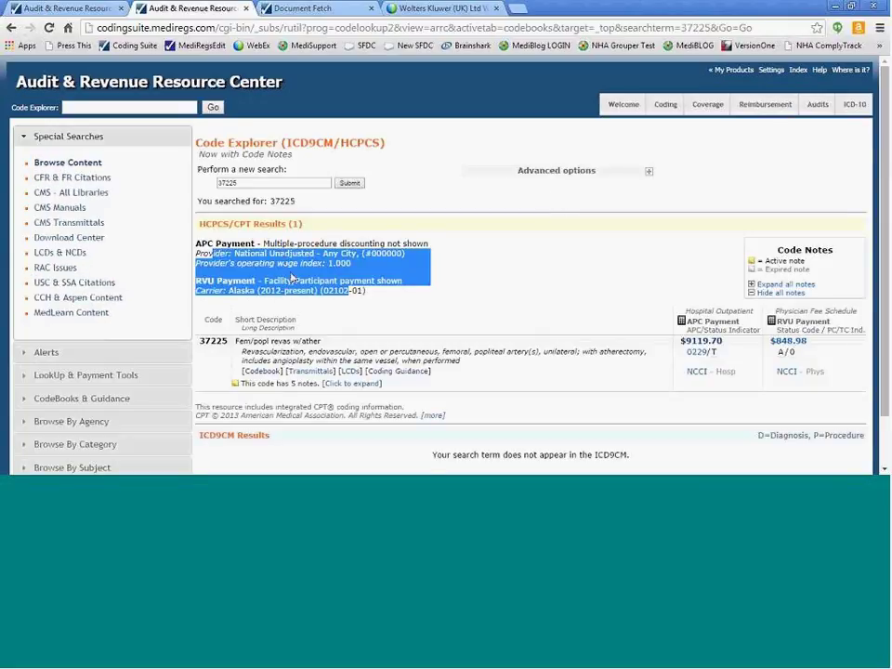
drag(283, 262, 424, 287)
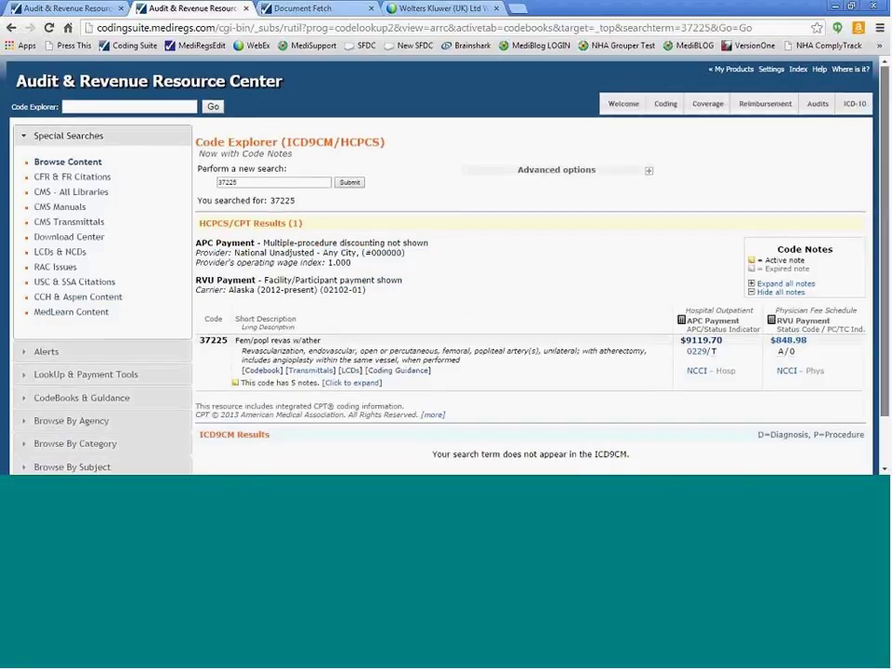
- Open the 37225 codebook page, search its NCCI edits from the hospital outpatient section, and open the 37225 active edits document
drag(887, 198, 886, 260)
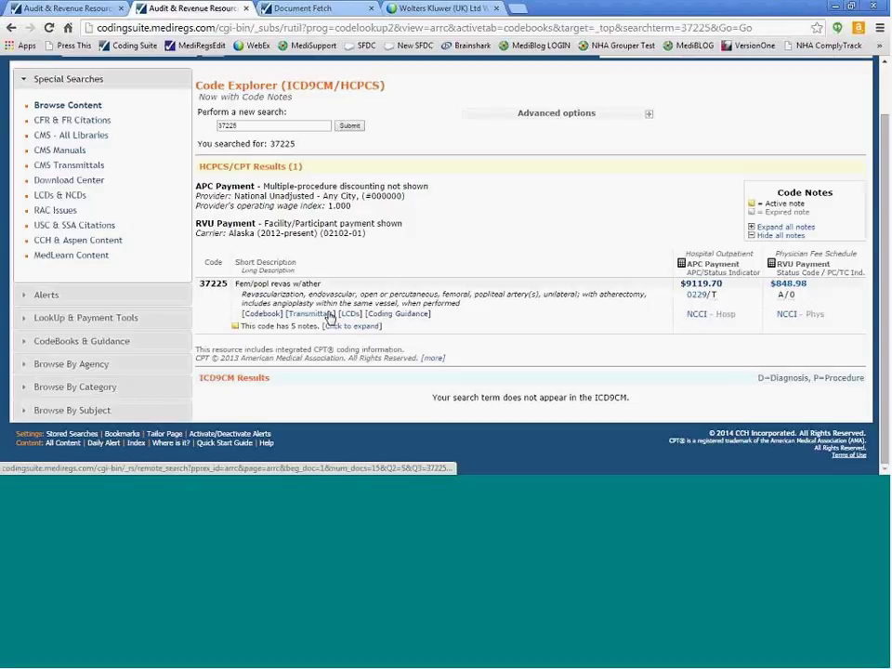
click(264, 316)
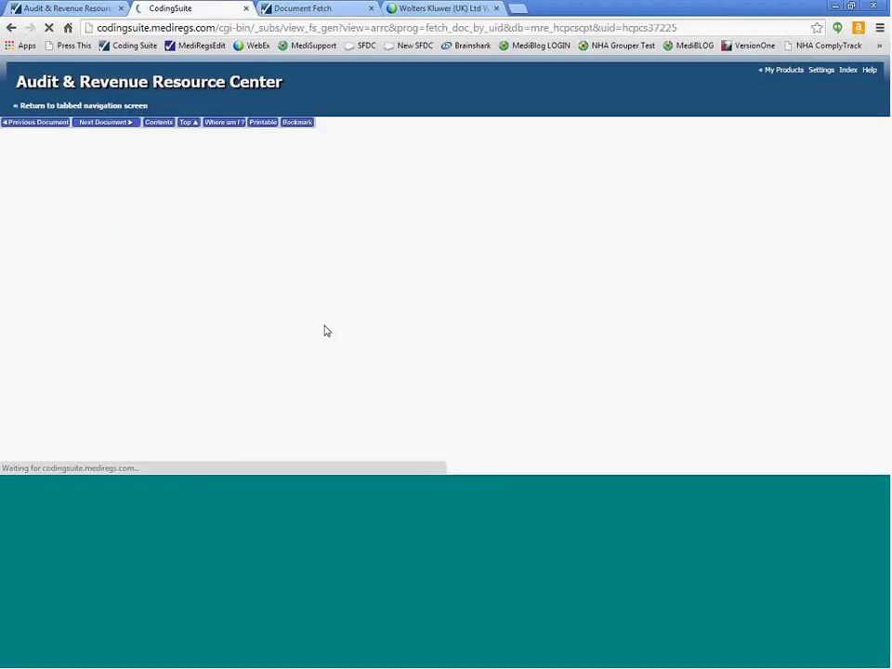
scroll(325, 330, down, 10)
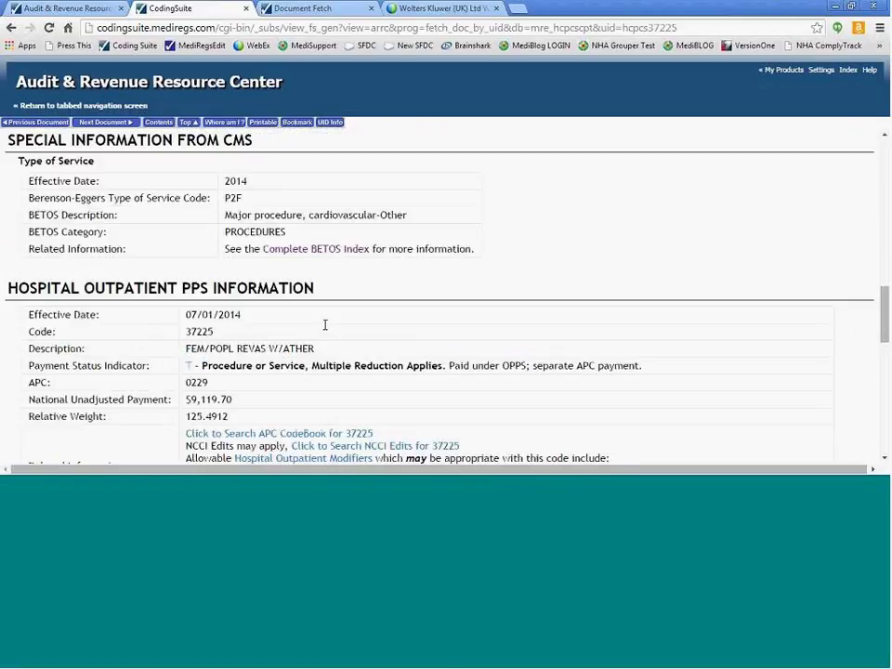
scroll(325, 324, down, 1)
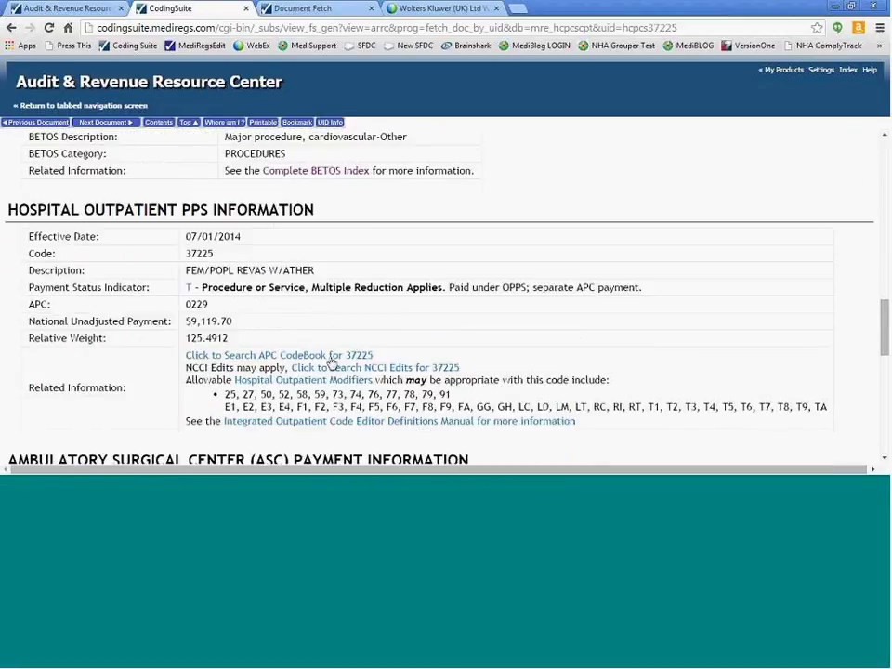
click(330, 369)
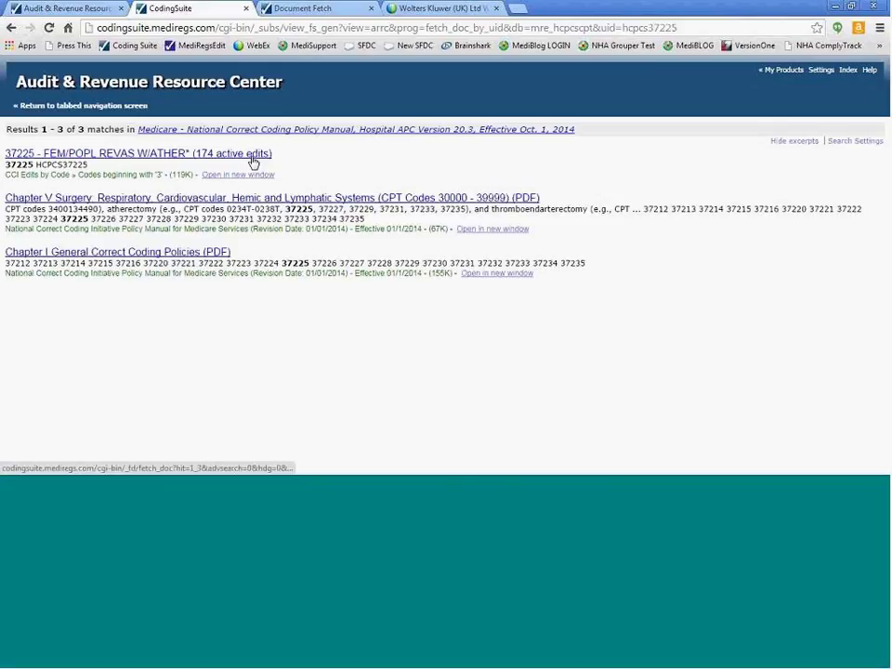
click(253, 162)
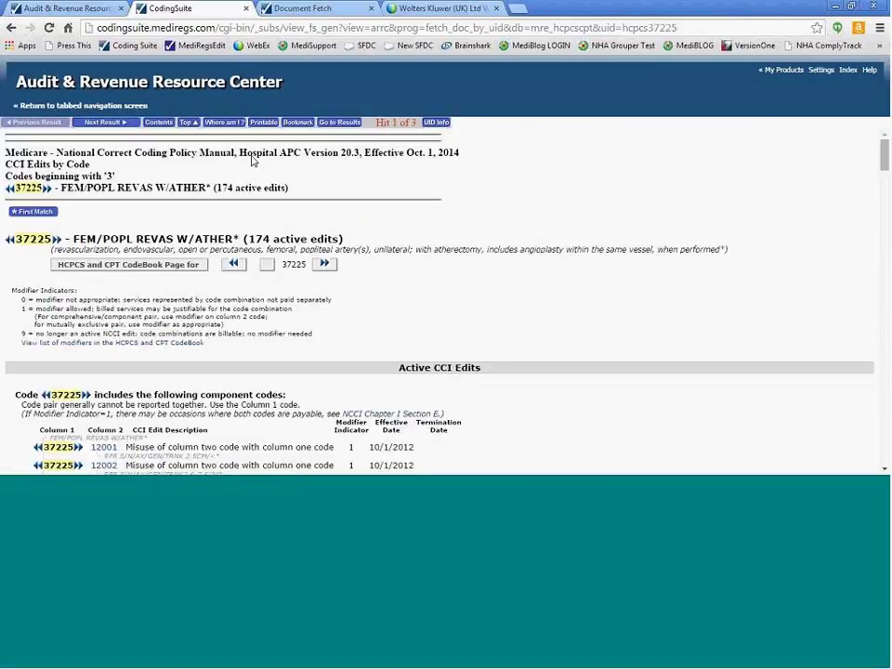
- Review the modifier indicators and active CCI edits for 37225, and return to the Code Explorer results
scroll(599, 201, down, 5)
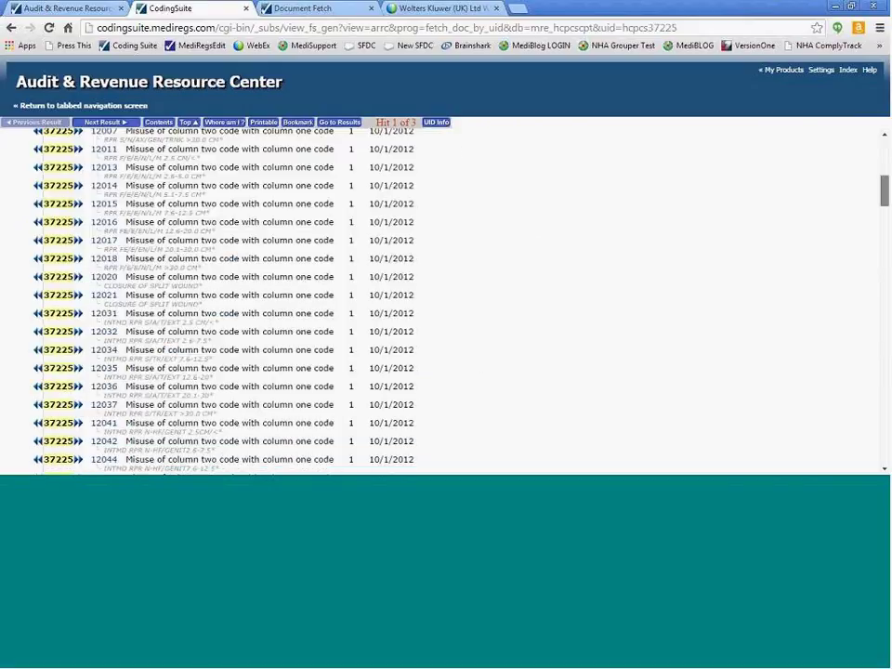
scroll(223, 297, up, 1)
scroll(446, 298, up, 2)
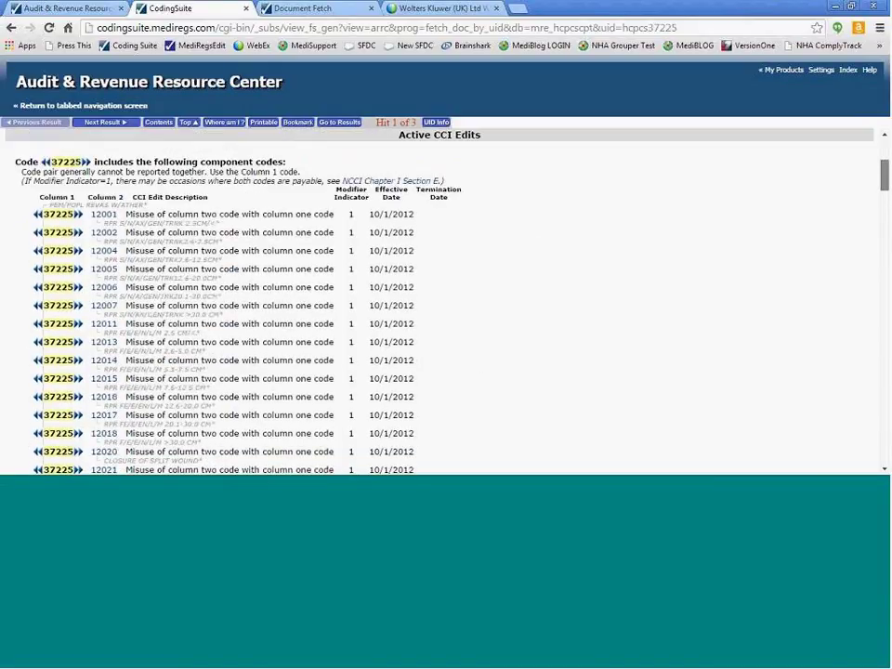
scroll(446, 298, up, 1)
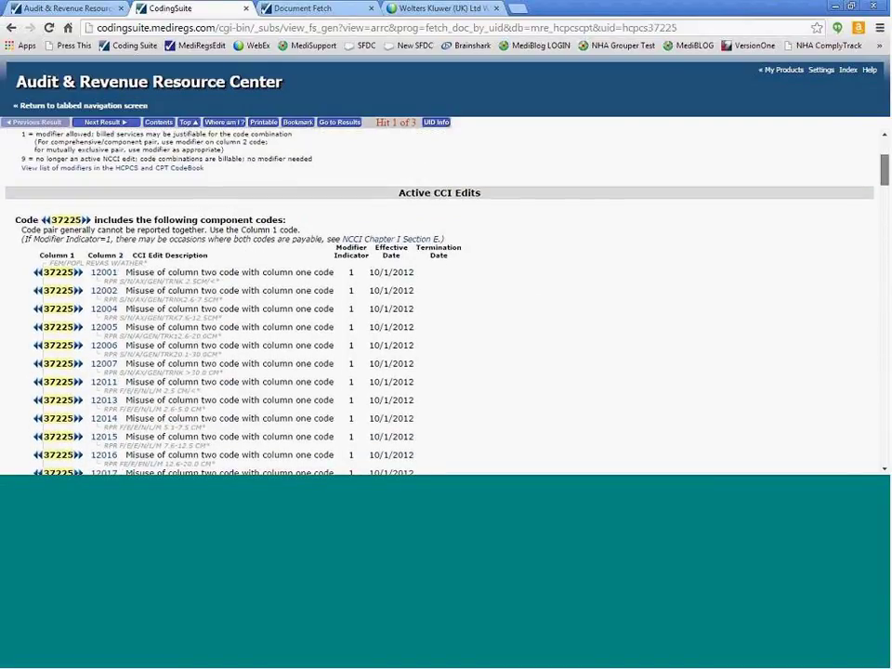
scroll(342, 110, up, 1)
click(11, 28)
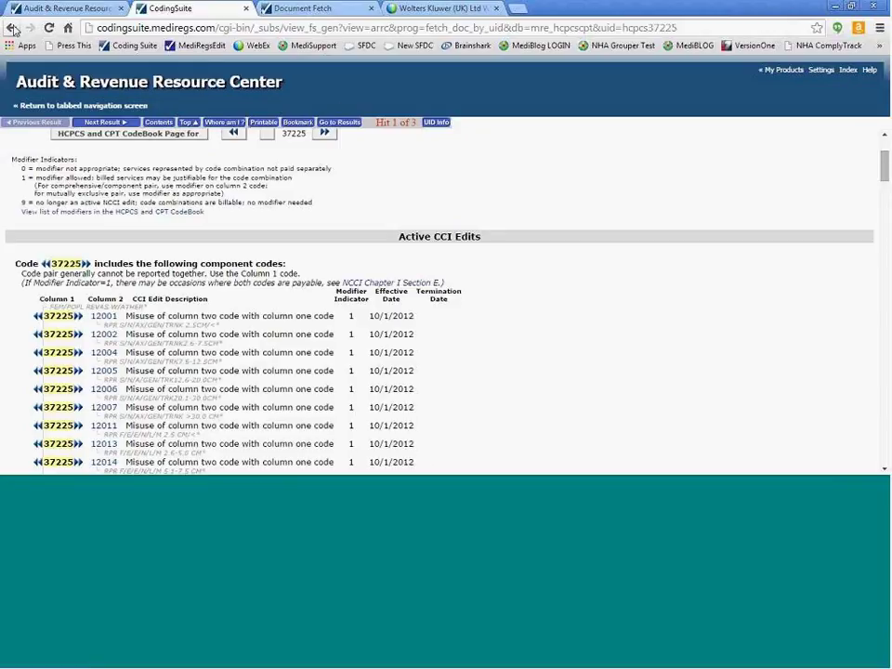
click(11, 28)
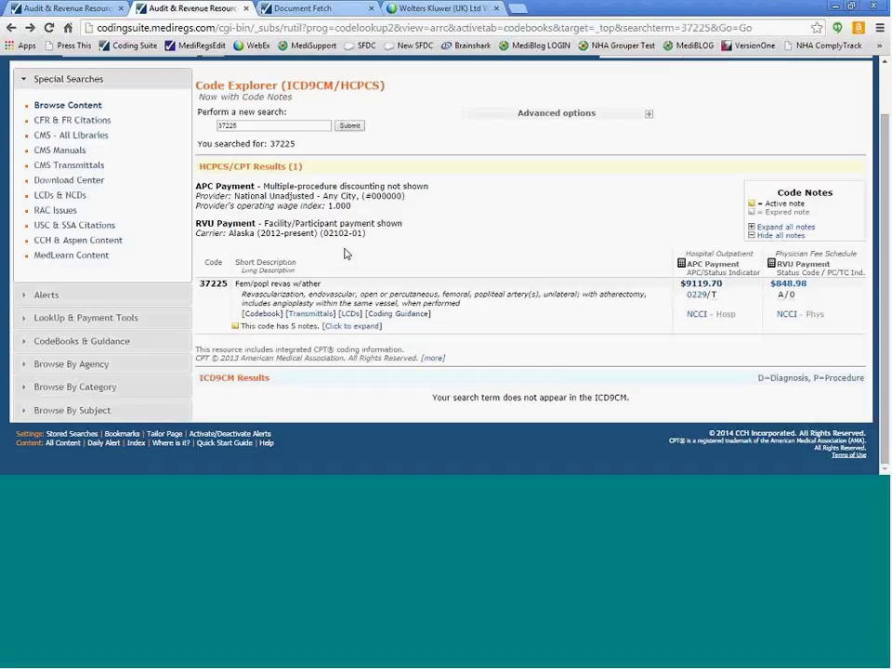
- Open the LCD search for 37225 and rerun it with code 71010
click(351, 316)
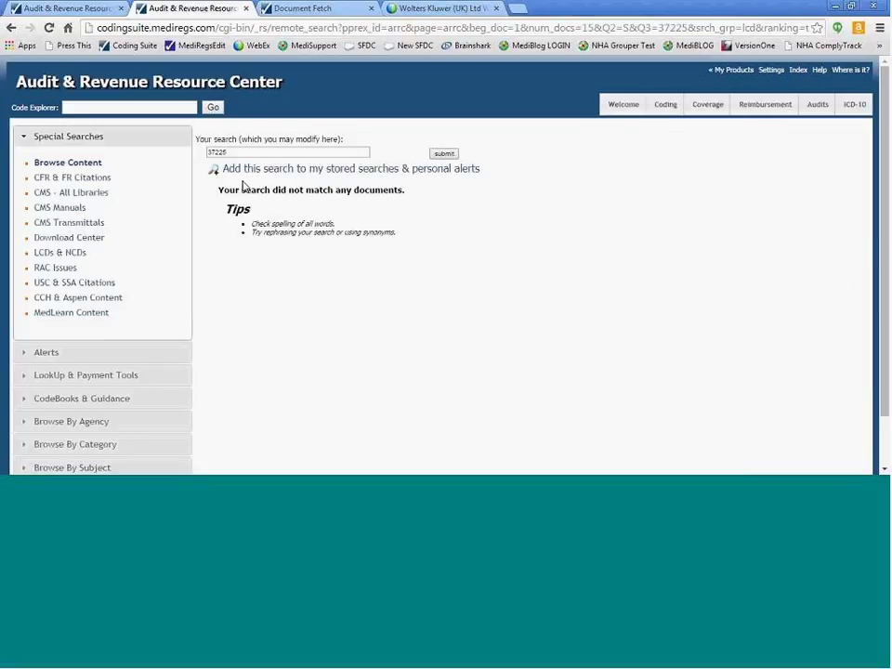
drag(240, 152, 171, 150)
text(71)
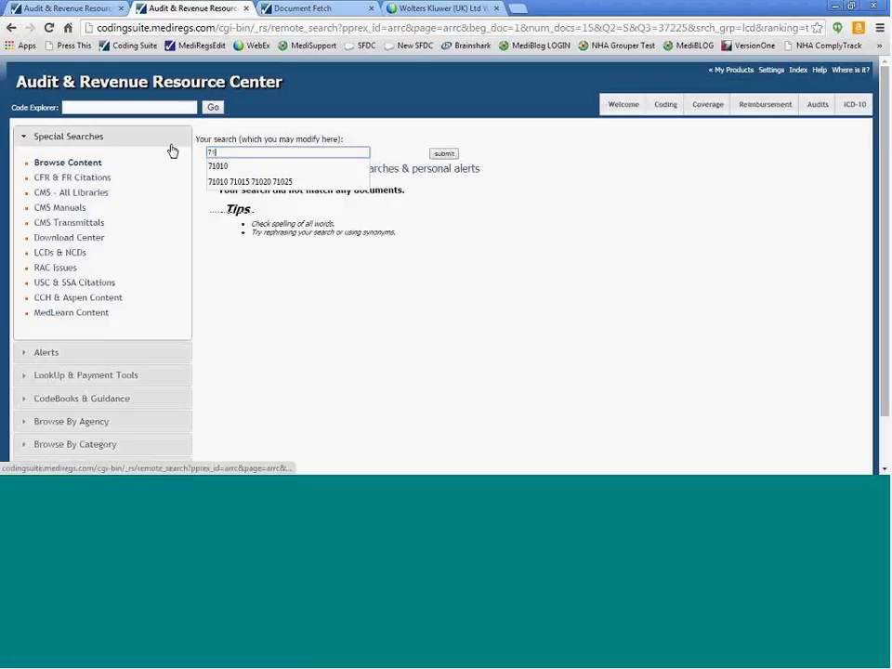
text(010)
key(Return)
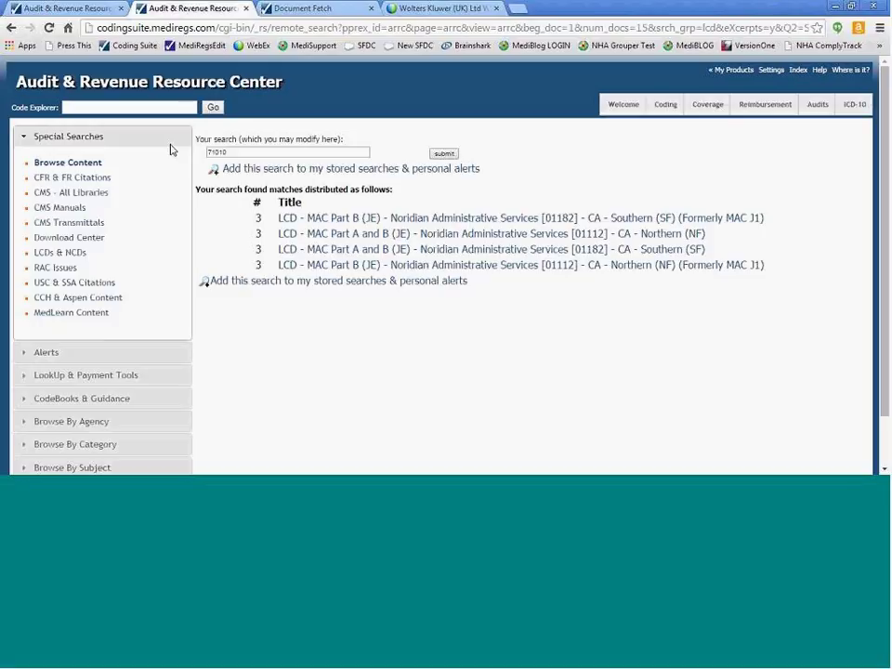
- Open the MAC Part B Noridian [01112] CA - Northern LCD matches and highlight the Active LCDs label under Radiologic Examination, Chest V5
click(363, 267)
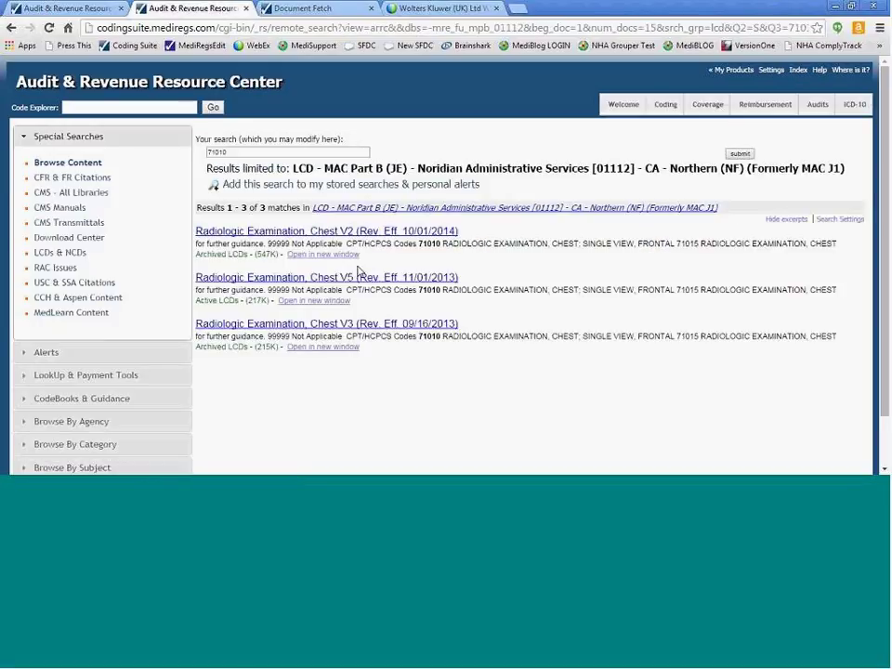
drag(238, 300, 197, 303)
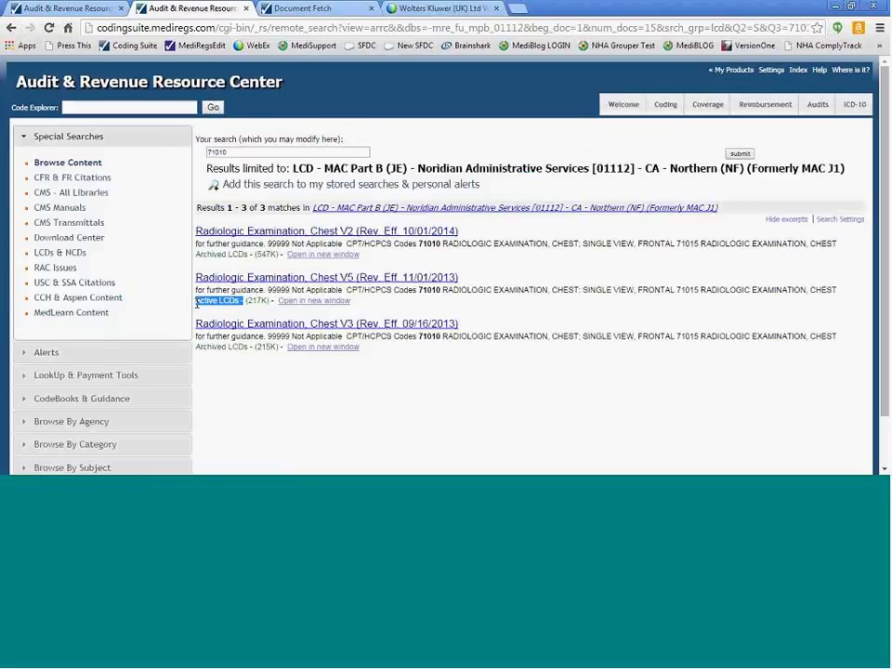
- Open the active Radiologic Examination, Chest V5 LCD from the matches and highlight the Active LCDs label in its heading
drag(250, 254, 196, 255)
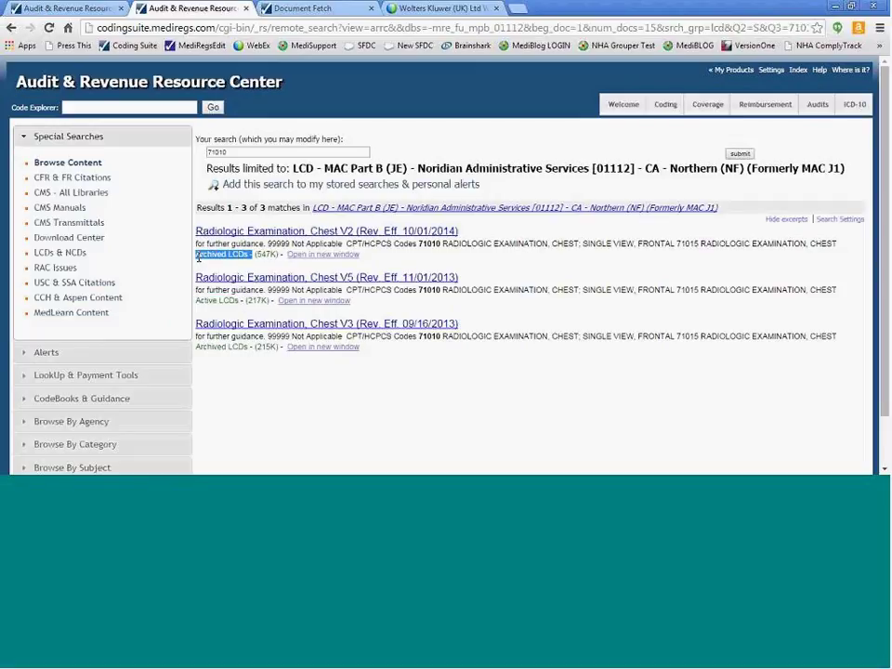
click(277, 279)
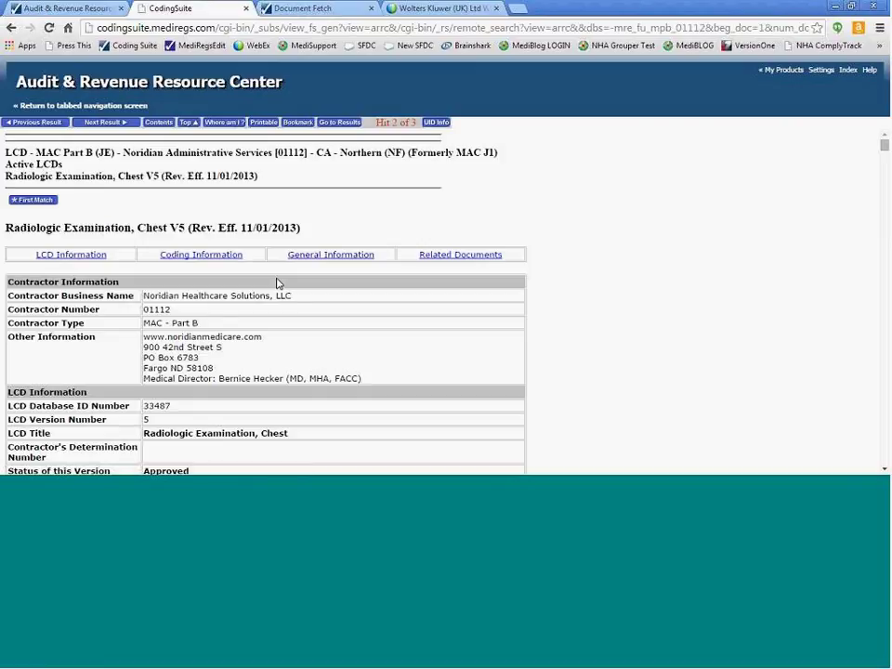
drag(62, 164, 4, 164)
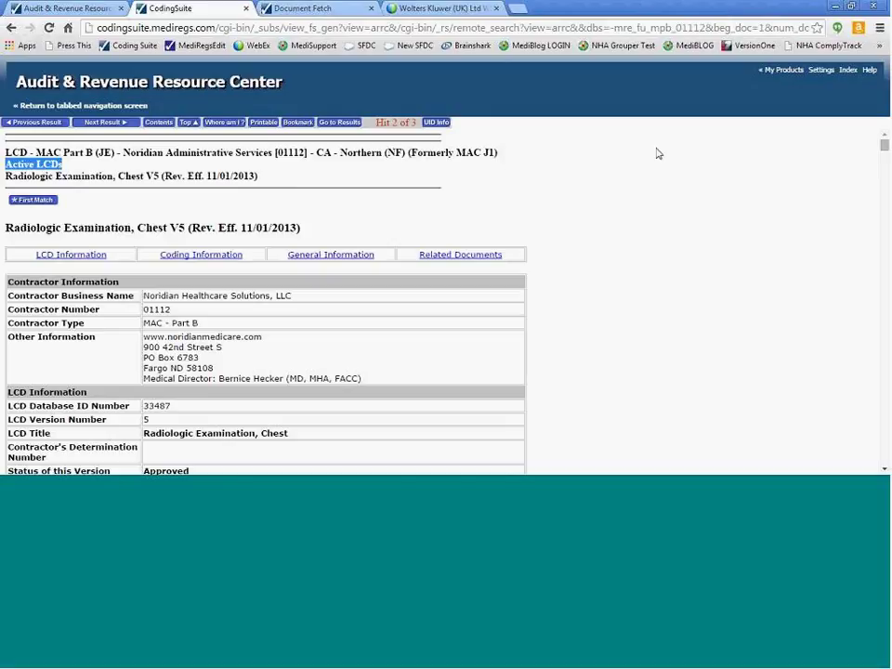
- Review the LCD's coding information, covering CPT/HCPCS and supporting ICD-9 codes, and its indications and limitations of coverage
click(214, 264)
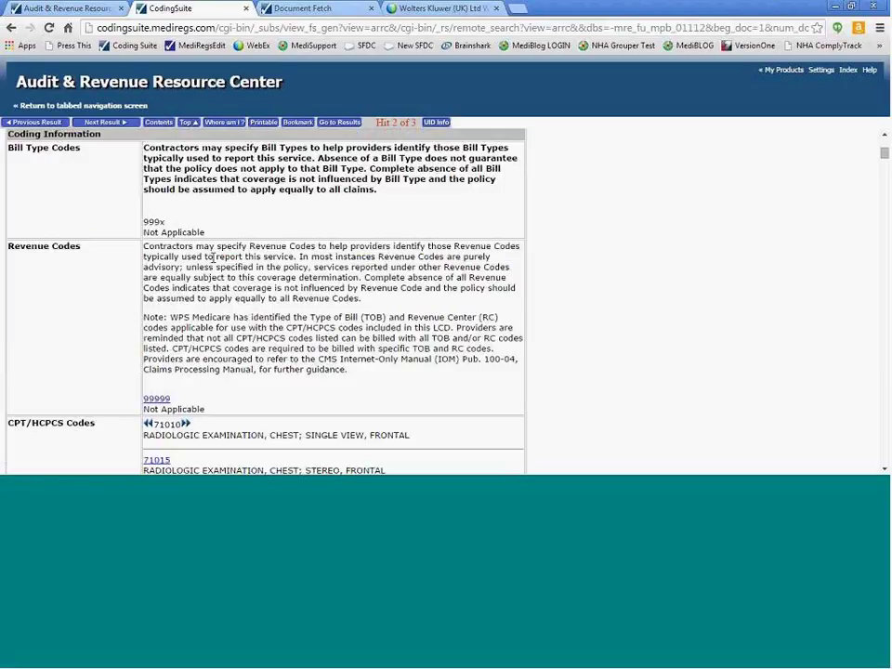
scroll(213, 257, down, 5)
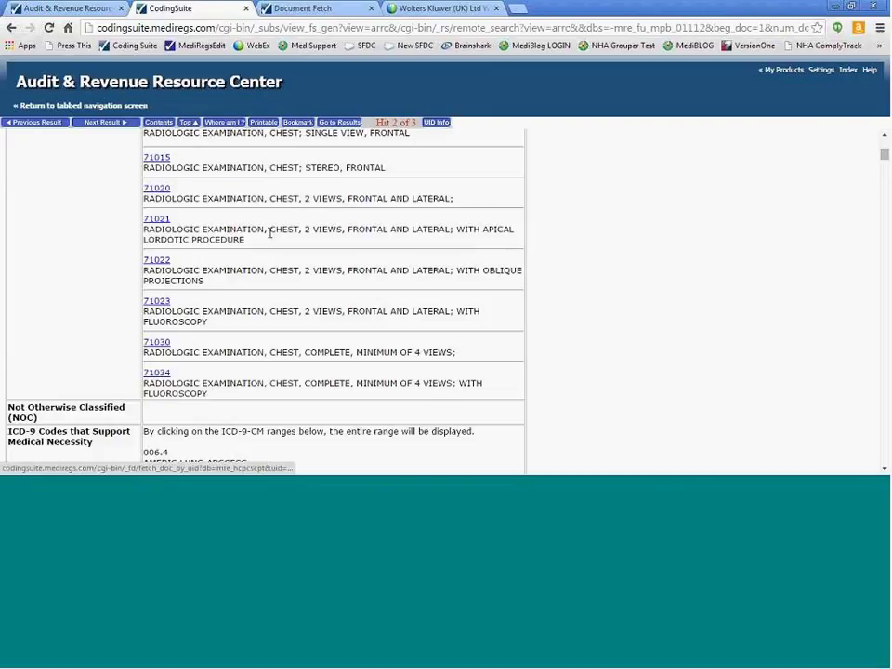
scroll(279, 237, down, 10)
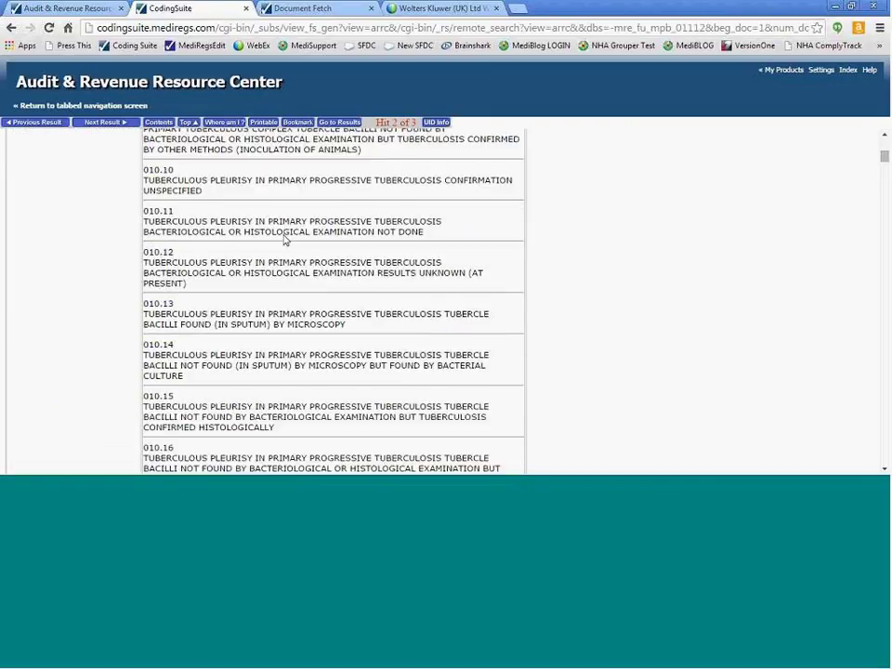
scroll(285, 240, up, 5)
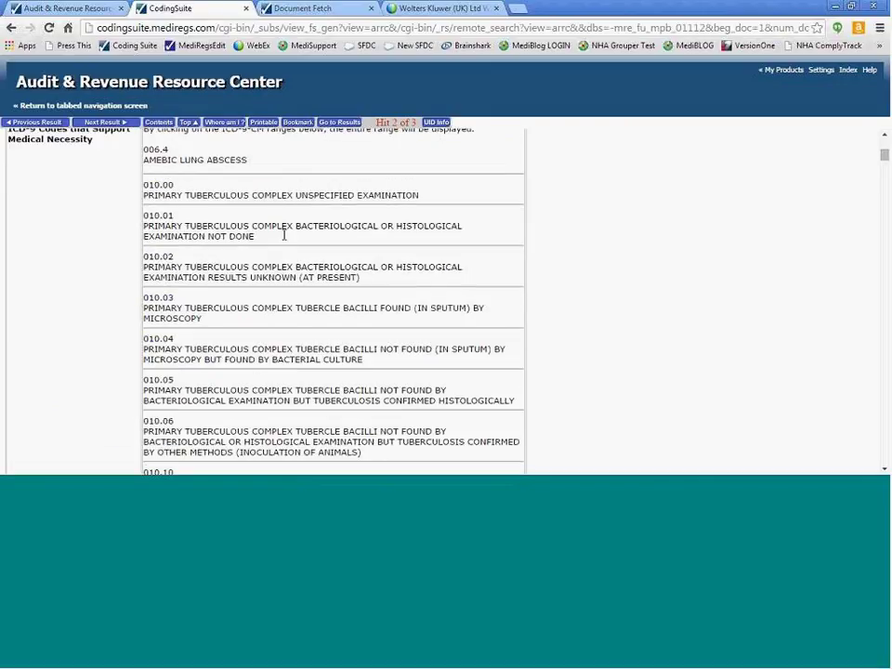
scroll(284, 235, up, 5)
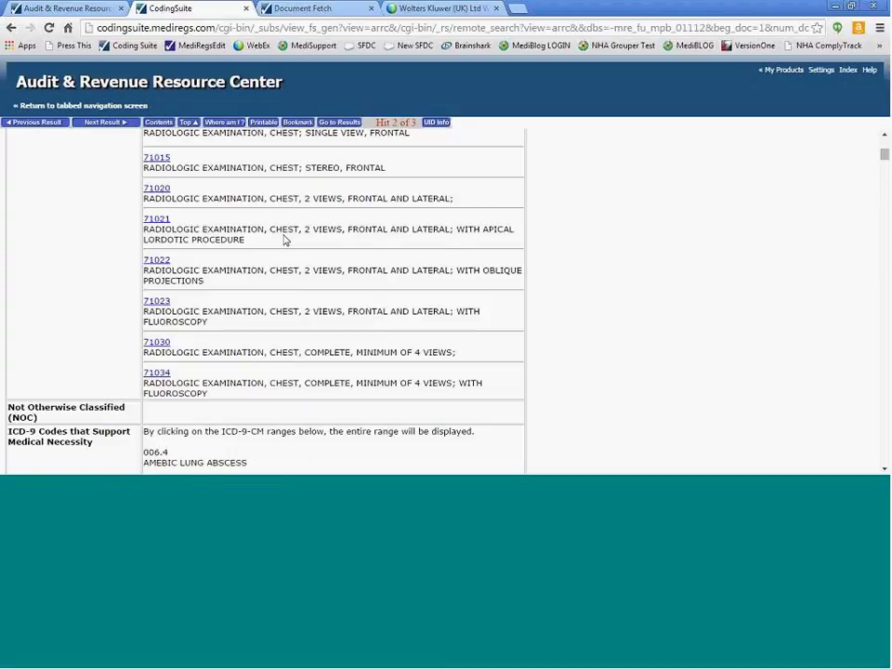
scroll(285, 240, up, 10)
scroll(285, 240, down, 5)
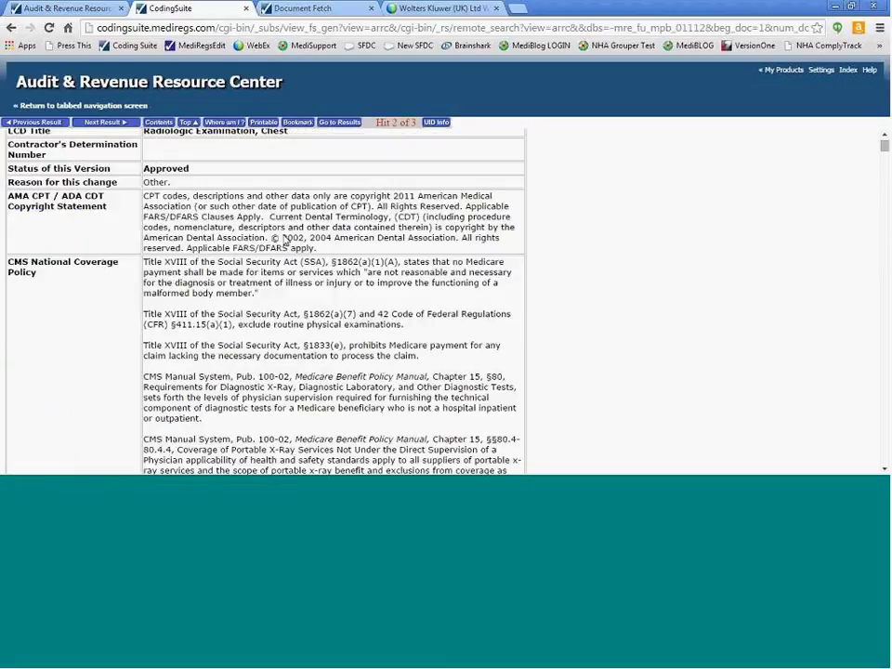
scroll(286, 240, down, 5)
scroll(286, 240, down, 5)
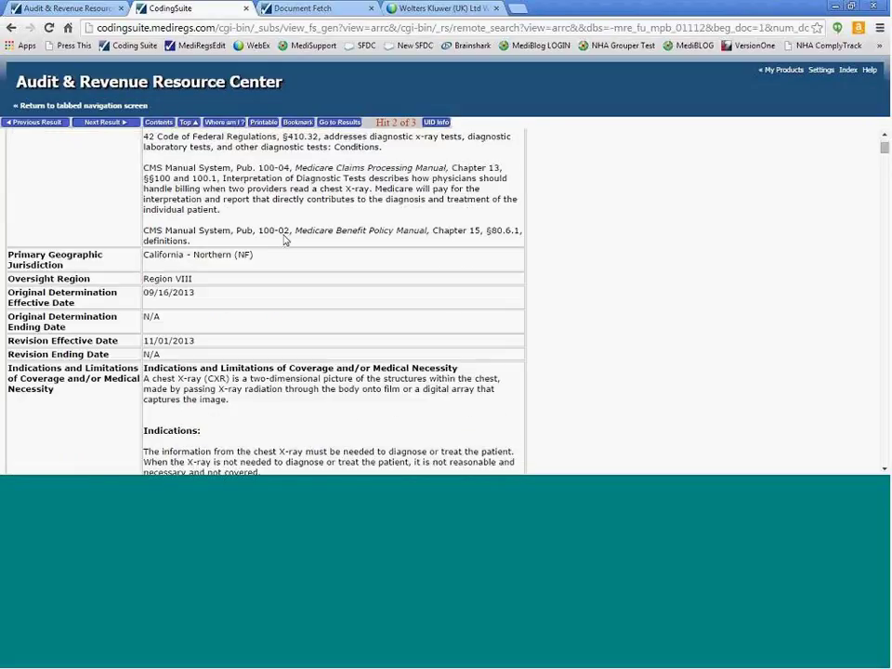
scroll(285, 240, down, 3)
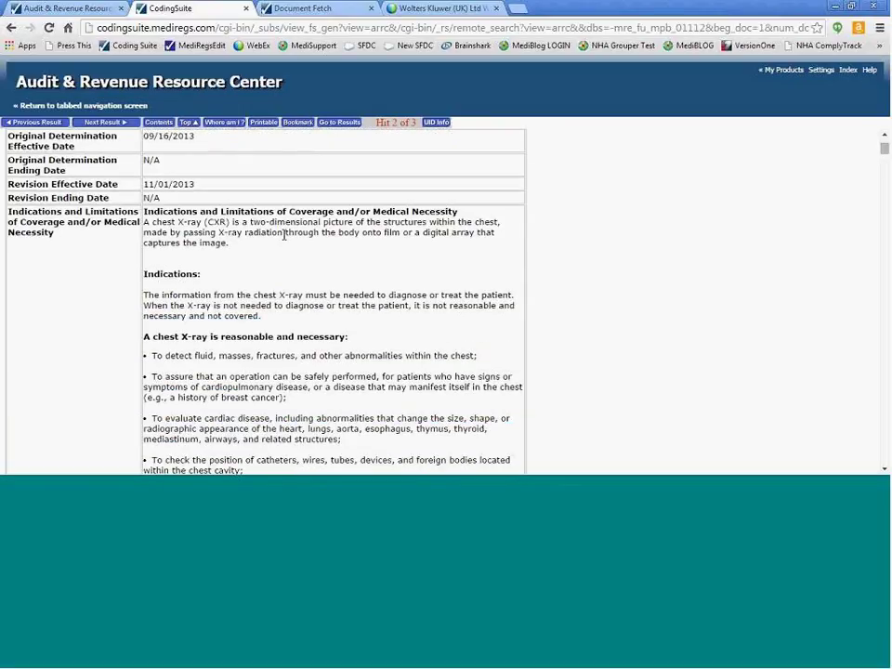
scroll(285, 235, down, 1)
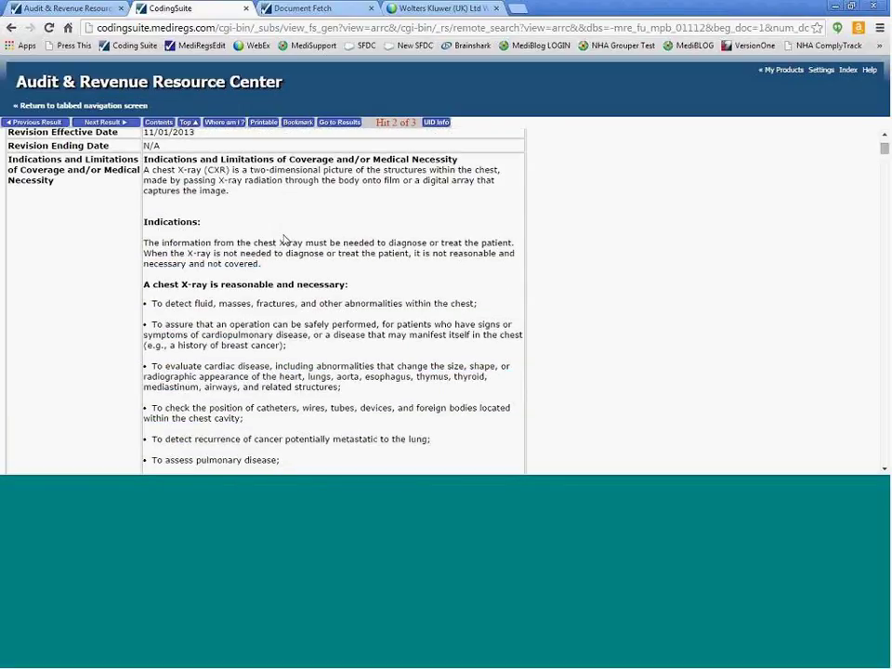
- Return from the chest examination LCD to the Code Explorer results for 37225
click(11, 28)
click(9, 33)
click(11, 28)
click(11, 28)
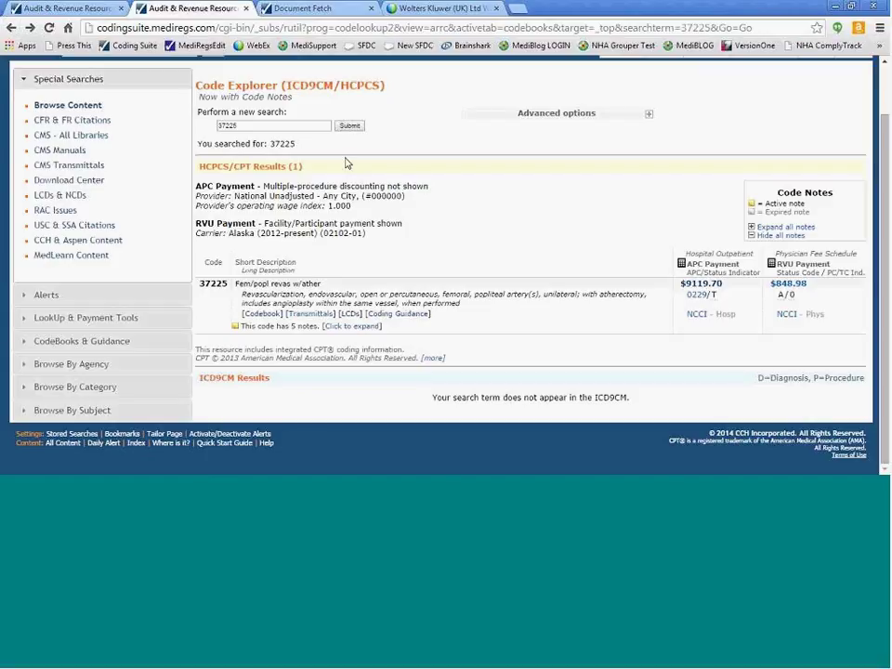
- Open the Medicare MUE Tables matches from the 37225 coding guidance and highlight the code's maximum reasonable units under practitioner services
click(419, 317)
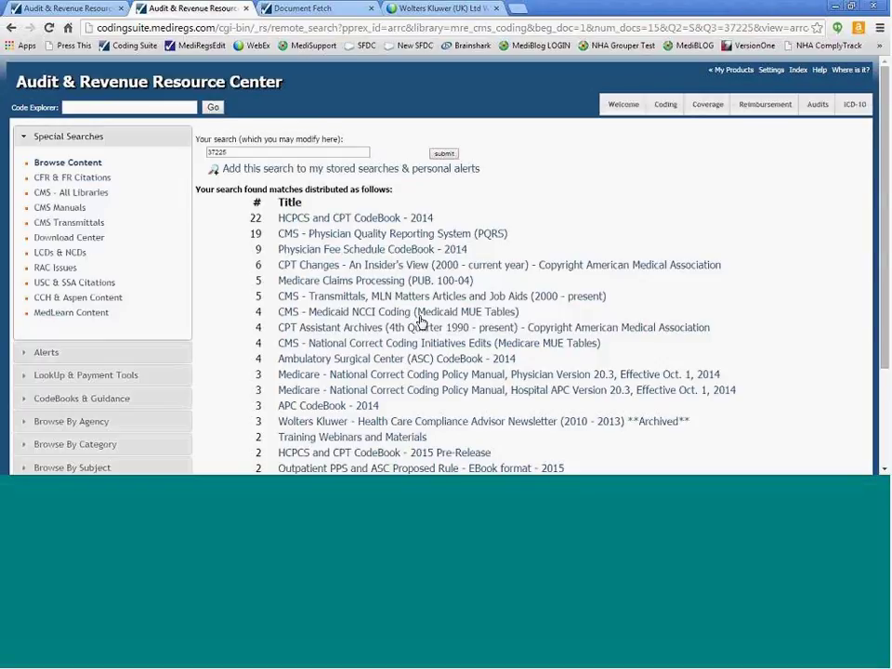
click(418, 343)
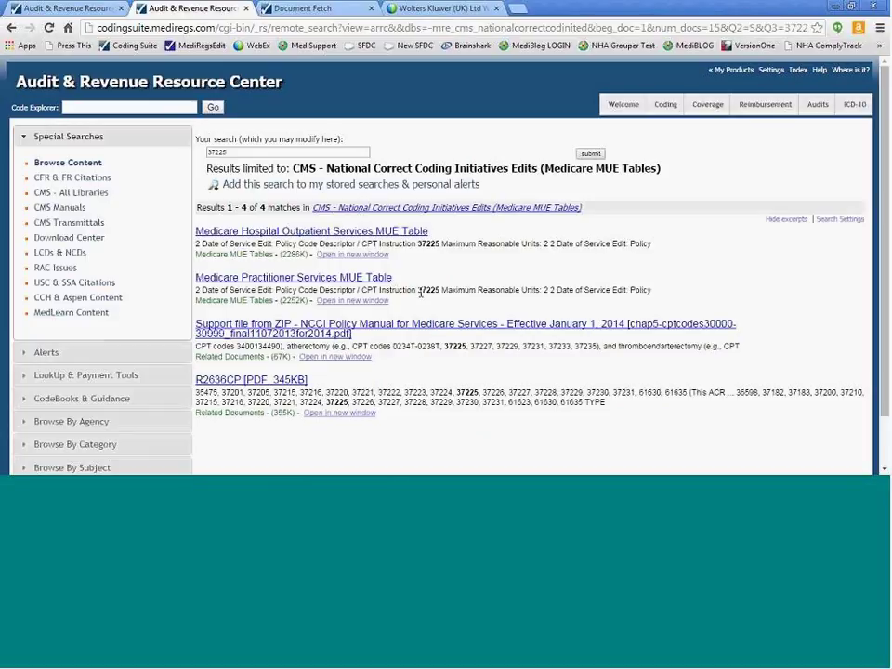
drag(417, 291, 553, 293)
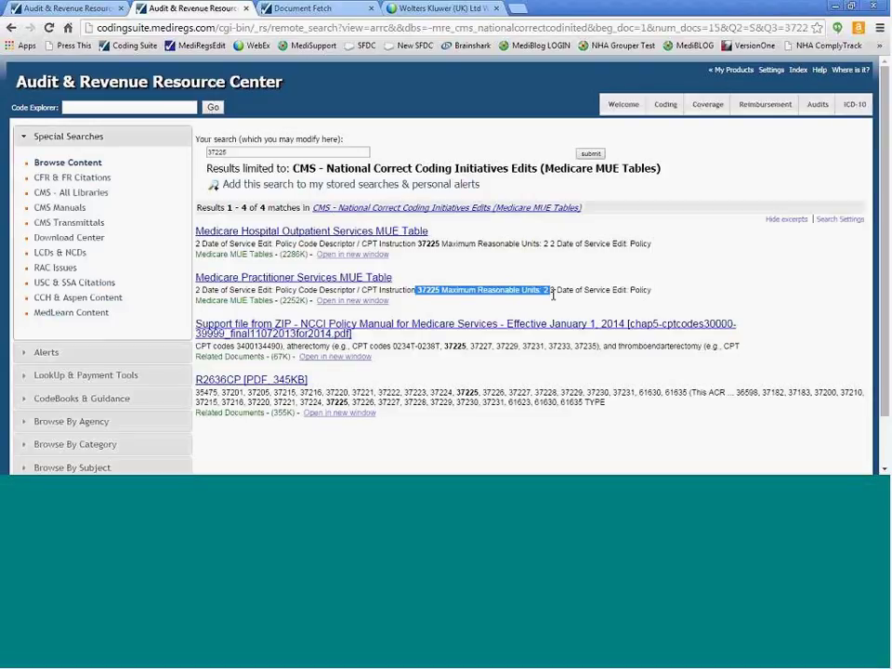
click(11, 27)
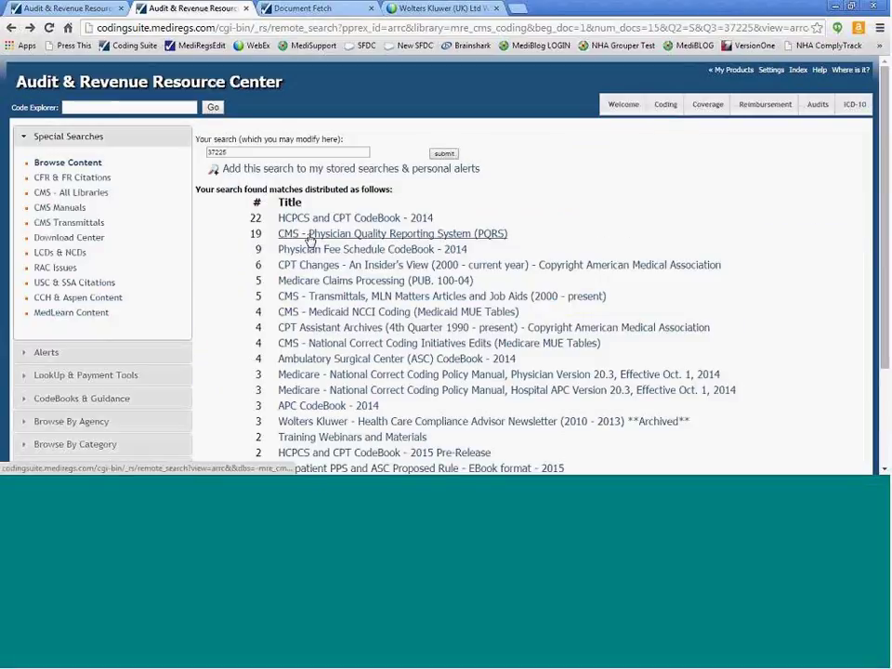
- Open the CPT Assistant Archives matches for 37225, highlight the code in the November 2011 Coding Brief excerpt, and return to the match list
scroll(887, 216, down, 2)
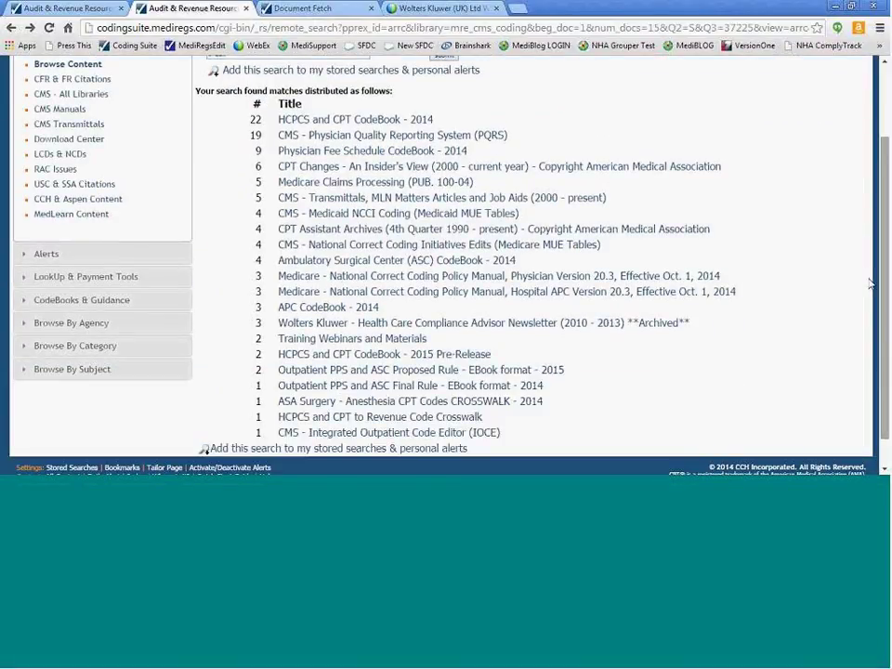
click(465, 228)
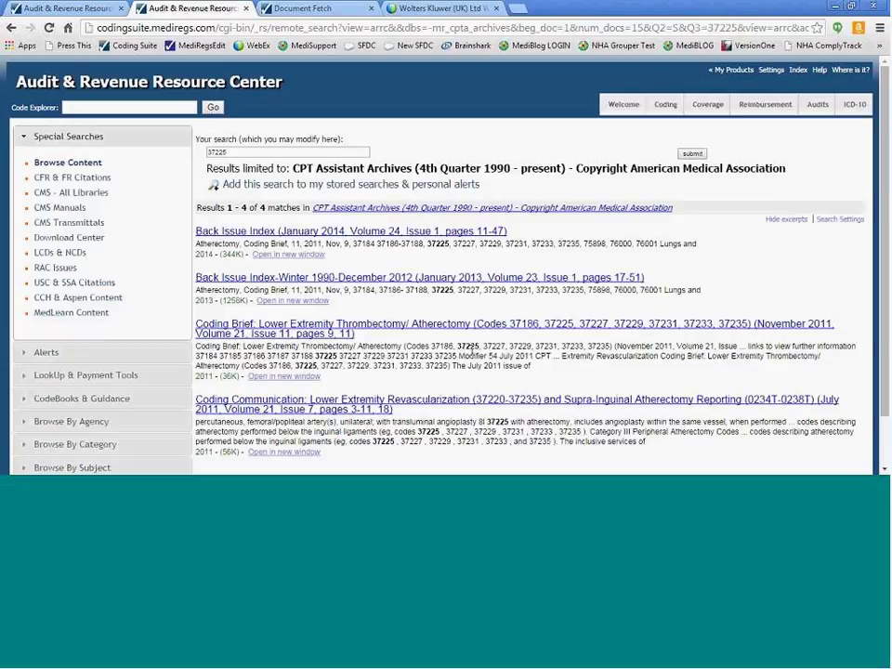
drag(455, 346, 478, 345)
click(10, 28)
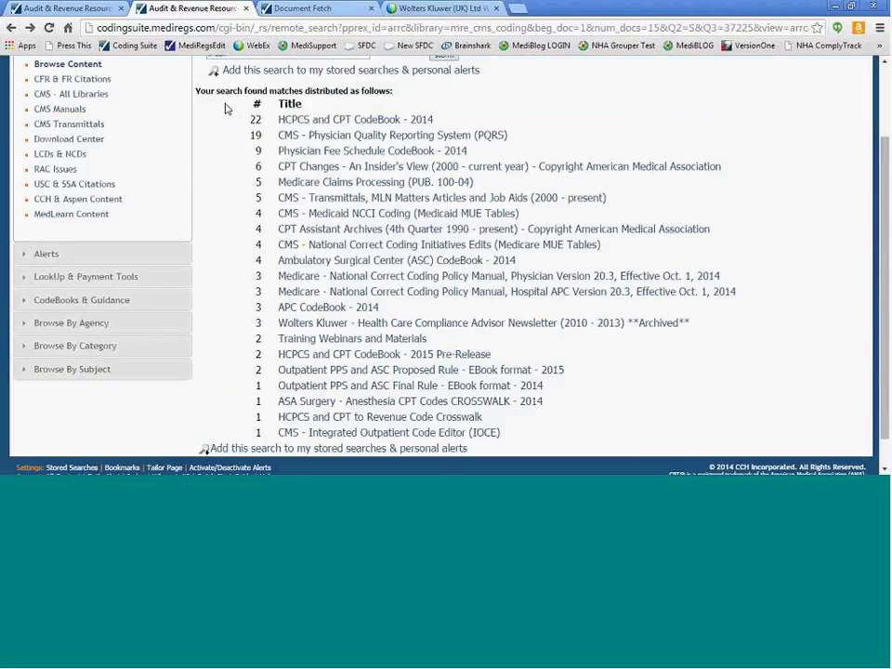
- Open the CPT Changes - An Insider's View matches, view the first CPT Changes 2011 - Surgery-Cardiovascular System document, and return to the matches
click(294, 168)
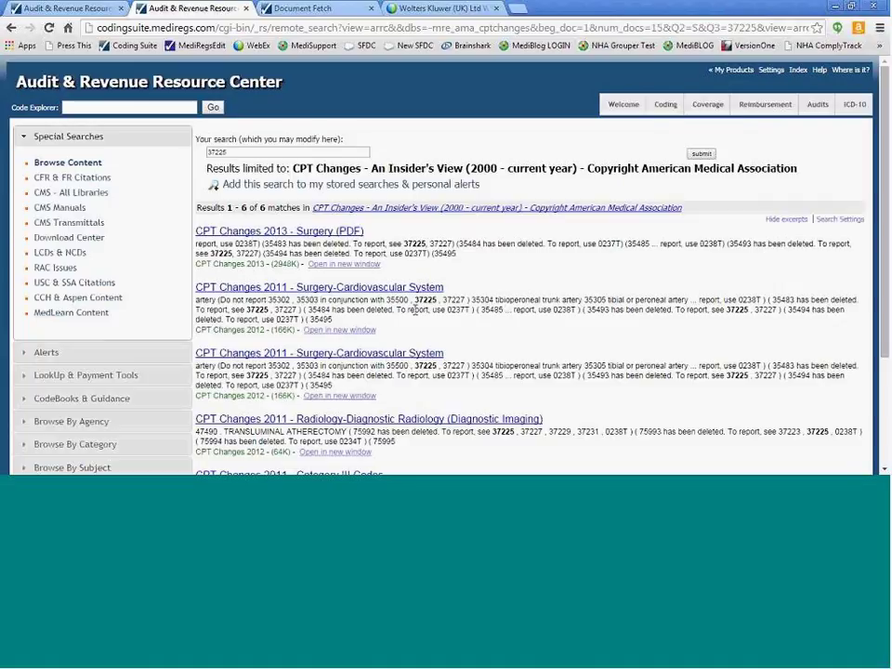
drag(195, 291, 324, 331)
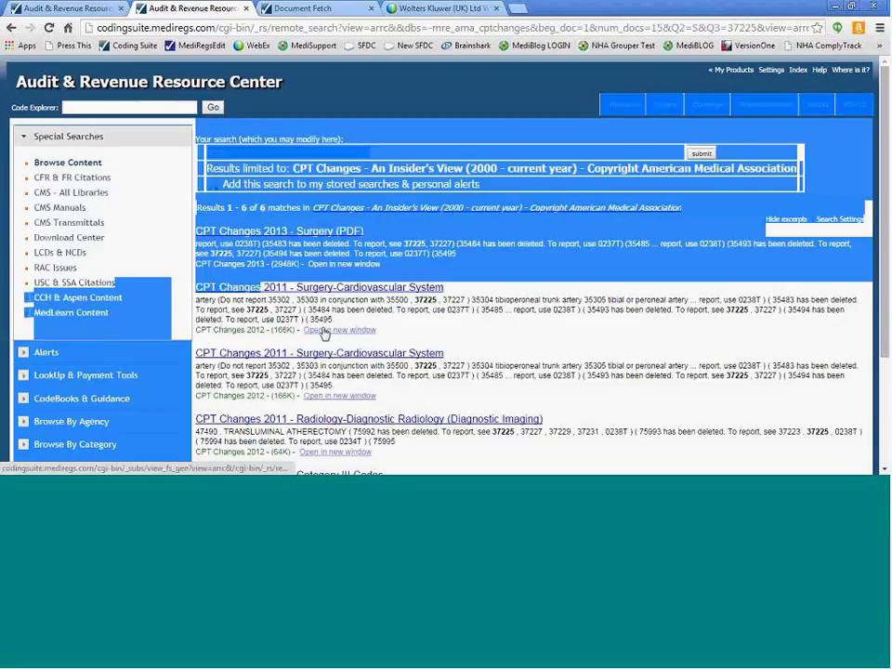
click(303, 319)
drag(456, 294, 217, 296)
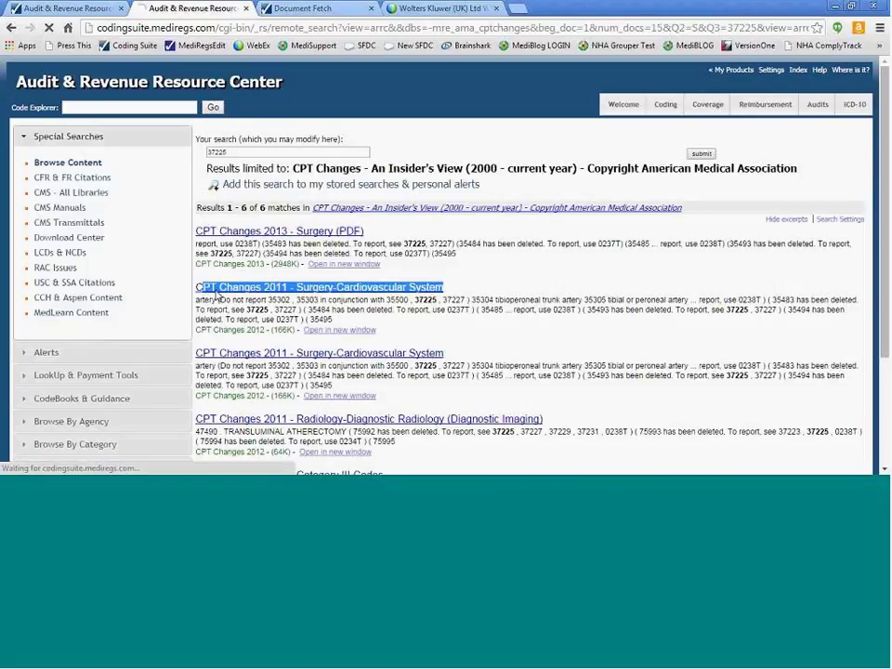
click(216, 294)
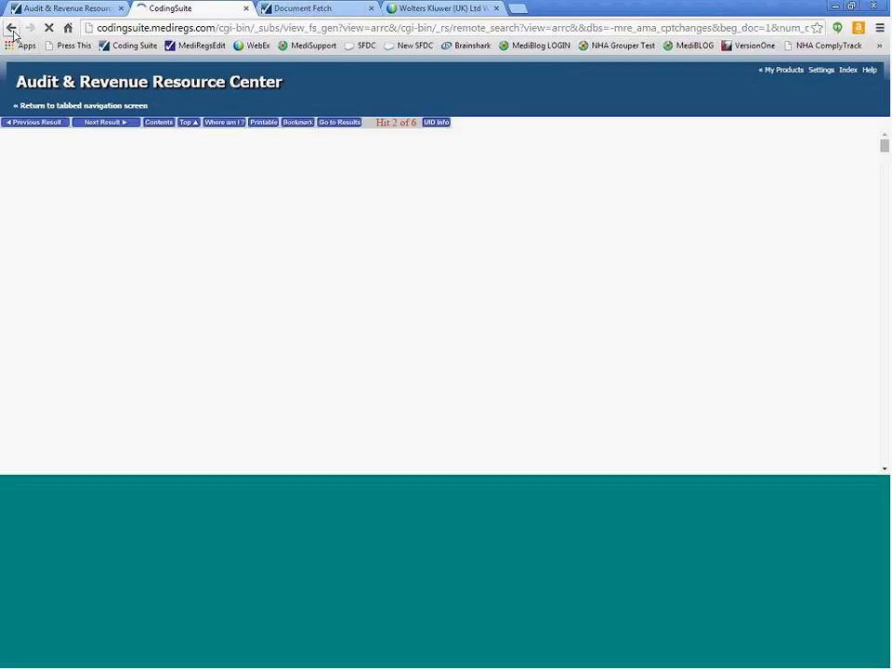
click(13, 32)
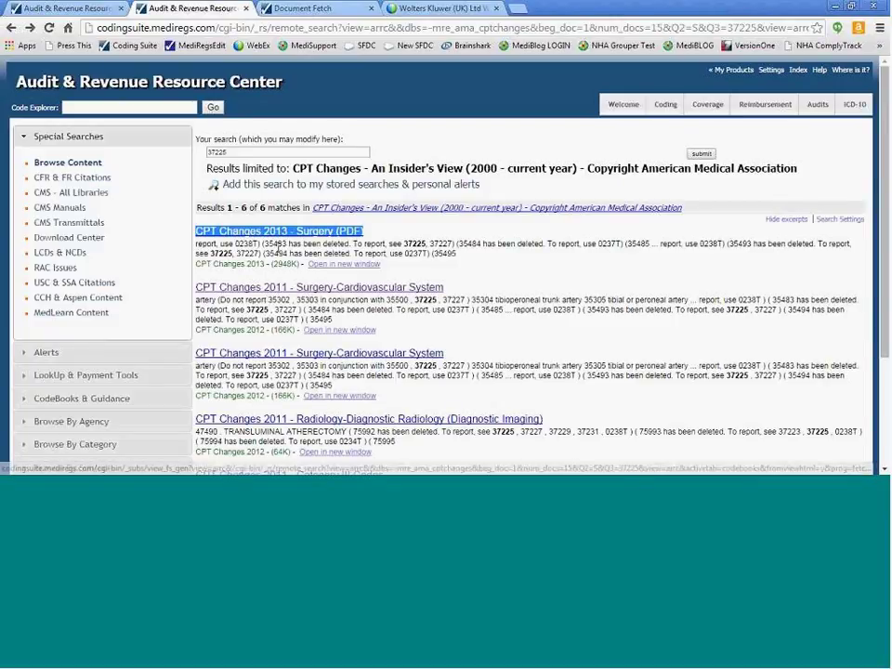
- Try to open and search the CPT Changes 2013 - Surgery PDF, and return to the Code Explorer results for 37225
click(257, 234)
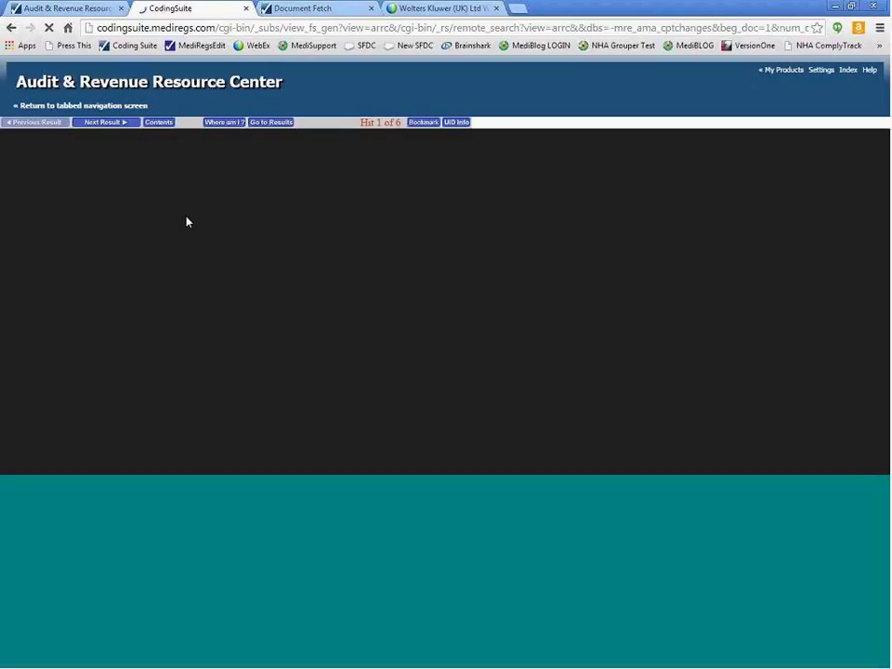
key(ctrl+f)
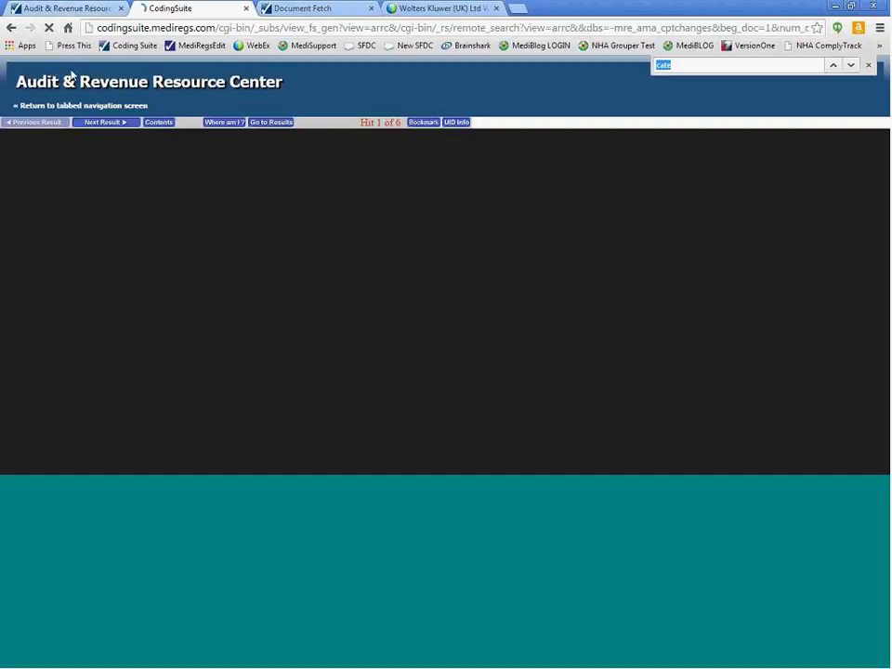
click(11, 28)
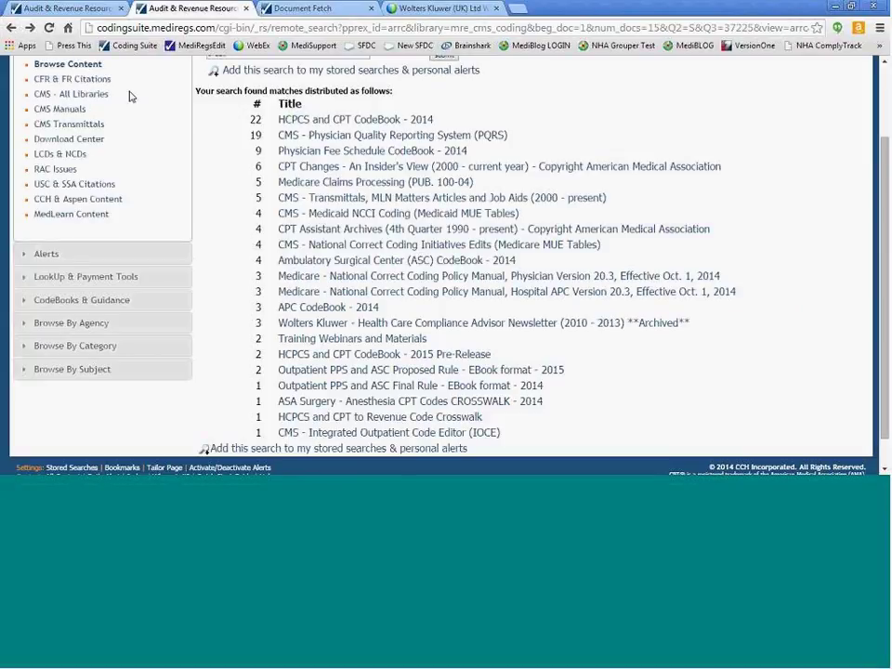
click(12, 28)
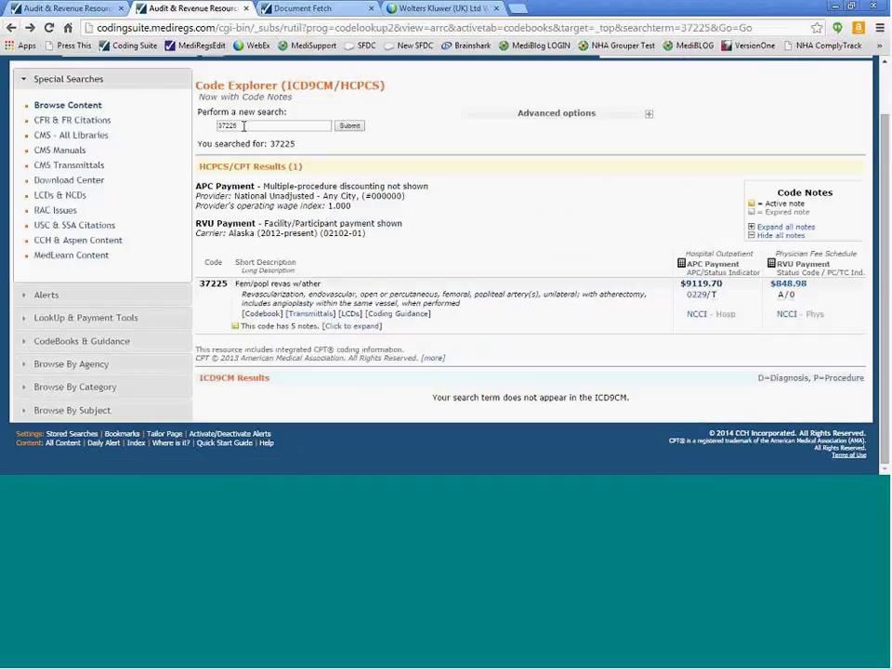
- Search Code Explorer for atherectomy and look through the matching HCPCS/CPT codes
text(at)
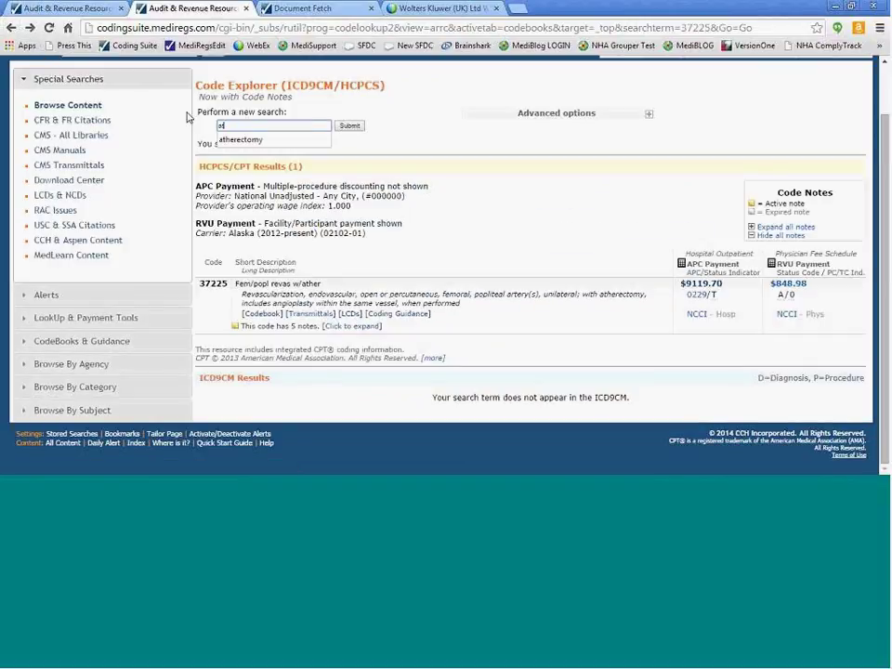
key(Down)
key(Return)
click(361, 125)
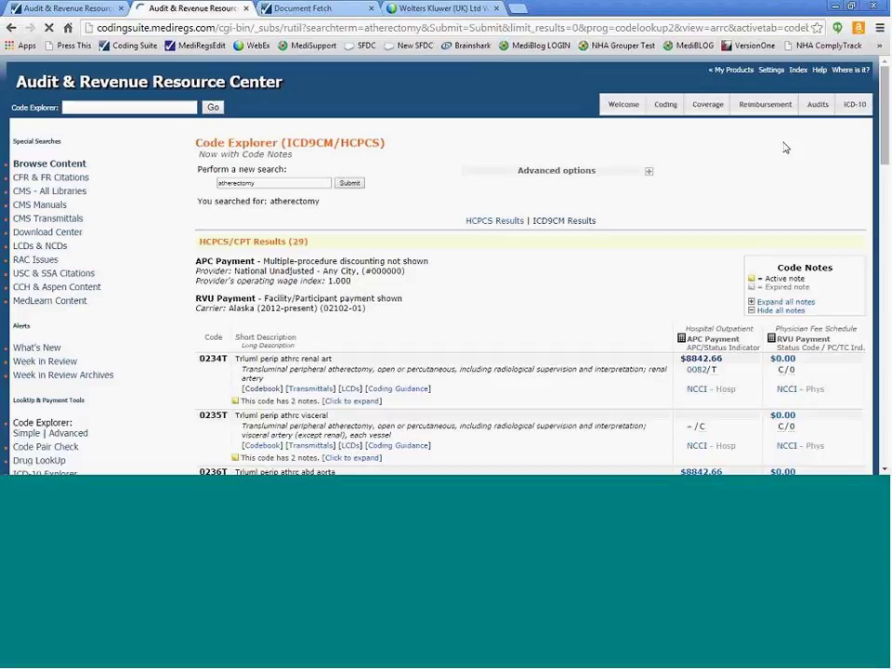
scroll(785, 148, down, 6)
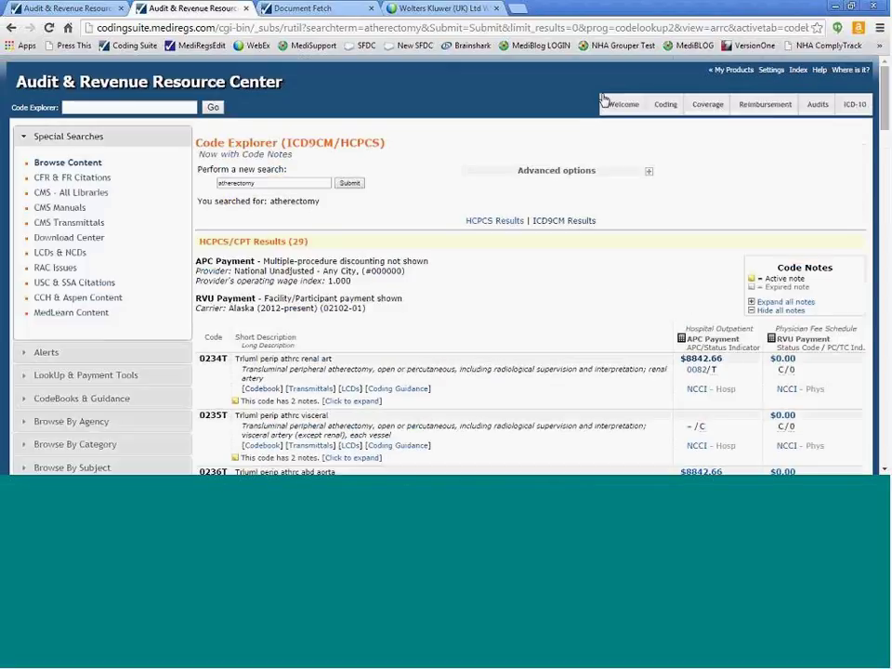
- Narrow the Code Explorer search to atherectomy unilateral and review the matching codes
text(uni)
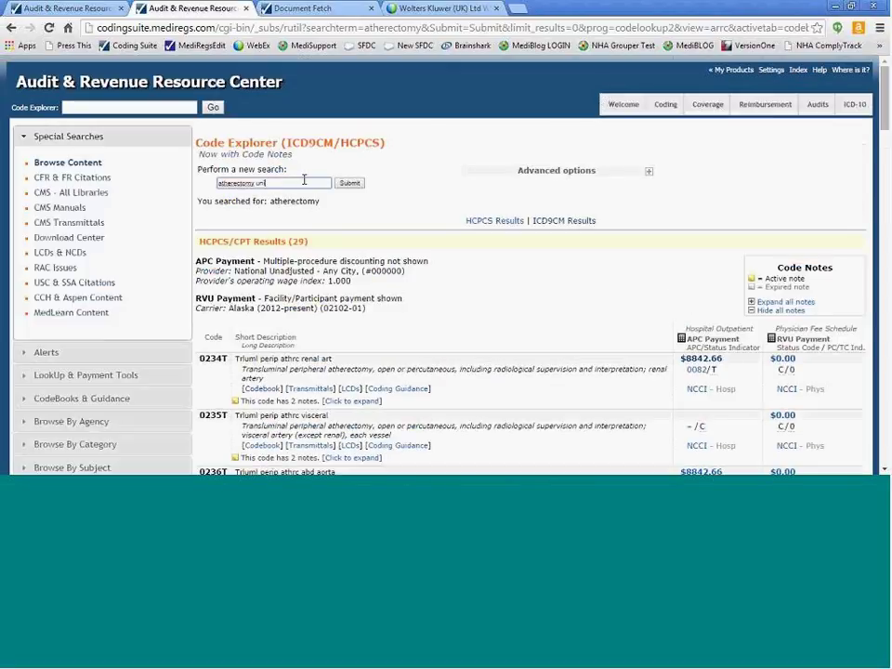
text(lateral)
key(Return)
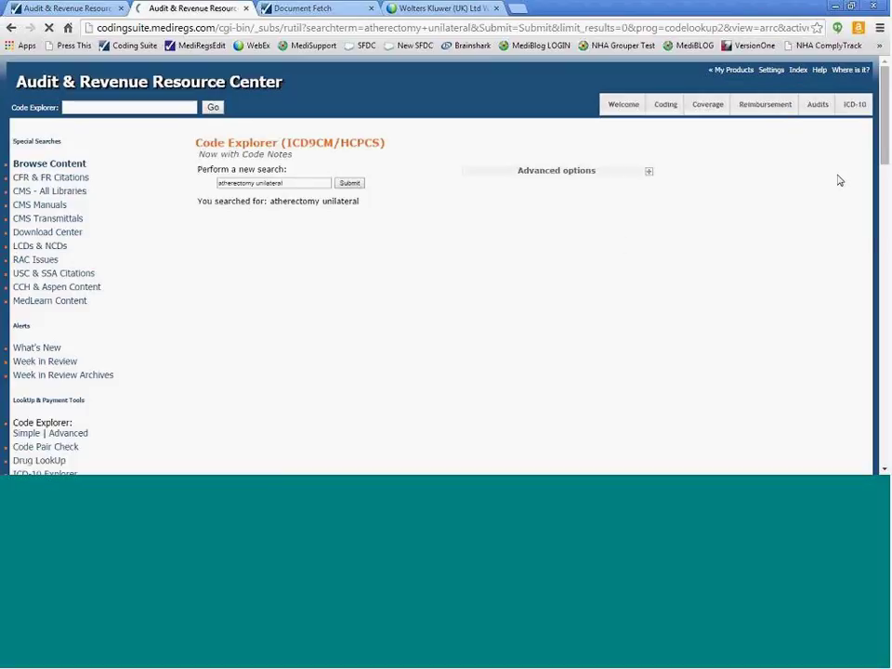
scroll(827, 138, down, 3)
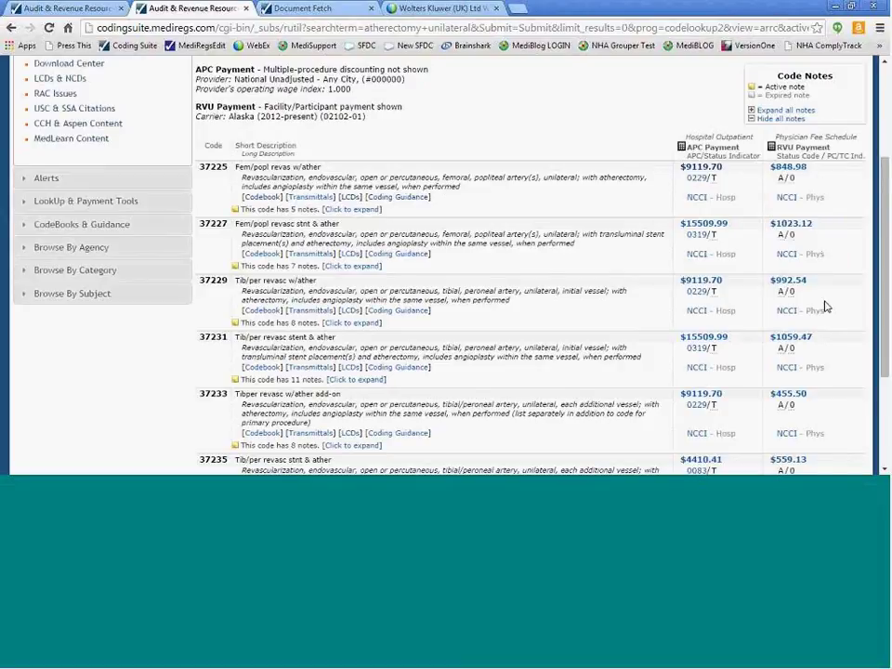
- Check the status indicator notes for code 37227 and look through the remaining atherectomy unilateral codes
scroll(777, 193, down, 1)
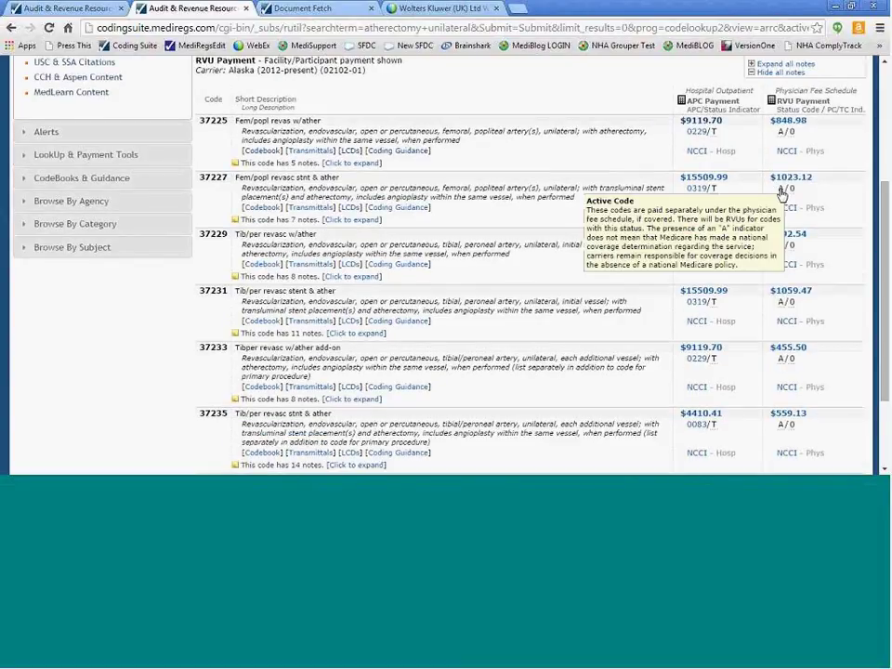
mouse_move(792, 195)
mouse_move(716, 192)
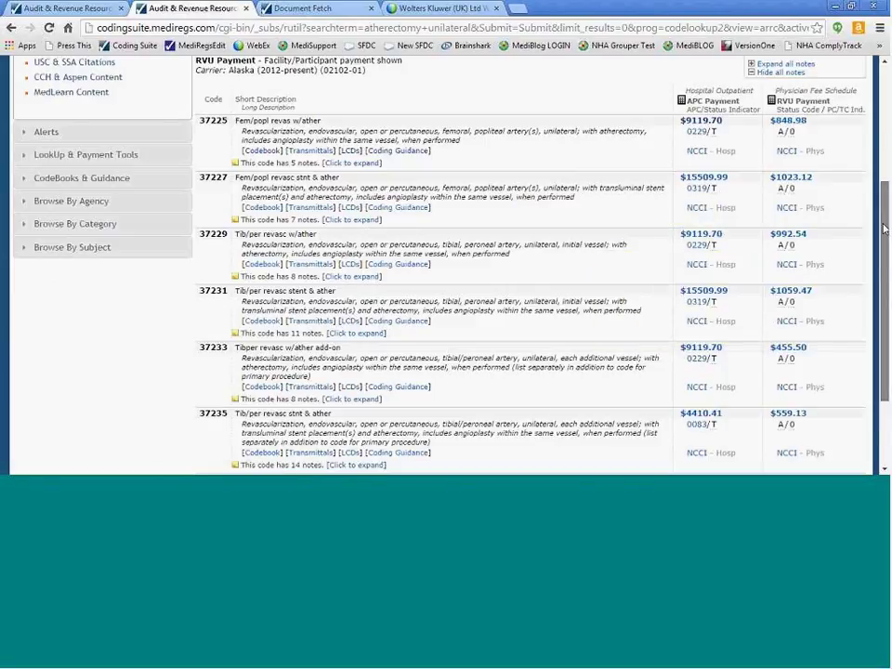
scroll(781, 239, down, 2)
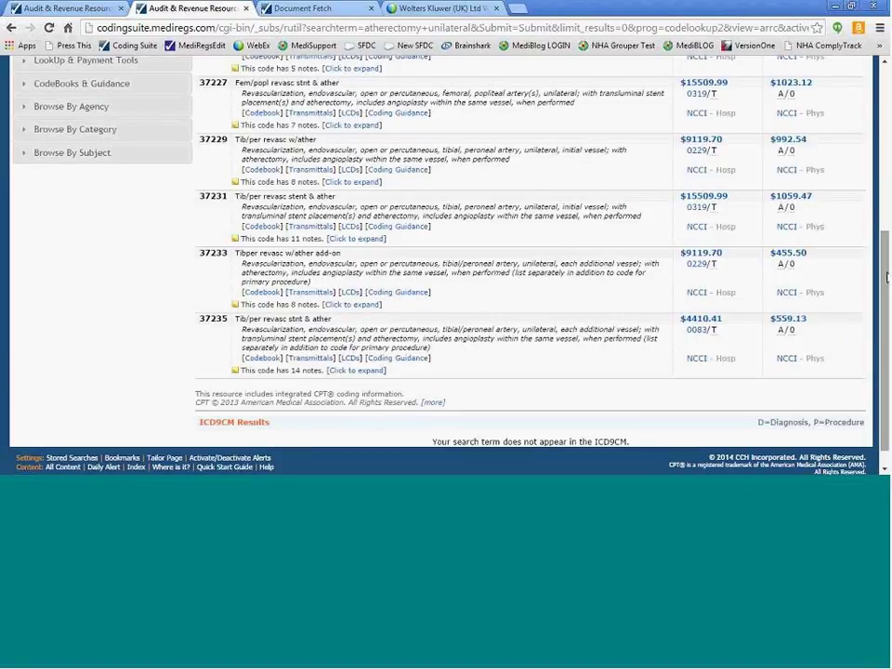
- Open the codebook page for 37229, review its descriptors, related codes and ASC payment information, and return to the code results
drag(518, 160, 223, 154)
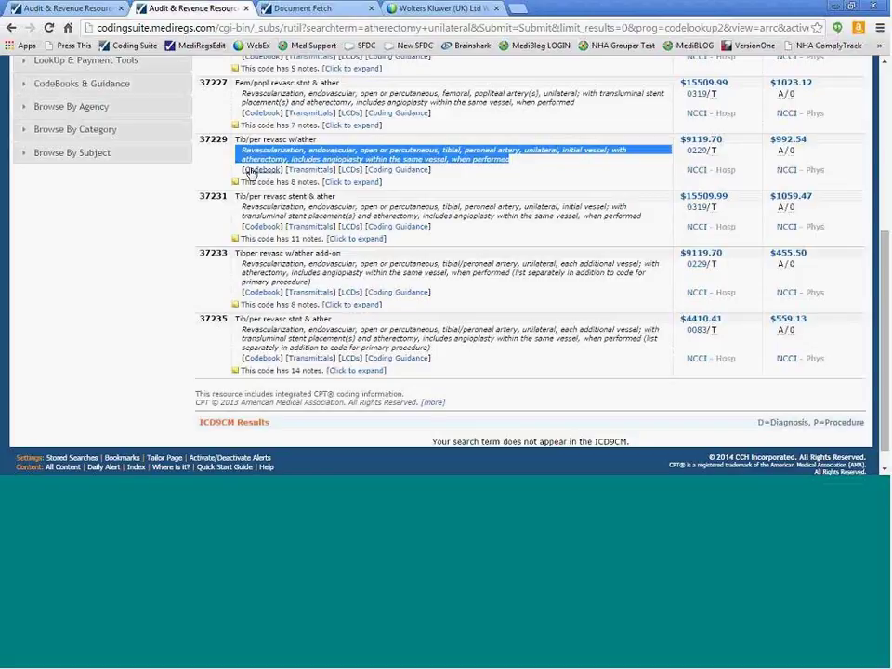
click(254, 173)
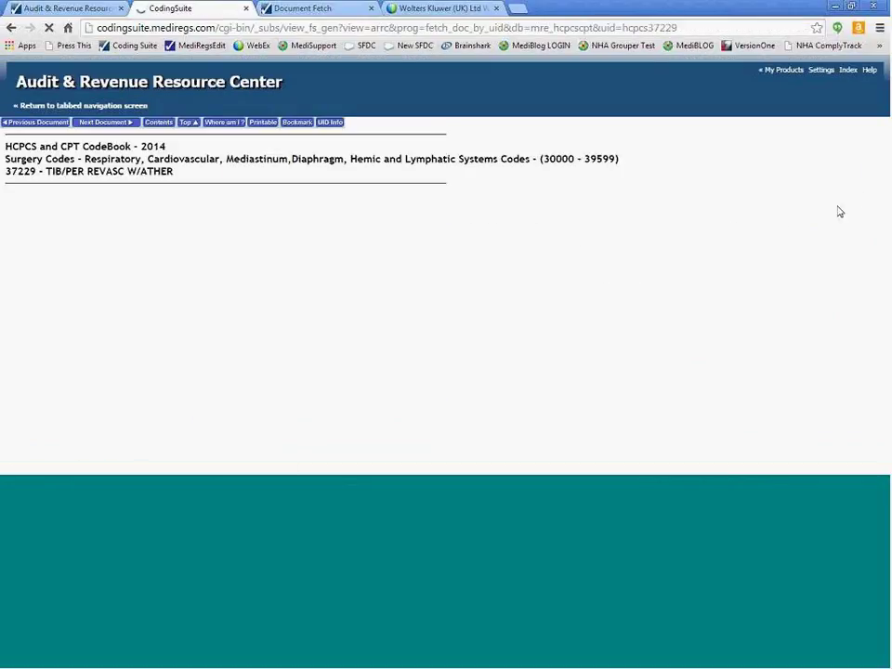
scroll(446, 298, down, 3)
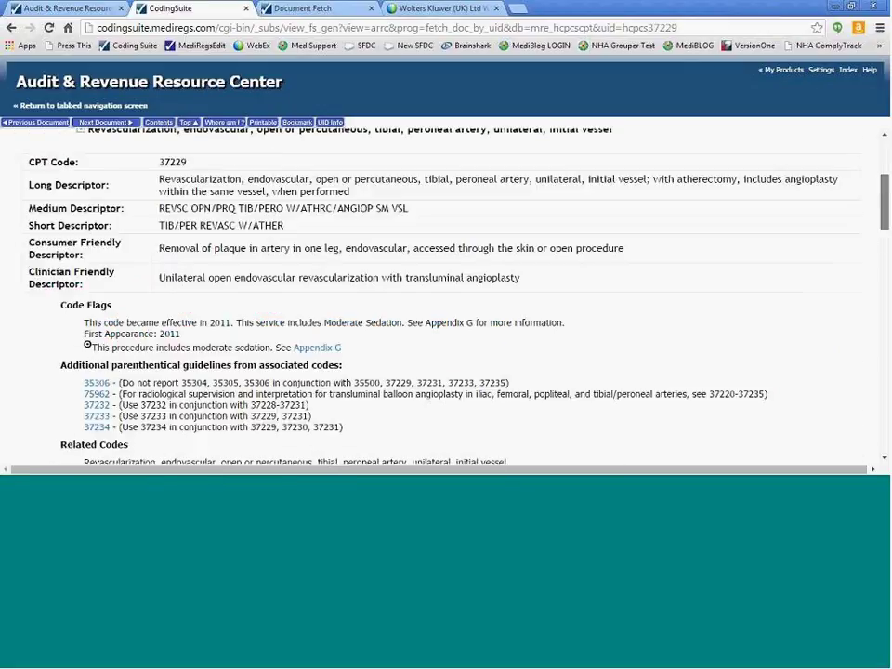
scroll(446, 298, down, 2)
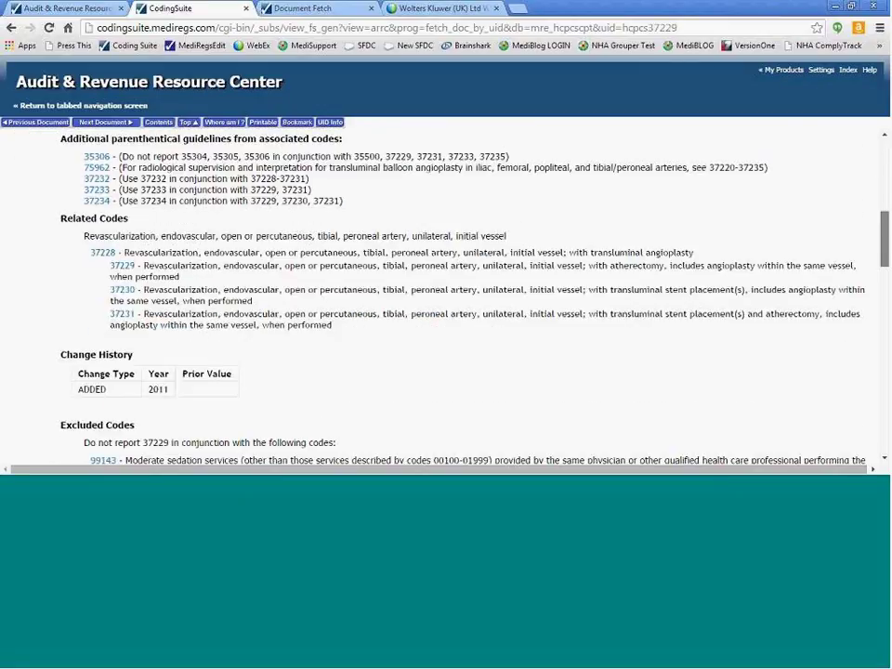
scroll(447, 297, down, 15)
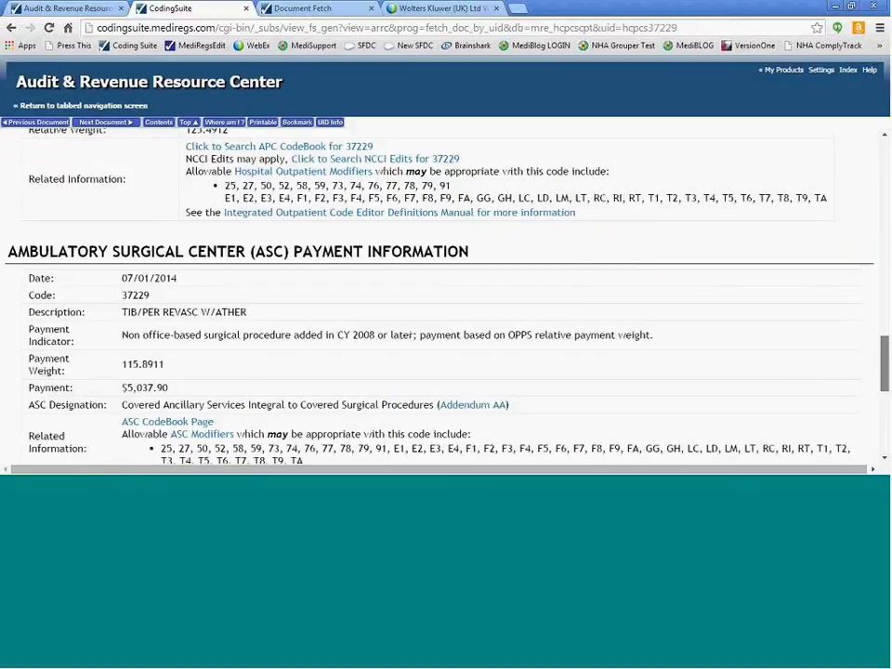
scroll(446, 297, down, 1)
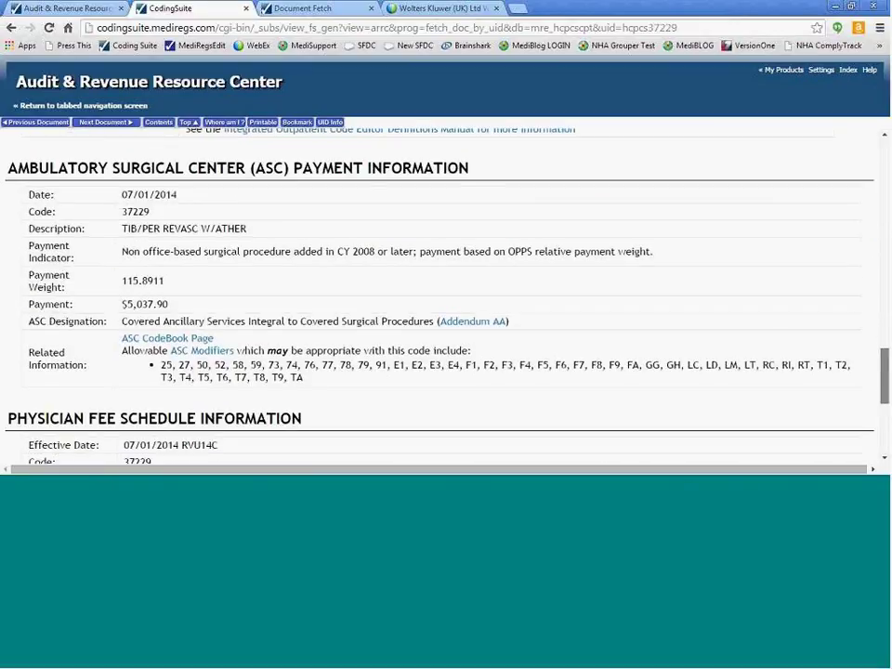
click(11, 28)
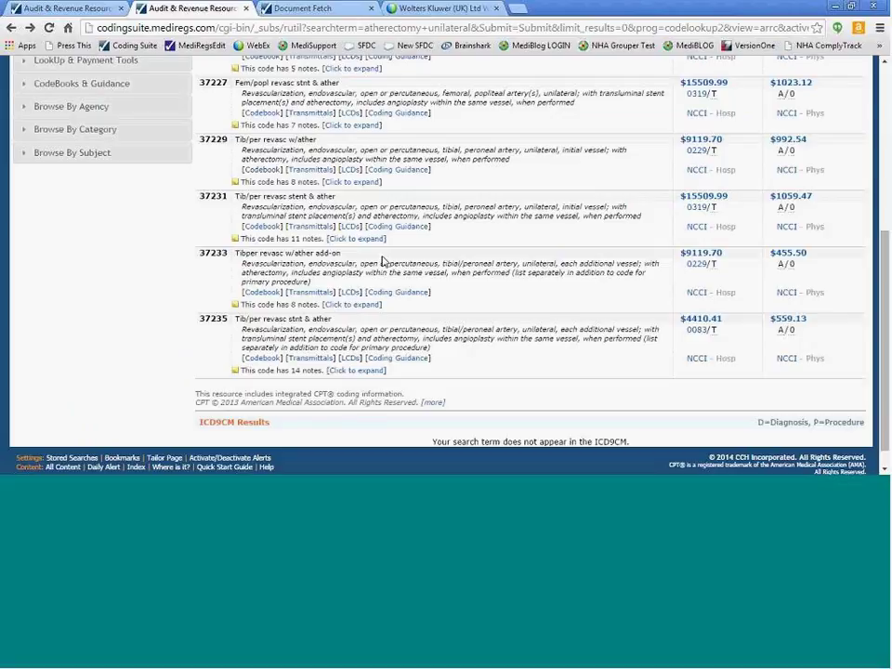
- Search for LCDs on code 37233, check the outcome, and return to the code results
click(349, 293)
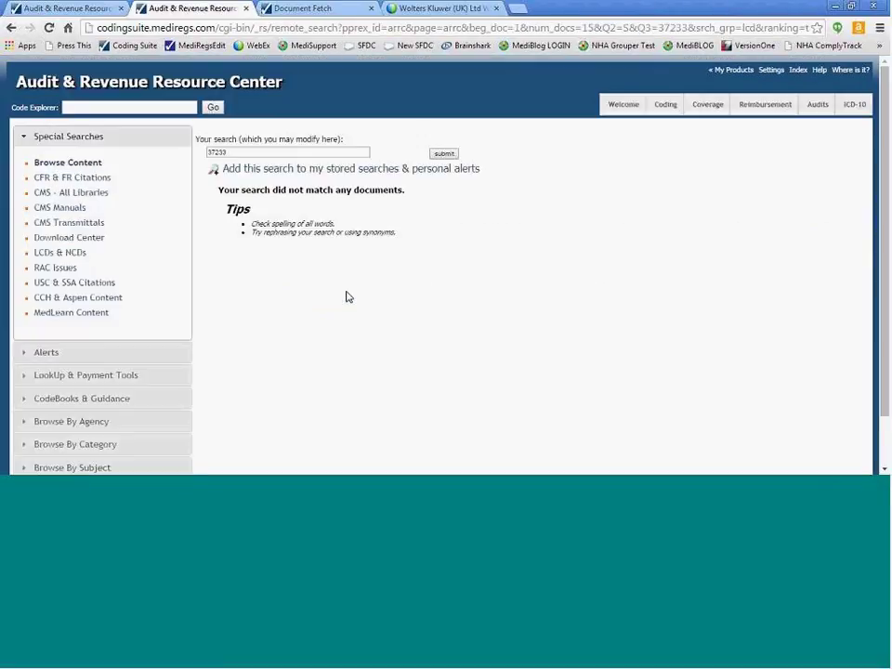
double_click(238, 209)
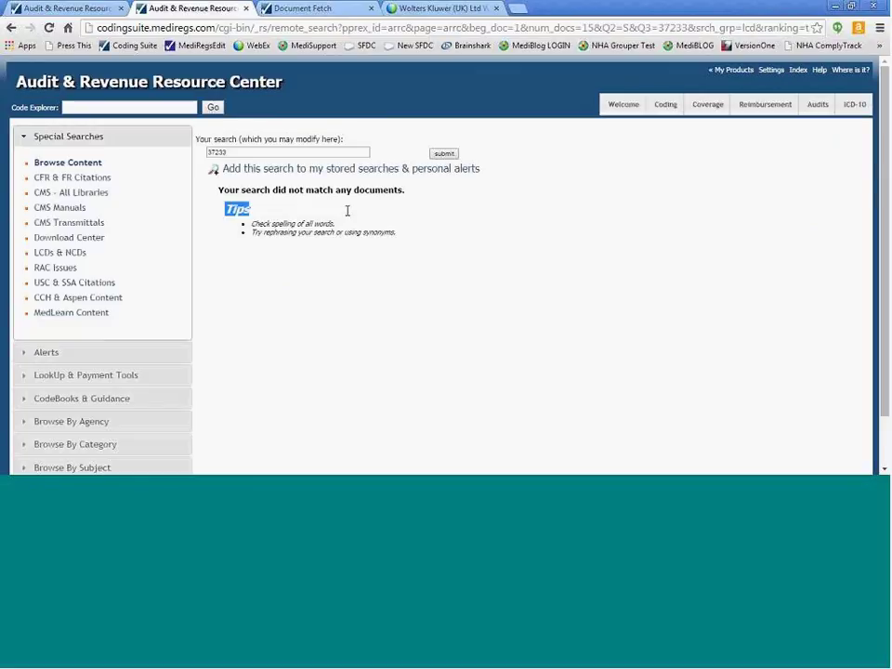
drag(398, 193, 217, 192)
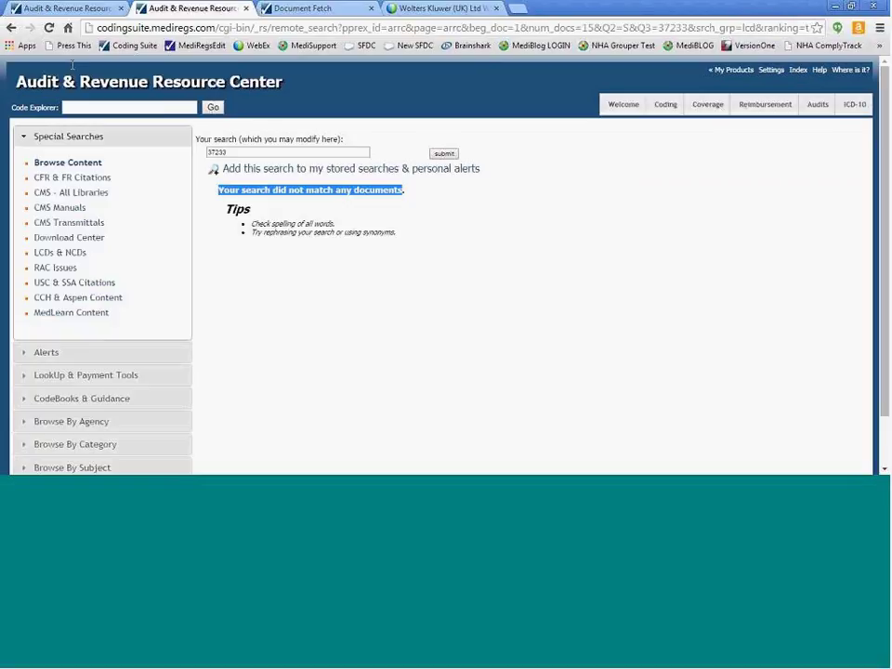
click(11, 27)
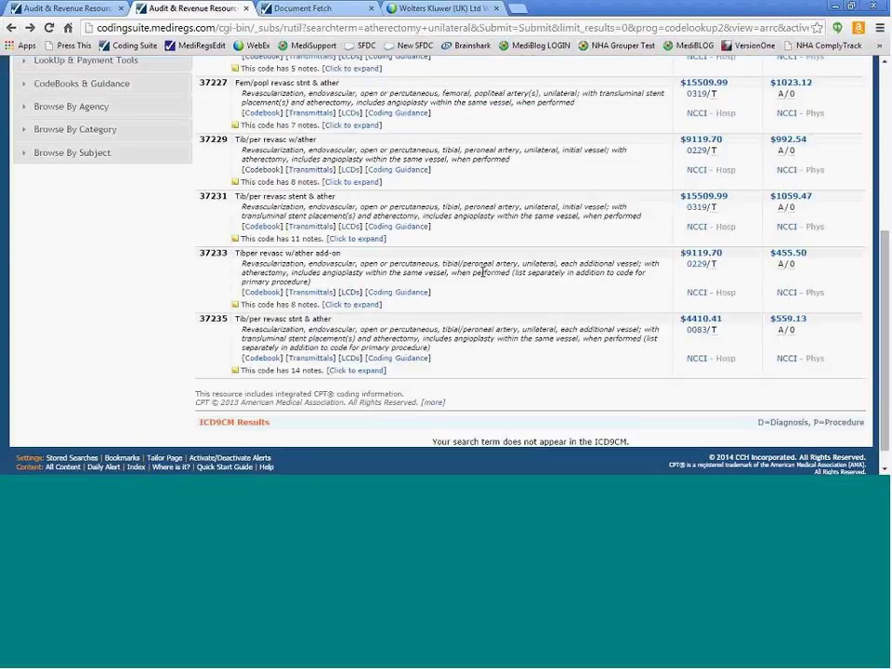
- Open the RVU Calculator for code 37233 and look over its carrier, facility setting and period options
click(797, 253)
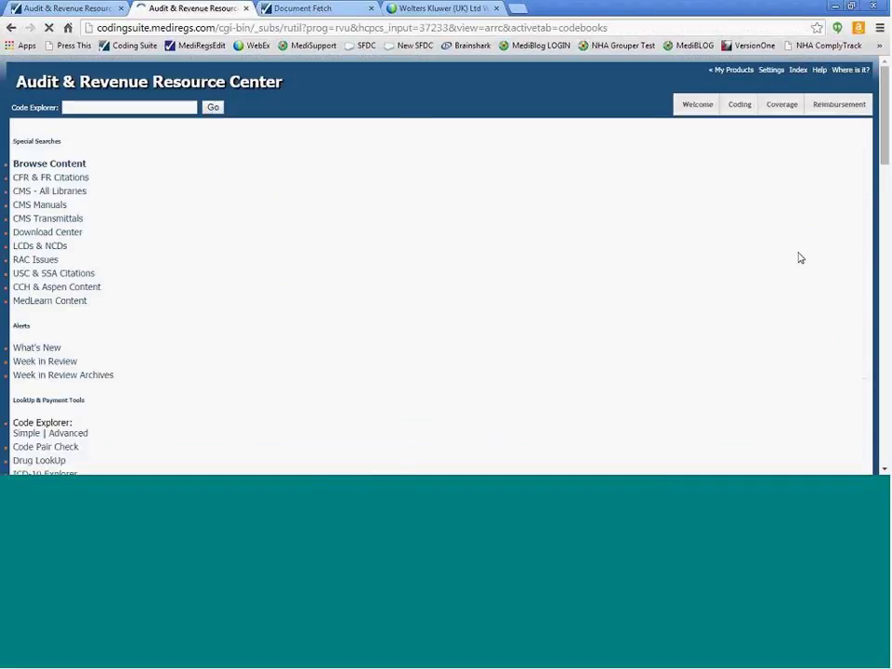
click(624, 171)
click(624, 171)
mouse_move(388, 190)
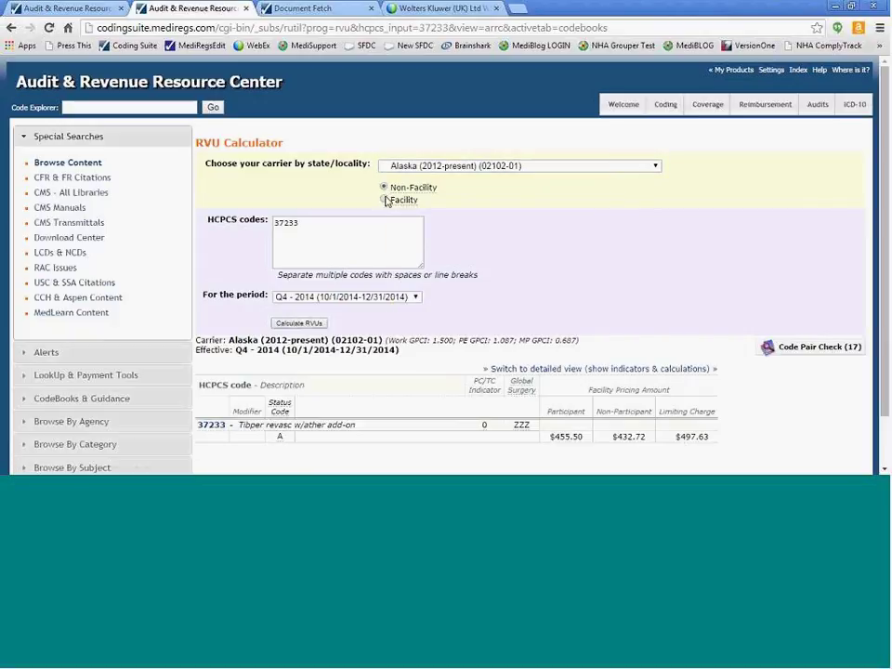
click(367, 298)
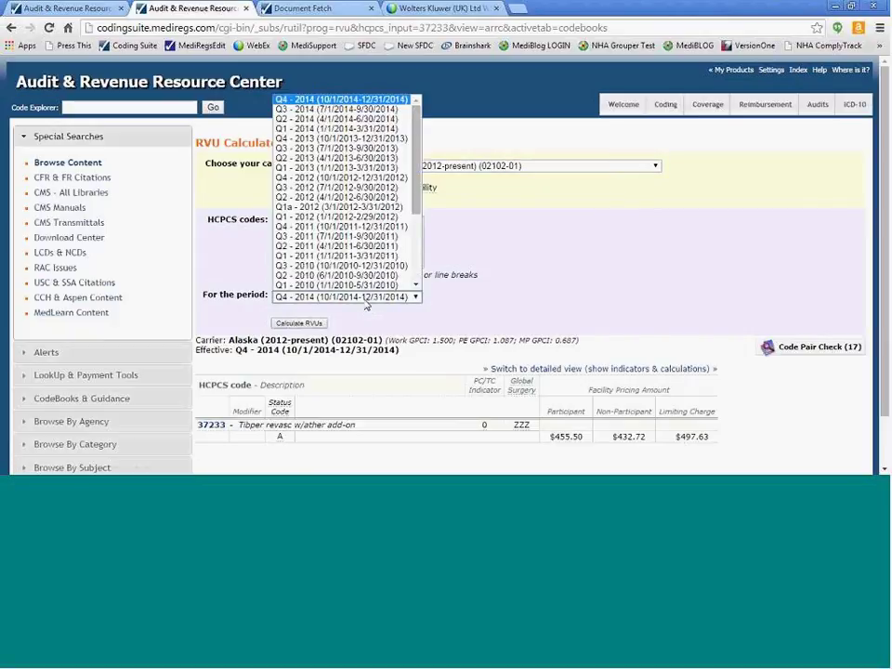
click(367, 305)
- Add codes 71010, 30000 and 30200 to the RVU Calculator, calculate the RVUs, and review the pricing amounts and modifier rows
click(339, 230)
text(71010 30000 30200)
click(299, 321)
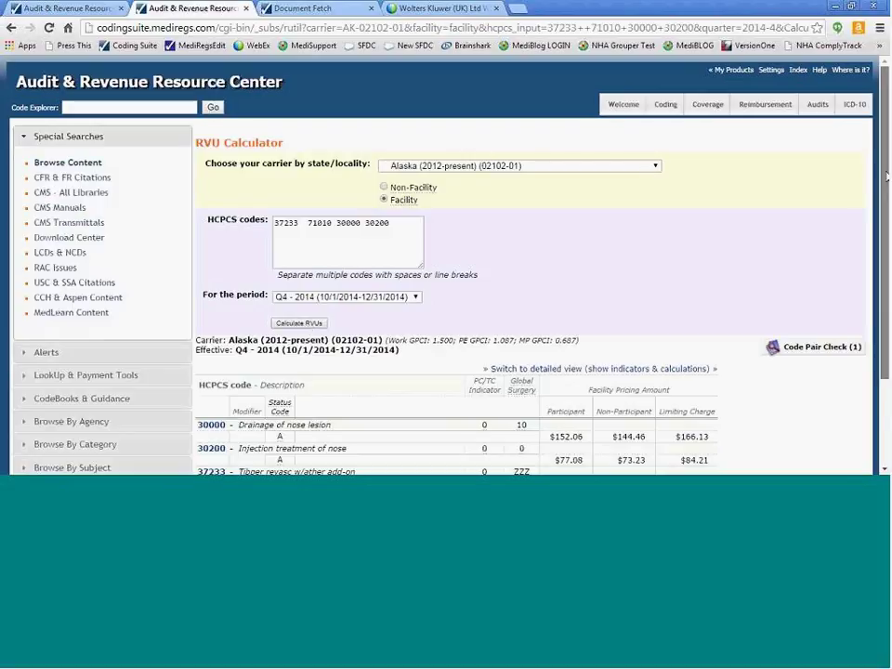
scroll(888, 176, down, 2)
mouse_move(522, 363)
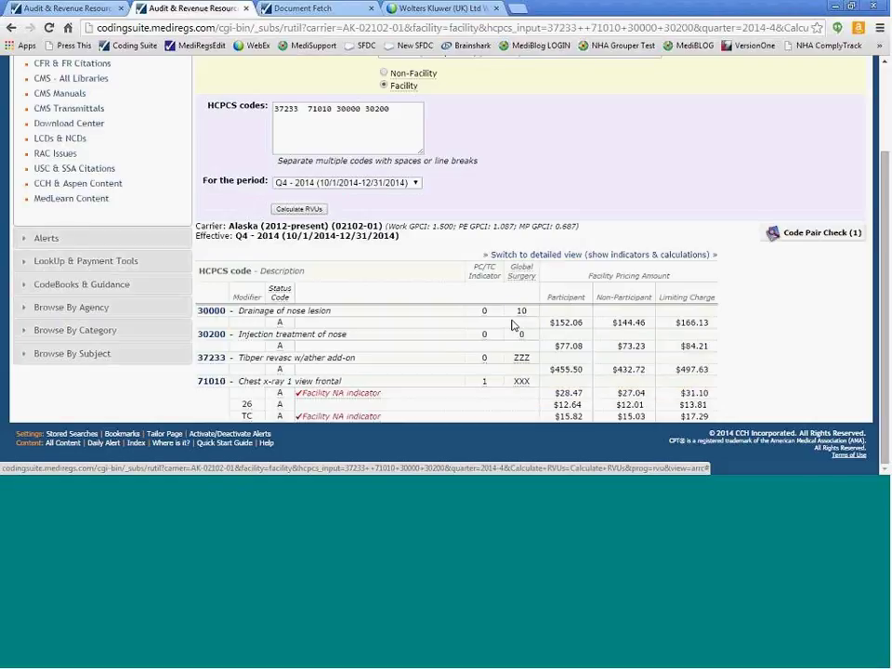
double_click(566, 323)
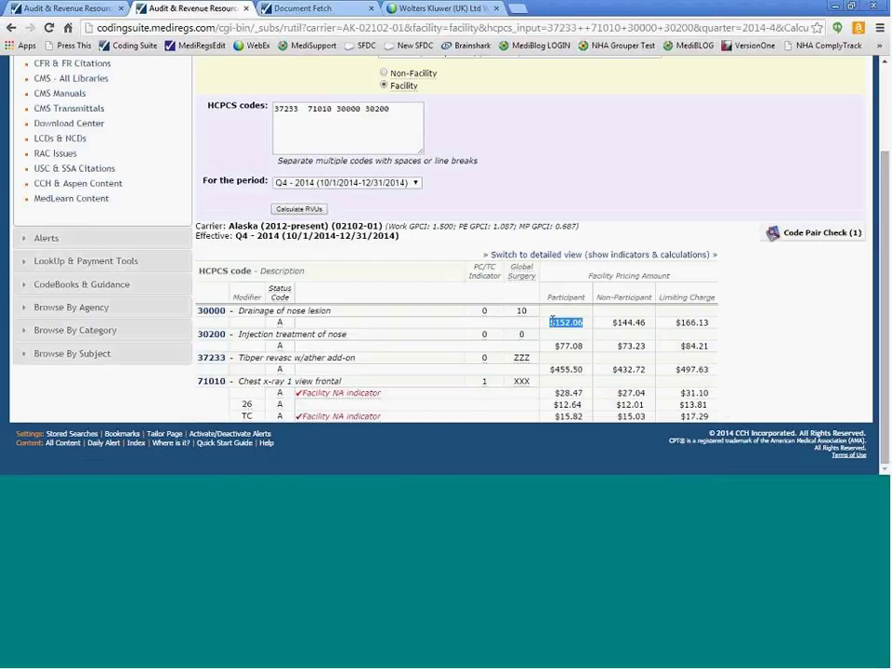
mouse_move(247, 411)
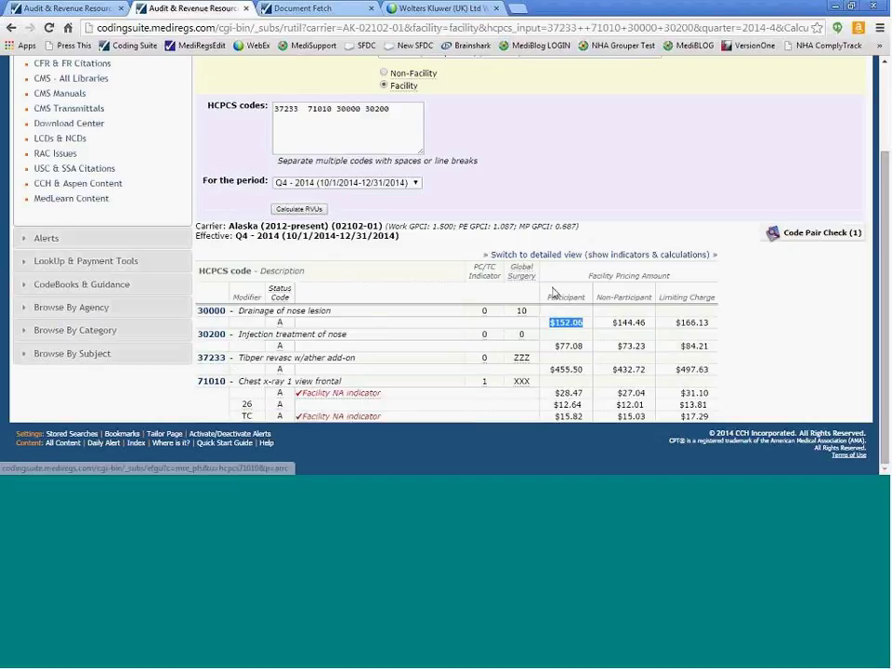
- Show the detailed RVU view, examine the surgery indicators and payment calculations, and switch back to the summary view
click(578, 254)
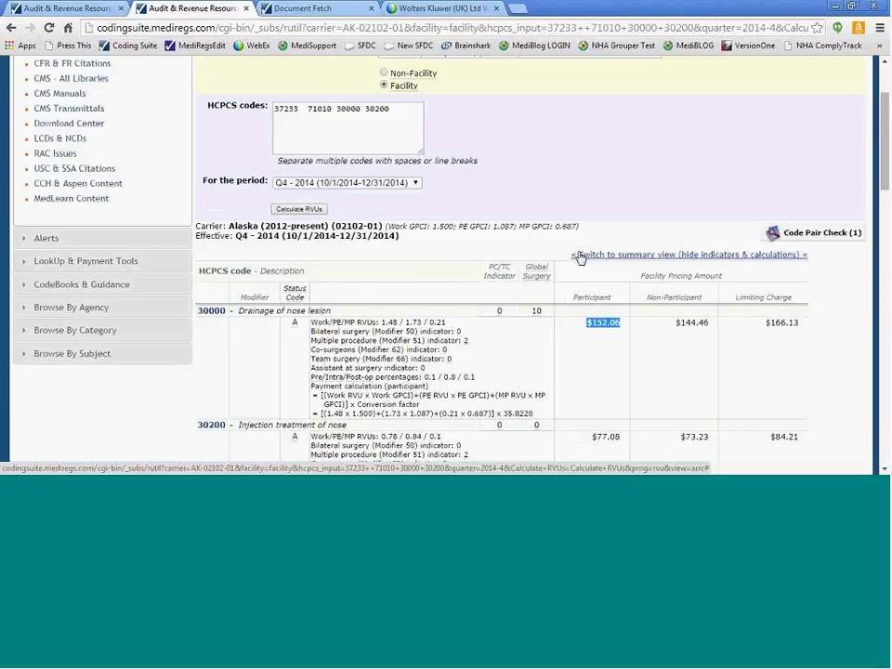
scroll(578, 257, down, 3)
scroll(502, 265, down, 1)
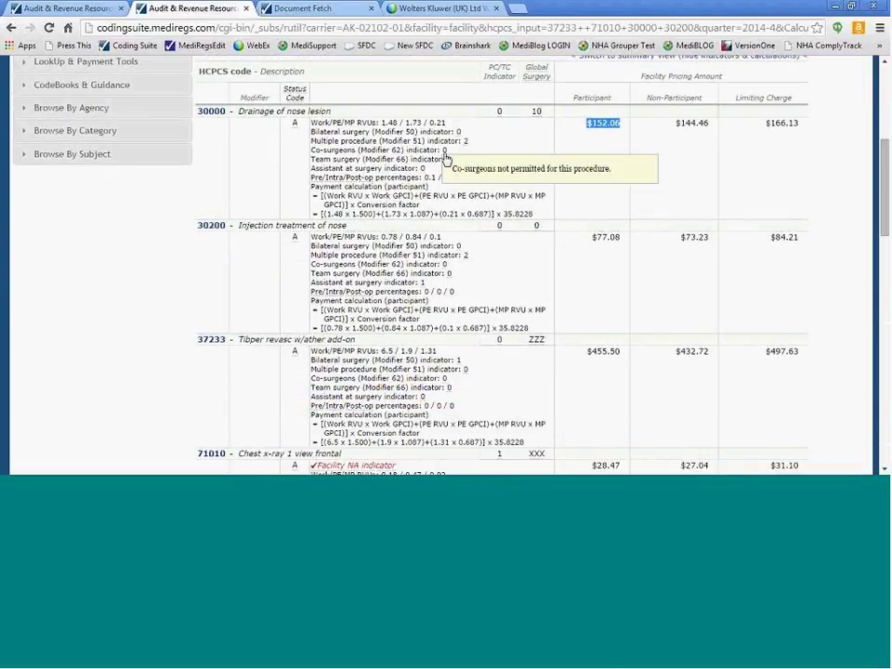
mouse_move(453, 131)
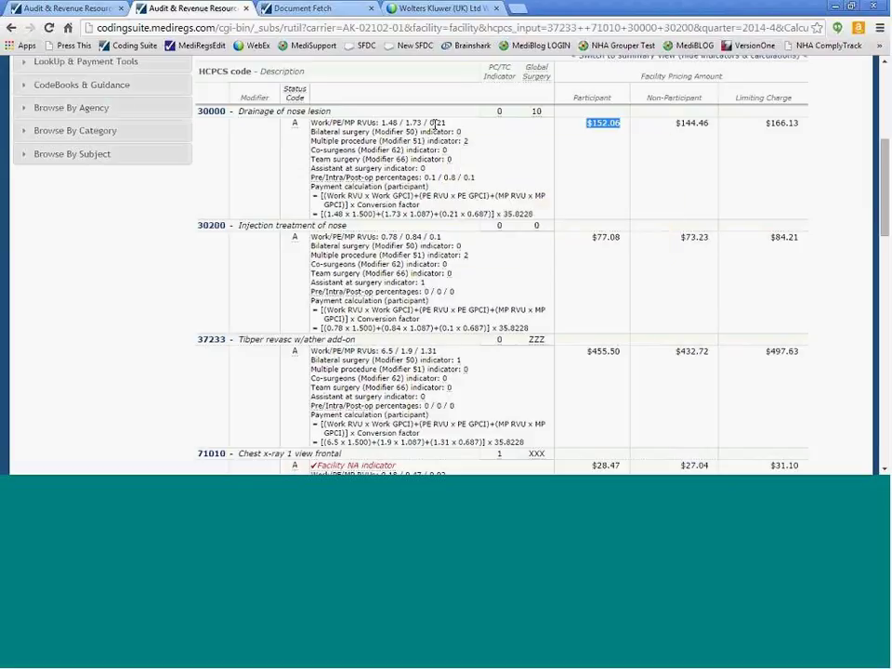
scroll(886, 195, up, 3)
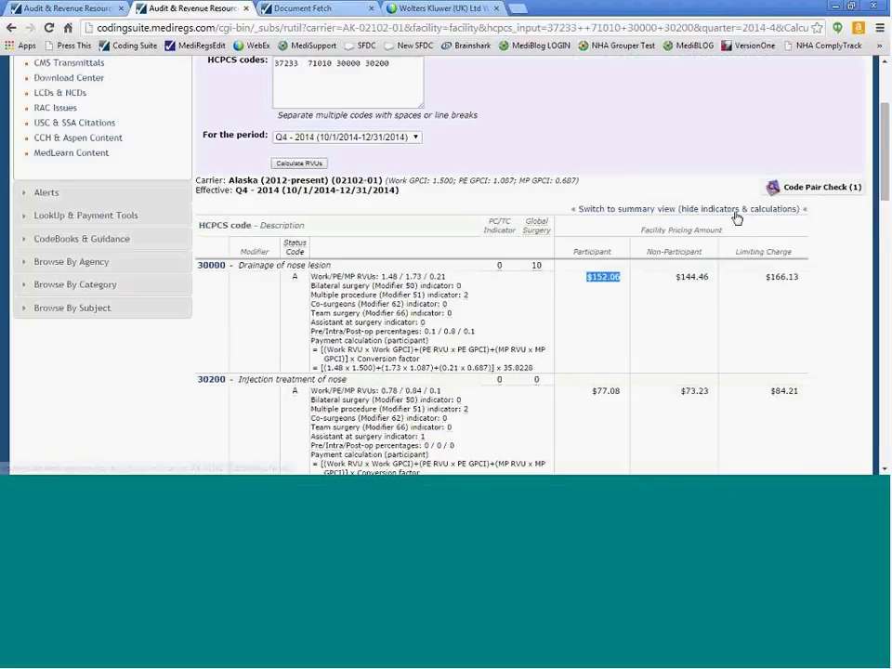
click(613, 208)
- Open the physician fee schedule page for 71010, review its coding flags and historical information, and return to the RVU results
click(219, 385)
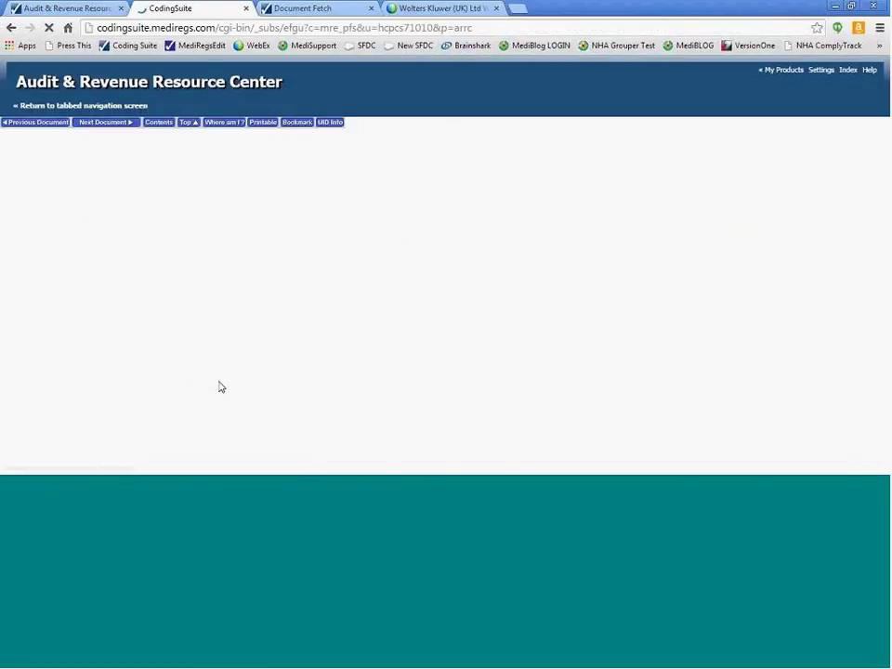
drag(884, 153, 885, 203)
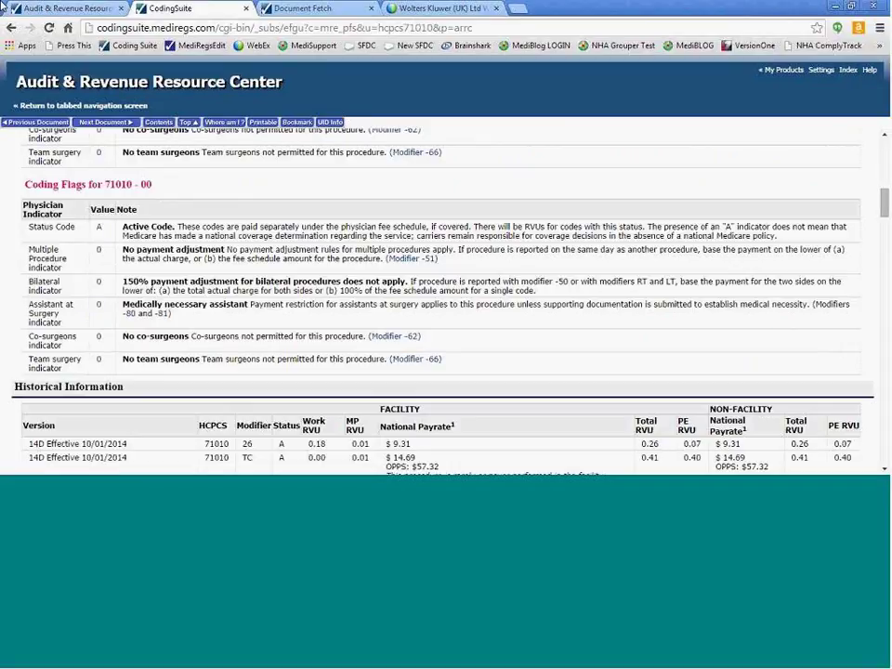
click(11, 27)
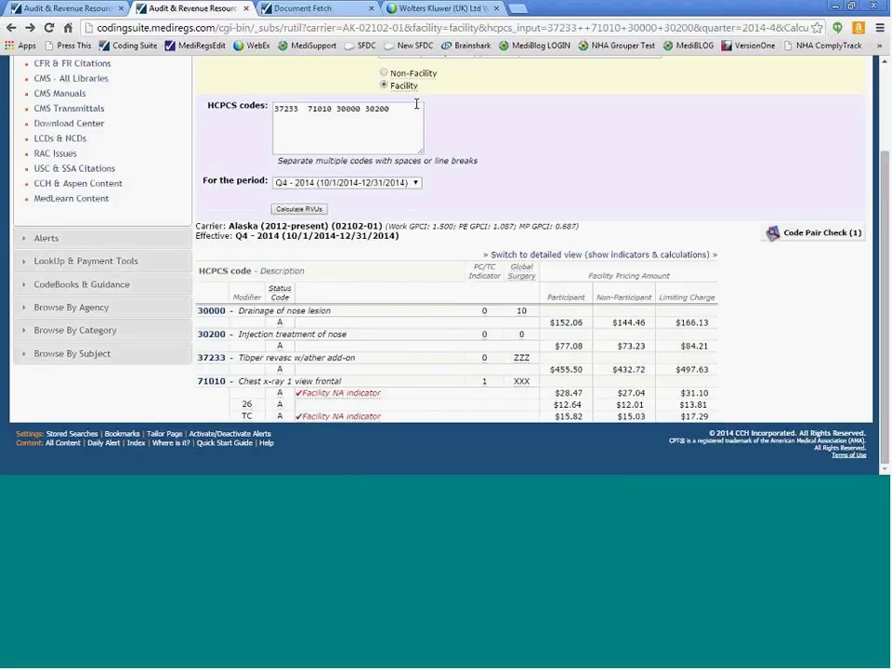
- Run the Code Pair Check on 37233, 71010, 30000 and 30200, review the active CCI edits, and go back to the 37233 RVU Calculator
drag(410, 107, 252, 105)
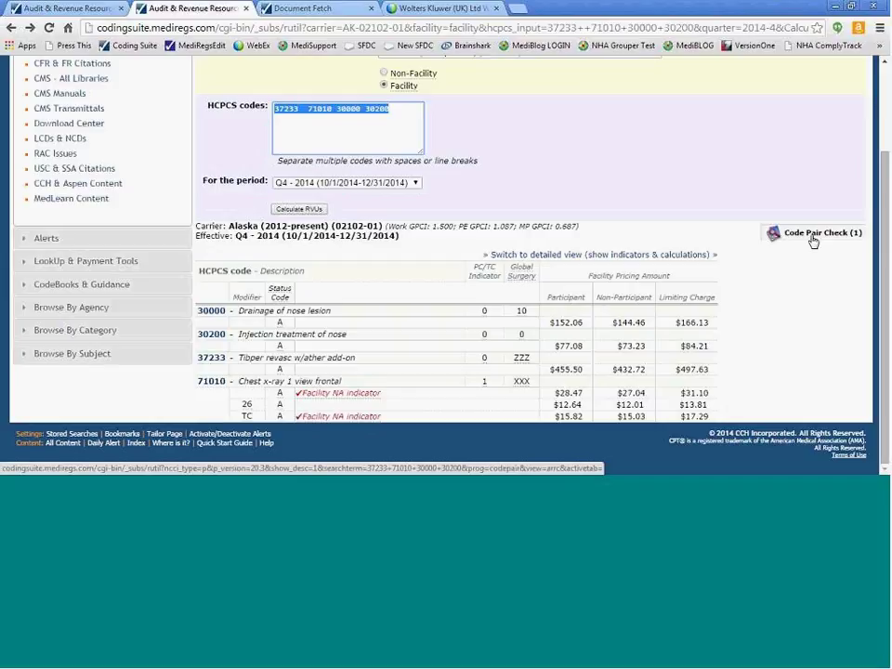
click(813, 240)
click(813, 240)
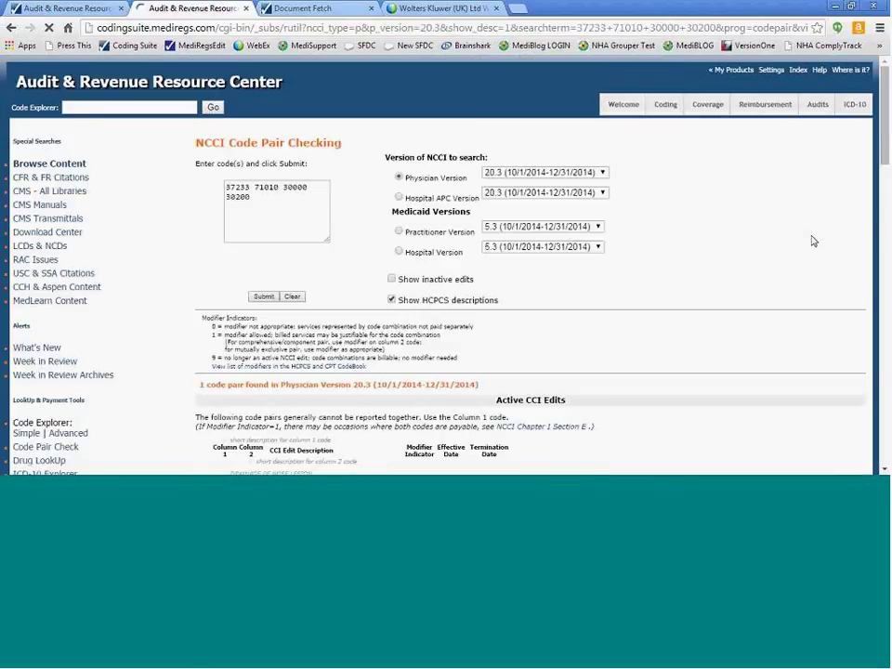
scroll(558, 186, down, 2)
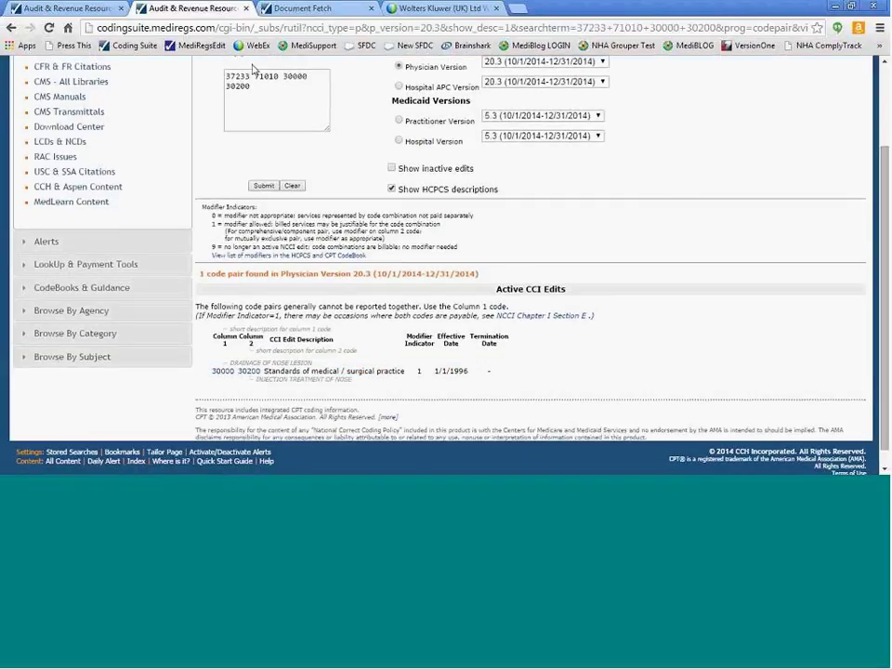
double_click(239, 76)
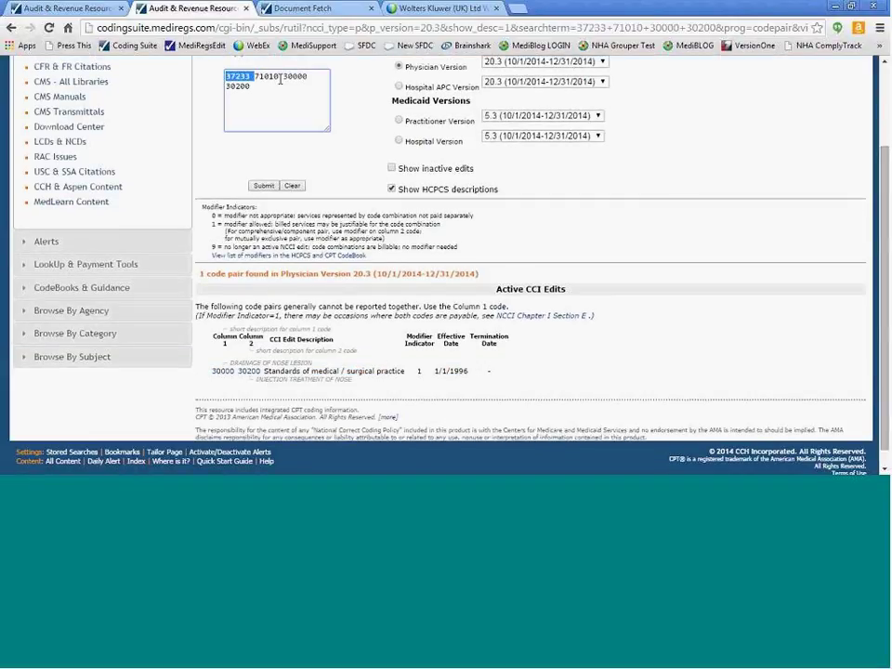
drag(279, 77, 255, 77)
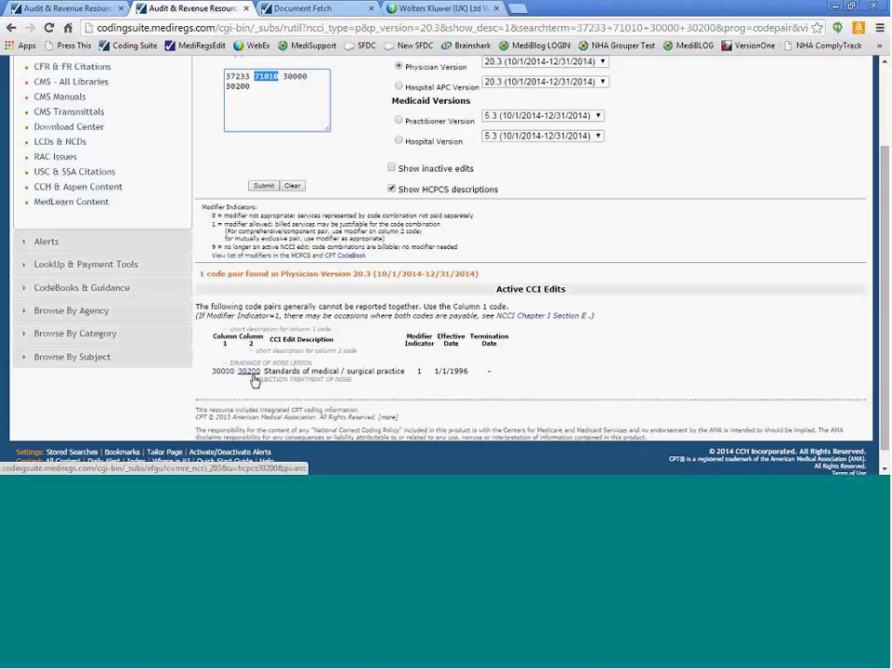
click(11, 28)
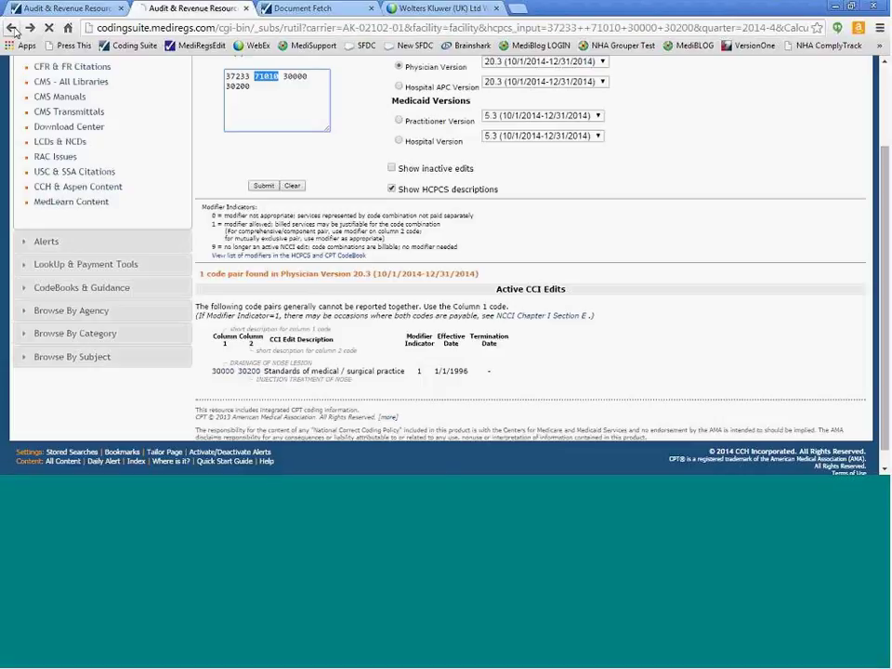
click(11, 28)
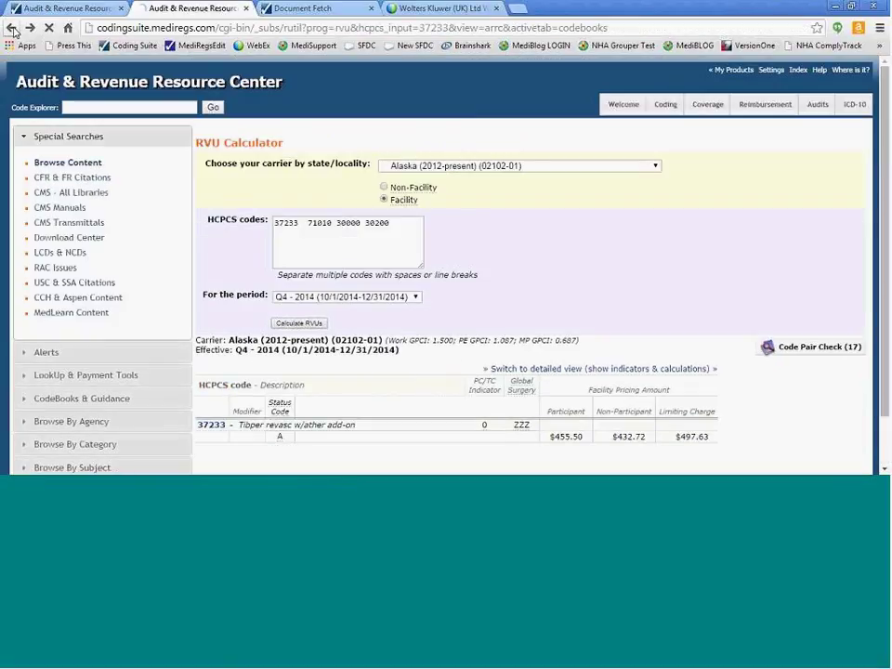
- Return to the Code Explorer results, open the coding guidance for 37227, and review its CMS transmittal matches and the list of sources
click(11, 28)
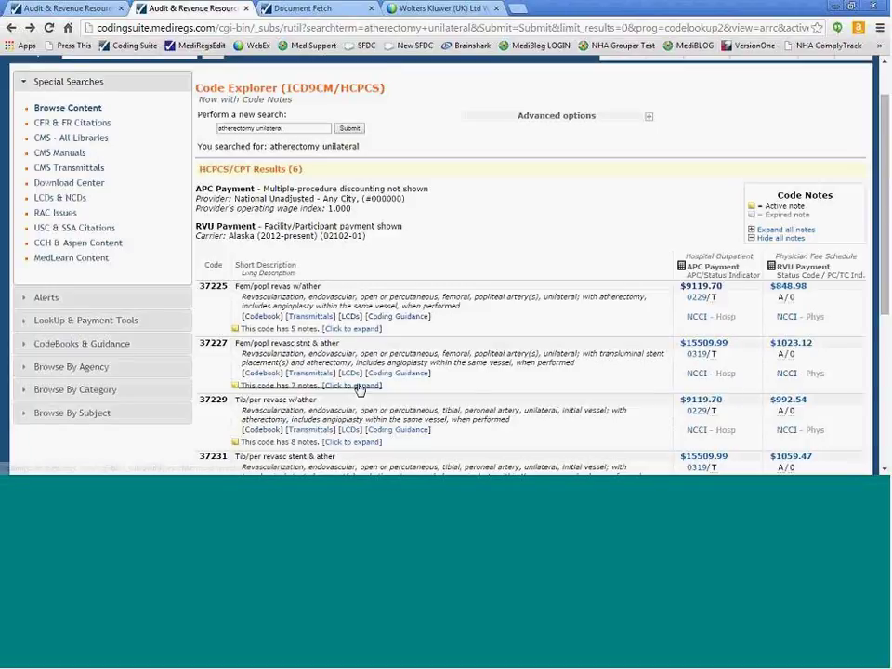
click(412, 372)
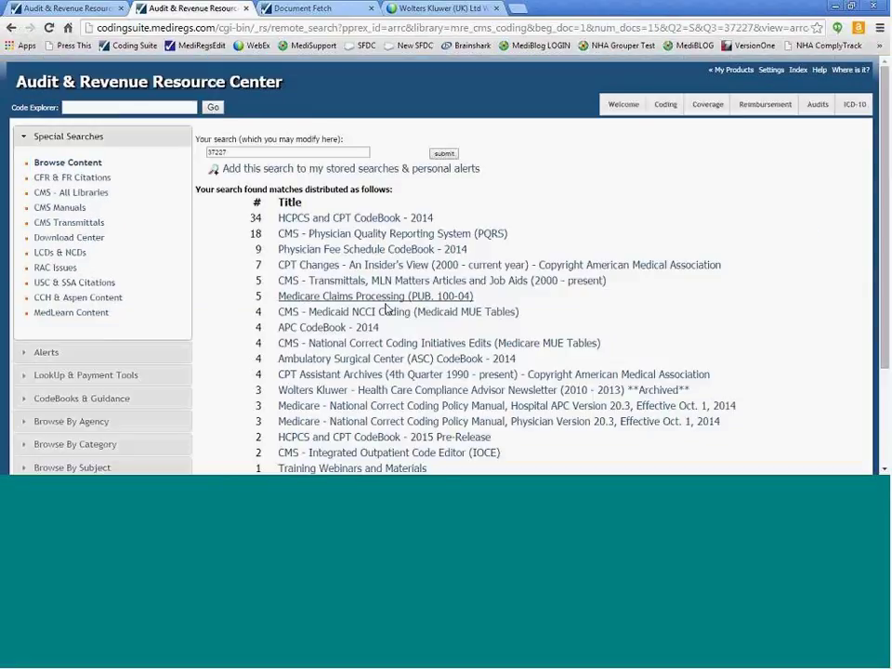
click(383, 285)
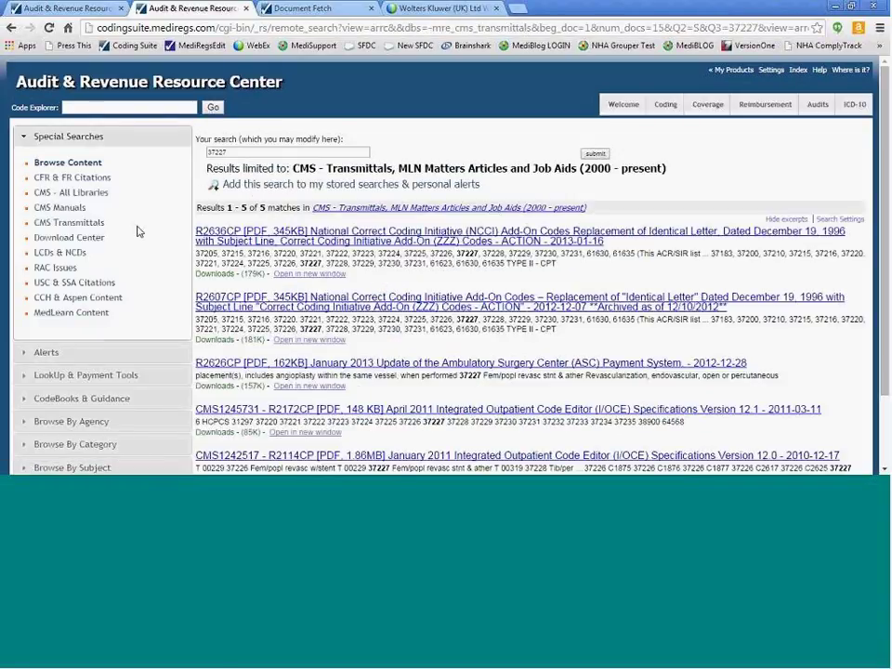
click(11, 27)
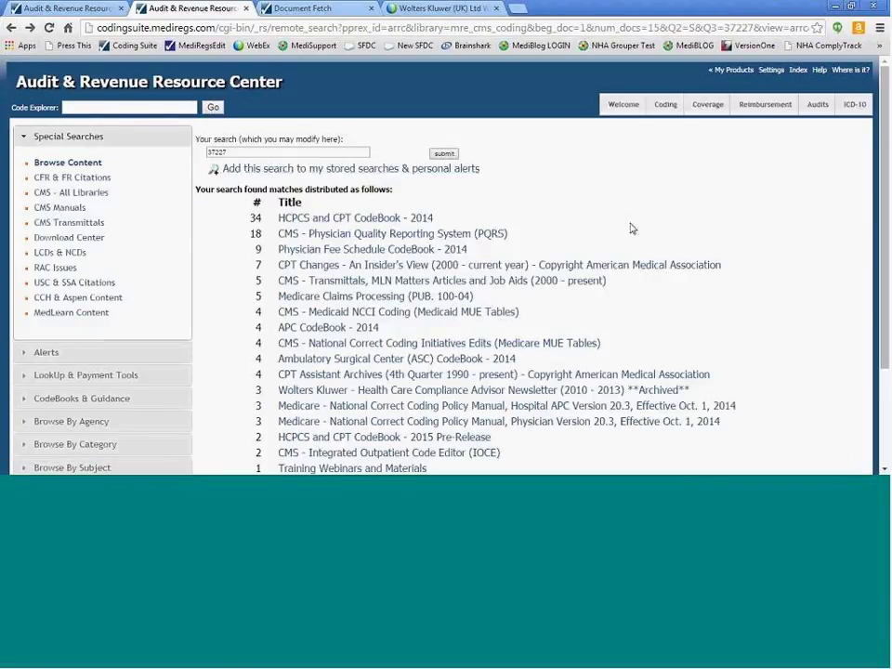
scroll(847, 221, down, 3)
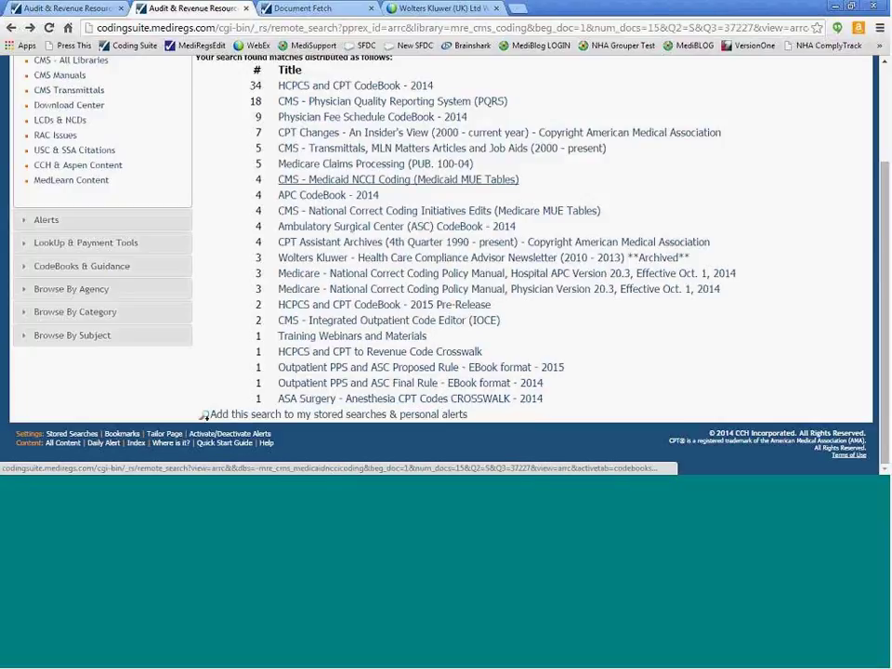
- From the atherectomy unilateral results, view the hospital NCCI edits for code 37225 and return to the results
click(12, 27)
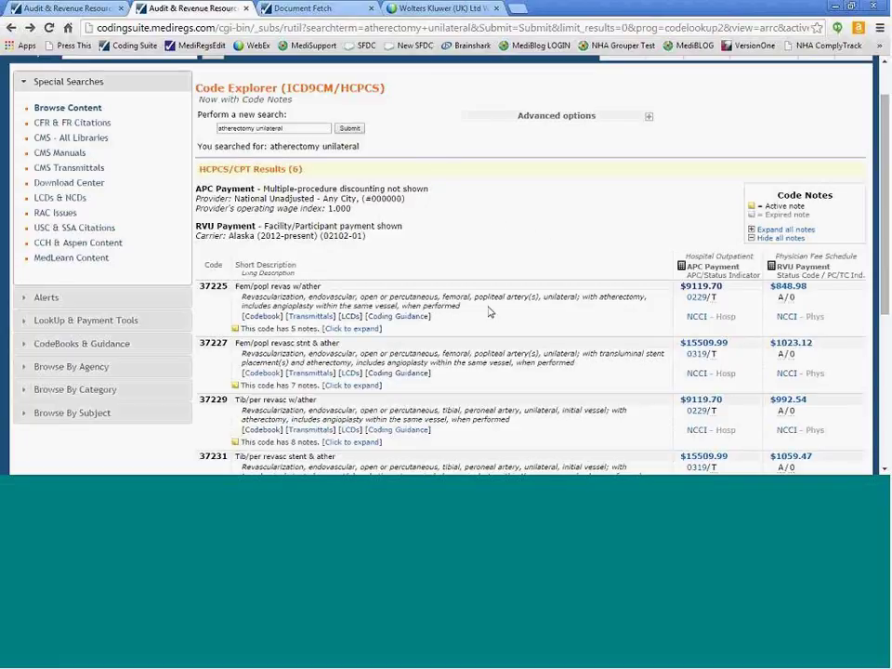
click(695, 319)
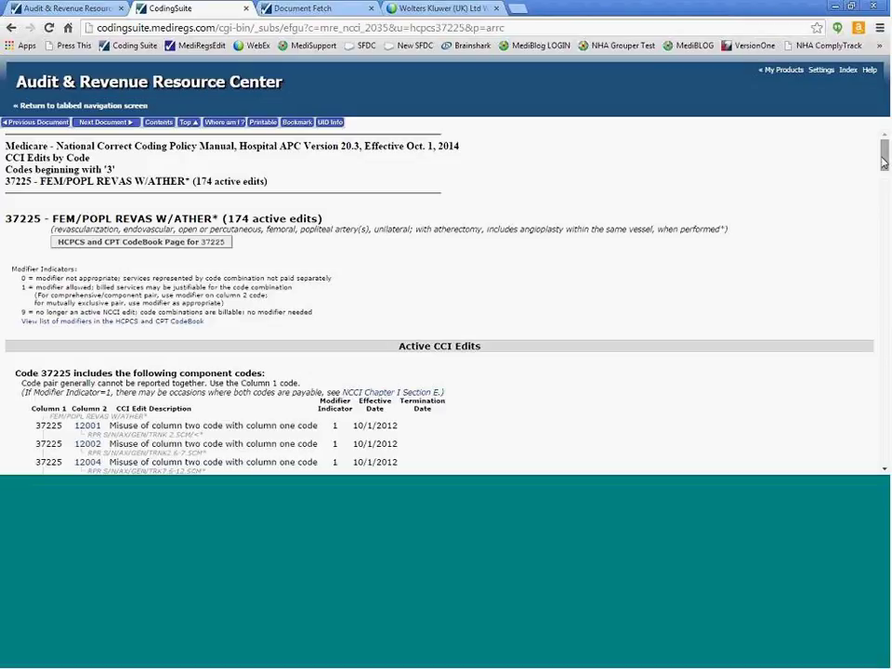
key(alt+Left)
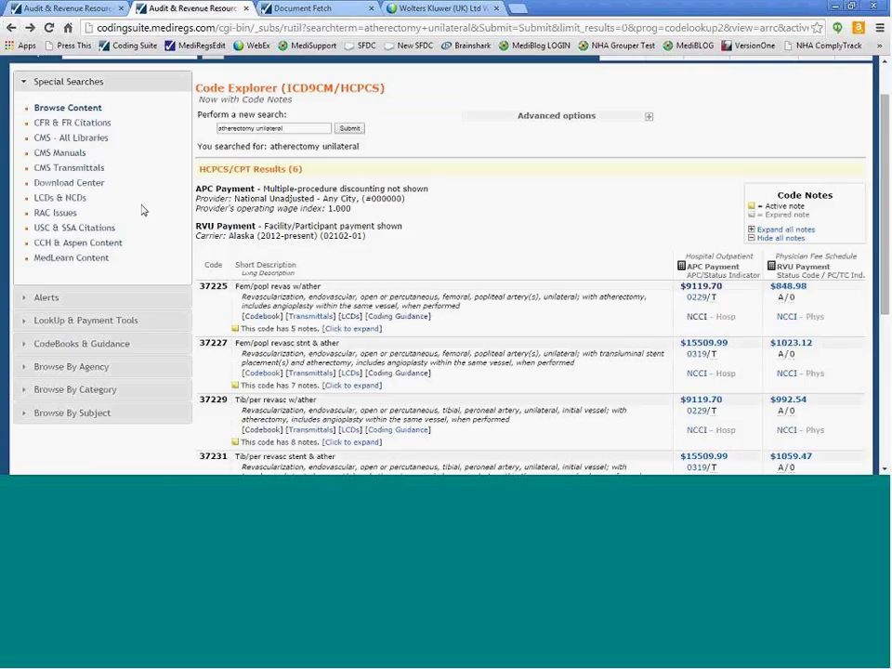
- Open the Code Pair Check tool from the lookup and payment tools
click(99, 319)
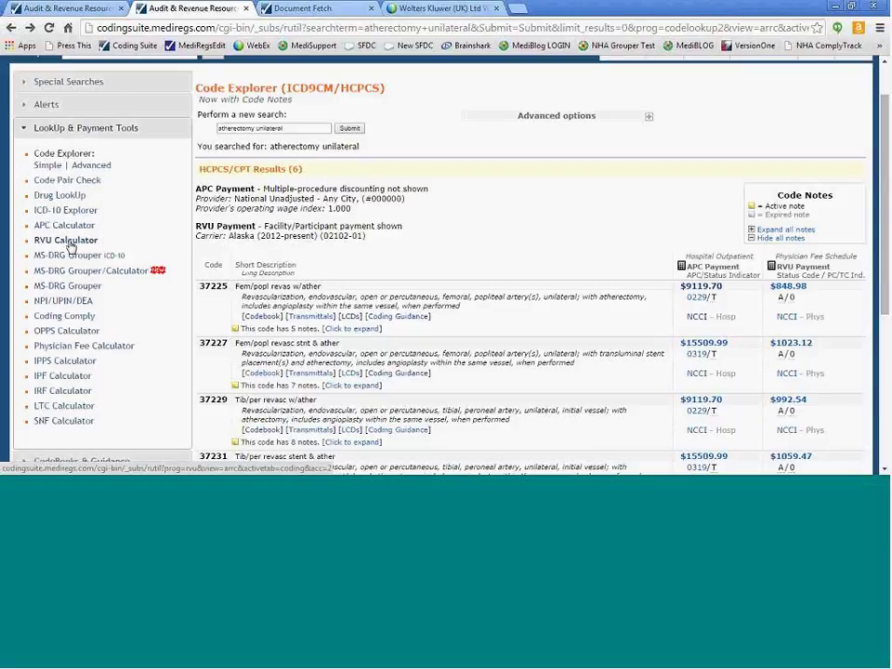
click(71, 244)
drag(104, 182, 13, 180)
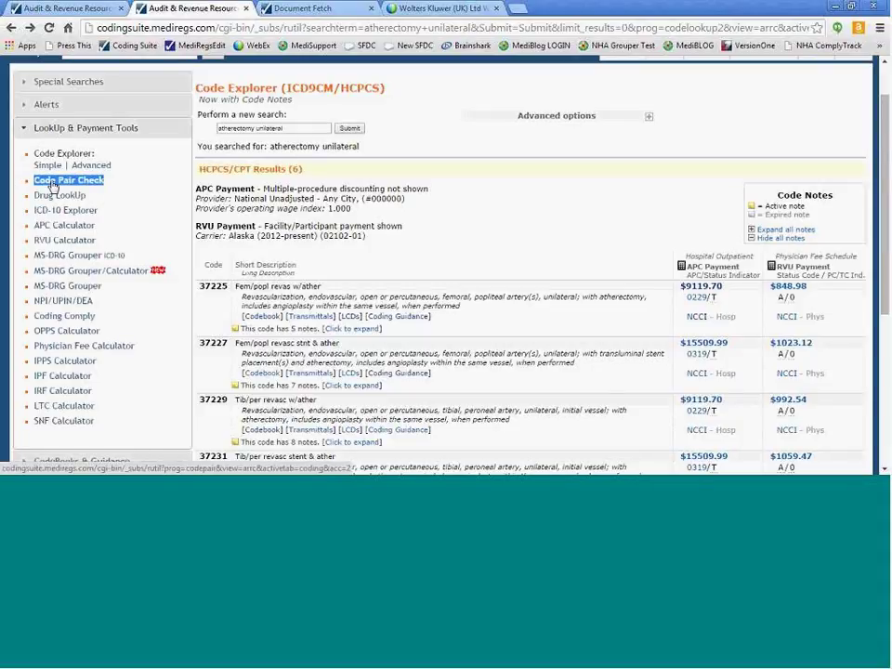
click(53, 186)
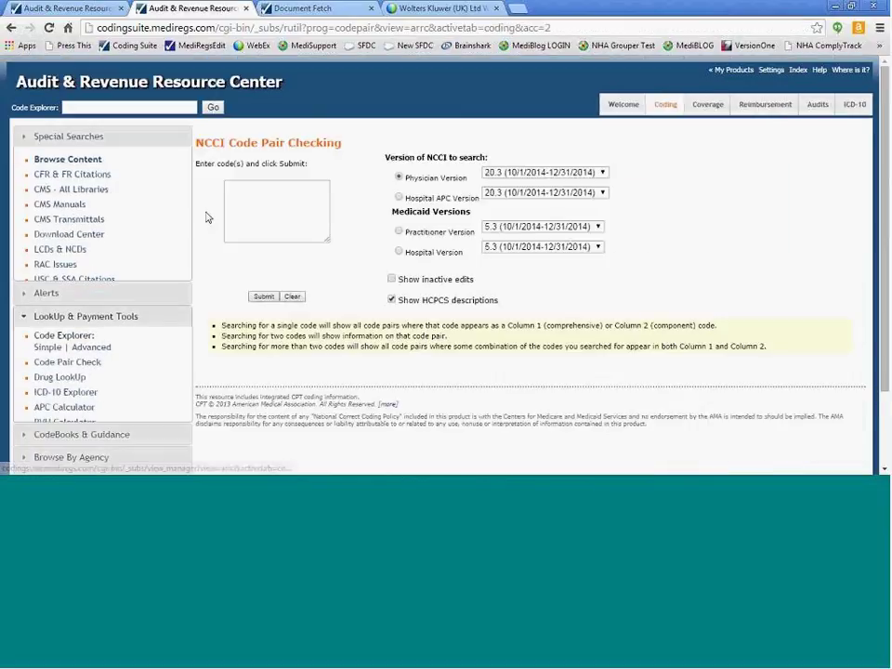
- Run the NCCI code pair check on codes 71010, 30000, 30200 and 89010
click(256, 205)
text(71010 30)
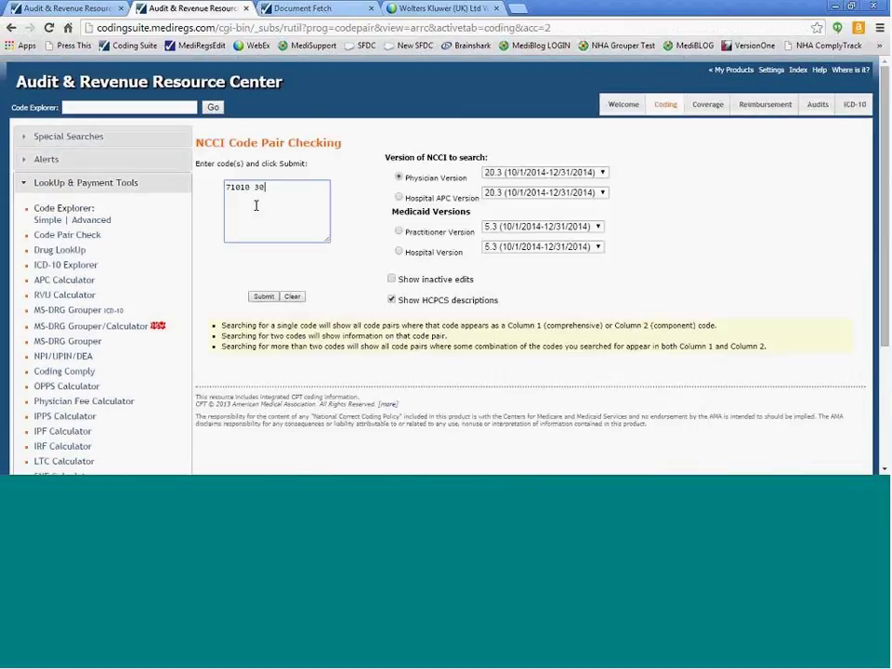
text(000 30)
key(BackSpace)
key(BackSpace)
key(BackSpace)
text(0 30200 890102)
key(BackSpace)
click(264, 297)
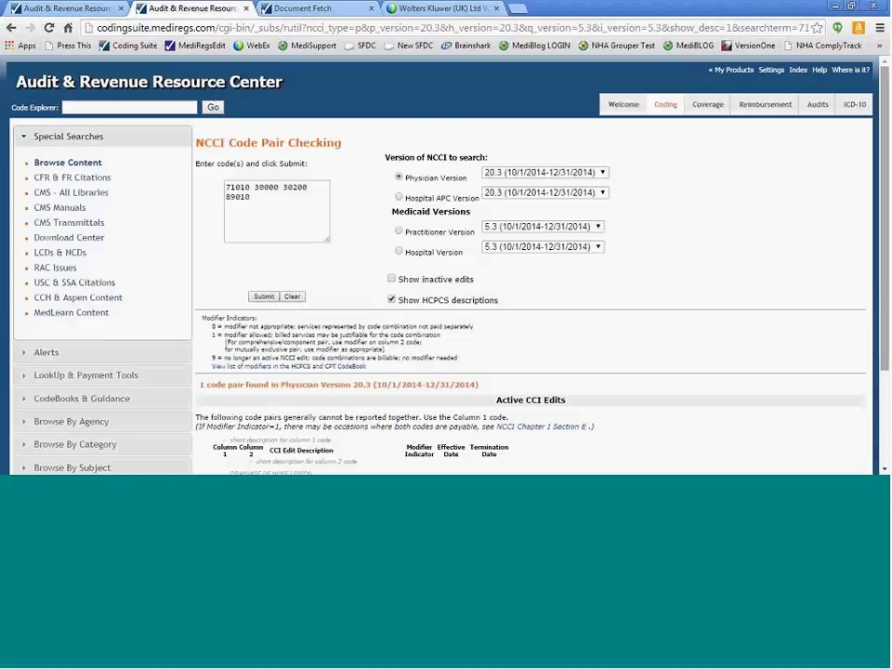
- Review the active CCI edits and modifier indicators for the submitted codes
scroll(362, 248, down, 3)
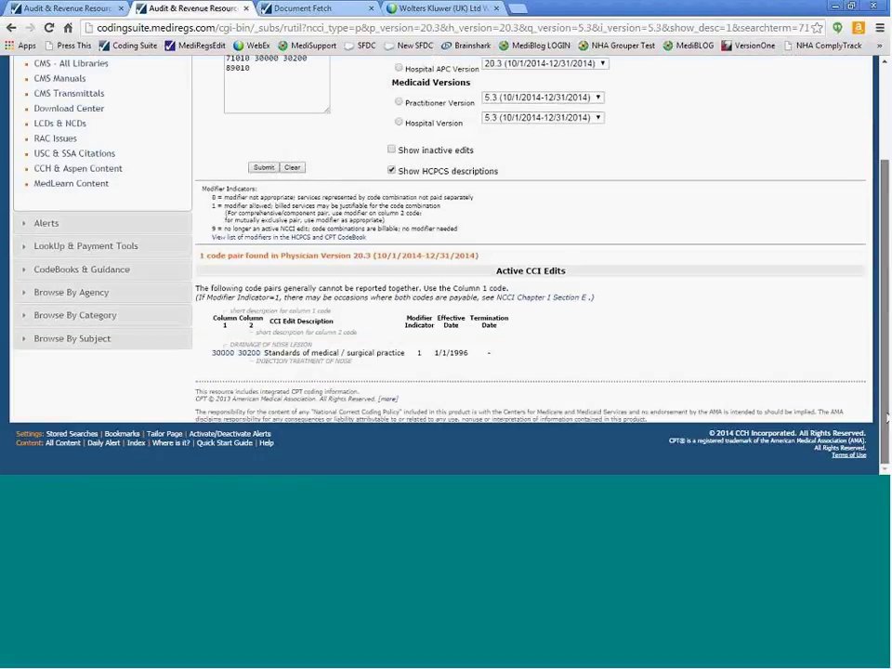
scroll(661, 275, up, 1)
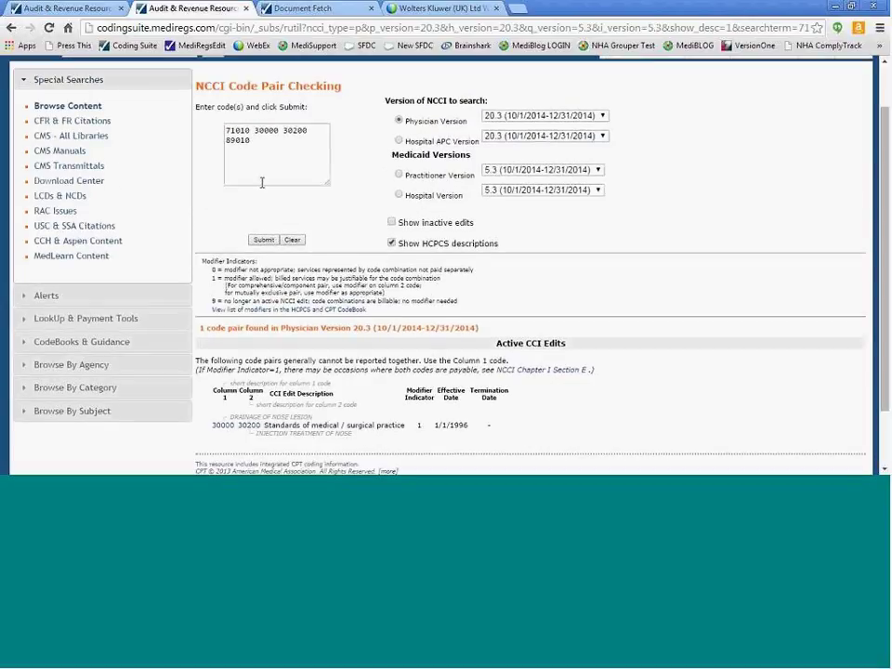
drag(255, 141, 201, 130)
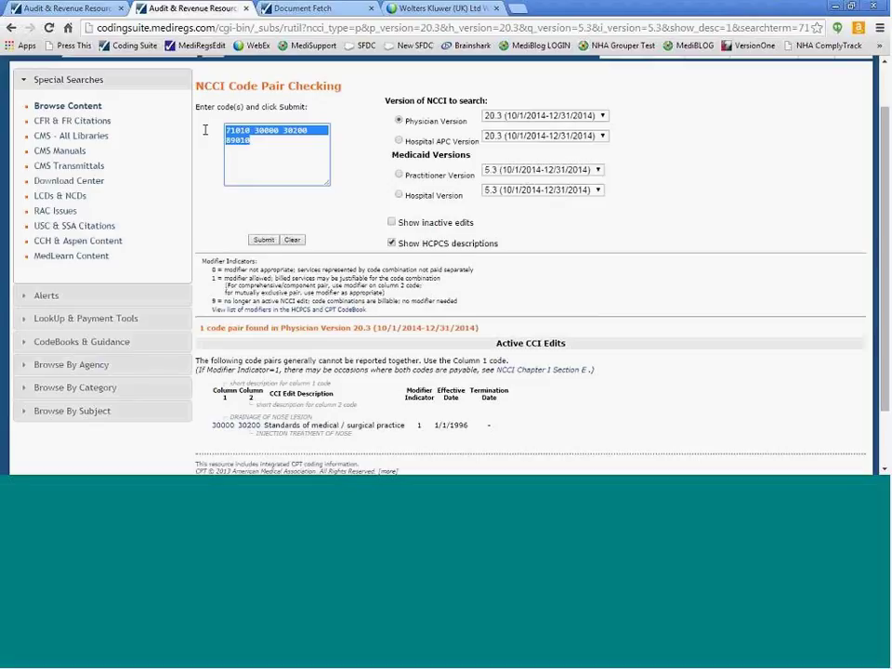
click(781, 172)
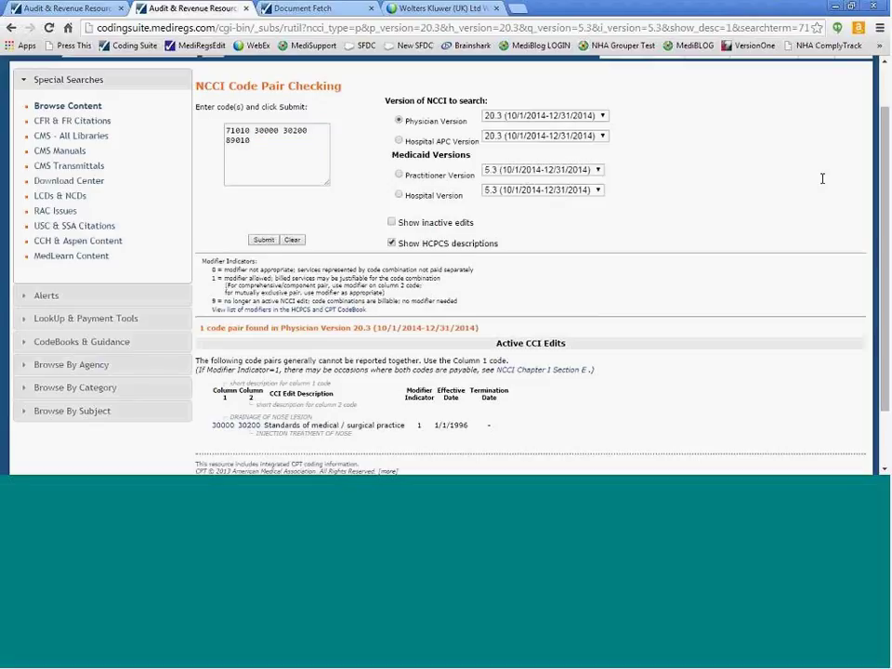
drag(888, 172, 882, 285)
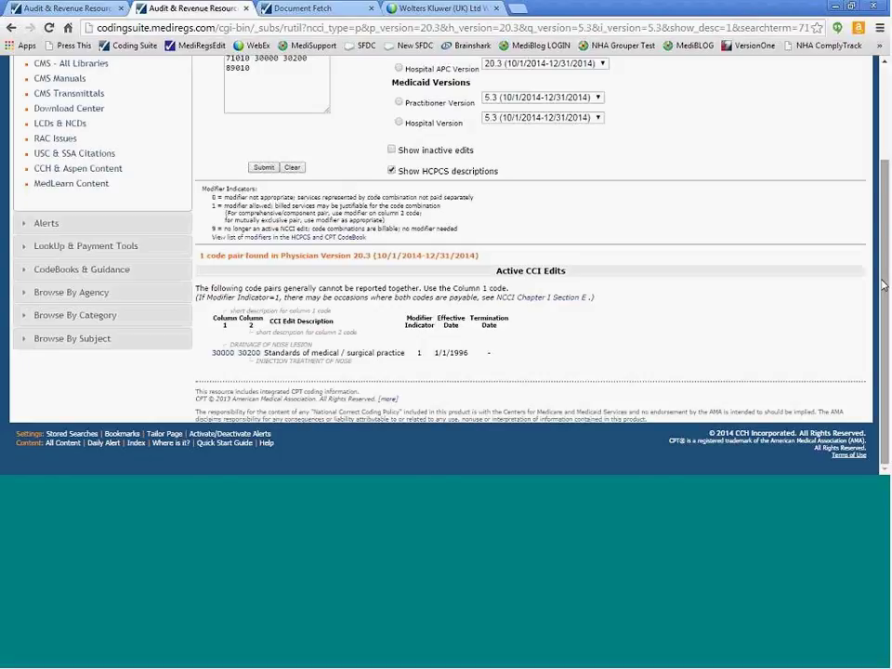
scroll(446, 261, up, 3)
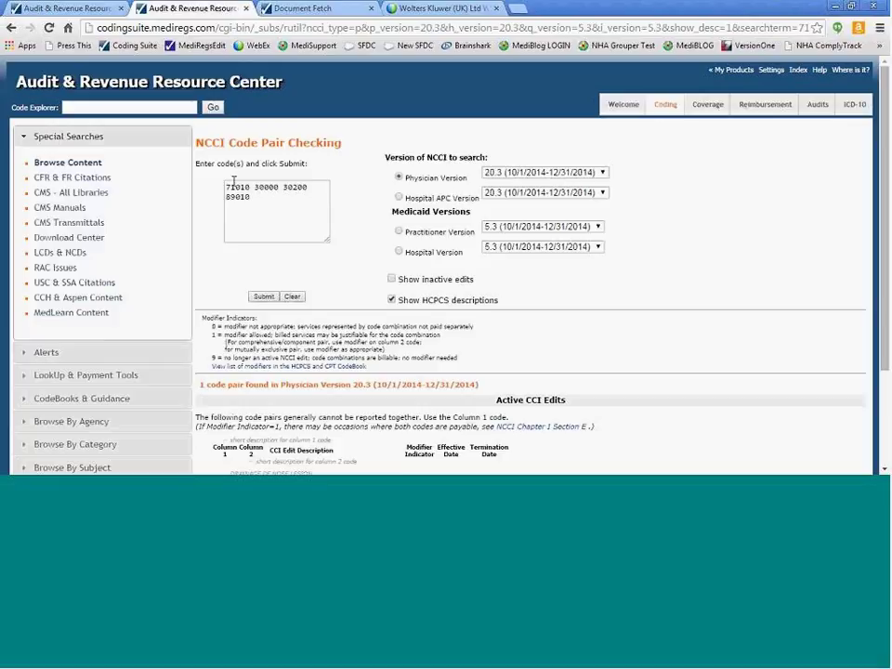
- Copy the web address of the code pair results and load it in the first browser tab
drag(251, 197, 213, 185)
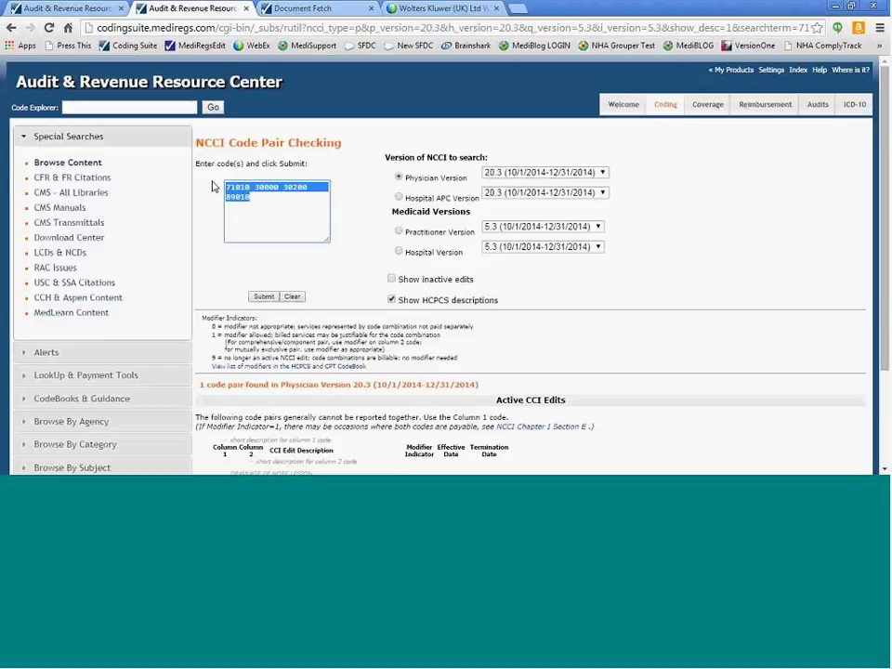
click(290, 28)
key(ctrl+c)
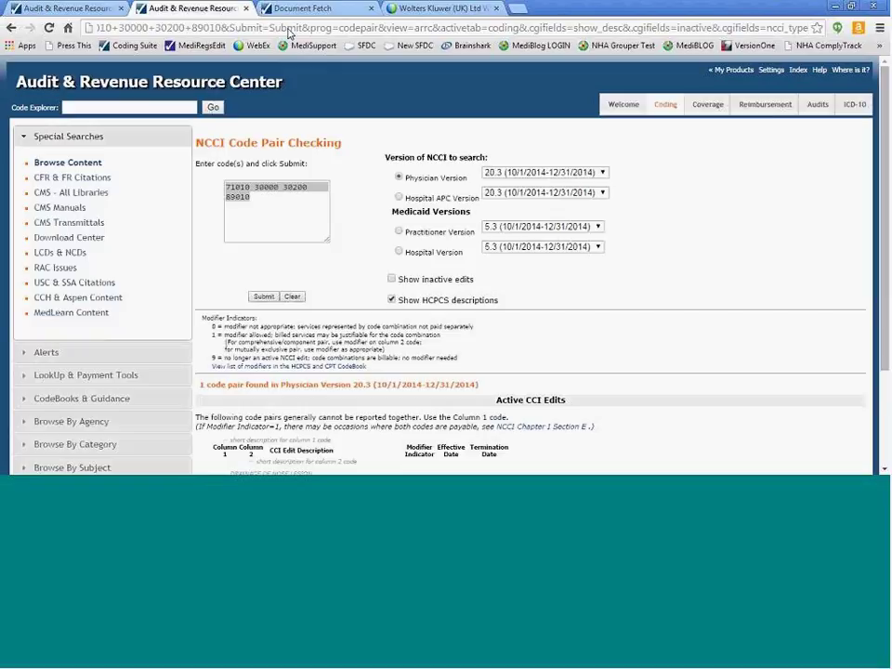
drag(221, 27, 112, 27)
key(ctrl+a)
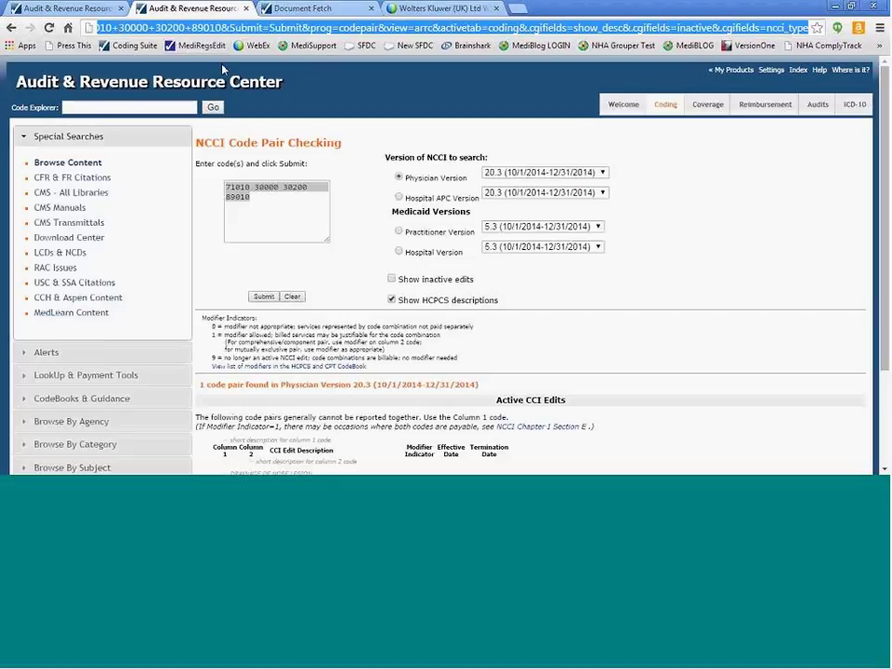
click(70, 7)
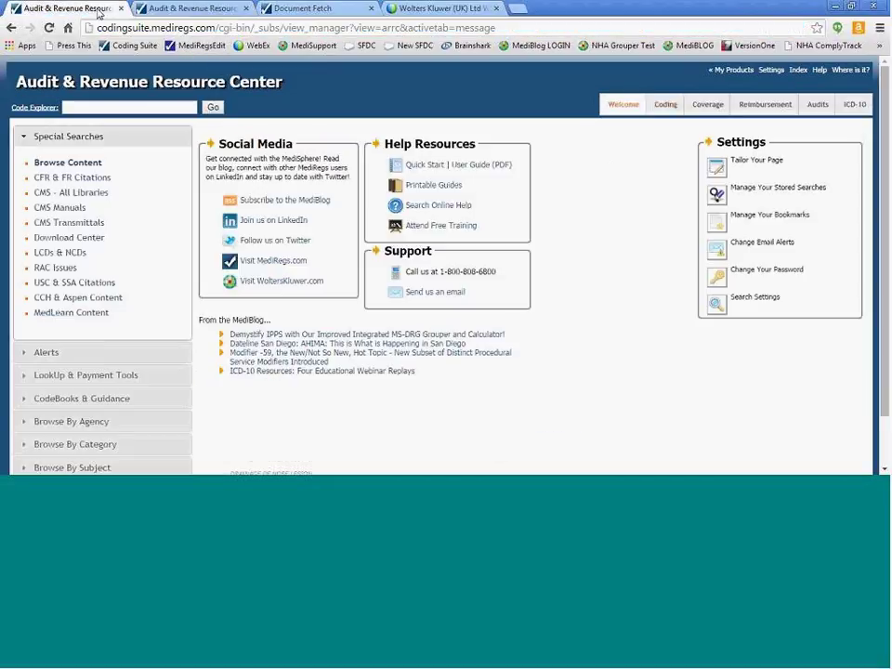
click(154, 28)
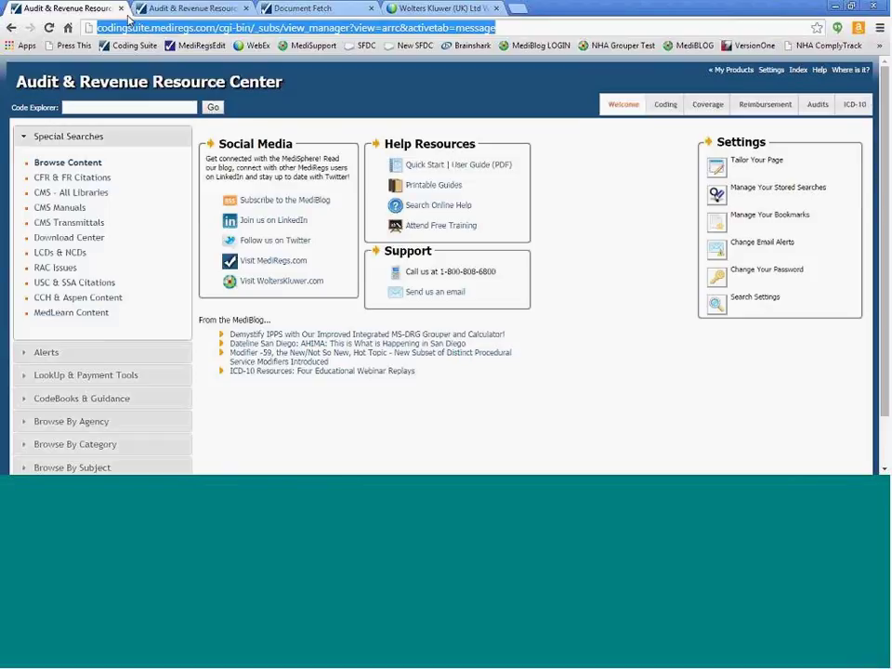
key(ctrl+v)
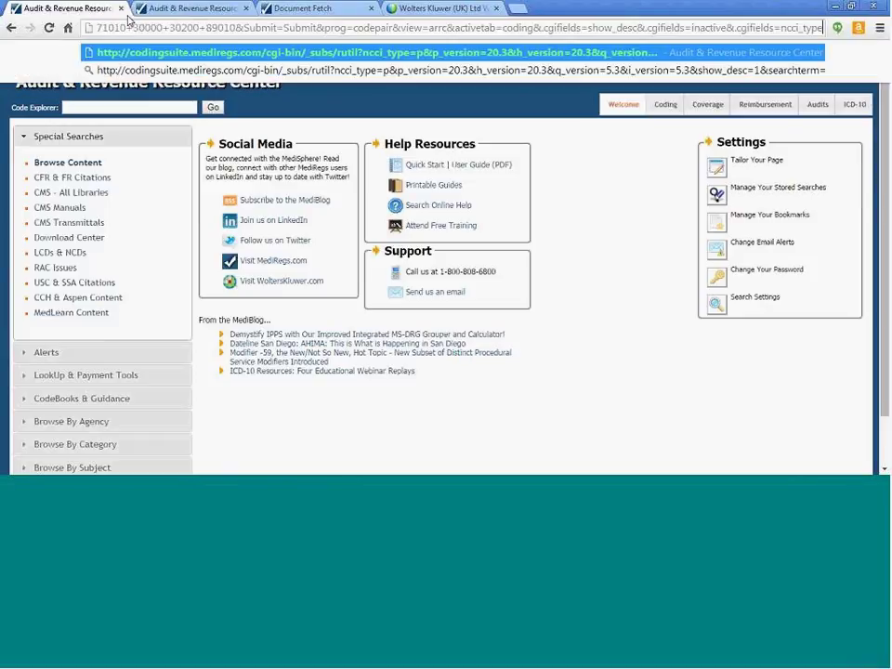
key(Return)
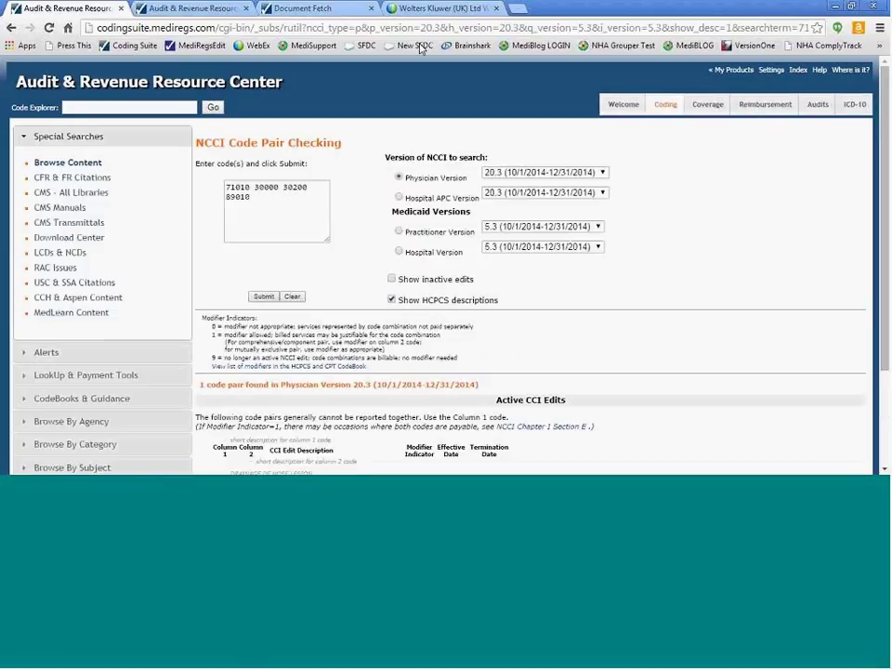
- Rerun the code pair check with the Physician Version set to 20.0 (1/1/2014-3/31/2014)
click(606, 177)
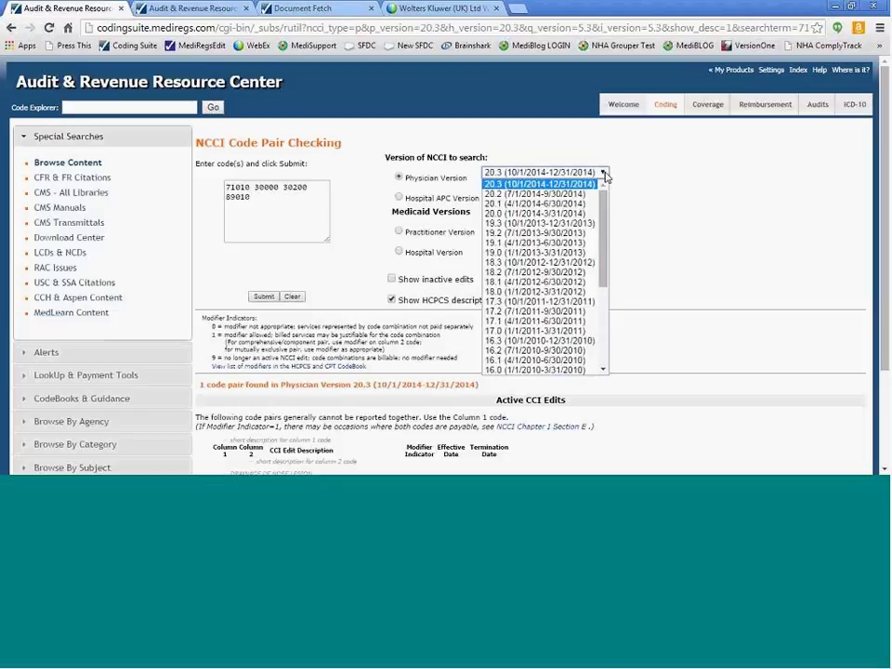
click(567, 212)
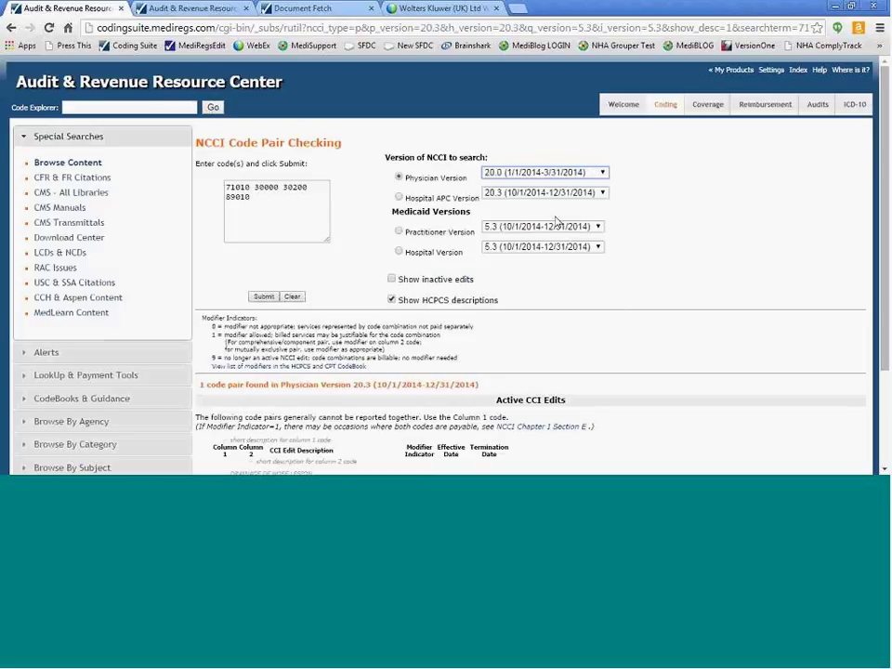
click(271, 298)
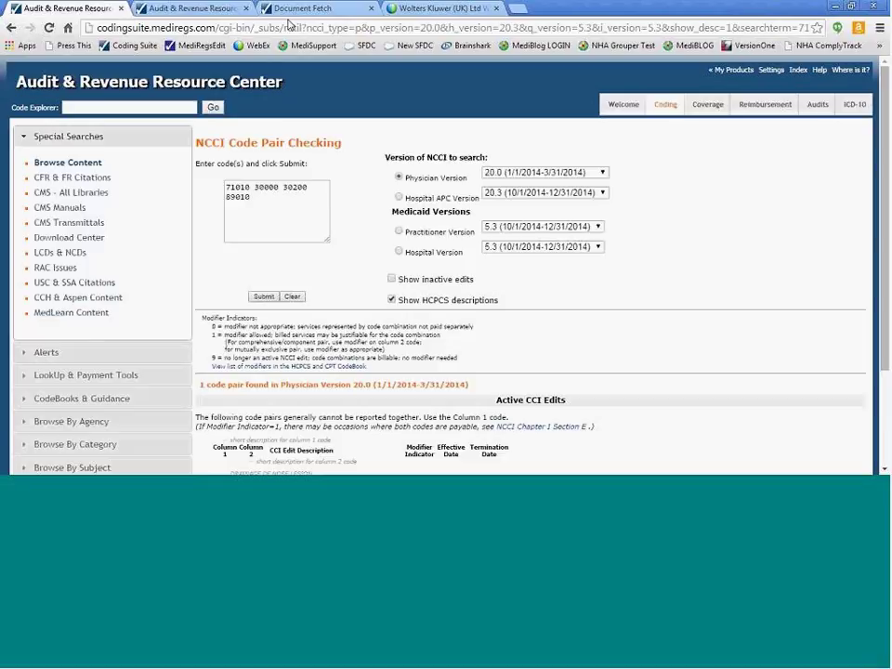
- Open the APC Calculator and go to its field for APC or HCPCS codes
click(127, 375)
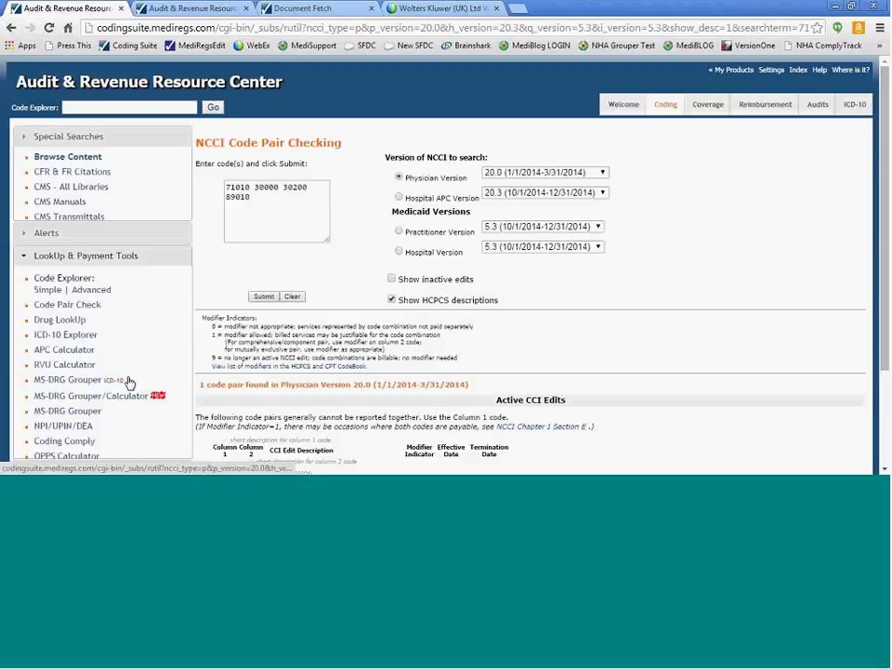
click(82, 283)
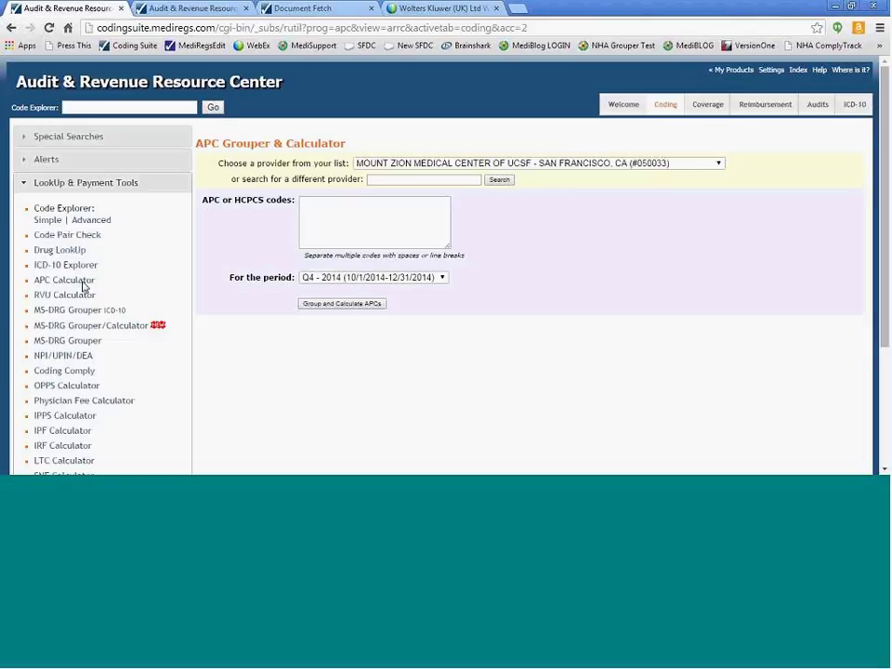
click(306, 219)
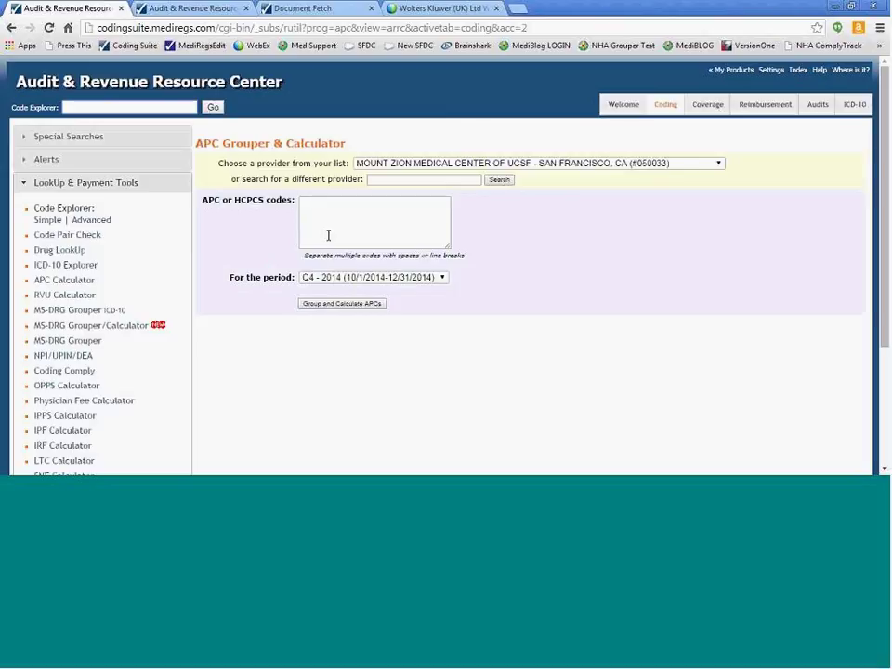
- Open the advanced search for browsing all content and set its first search condition to "any of"
click(72, 137)
click(66, 165)
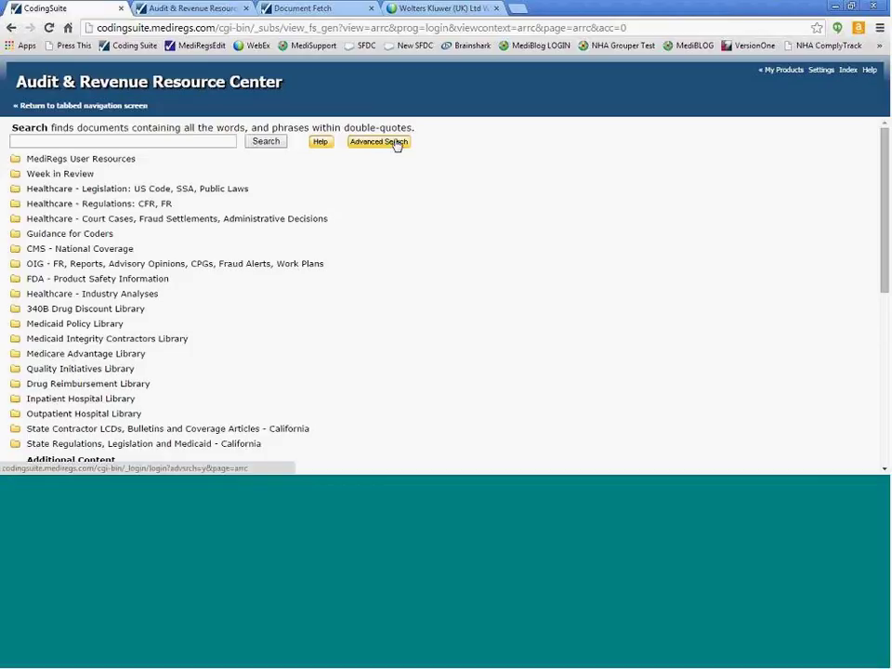
click(394, 145)
click(107, 149)
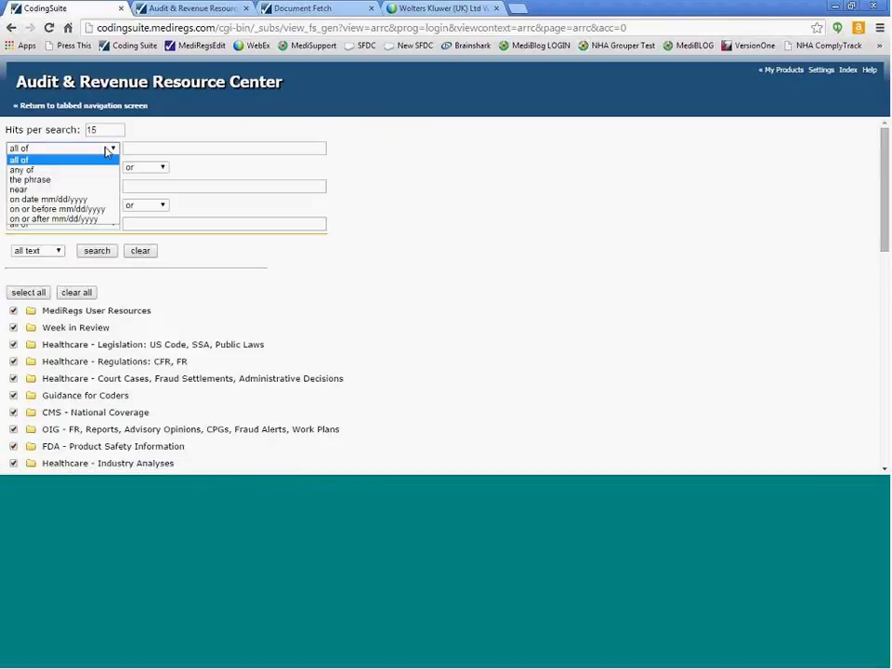
click(92, 170)
click(144, 149)
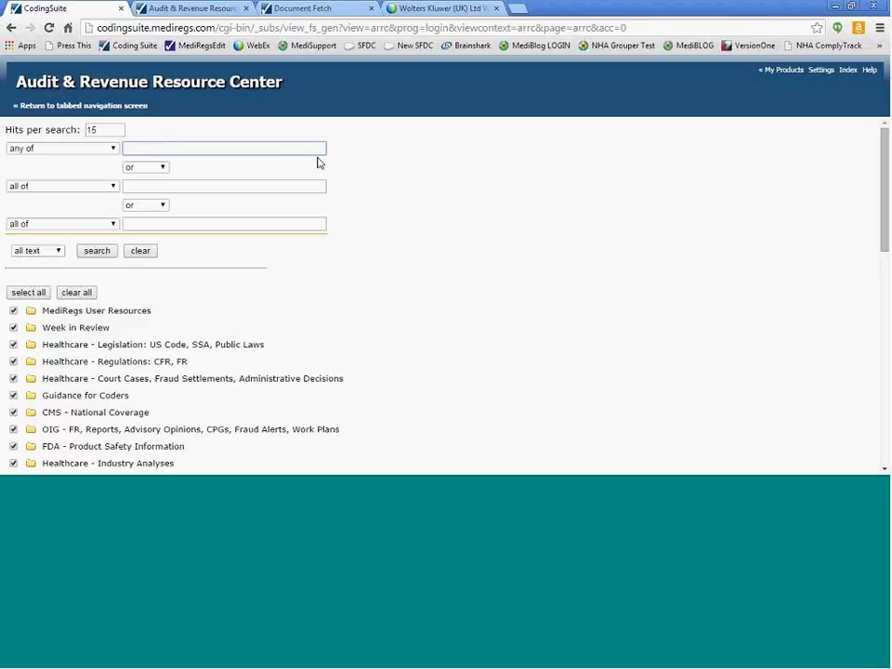
- Set the second and third search conditions to "any of" and return to the APC Calculator page
click(111, 187)
click(102, 208)
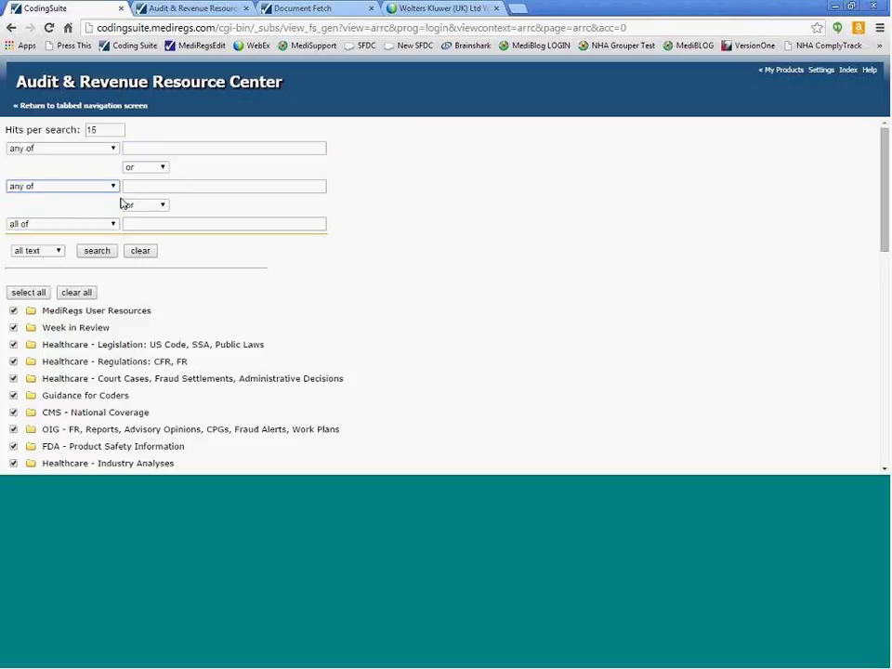
click(117, 226)
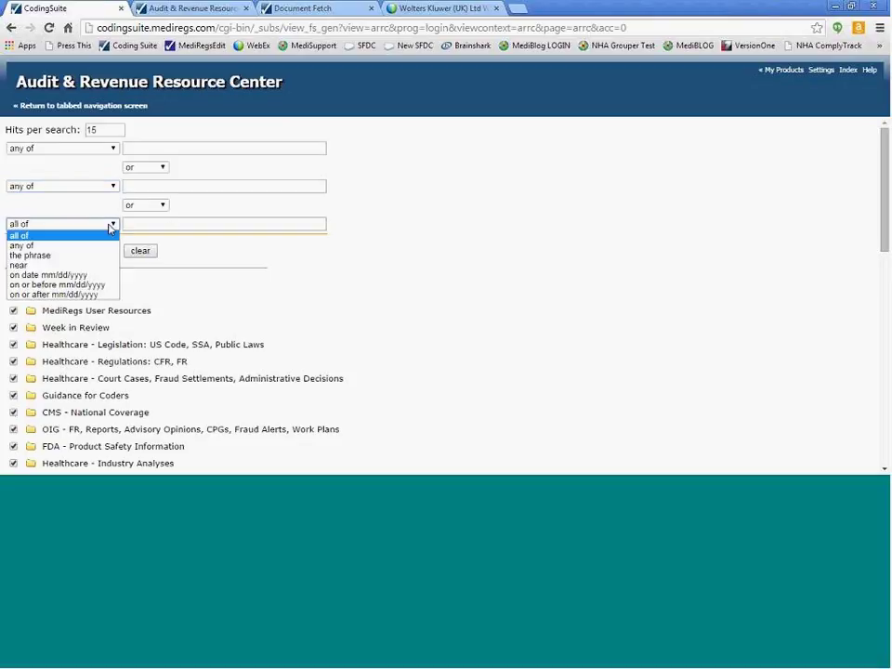
click(103, 243)
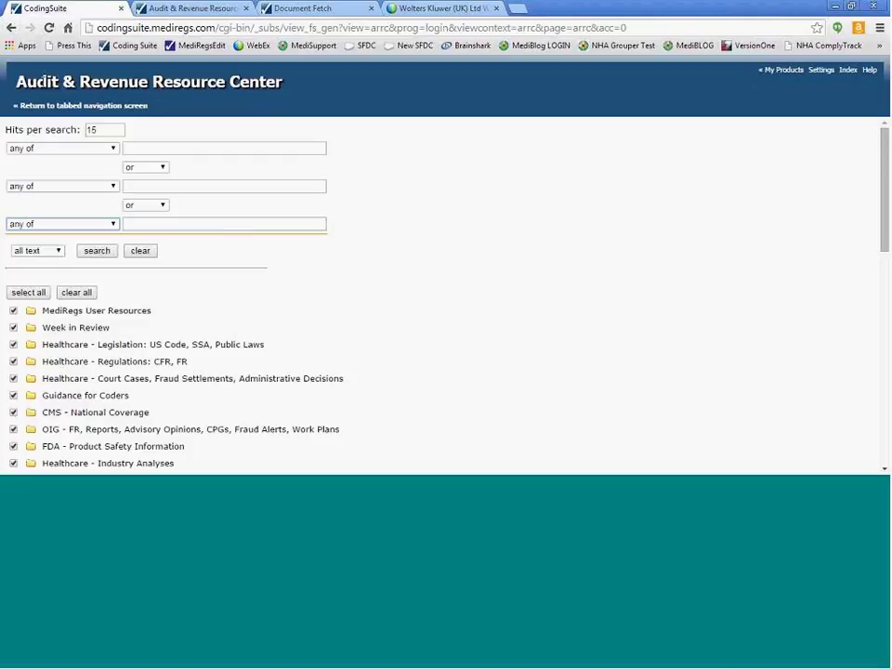
click(12, 29)
click(12, 28)
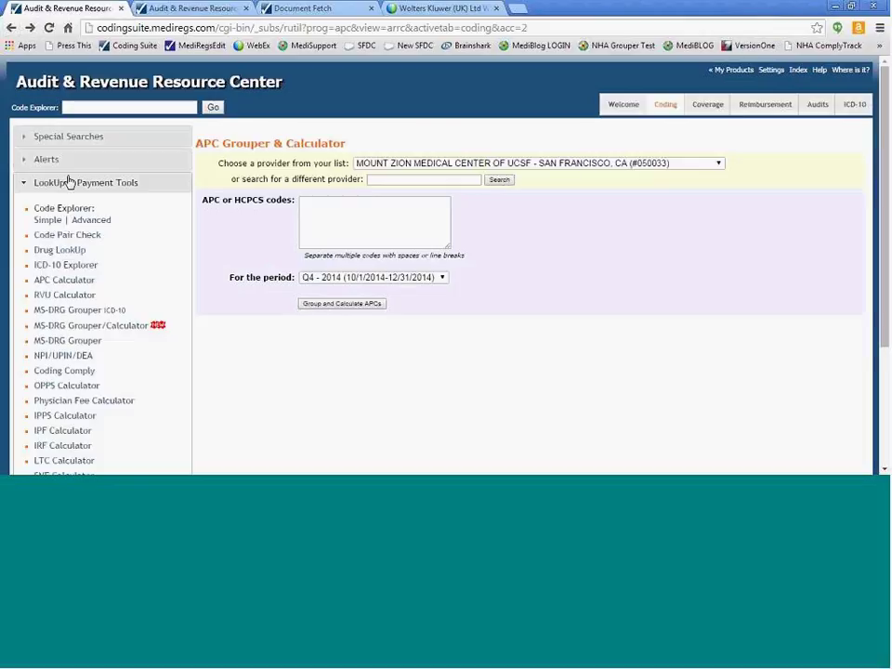
- Expand the list of special searches and look up code 37225 in the Code Explorer
click(84, 142)
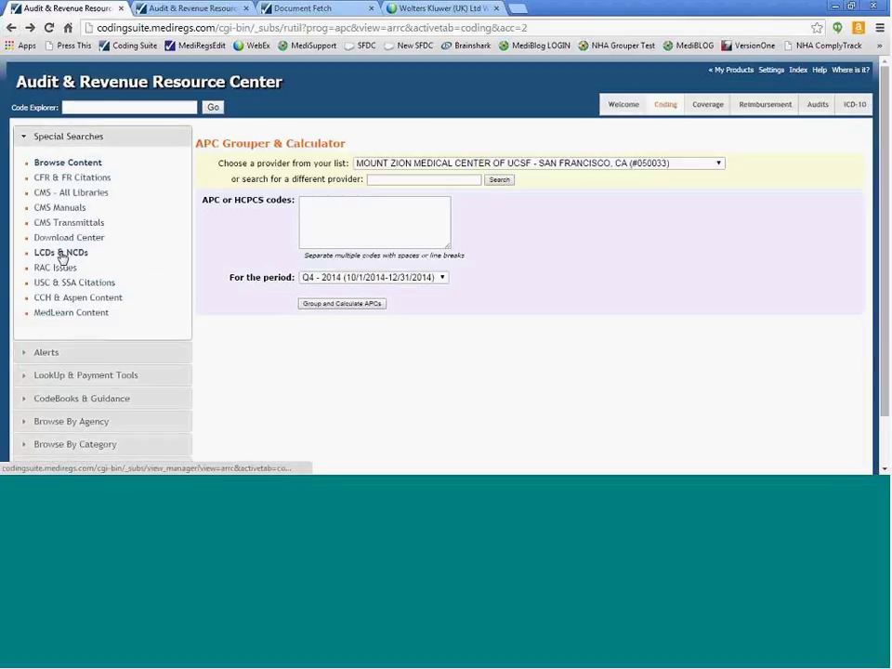
click(95, 107)
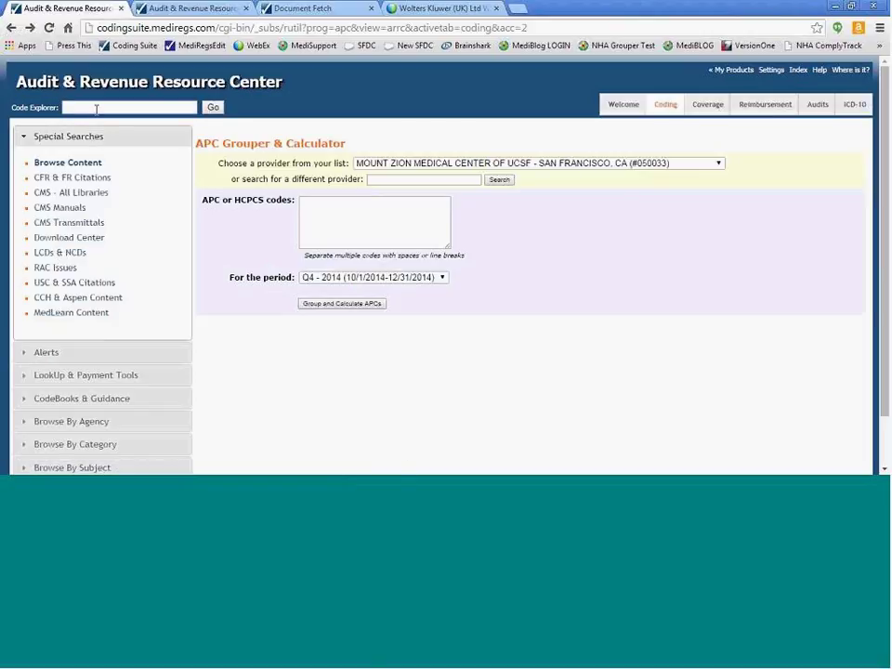
text(37)
key(Down)
key(Return)
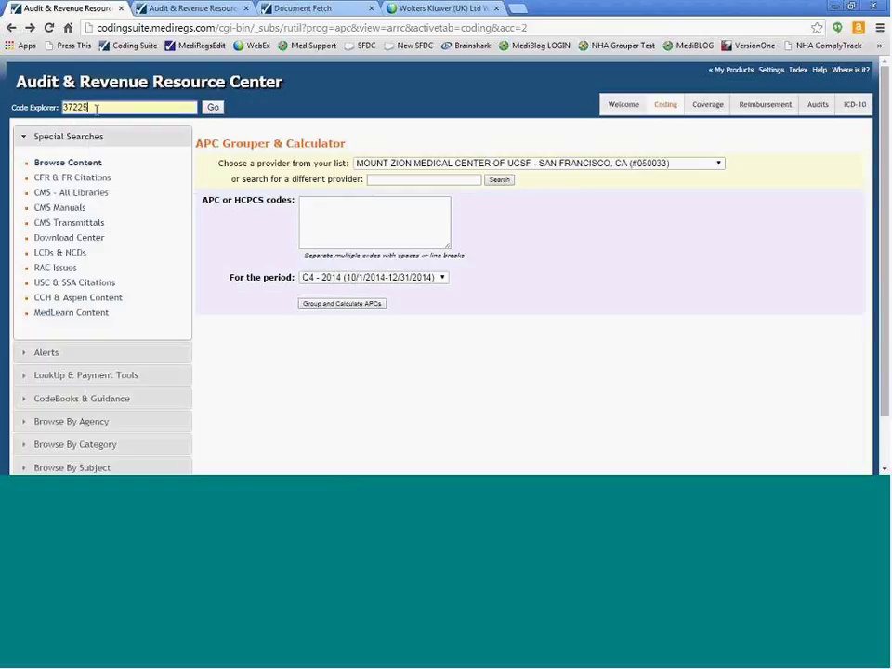
click(212, 107)
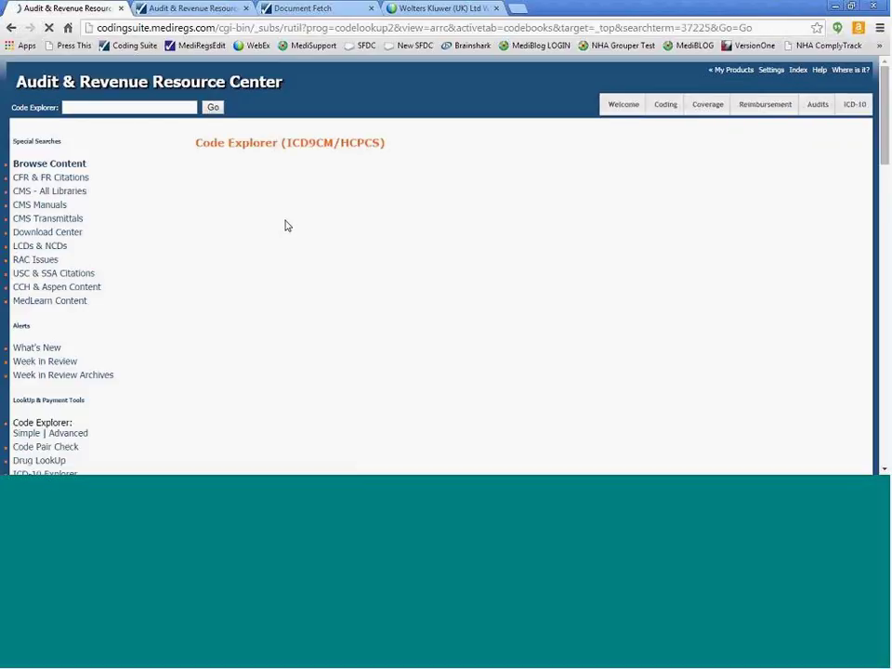
- Open the LCDs & NCDs coverage page and search its determinations and coverage articles for code 37225
double_click(212, 182)
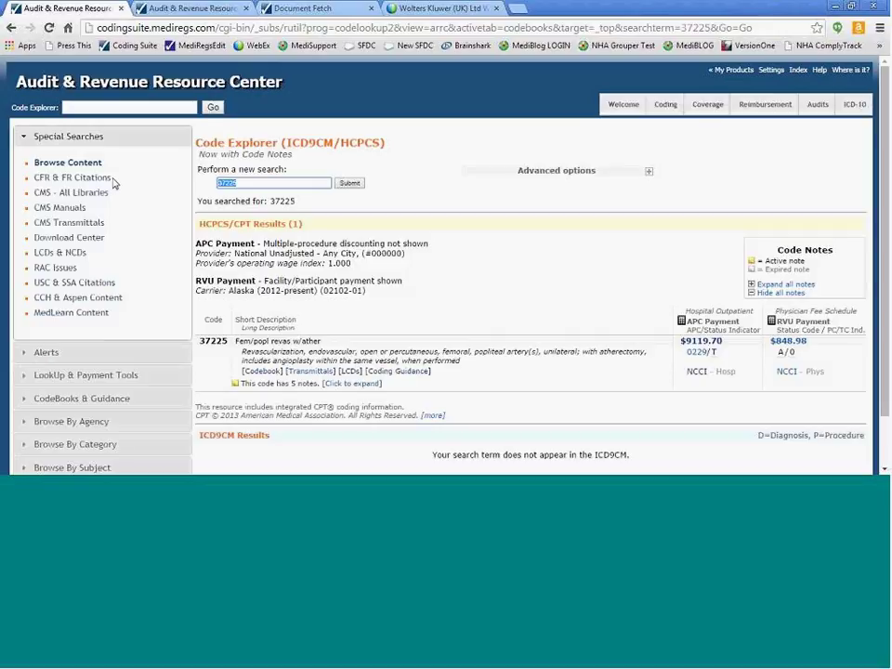
click(66, 256)
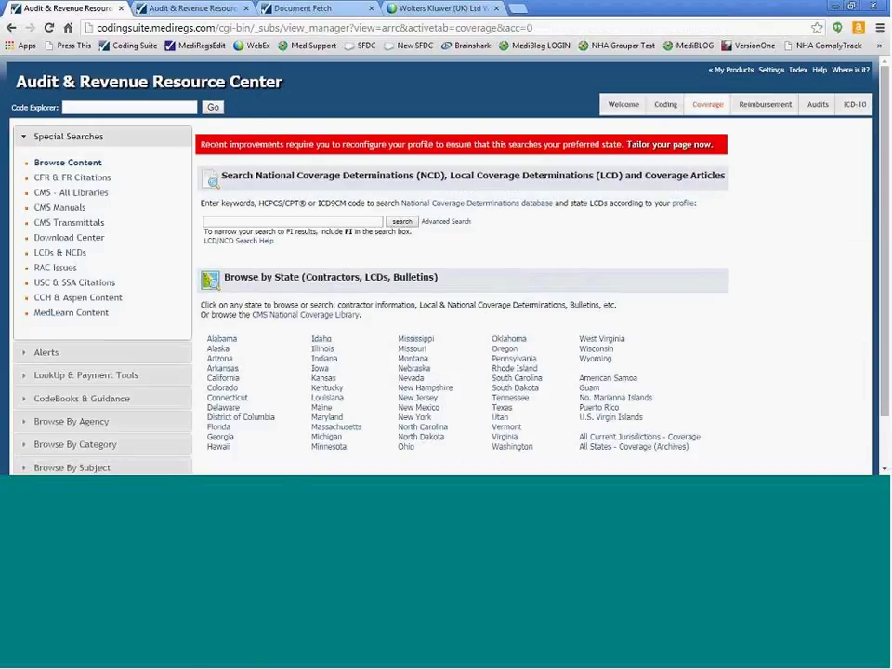
click(225, 222)
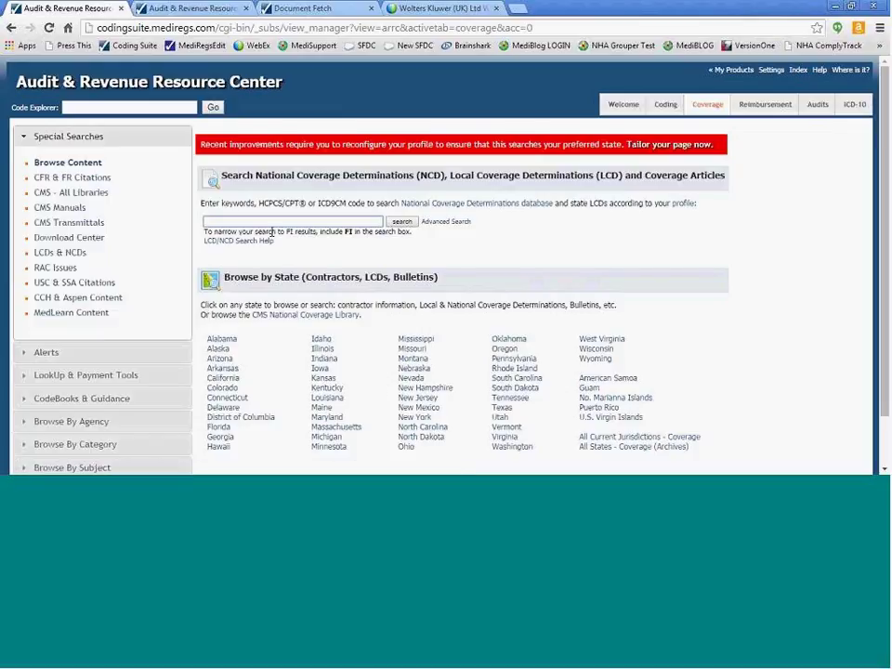
text(37225)
key(Return)
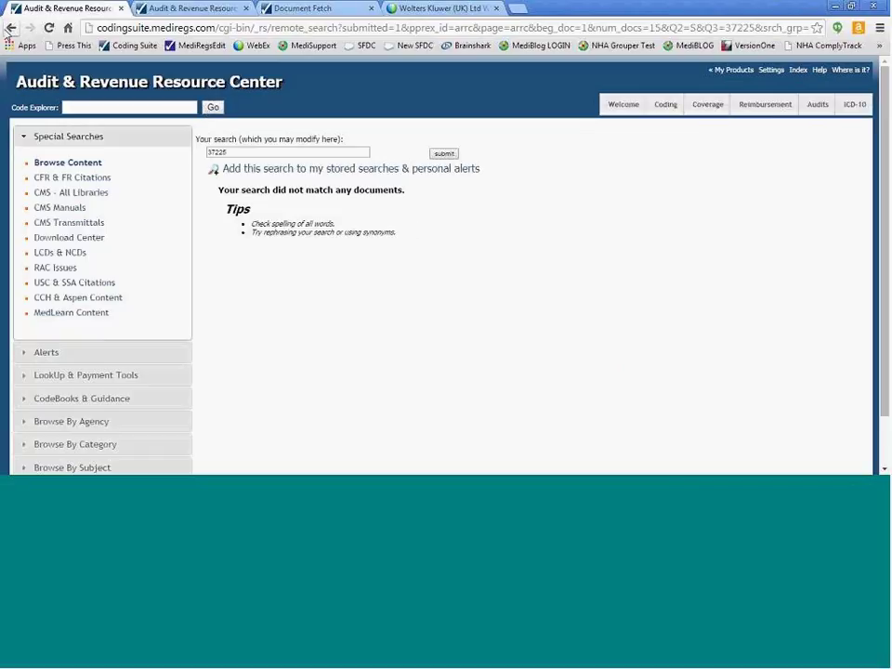
- Return to the coverage page and search All Current Jurisdictions - Coverage for code 37225
click(10, 28)
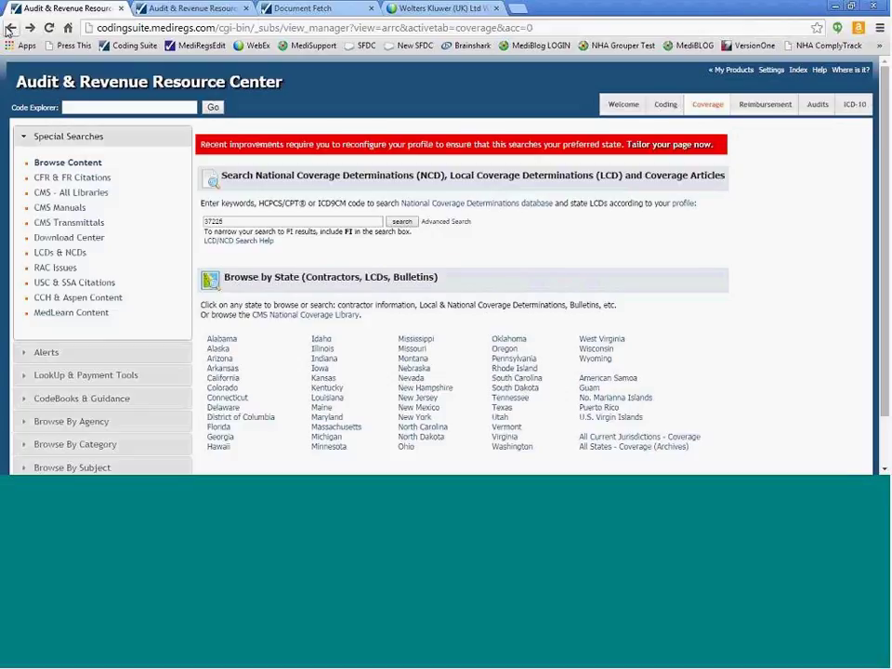
double_click(202, 221)
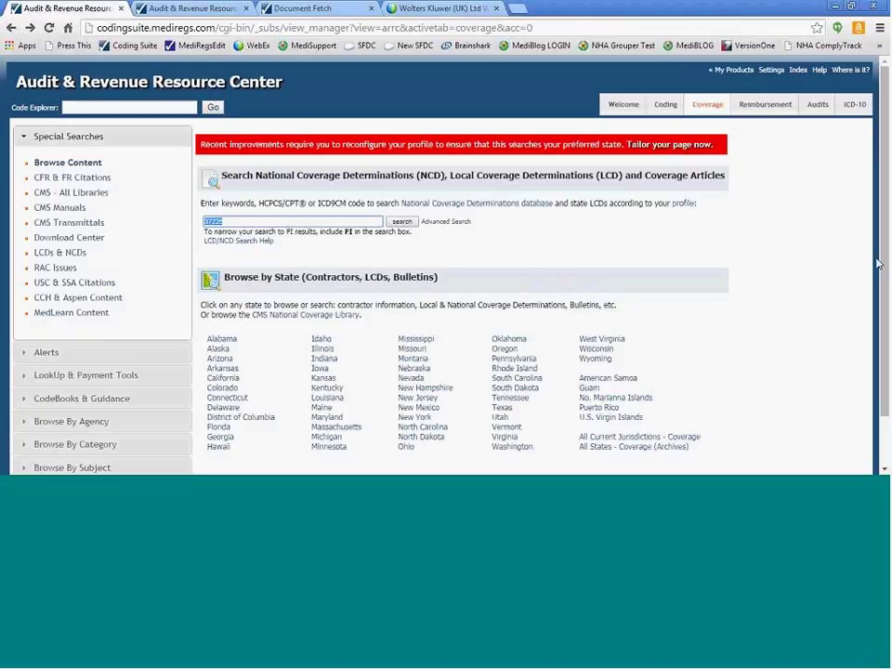
scroll(885, 268, down, 2)
drag(702, 379, 593, 386)
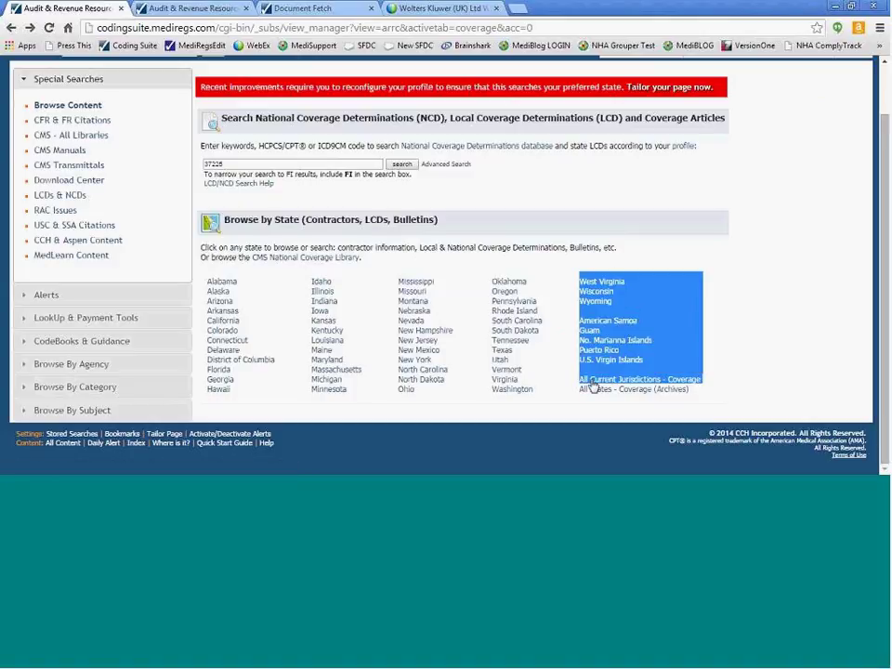
click(593, 381)
click(186, 153)
text(37225)
click(264, 155)
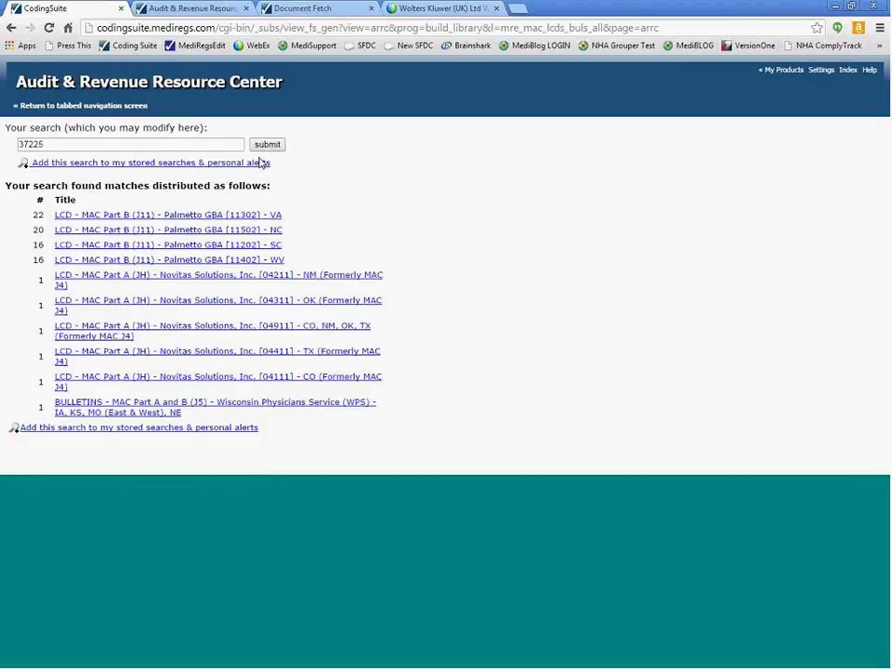
- Open the PTA and Stents V4 LCD among the Palmetto GBA [11502] - NC matches, at its CMS National Coverage Policy section
click(220, 232)
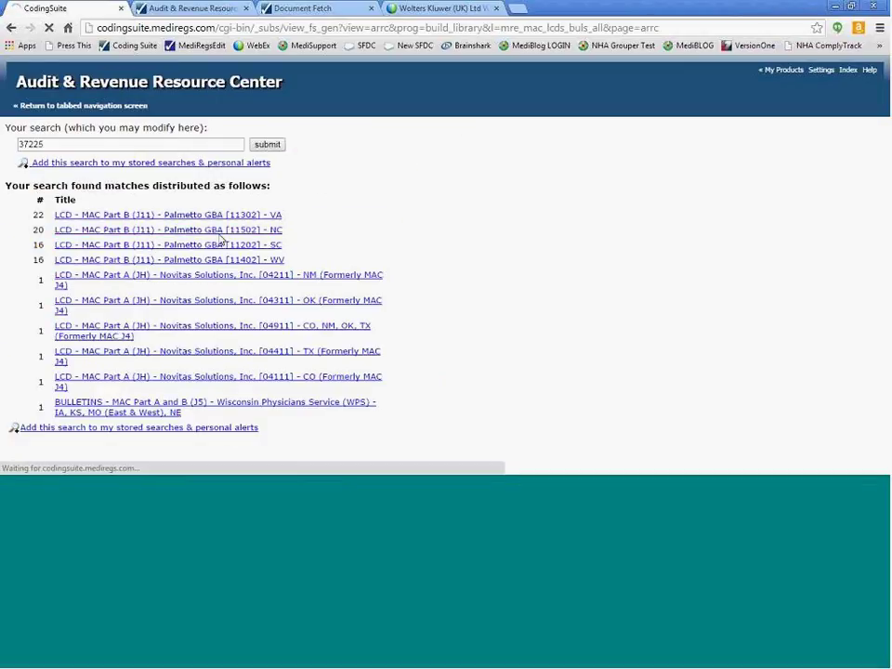
click(221, 232)
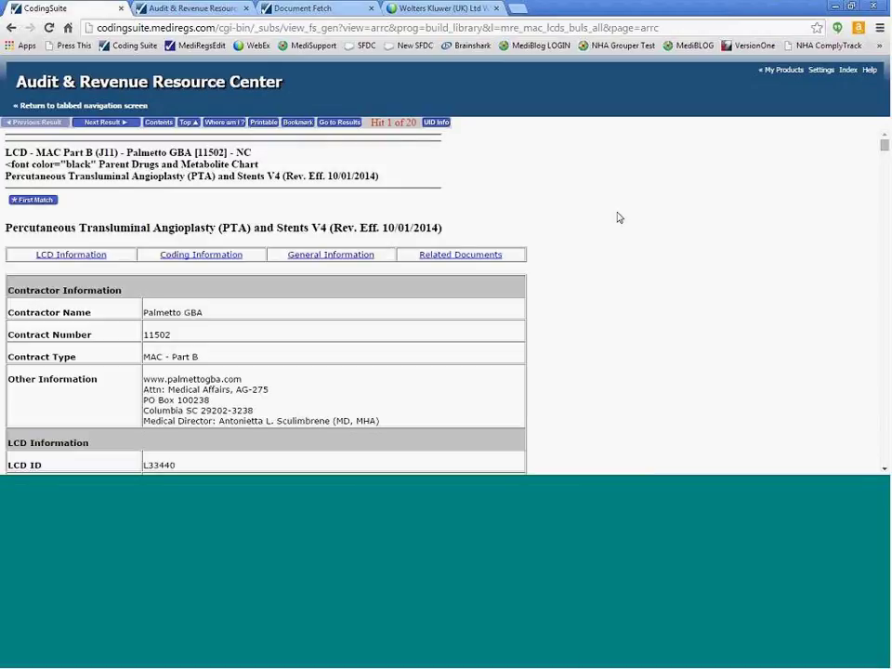
scroll(884, 149, down, 5)
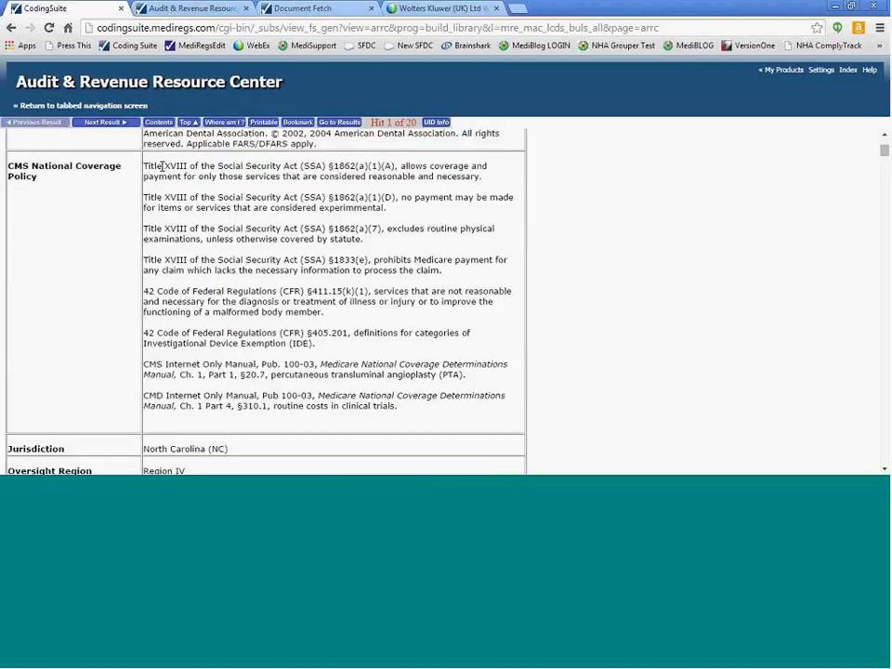
- Highlight the Social Security Act, CFR and CMS Internet Only Manual references cited in the LCD's CMS National Coverage Policy section
drag(144, 165, 408, 406)
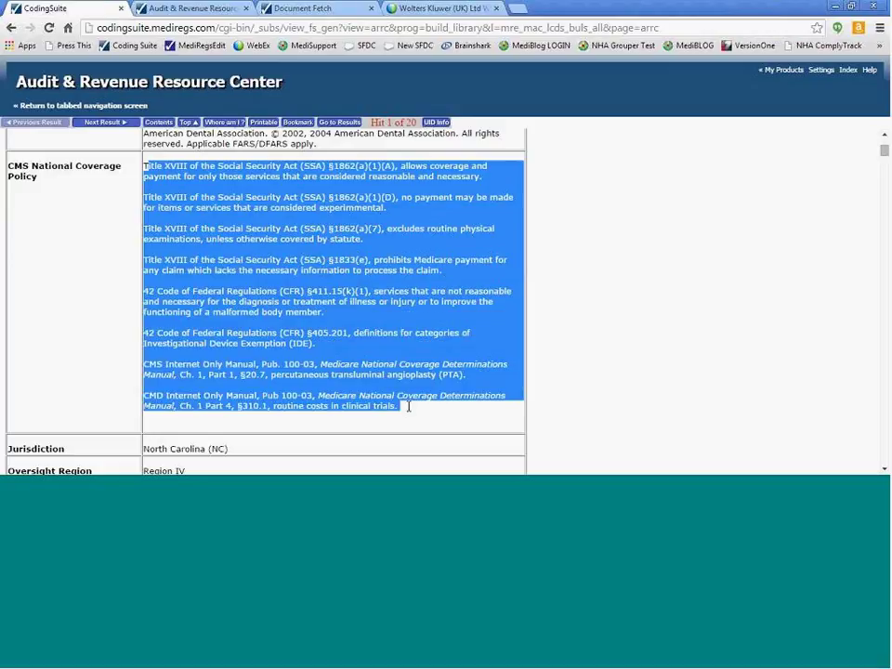
click(408, 409)
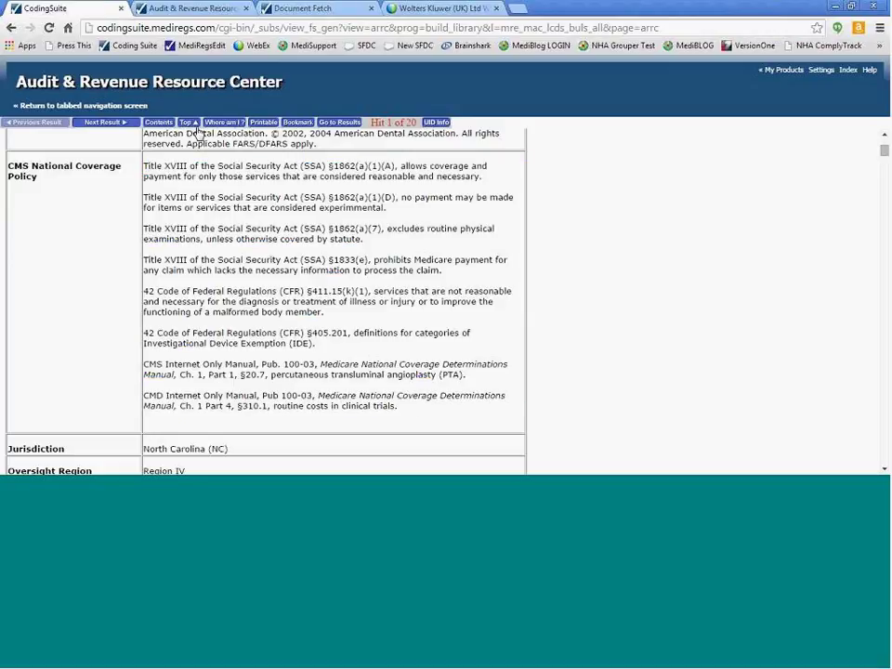
drag(331, 306, 164, 229)
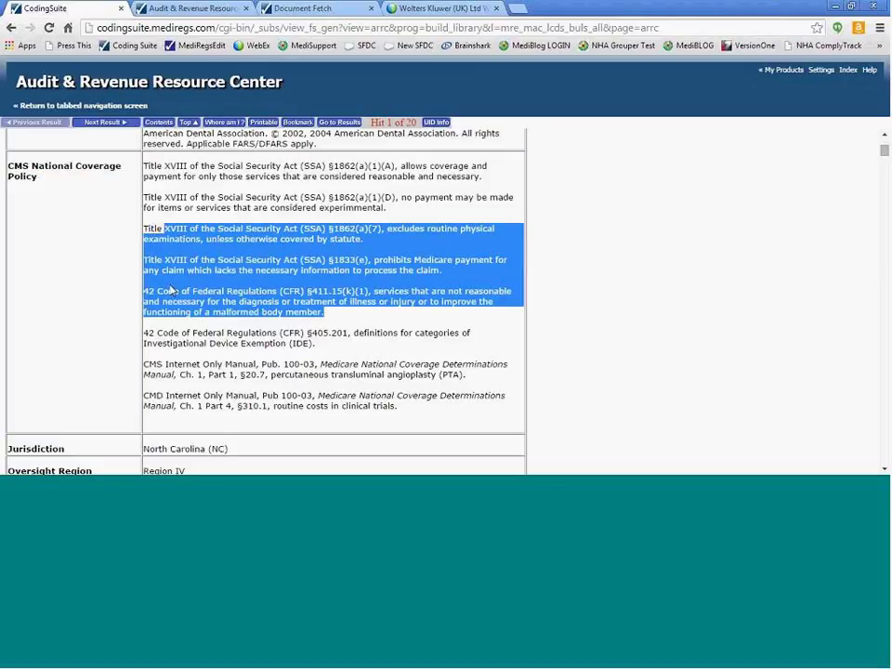
drag(398, 406, 144, 396)
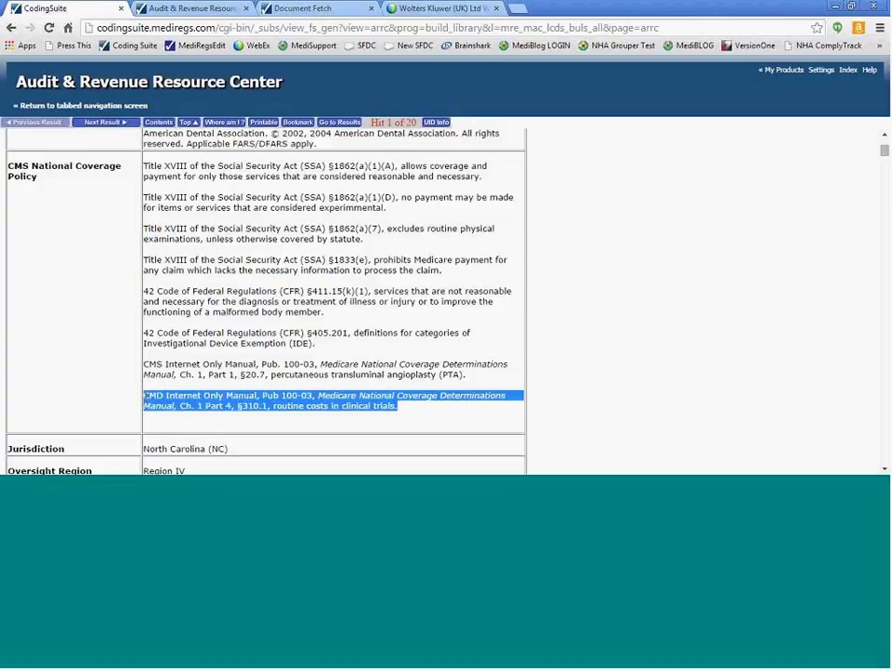
drag(465, 376, 144, 365)
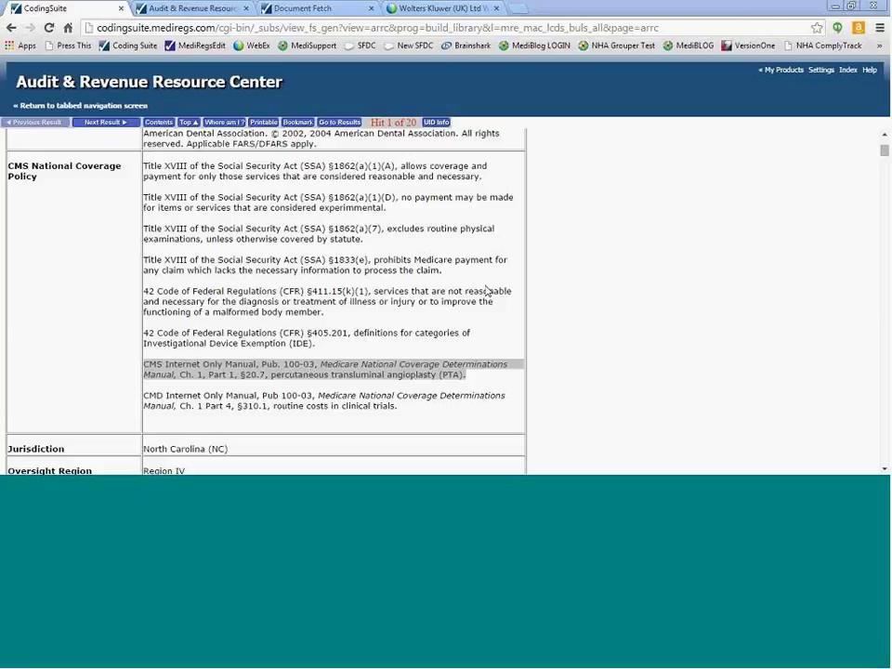
click(548, 223)
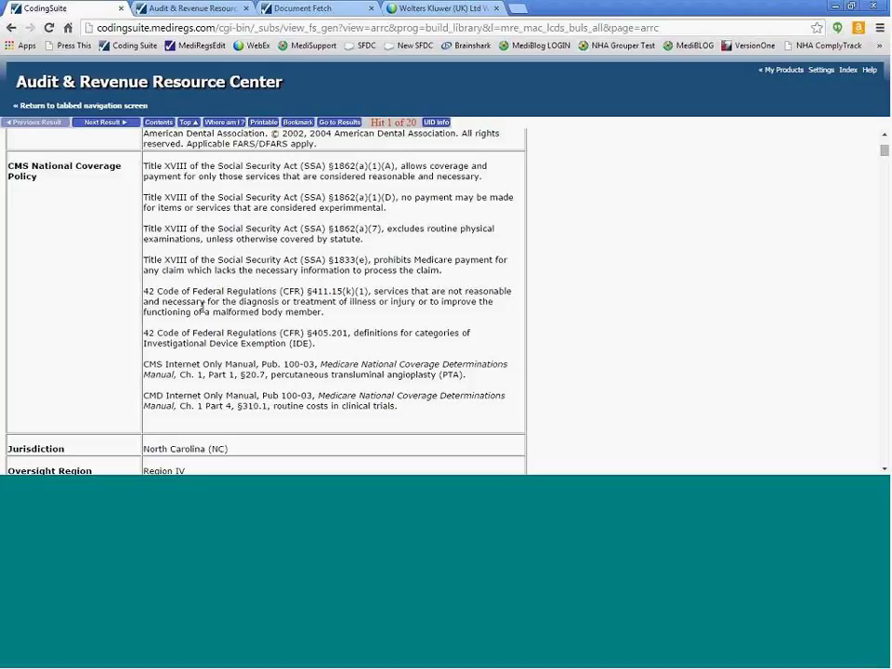
drag(145, 364, 403, 405)
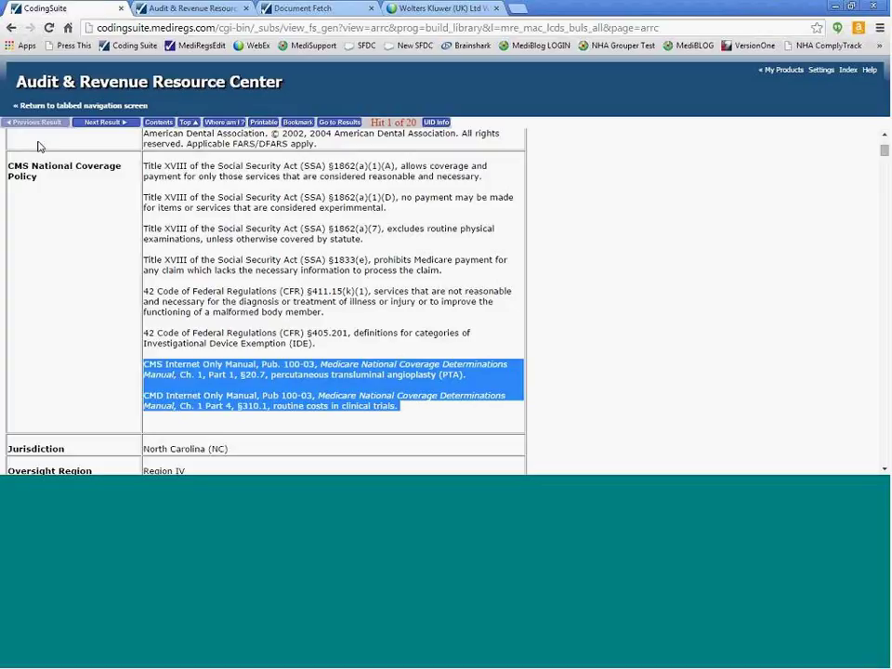
- Return to the coverage page and highlight the All Current Jurisdictions - Coverage entry
click(12, 28)
click(11, 28)
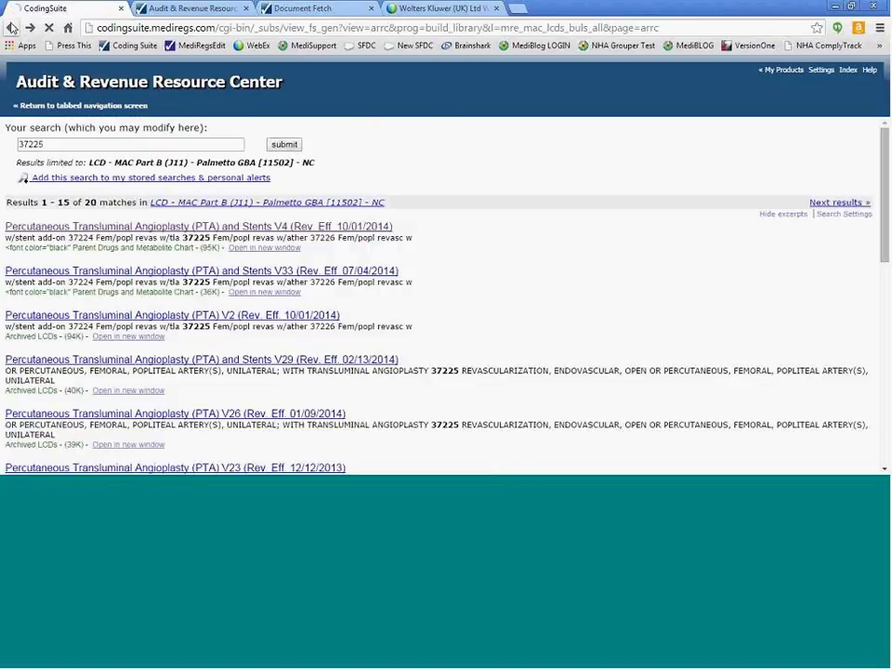
click(11, 28)
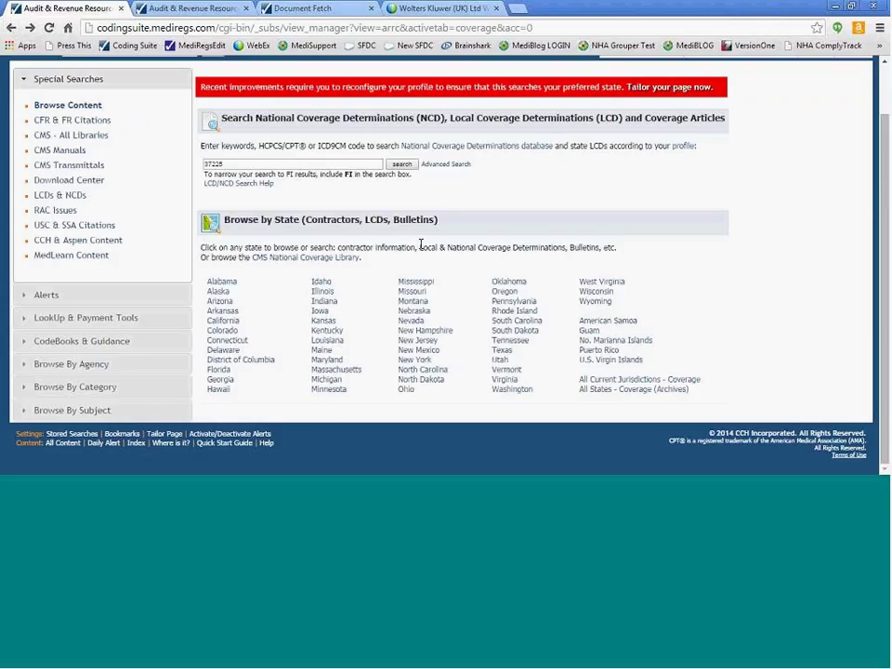
drag(701, 380, 583, 386)
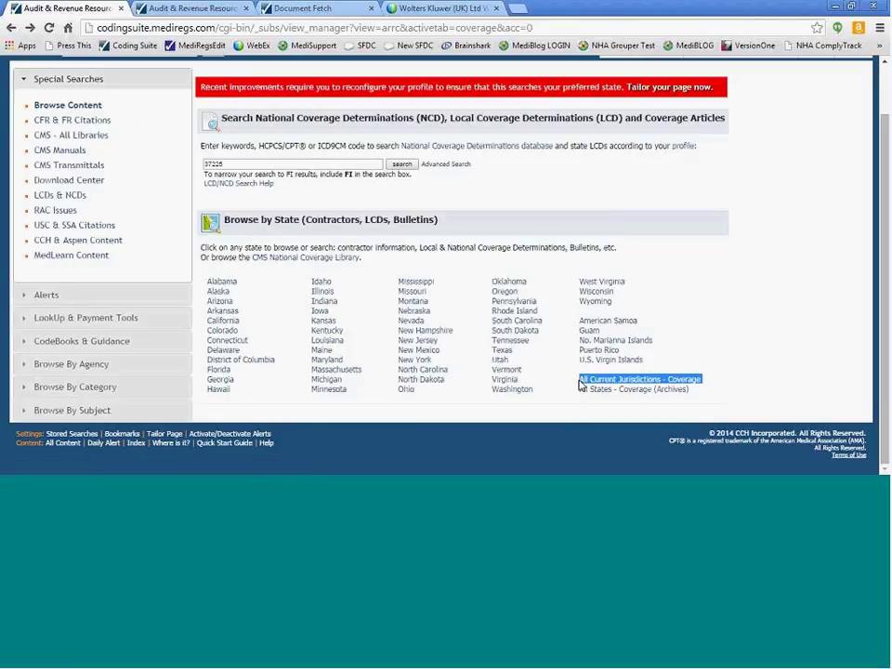
- Open the Table of Active NCDs from the National Coverage Determinations database and sort it by Coverage Determination Topic
click(530, 150)
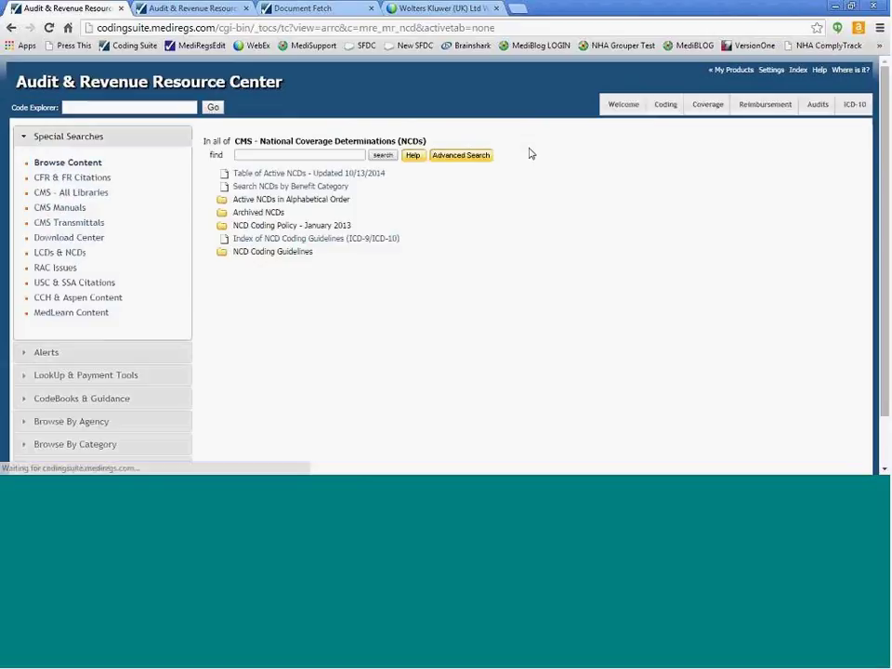
click(361, 175)
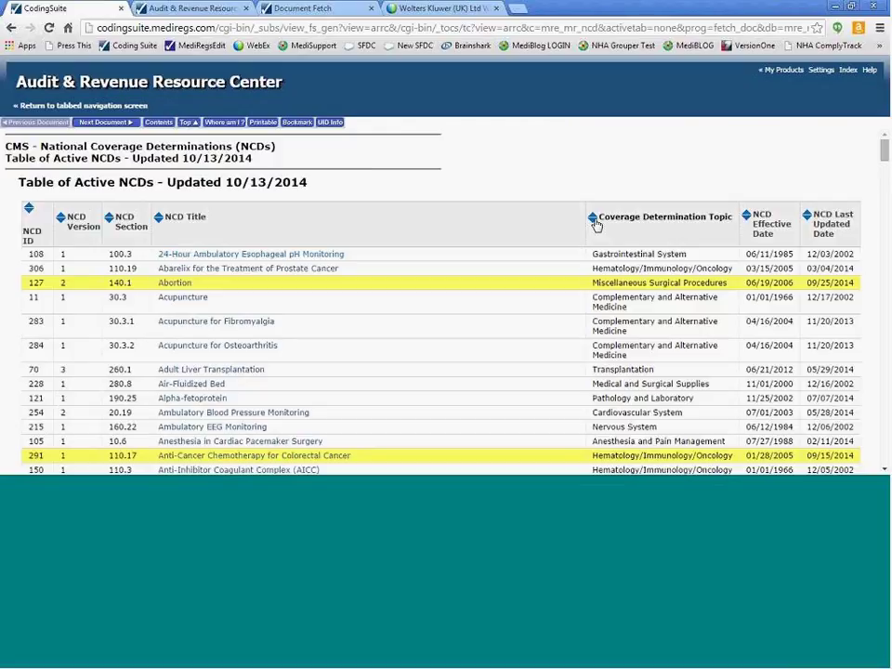
click(593, 220)
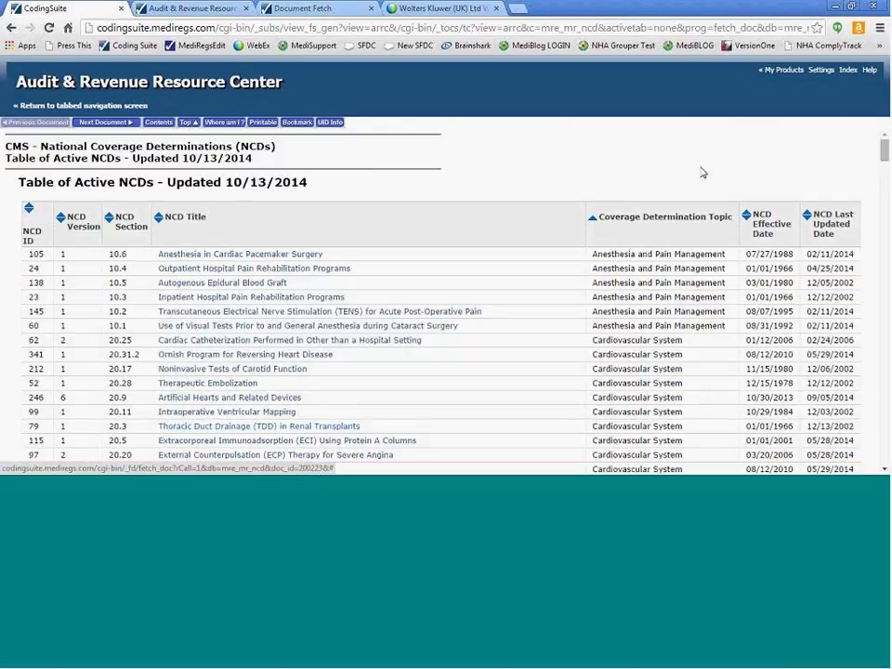
- Open the Artificial Hearts and Related Devices NCD from the table, read through it and return to the table
drag(884, 154, 885, 164)
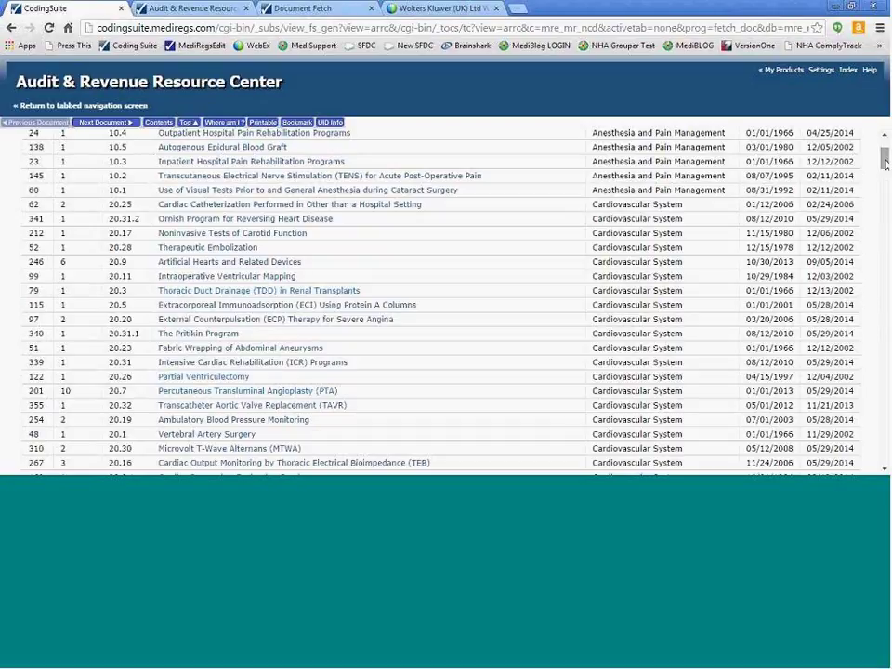
click(296, 267)
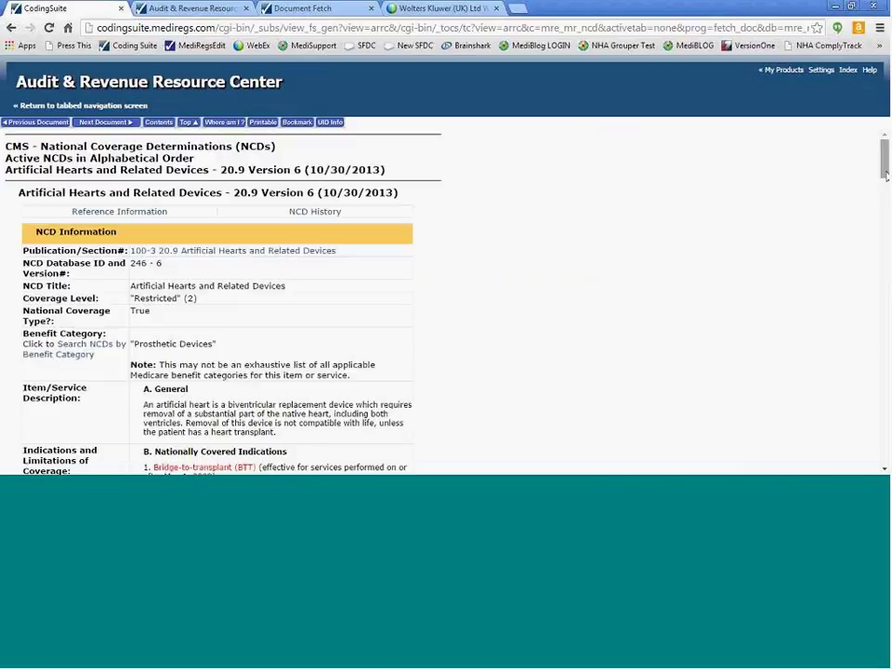
scroll(886, 175, down, 3)
drag(886, 177, 886, 151)
click(11, 27)
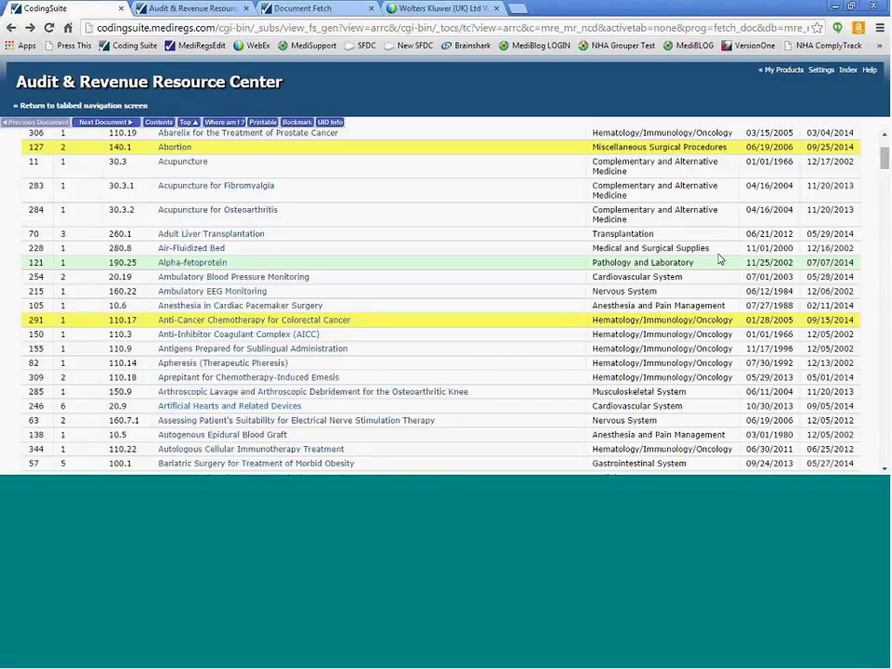
- Go back to the coverage page, view the All Current Jurisdictions - Coverage library of MAC LCDs, articles and bulletins, and return
click(10, 28)
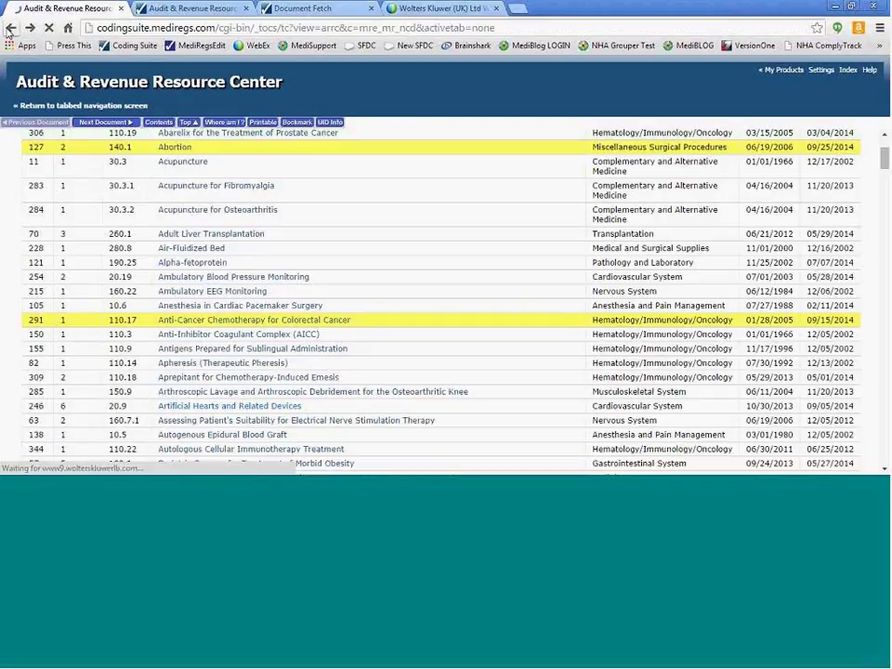
click(10, 28)
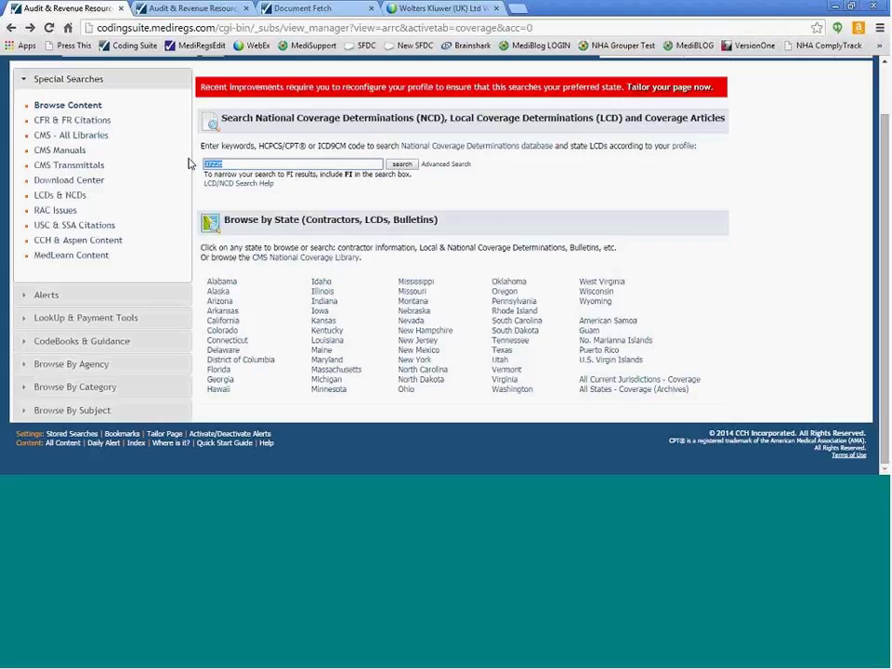
click(659, 382)
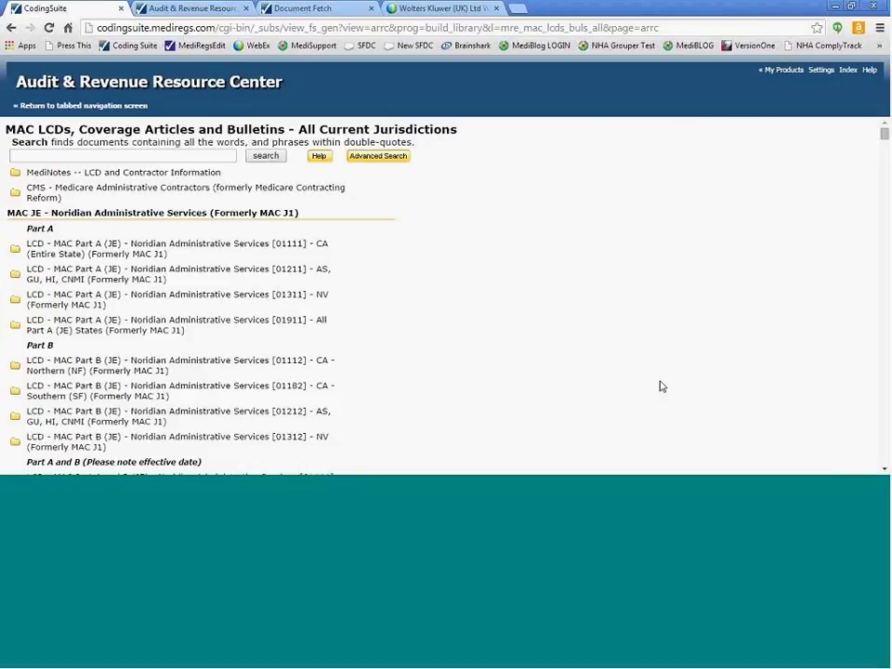
click(12, 27)
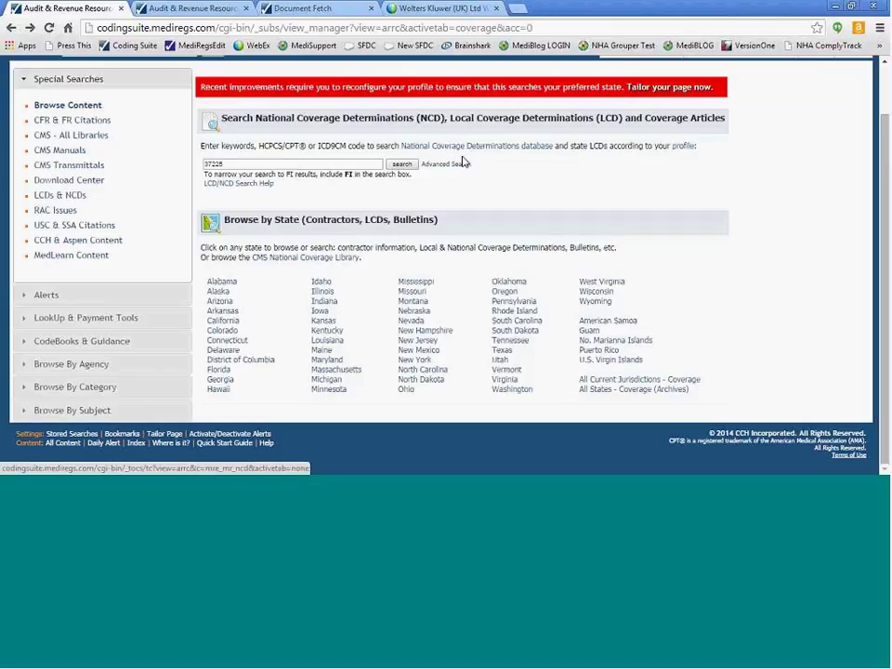
- Open the Welcome page of the Audit & Revenue Resource Center
scroll(885, 212, up, 1)
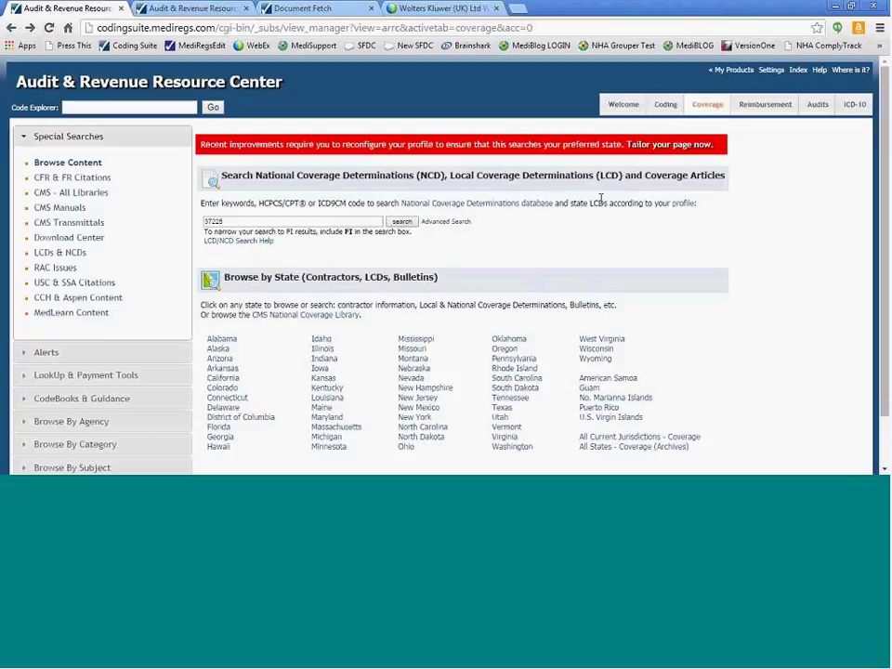
click(616, 108)
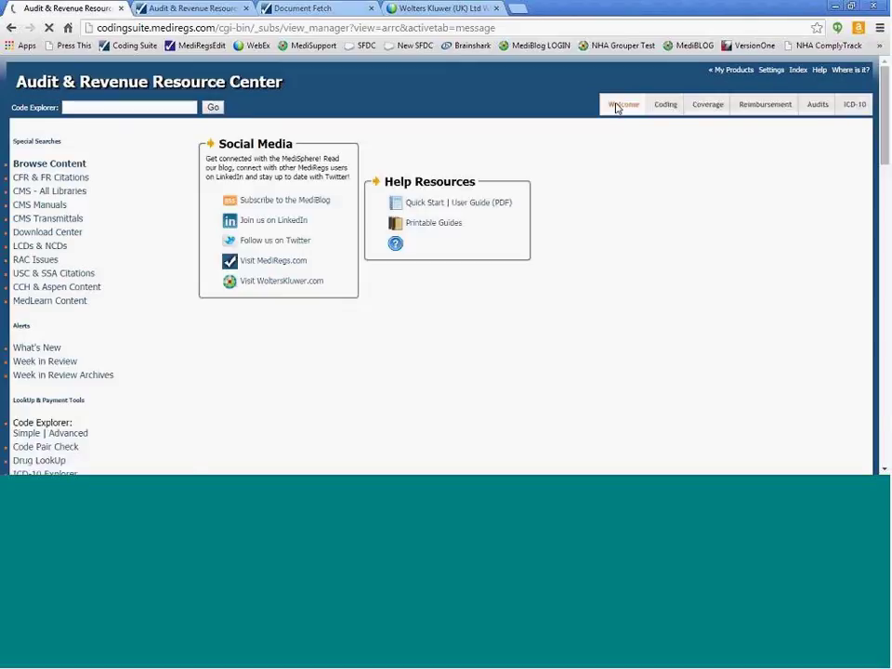